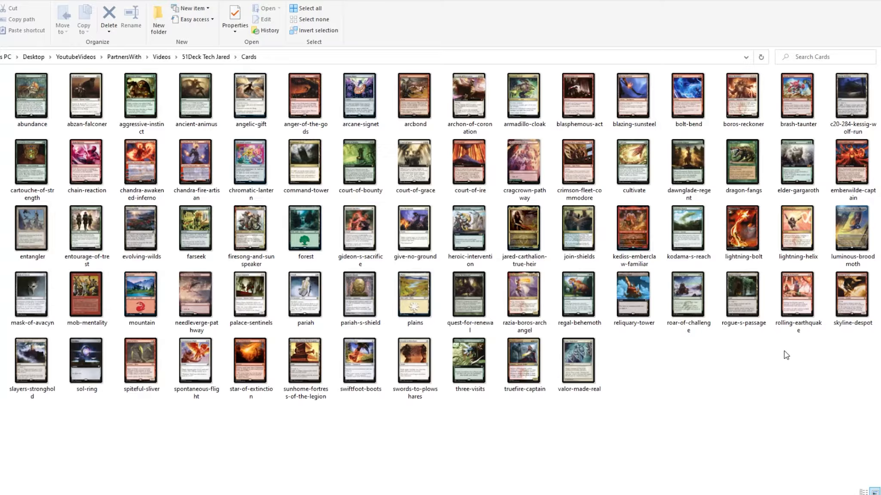
Step: View the jared-carthalion-true-heir card image from the Cards folder, and close it again
double_click(527, 258)
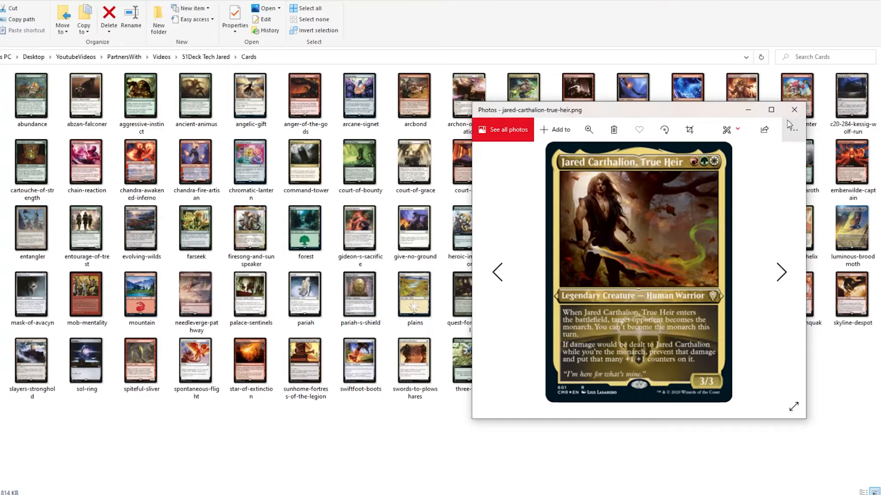
left_click(794, 109)
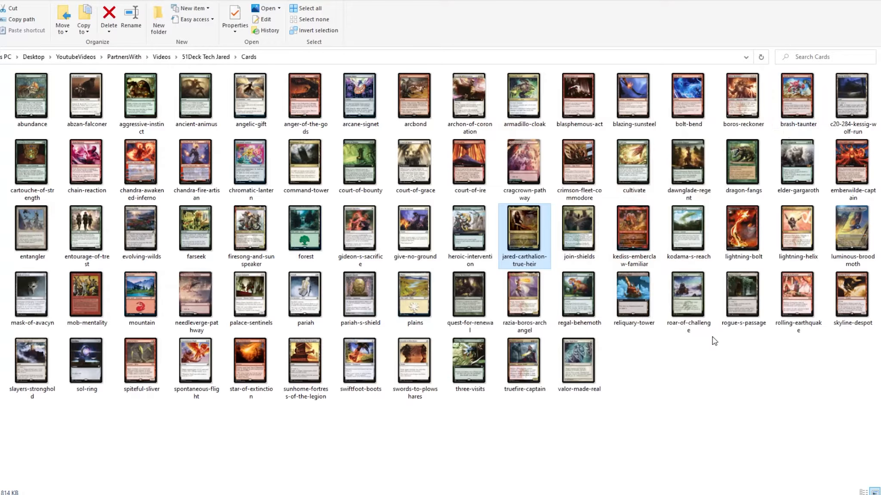
left_click(698, 353)
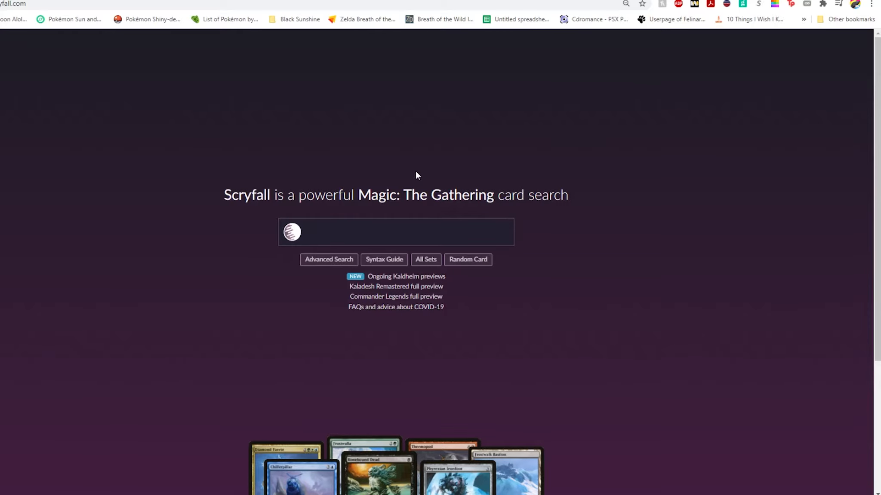
Step: Search Scryfall for "jared" and list all prints of the Jared Carthalion, True Heir card
left_click(393, 234)
type("jared")
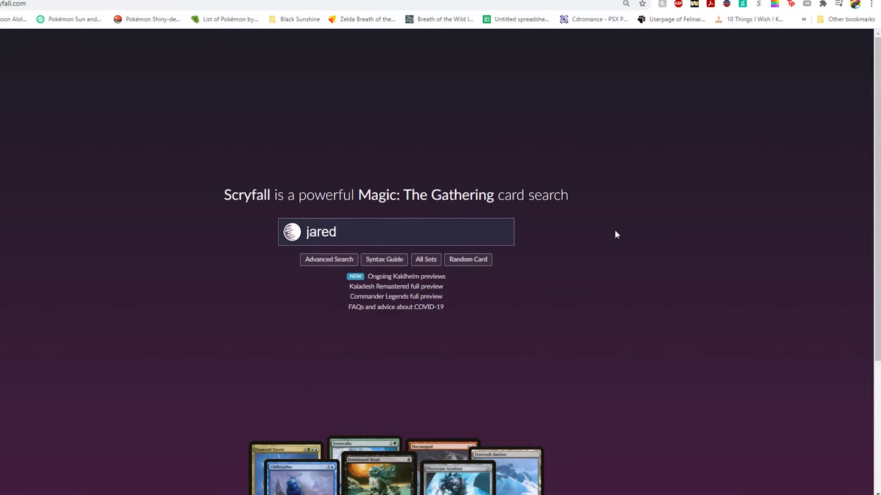
key("Return")
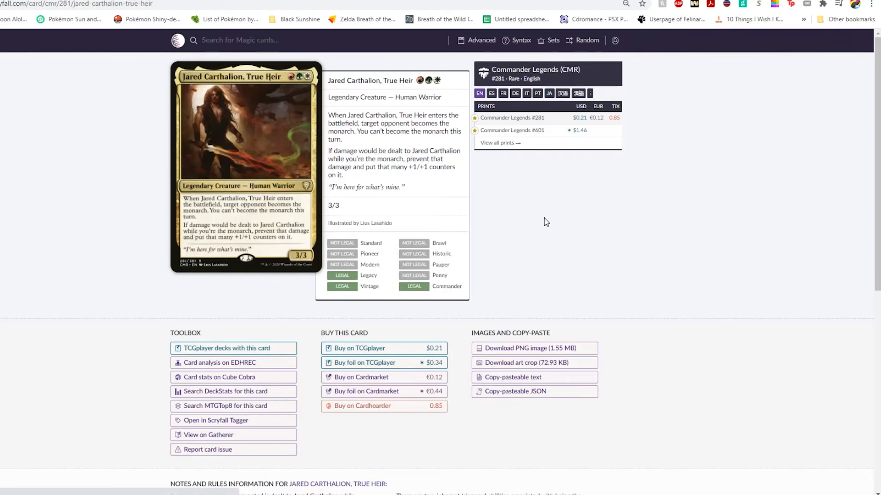
left_click(506, 143)
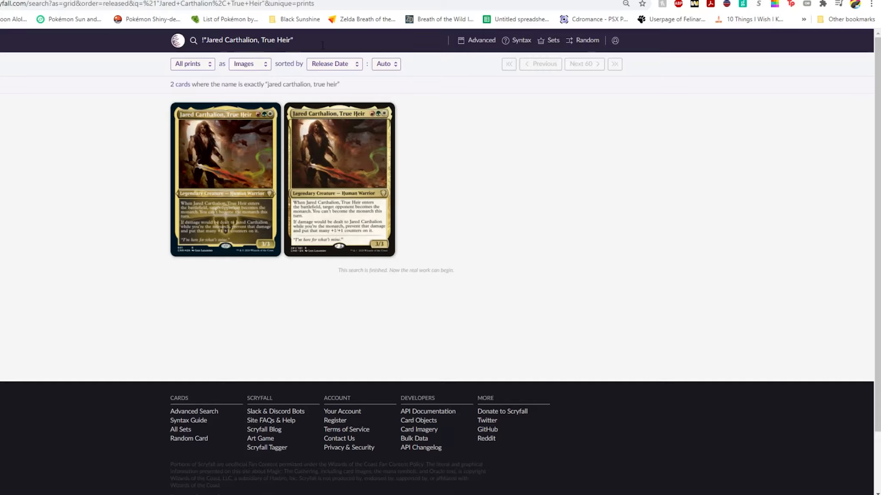
Step: Search for "mountain", open the Kaldheim Mountain card and list all of its prints
triple_click(241, 40)
type("mountain")
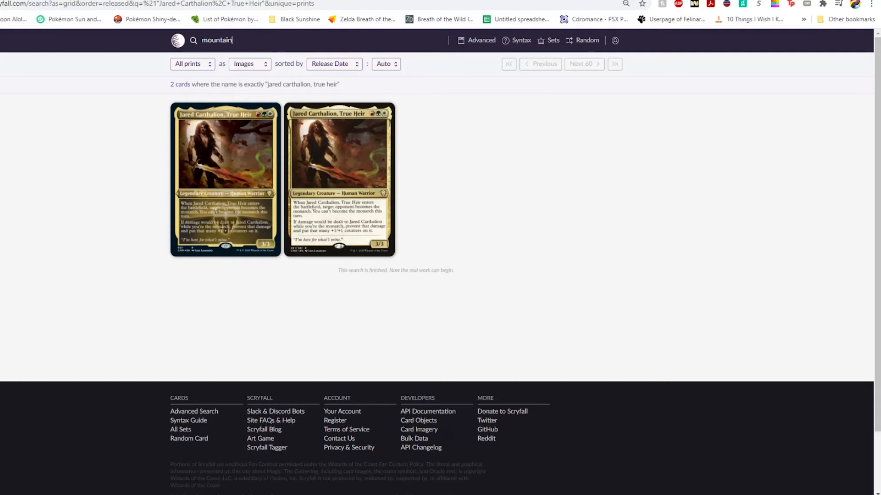
key("Return")
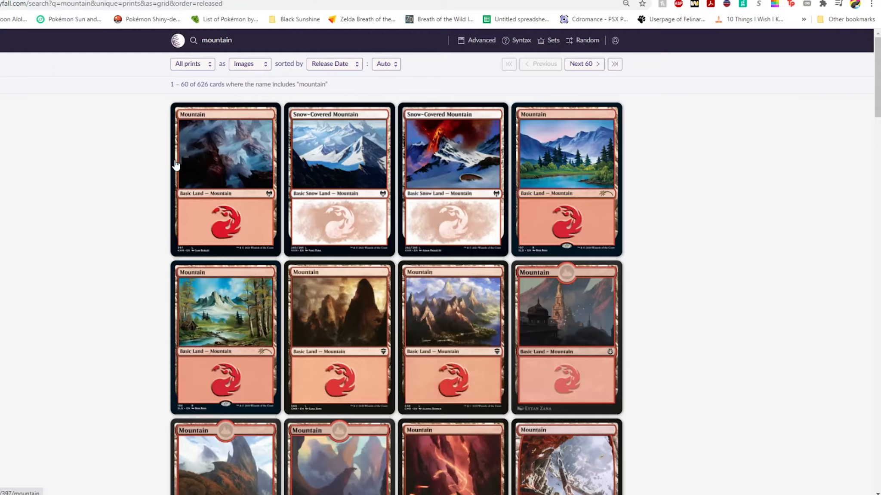
left_click(229, 162)
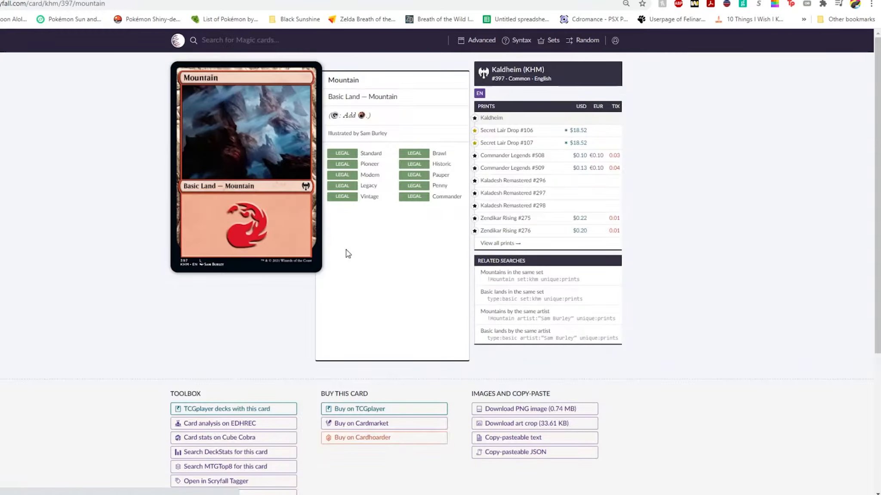
left_click(516, 243)
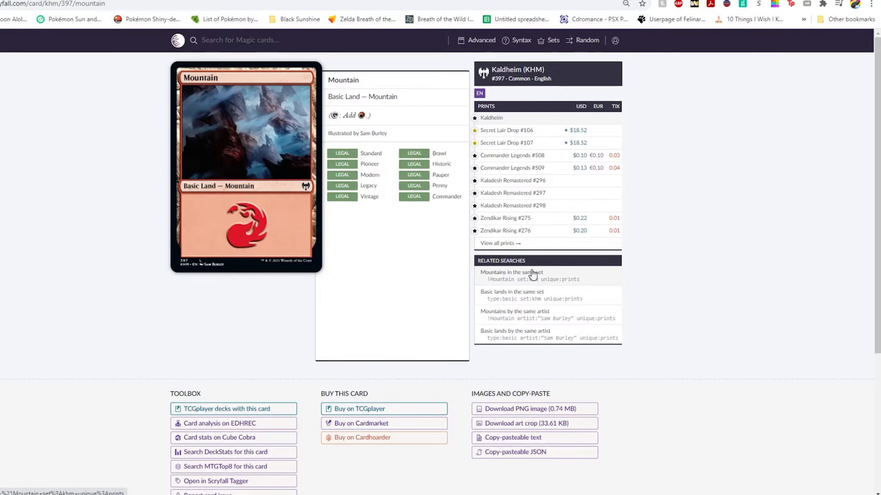
Step: Browse the available Mountain artworks through the second page of prints
scroll(869, 129, "down", 10)
scroll(870, 176, "down", 10)
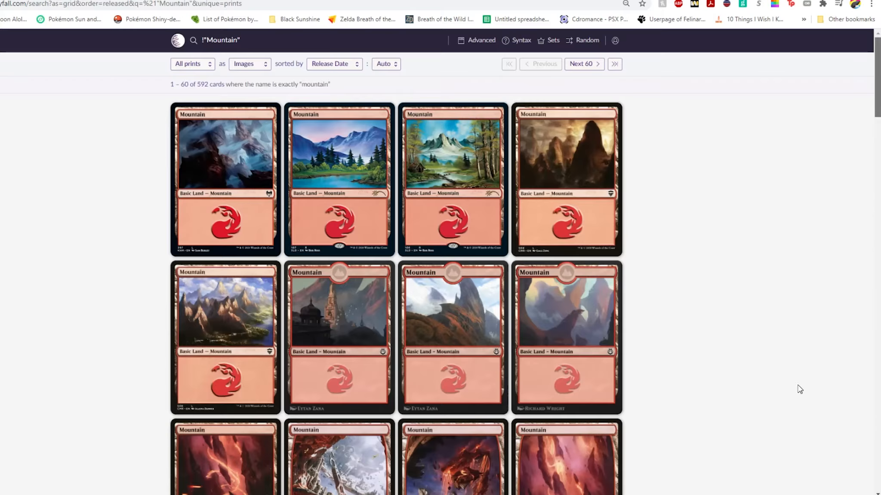
scroll(800, 389, "down", 20)
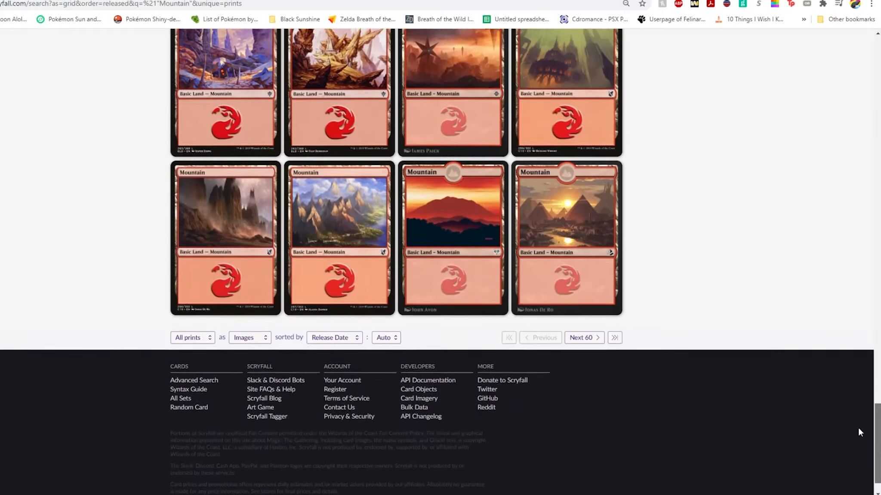
left_click(595, 335)
scroll(628, 314, "down", 10)
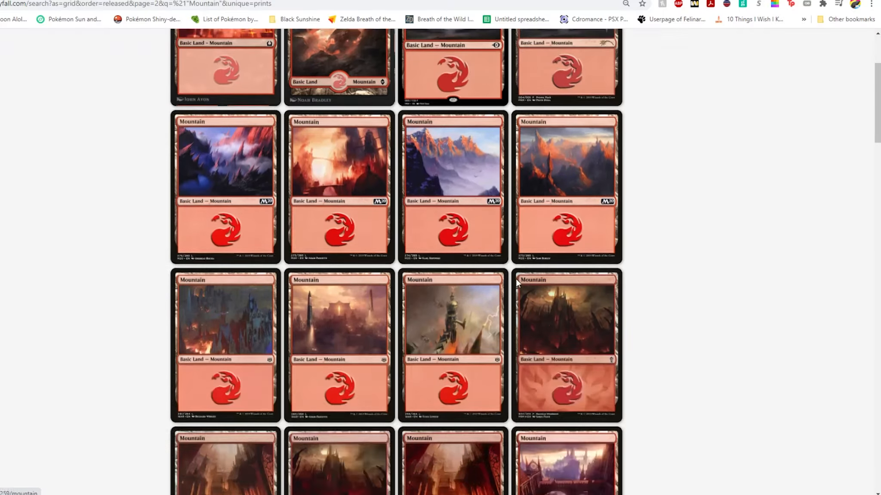
scroll(628, 293, "down", 5)
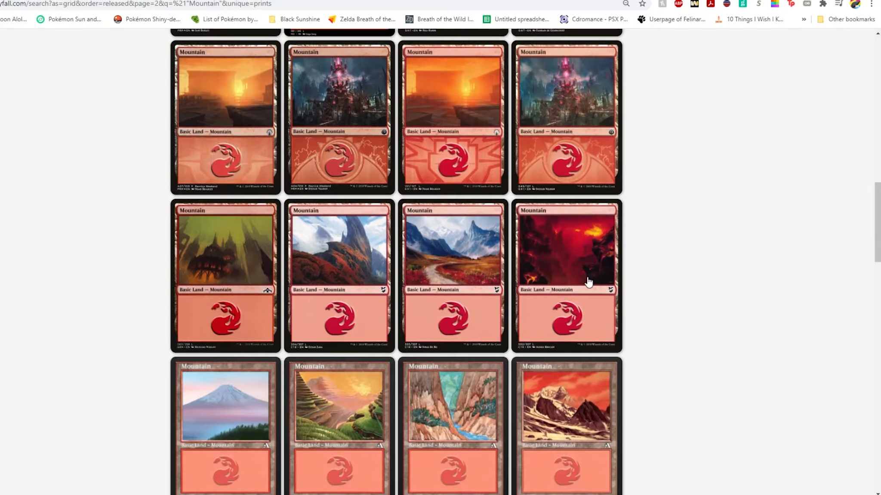
left_click(457, 134)
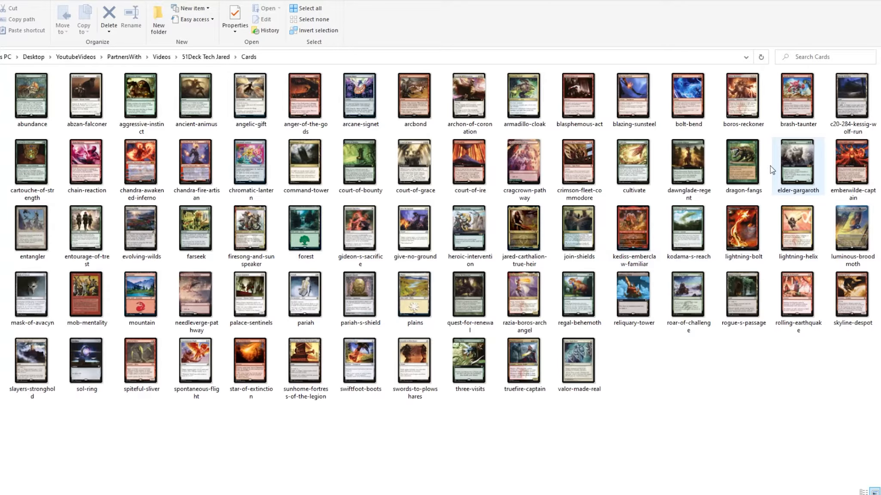
Step: Rename the c20-284-kessig-wolf-run file in the Cards folder to kessig-wolf-run
right_click(848, 100)
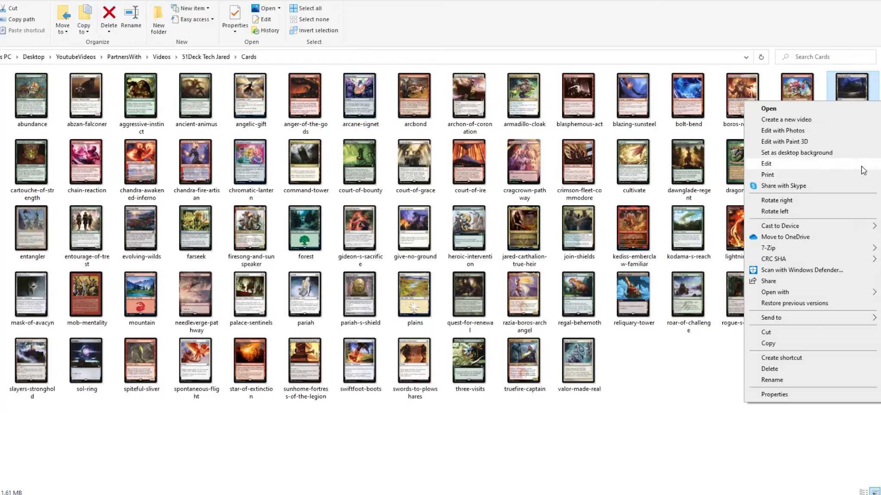
left_click(772, 380)
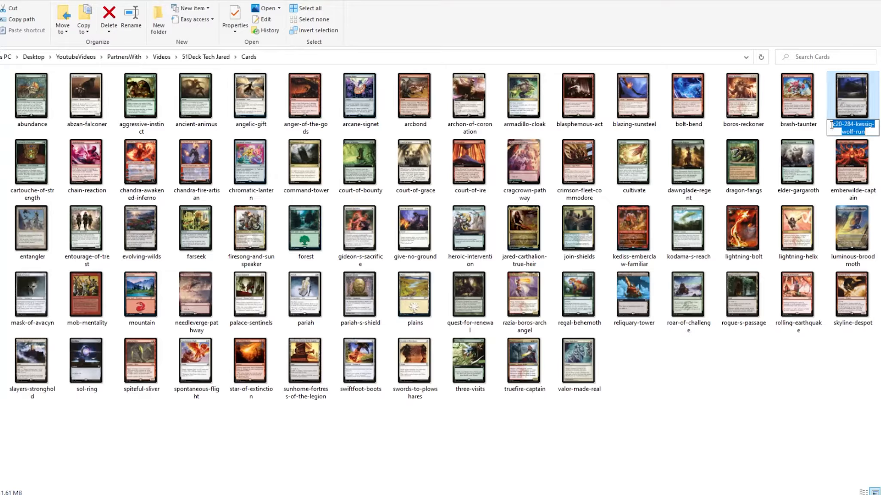
left_click(854, 126)
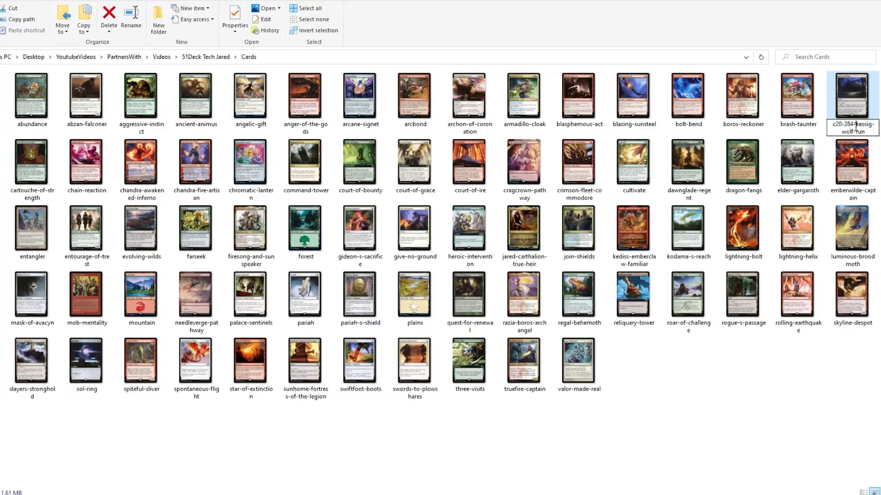
left_click_drag(855, 126, 815, 123)
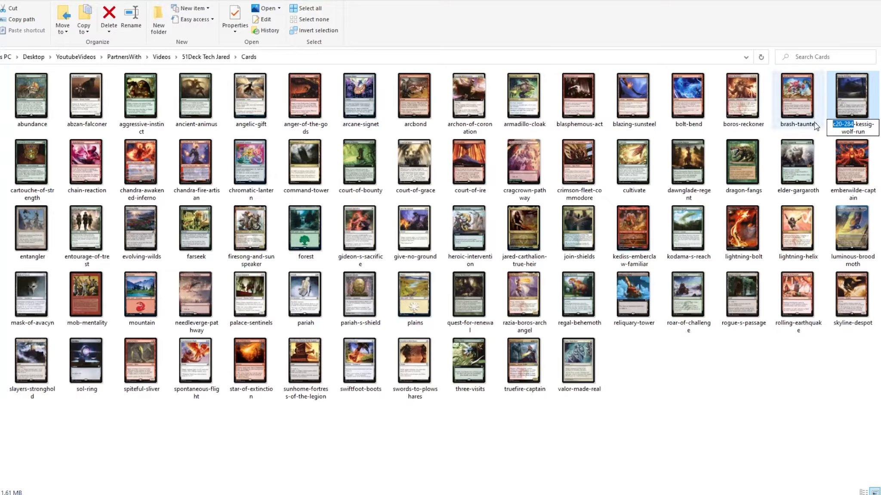
key("Delete")
key("Delete")
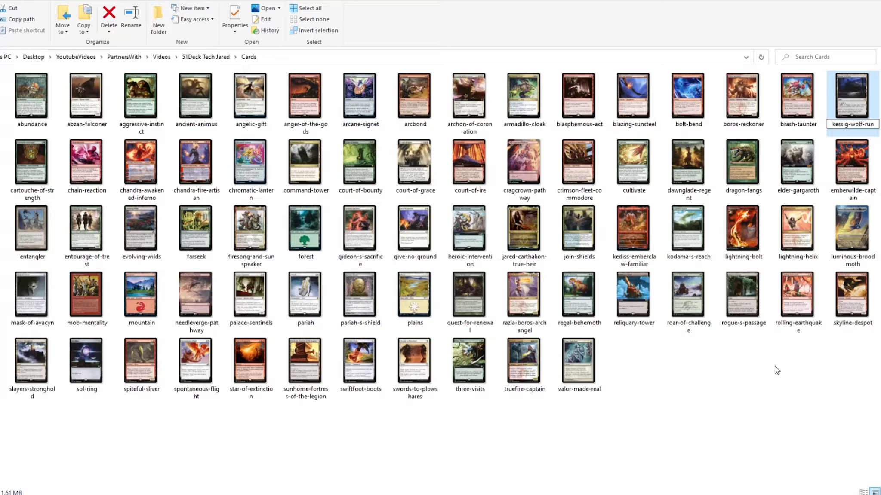
key("Return")
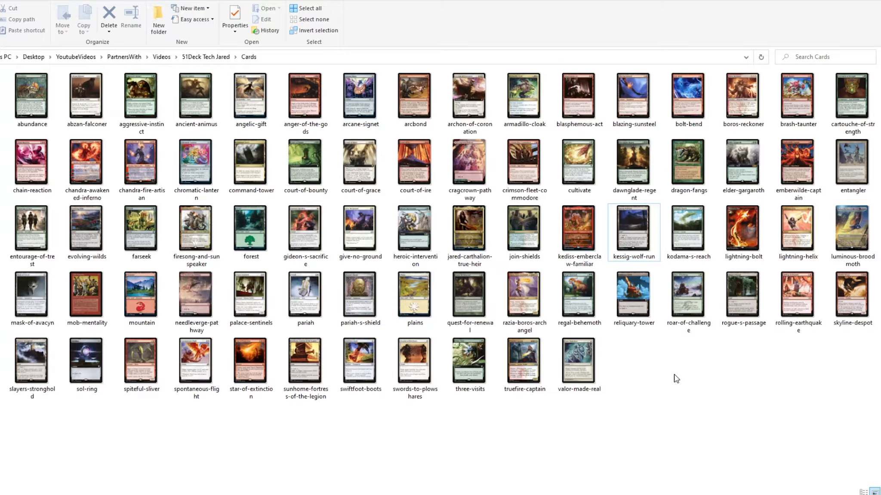
Step: Open the abundance card image and arrange it side by side with the Cards folder window
mouse_move(417, 0)
left_mouse_down()
mouse_move(410, 77)
mouse_move(0, 151)
left_mouse_up()
left_click(282, 0)
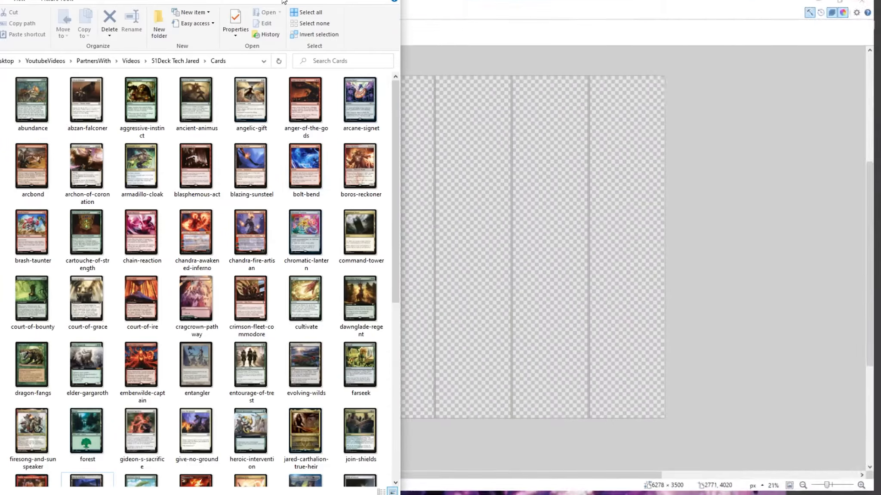
double_click(33, 99)
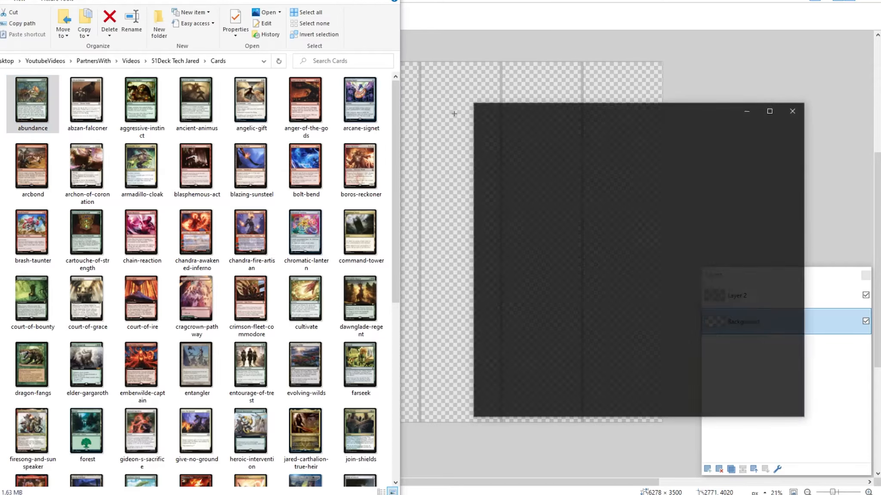
left_click_drag(645, 120, 879, 137)
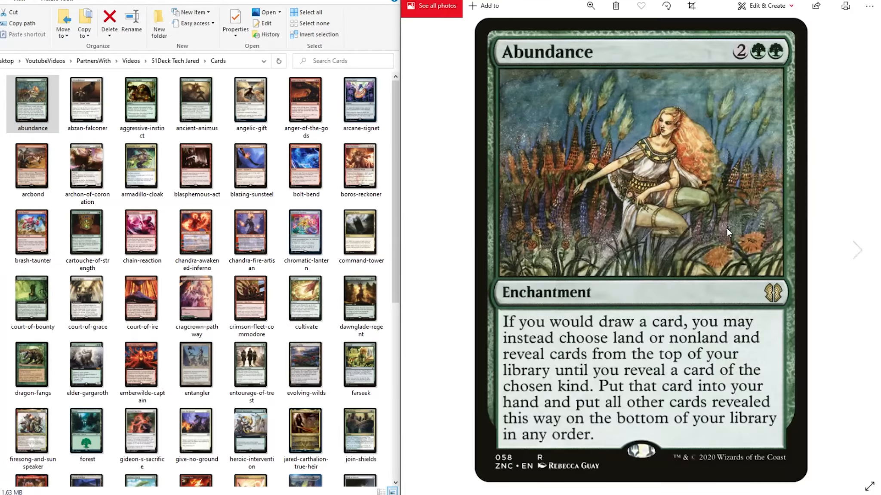
Step: Create a folder named Ramp inside the Cards folder and move the abundance card into it
right_click(335, 139)
mouse_move(406, 274)
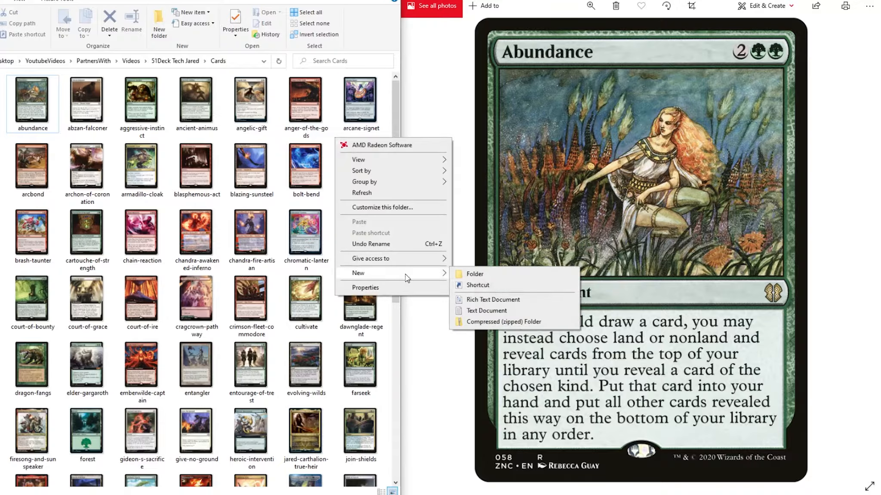
left_click(492, 276)
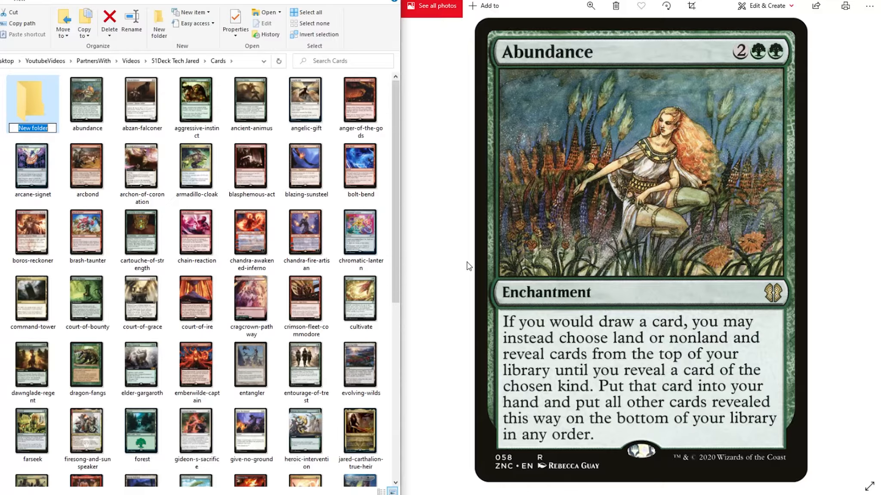
type("Ramp")
key("Return")
left_click_drag(93, 114, 32, 113)
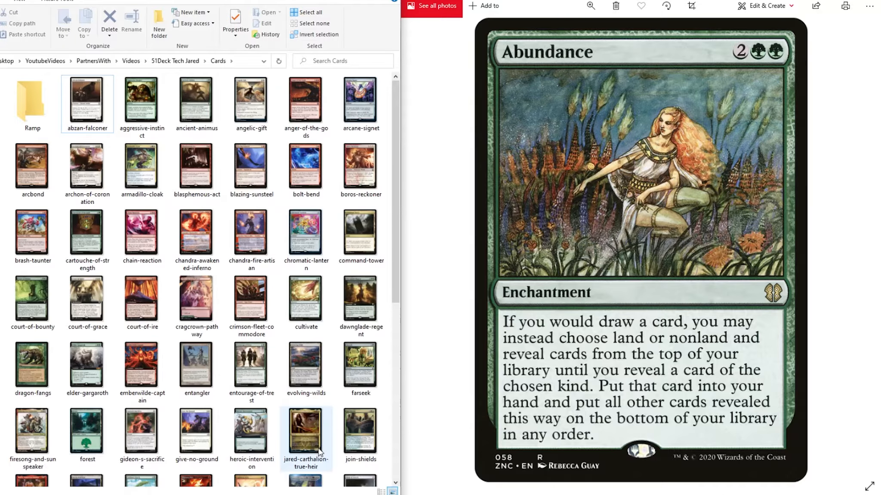
Step: Look at the DeckTechTemplate.pdn layout in Paint.NET, and return to the Cards folder and the card image
mouse_move(375, 494)
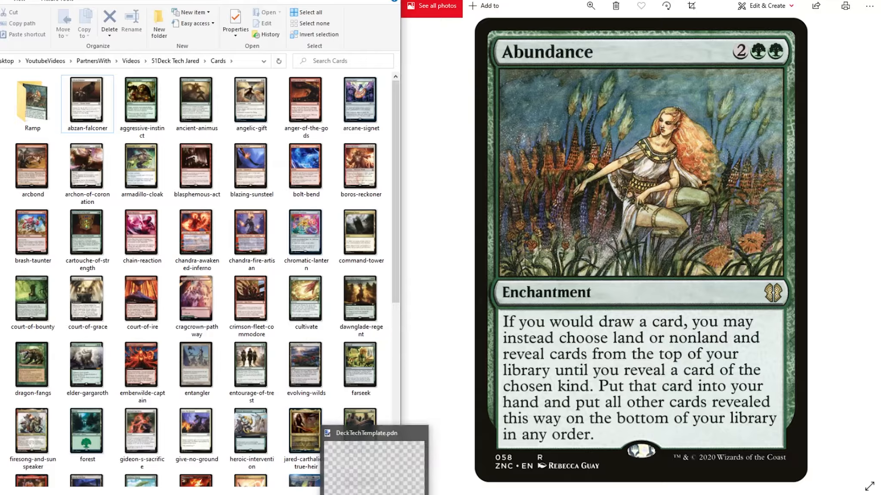
left_click(372, 473)
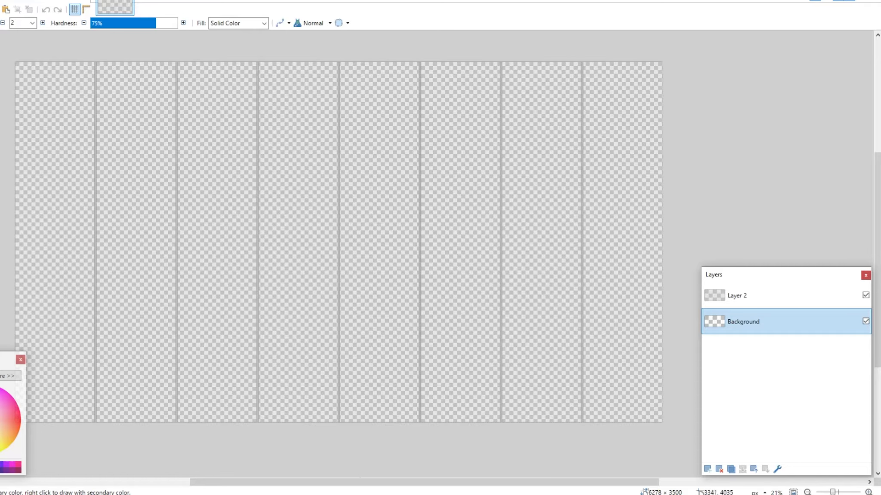
left_click(340, 494)
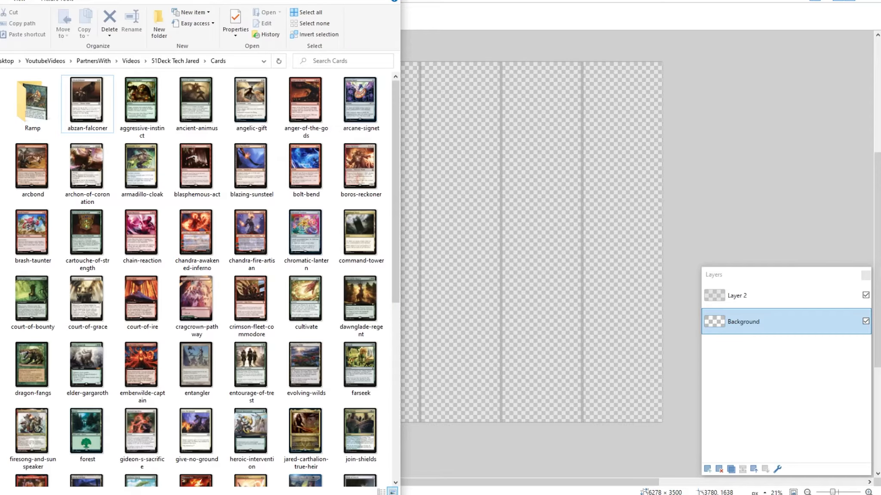
left_click(333, 494)
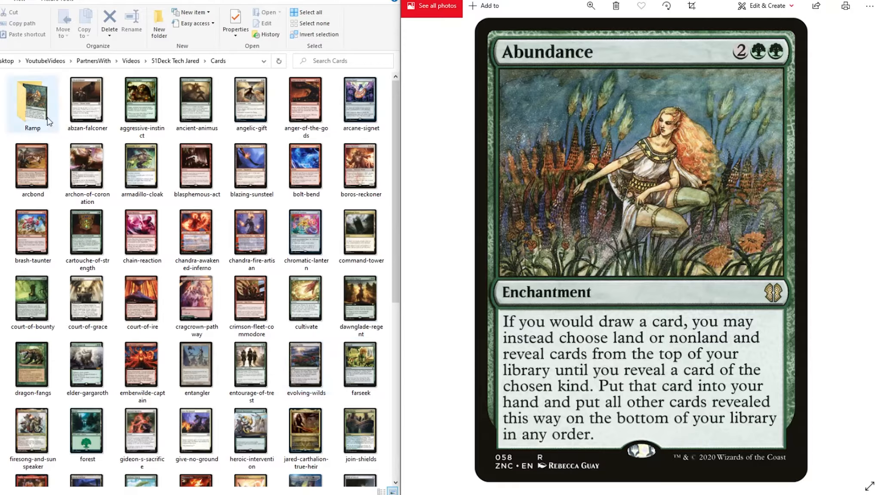
Step: File the abzan-falconer card in a new folder named Evasion and advance the viewer to the following card
left_click(858, 250)
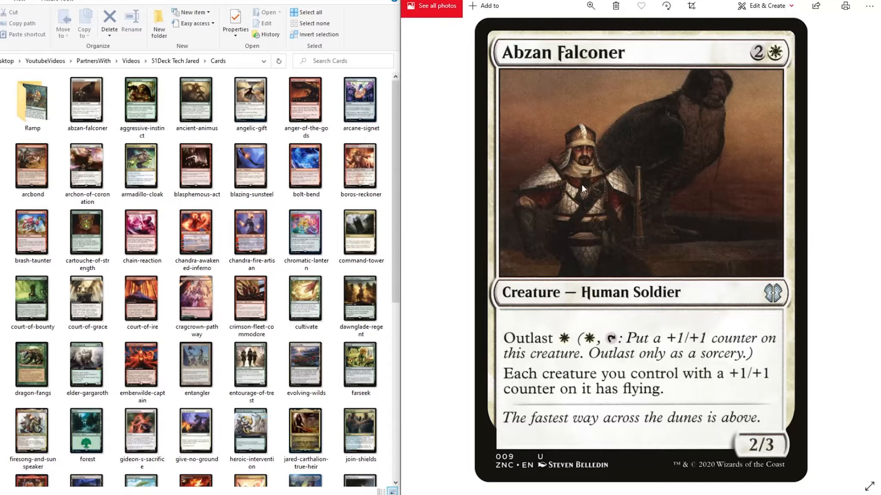
right_click(336, 136)
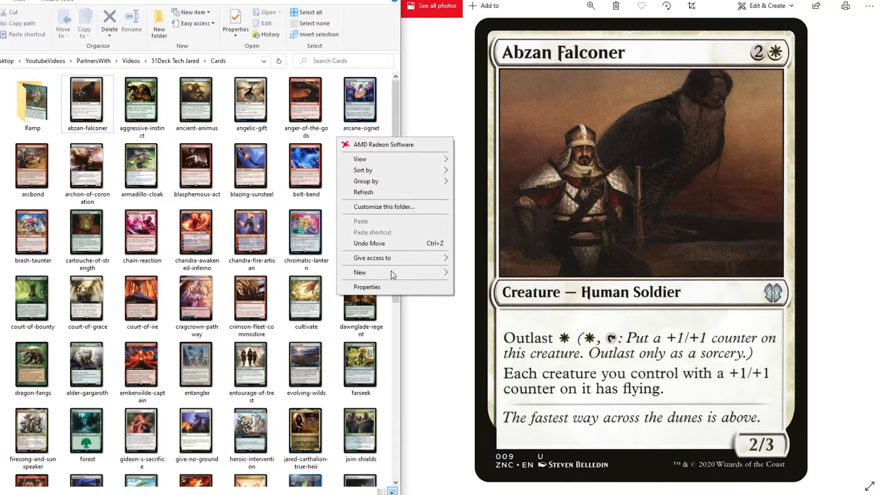
mouse_move(391, 274)
left_click(480, 273)
type("Evasion")
key("Return")
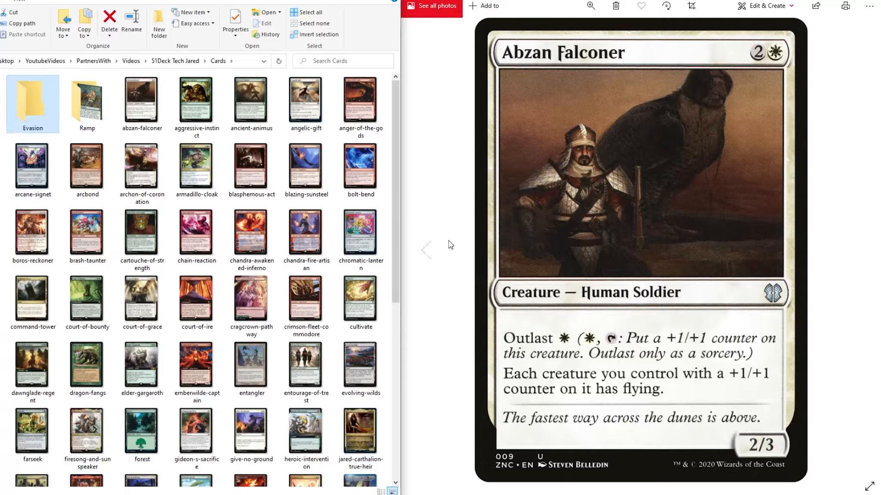
left_click_drag(141, 113, 37, 111)
left_click(849, 251)
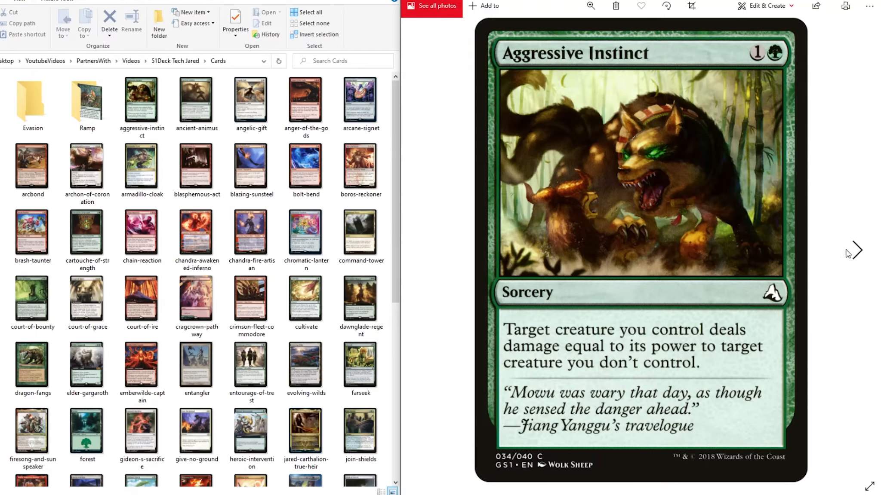
Step: Create a folder named Defense in Cards, file the aggressive-instinct card in it, and advance the viewer to the following card
right_click(171, 141)
mouse_move(239, 274)
left_click(305, 277)
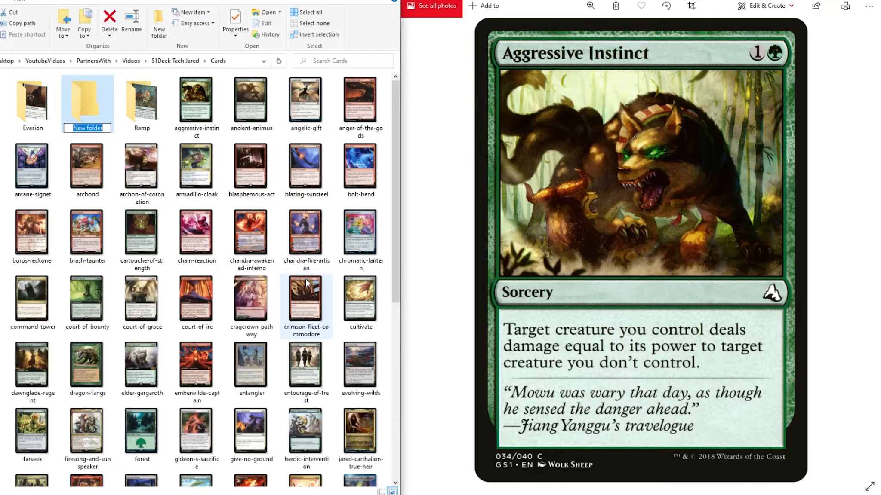
type("Defense")
left_click_drag(196, 101, 32, 101)
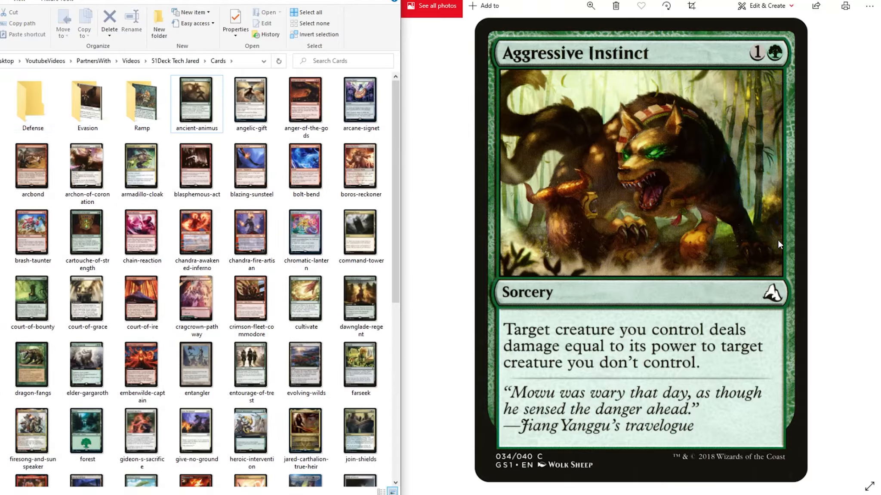
left_click(857, 250)
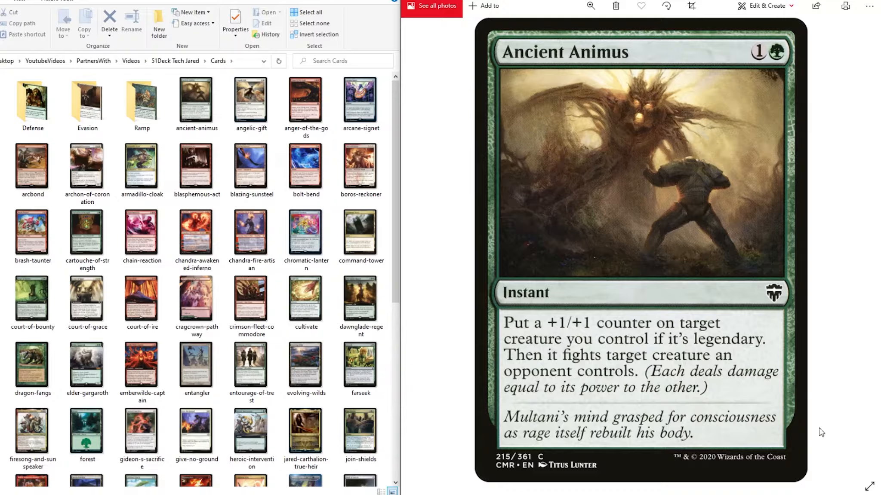
Step: File ancient-animus in the Defense folder and angelic-gift in the Evasion folder, advancing the viewer after each card
left_click_drag(194, 101, 35, 103)
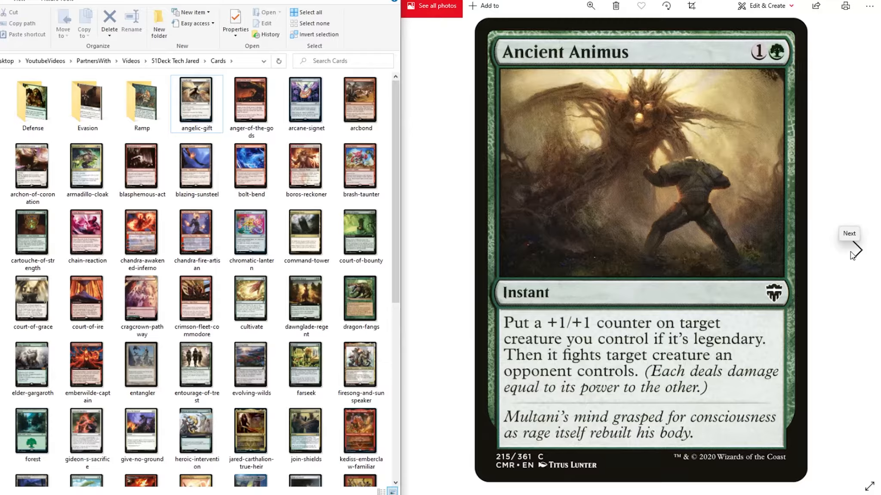
left_click(855, 250)
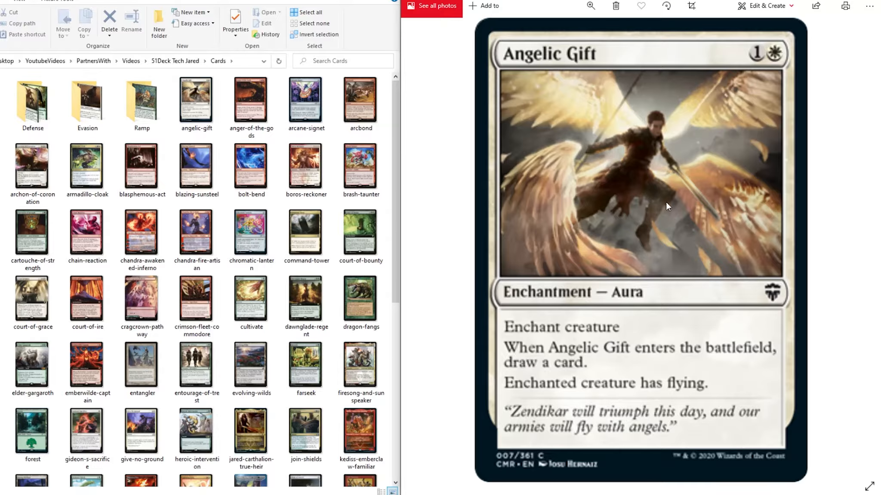
left_click_drag(196, 101, 88, 101)
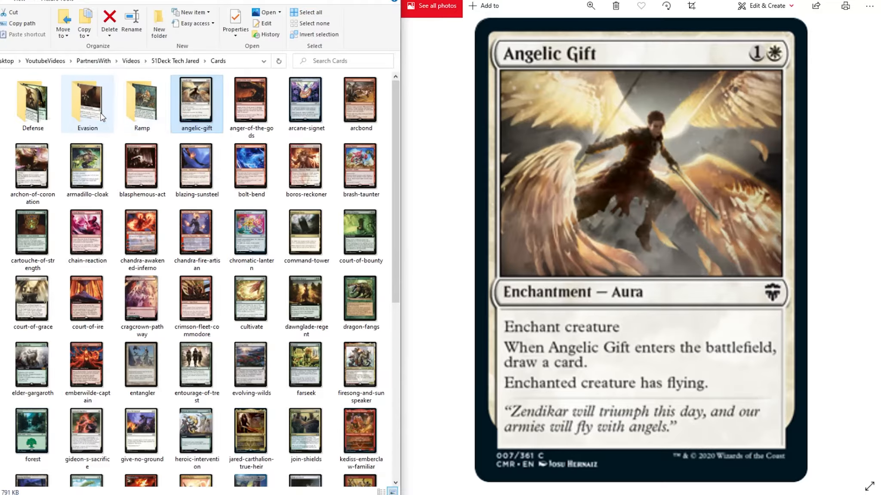
left_click(853, 251)
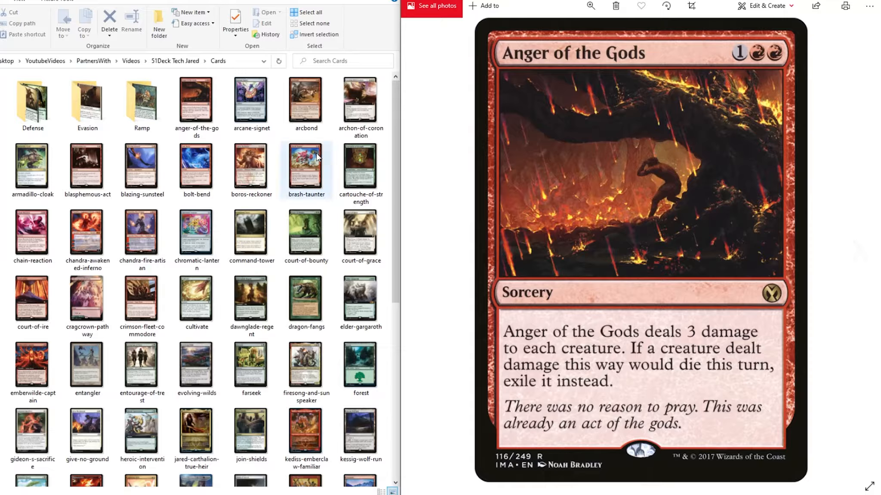
Step: Create a folder named Damage Board Wipes, file the anger-of-the-gods card in it, and advance the viewer to the following card
right_click(224, 141)
mouse_move(284, 274)
left_click(391, 279)
type("Da")
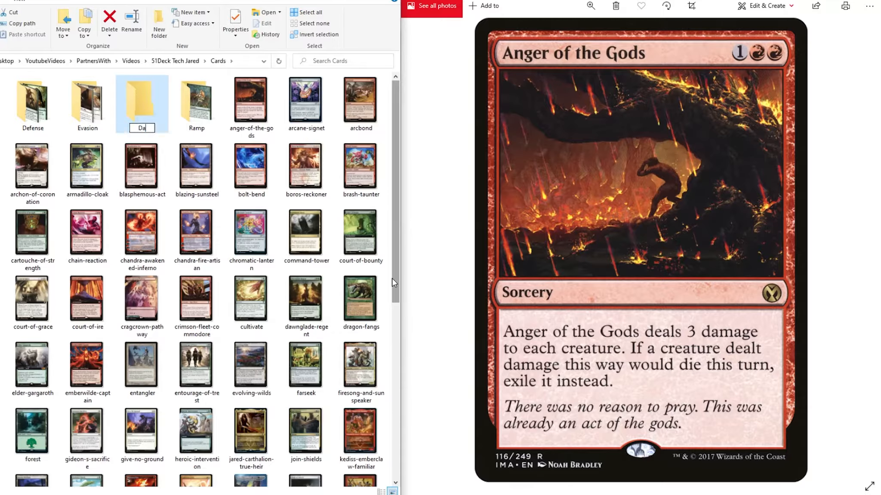
type("mage Board Wipes")
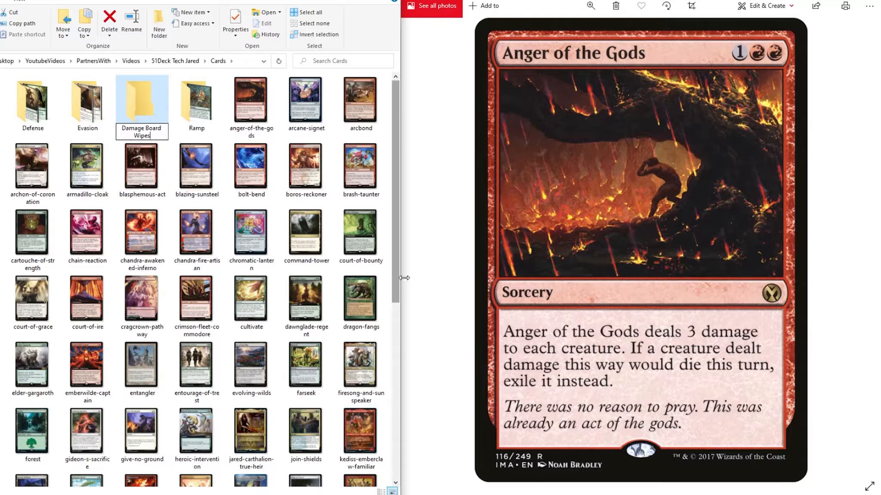
key("Return")
left_click_drag(251, 100, 43, 112)
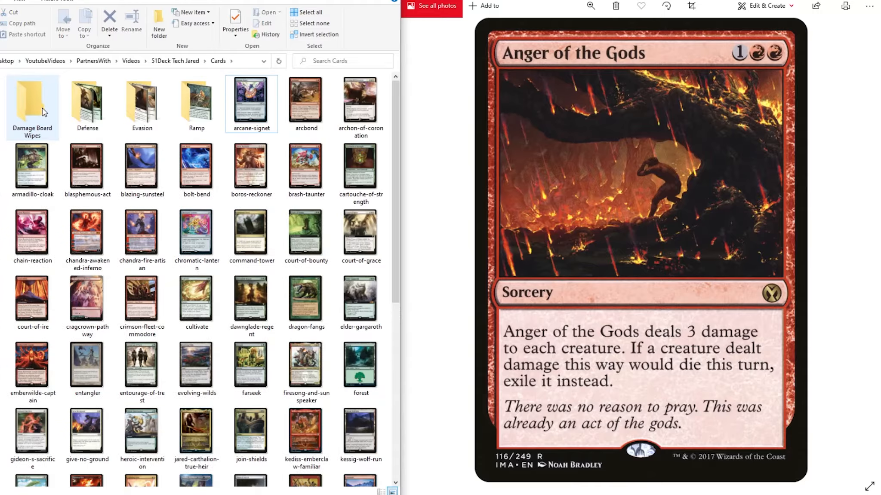
mouse_move(865, 274)
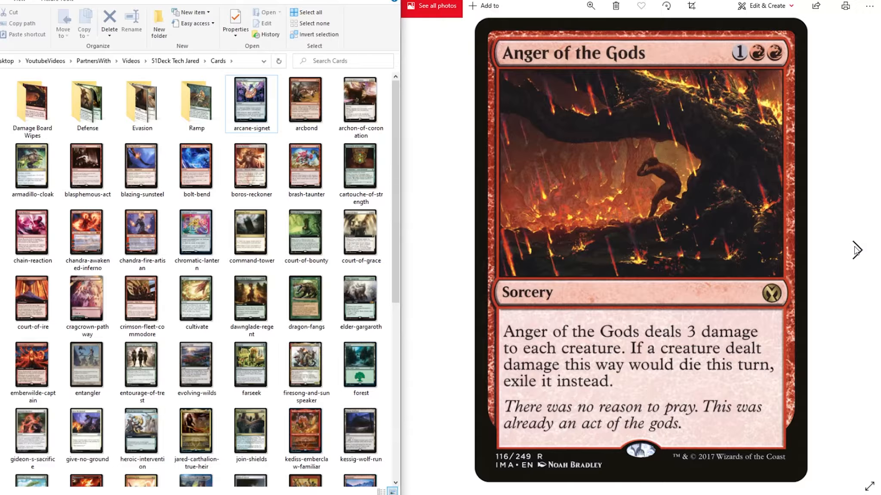
left_click(856, 251)
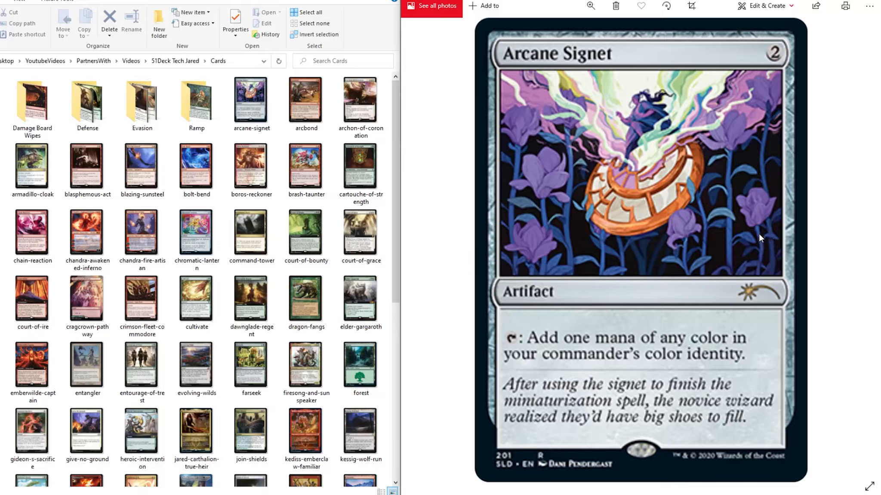
Step: File the arcane-signet card in the Ramp folder, keeping that folder's name, and advance the viewer to Arcbond
right_click(197, 102)
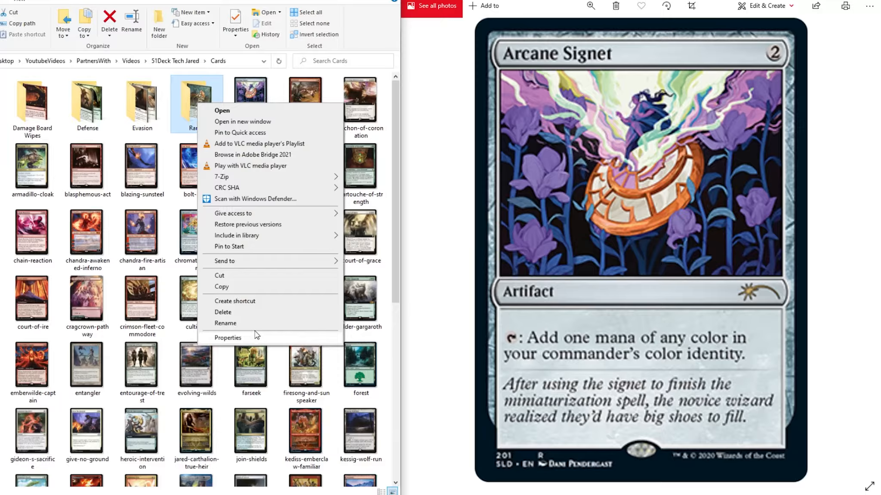
left_click(252, 324)
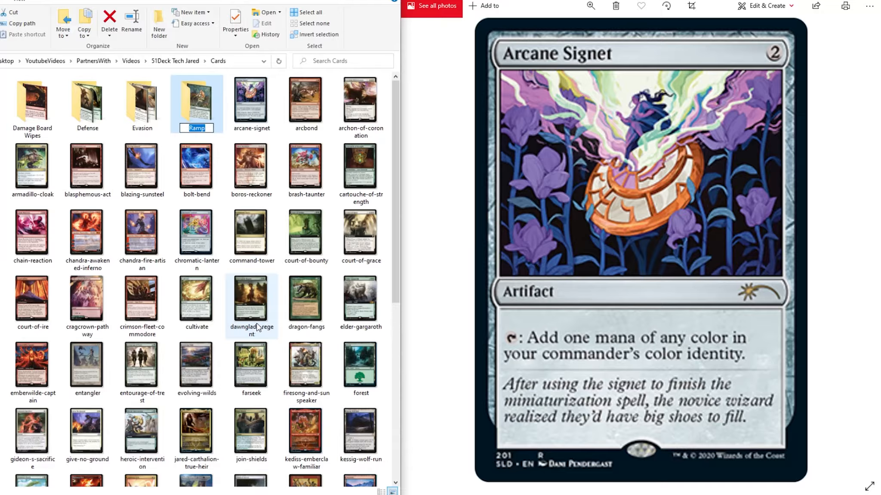
left_click(252, 101)
left_click_drag(252, 101, 197, 105)
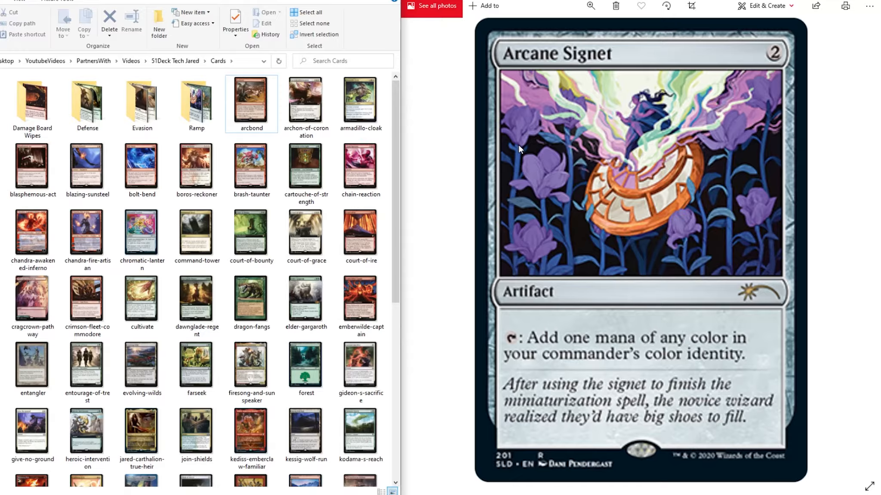
scroll(504, 143, "down", 1)
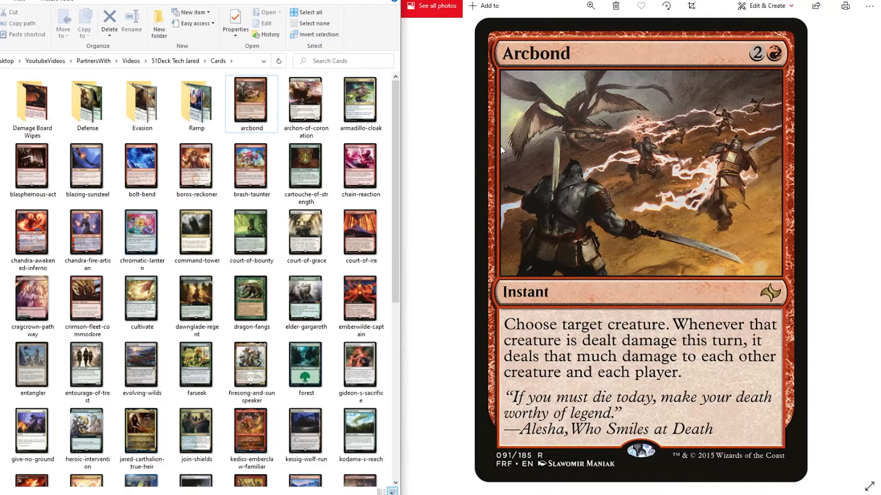
scroll(500, 145, "up", 1)
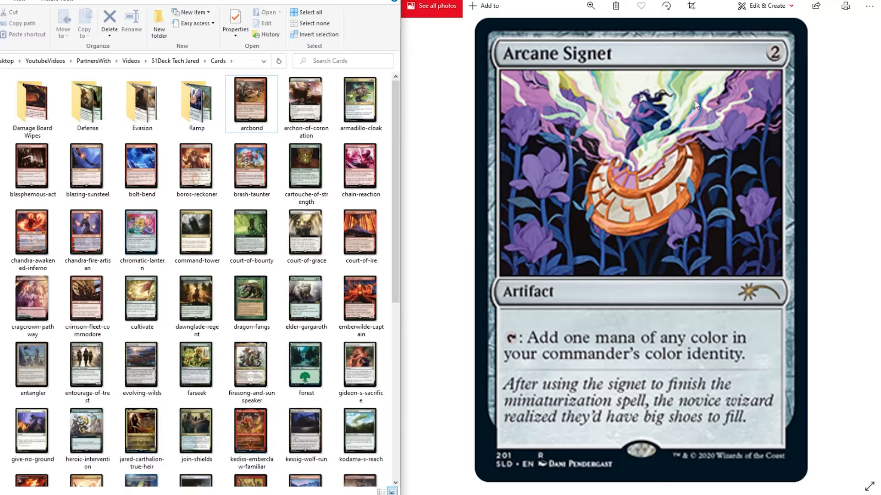
left_click(854, 253)
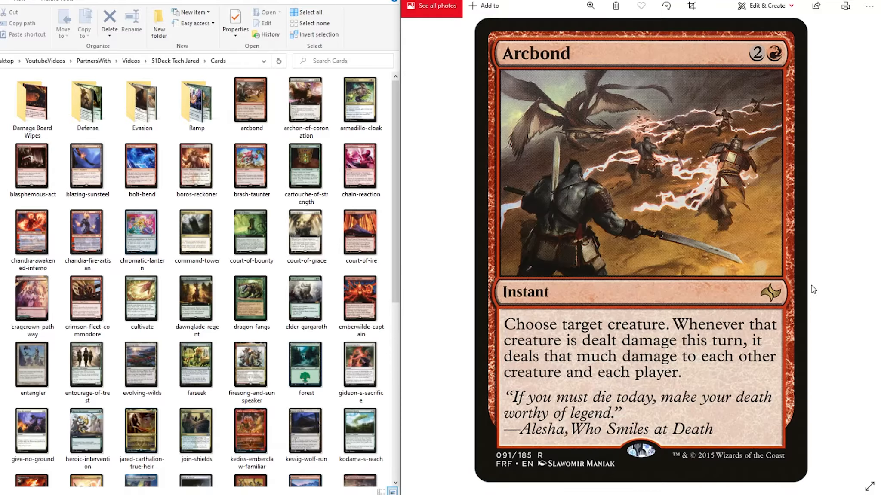
Step: Create a folder named Utility and file the arcbond and archon-of-coronation cards in it, advancing the viewer after each card
right_click(280, 133)
mouse_move(346, 269)
left_click(424, 268)
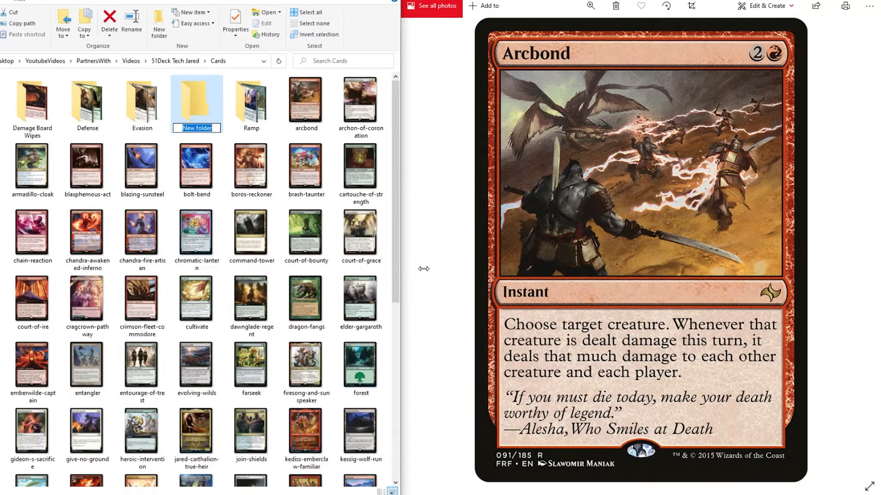
type("Utility")
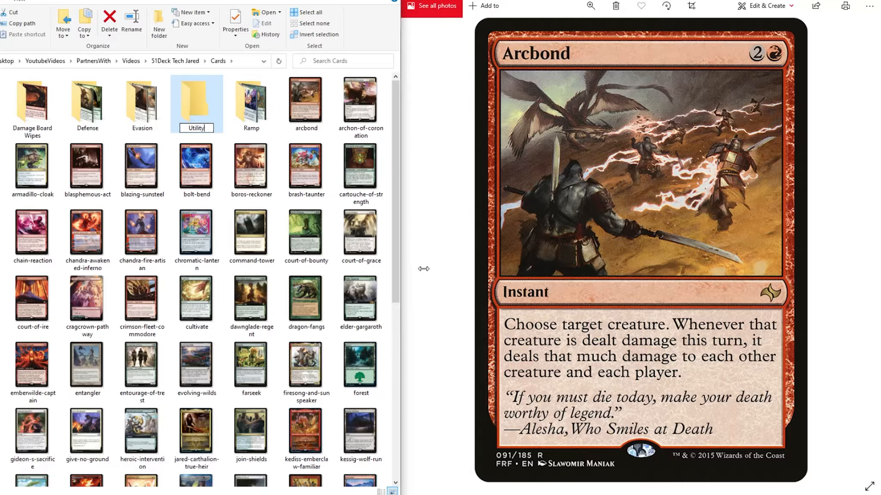
key("Return")
left_click_drag(306, 101, 251, 105)
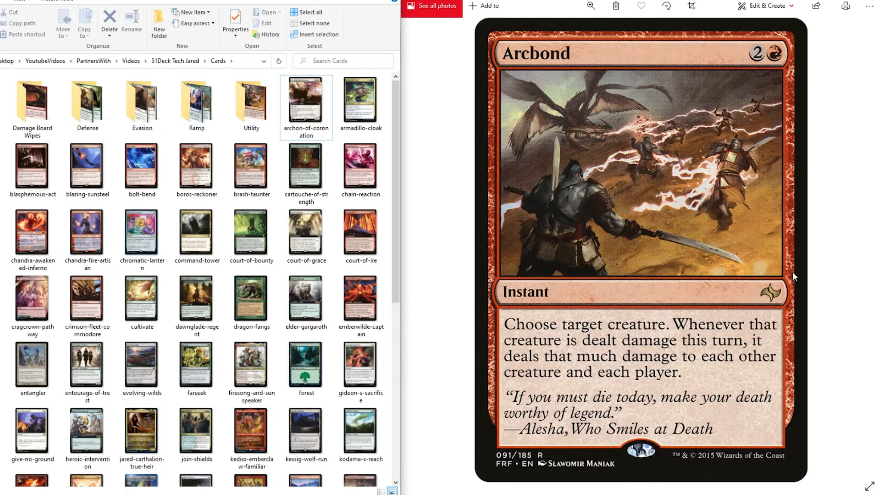
mouse_move(844, 257)
left_click(856, 250)
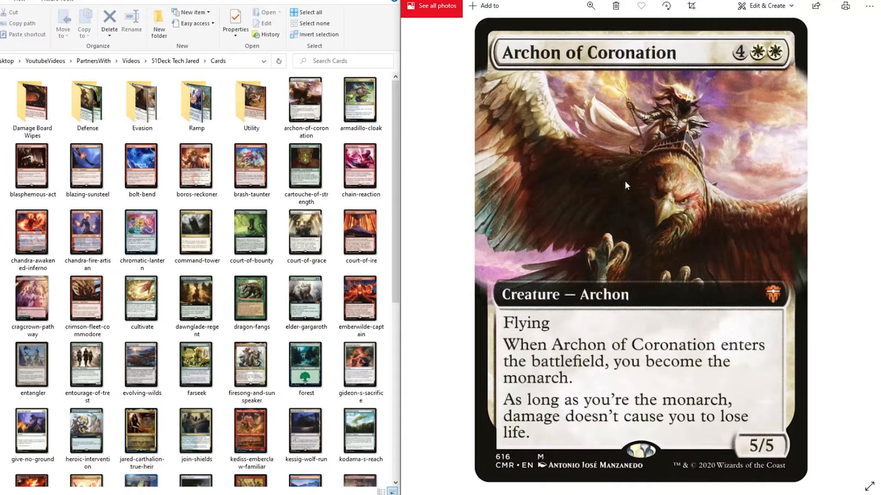
left_click_drag(304, 105, 251, 102)
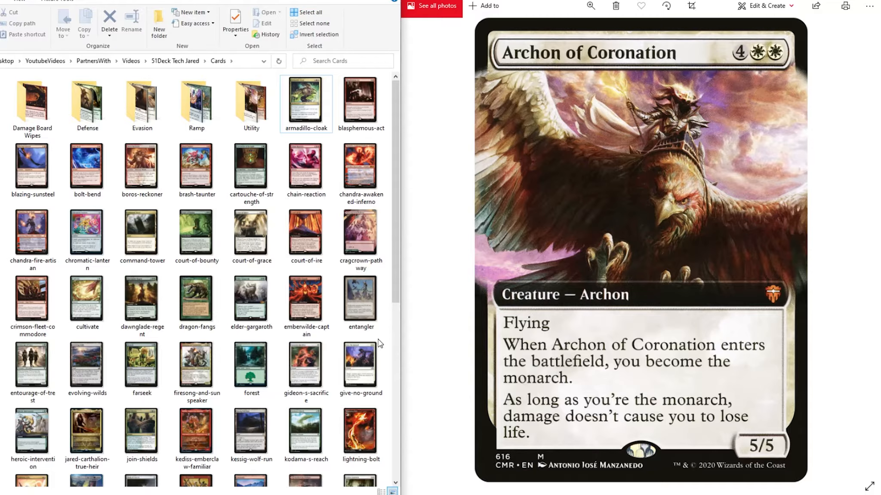
left_click(857, 251)
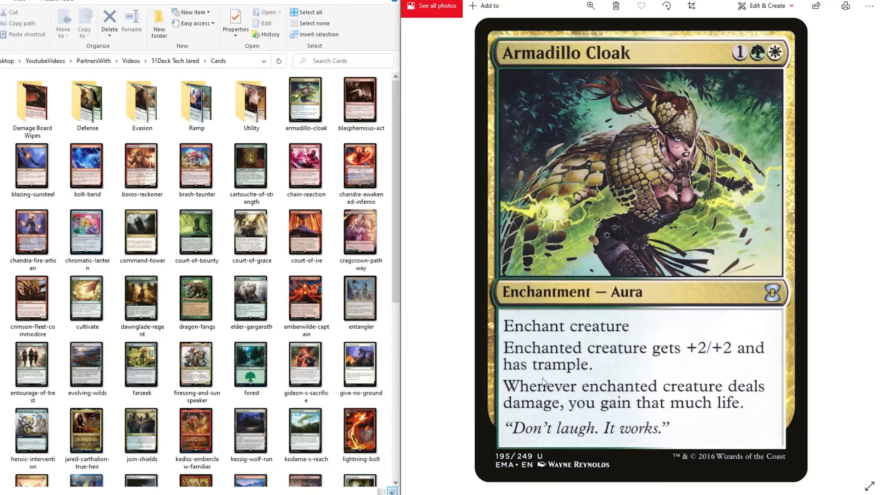
Step: File armadillo-cloak in the Evasion folder and blasphemous-act in the Damage Board Wipes folder, advancing the viewer after each card
left_click_drag(304, 113, 141, 117)
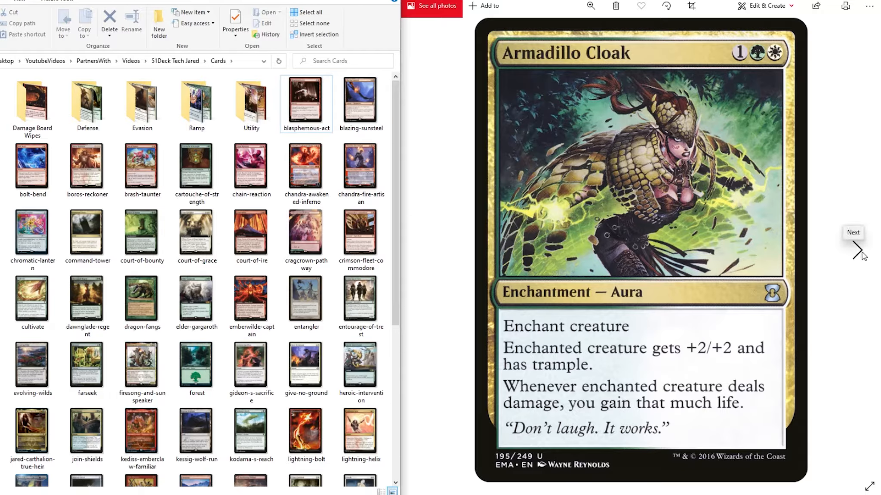
left_click(863, 252)
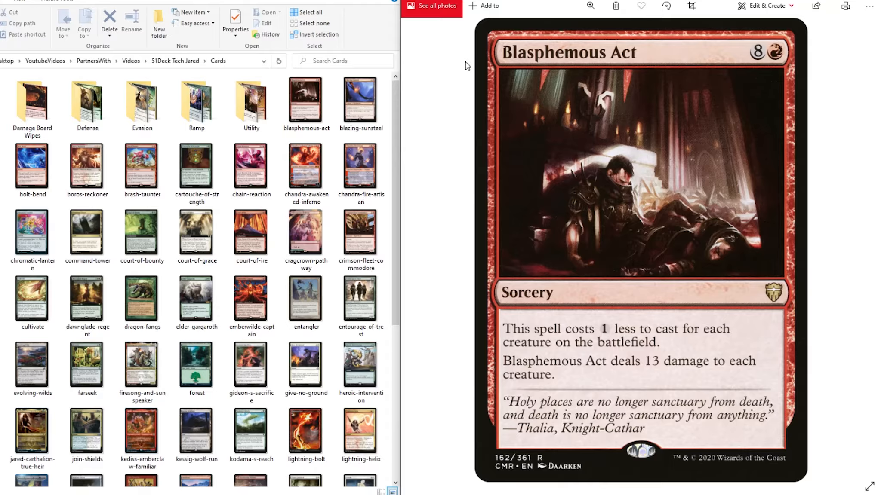
left_click_drag(305, 100, 32, 113)
left_click(845, 245)
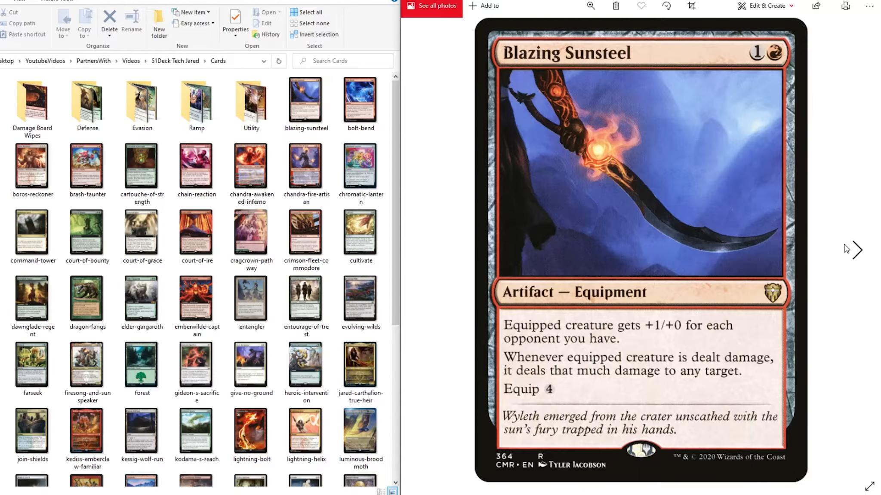
Step: File blazing-sunsteel in the Utility folder and bolt-bend in the Defense folder, advancing the viewer after each card
left_click_drag(305, 101, 252, 107)
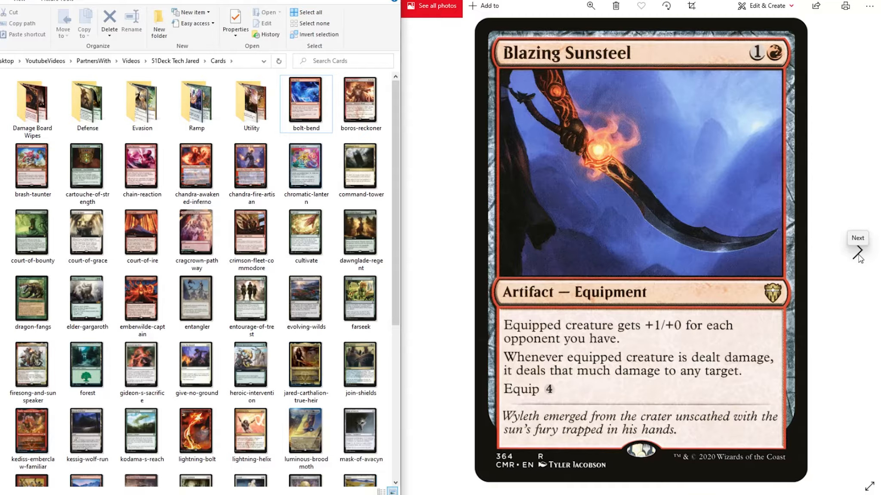
left_click(858, 253)
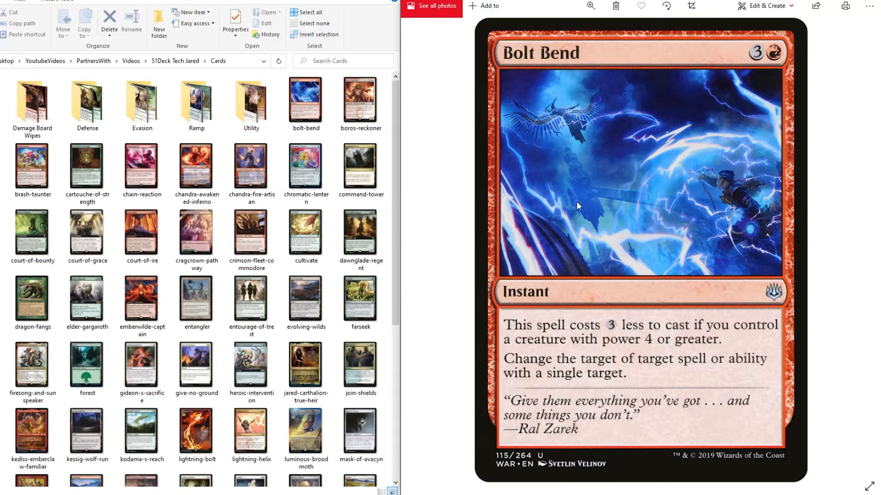
left_click_drag(320, 114, 102, 125)
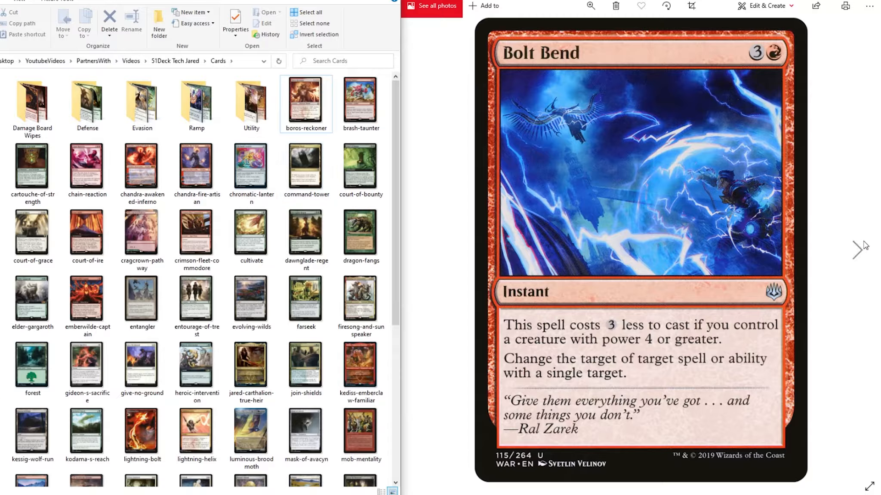
left_click(847, 240)
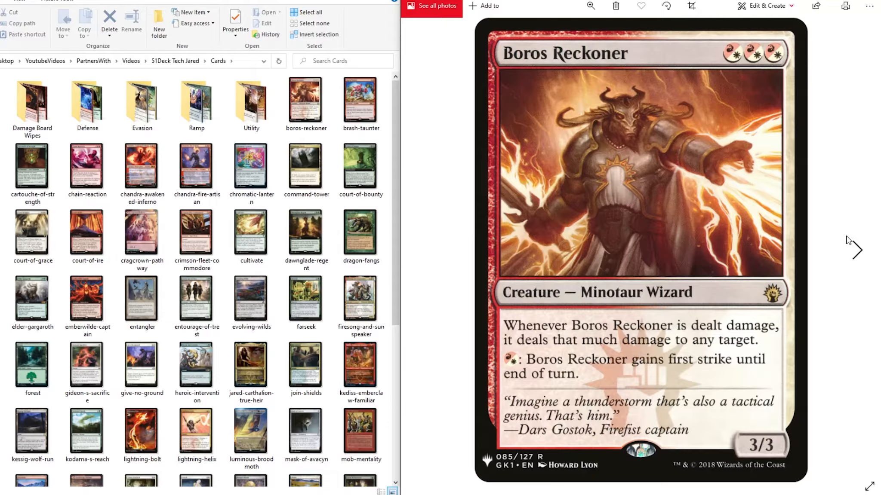
Step: File boros-reckoner and brash-taunter in the Utility folder and cartouche-of-strength in the Evasion folder, and advance the viewer to Chain Reaction
left_click_drag(314, 112, 251, 103)
left_click_drag(306, 103, 251, 103)
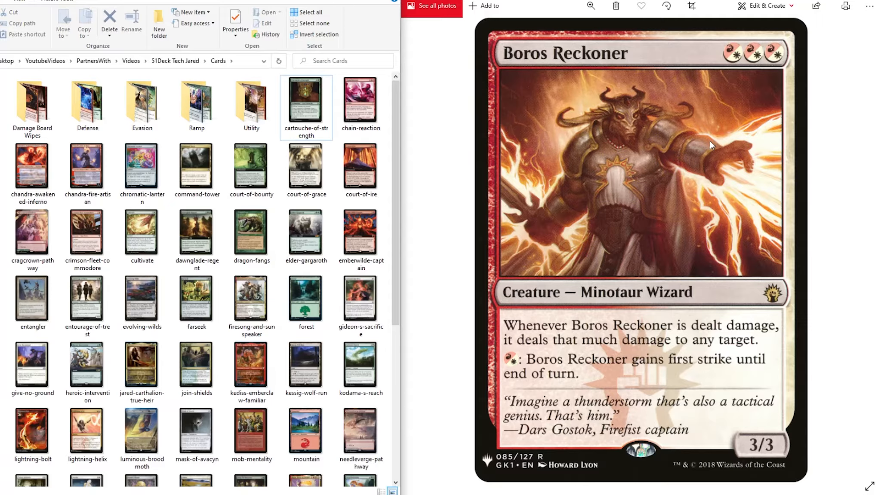
left_click(856, 251)
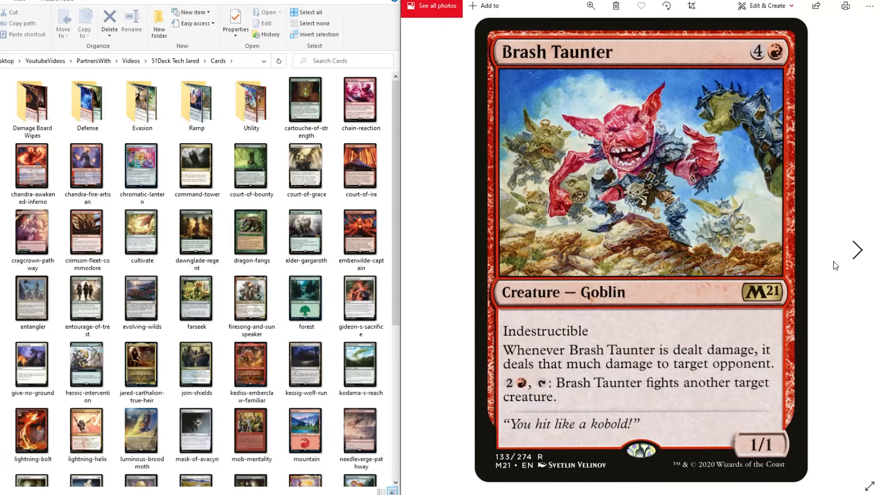
left_click(846, 240)
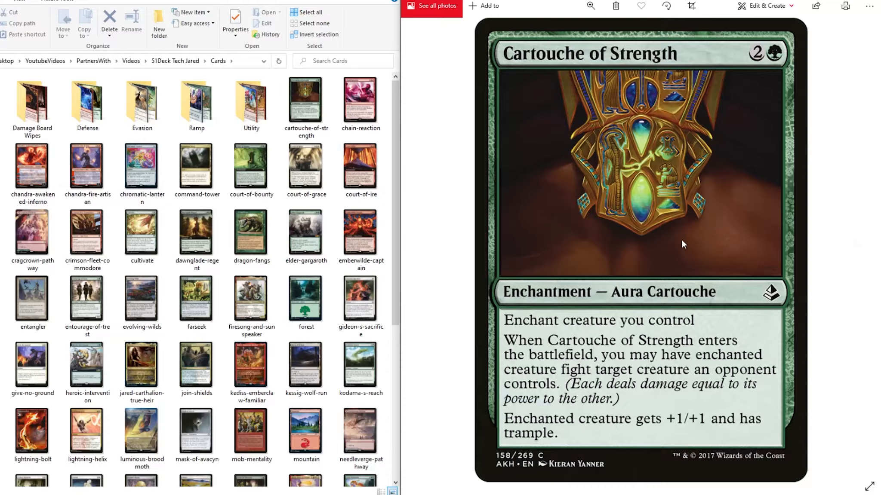
left_click_drag(306, 108, 135, 106)
left_click(854, 253)
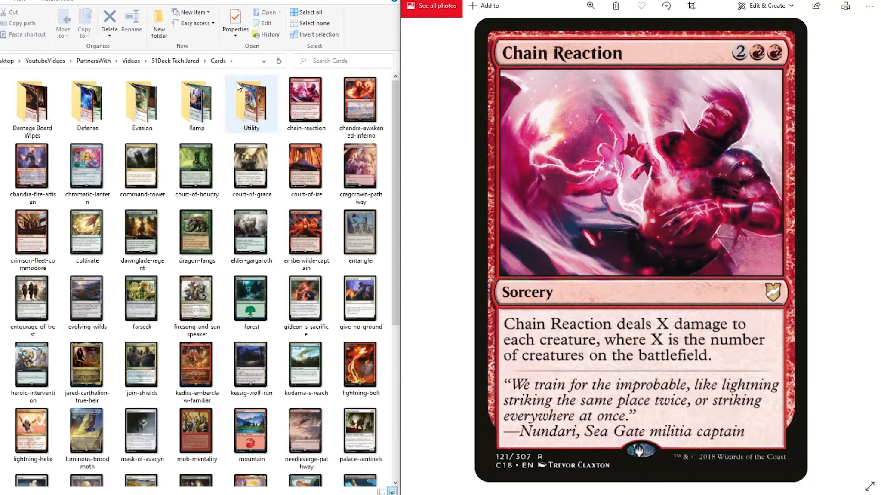
Step: File chain-reaction in the Damage Board Wipes folder and chandra-awakened-inferno in the Utility folder, advancing the viewer after each card
left_click(311, 103)
left_click_drag(312, 103, 37, 99)
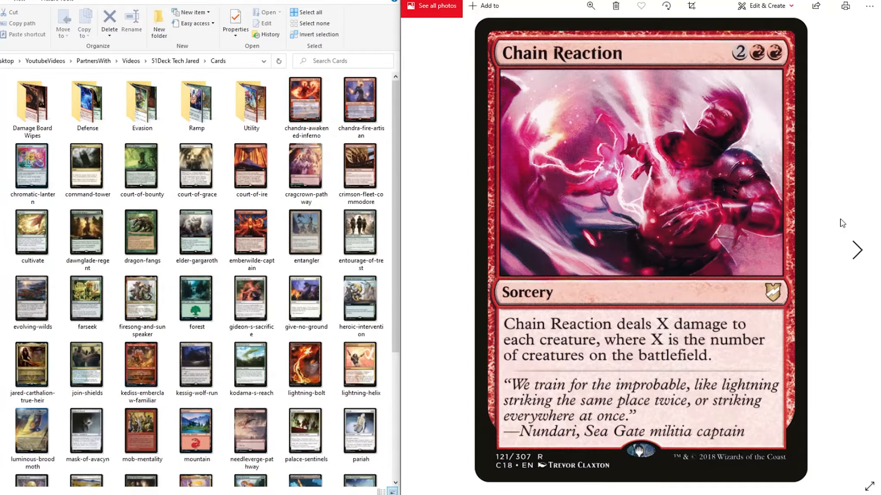
left_click(855, 252)
left_click_drag(301, 103, 243, 111)
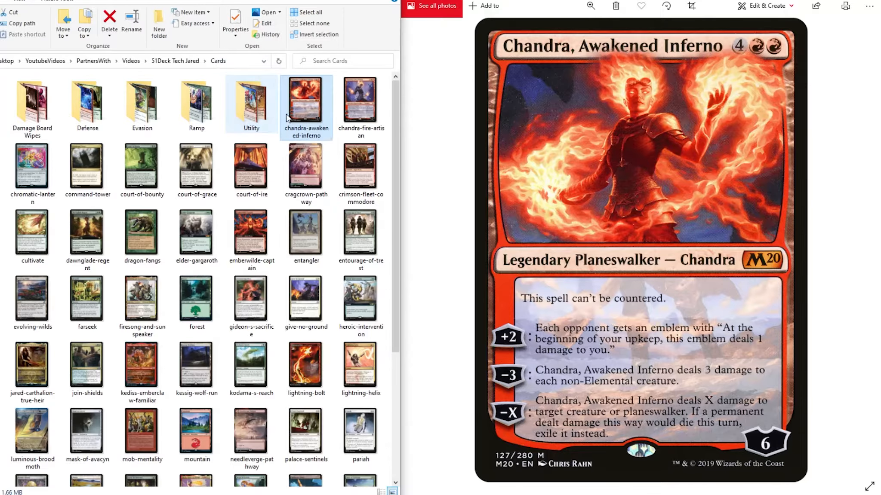
left_click(847, 230)
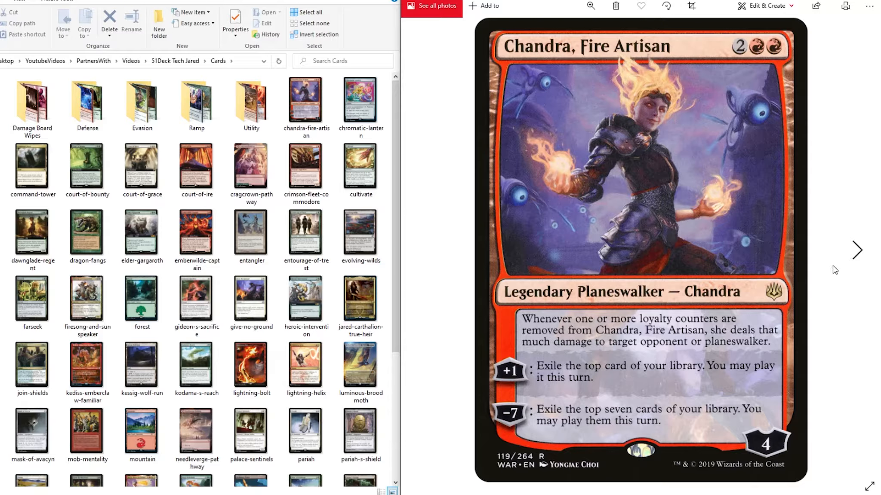
Step: File chandra-fire-artisan in the Defense folder, advance the viewer to Chromatic Lantern, and file chromatic-lantern in the Ramp folder
left_click_drag(305, 100, 84, 113)
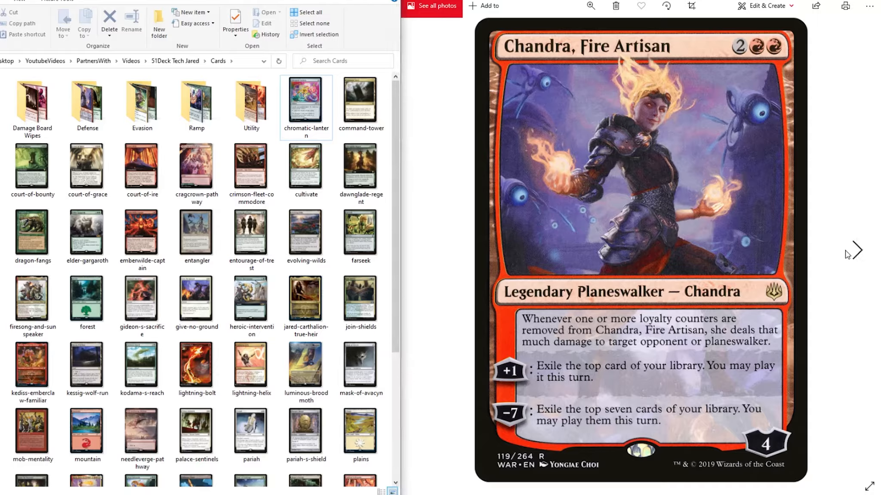
left_click(845, 254)
left_click_drag(306, 103, 197, 102)
left_click_drag(318, 111, 197, 102)
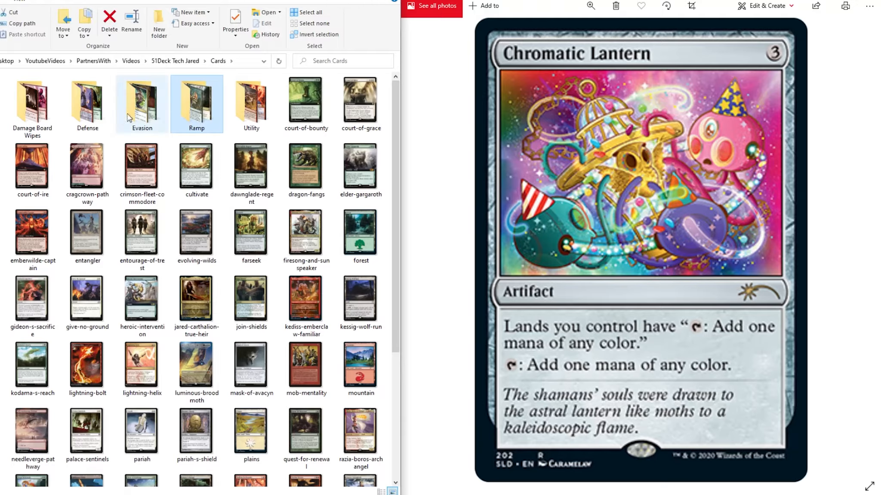
double_click(187, 100)
left_click_drag(200, 100, 182, 64)
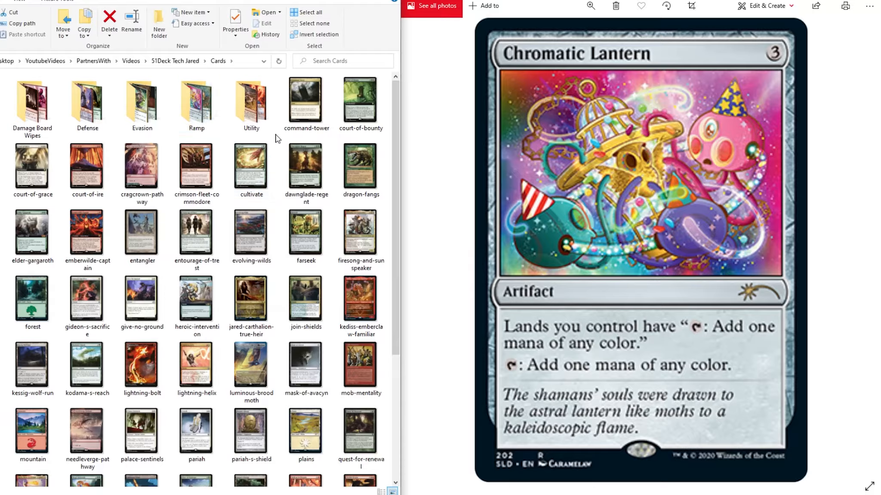
Step: Create a folder named Landbase, file command-tower in it, and advance the viewer to Court of Bounty
right_click(277, 136)
left_click(425, 275)
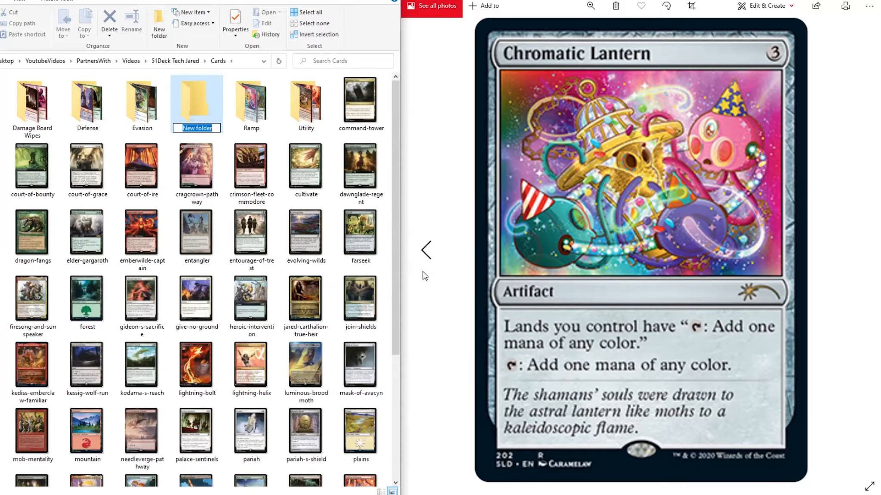
type("Landbase")
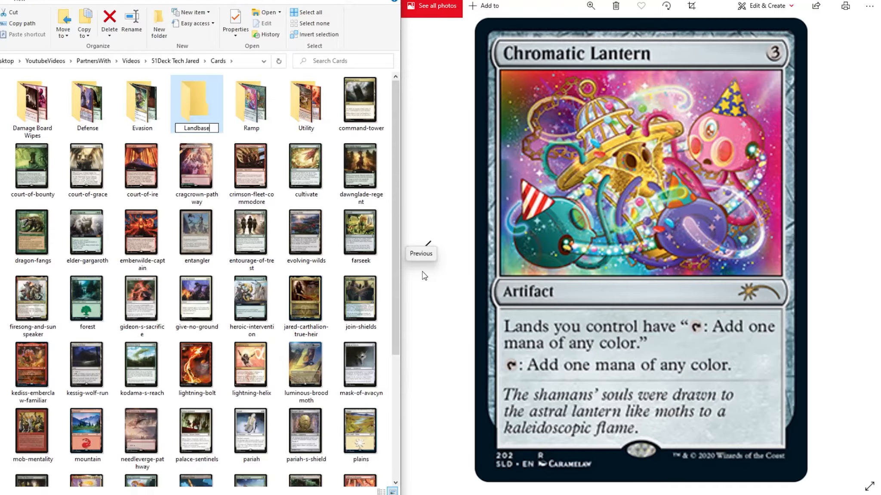
key("Return")
left_click(360, 103)
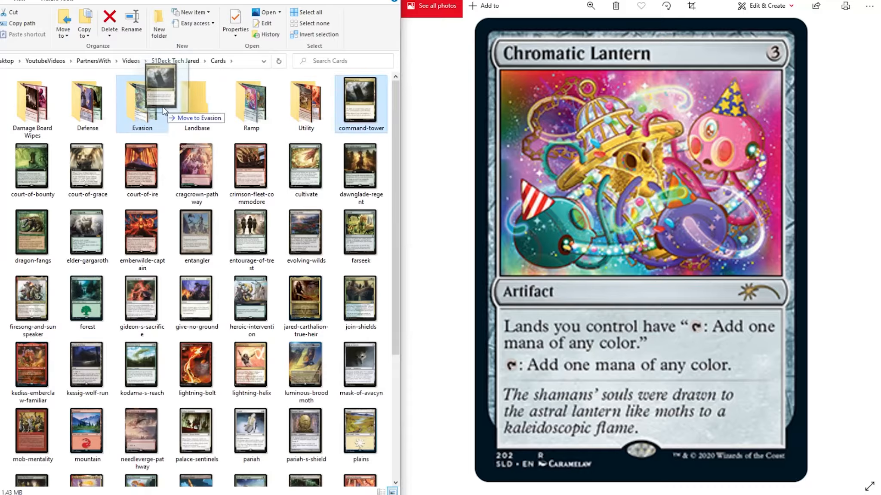
left_click_drag(210, 121, 210, 120)
left_click(864, 251)
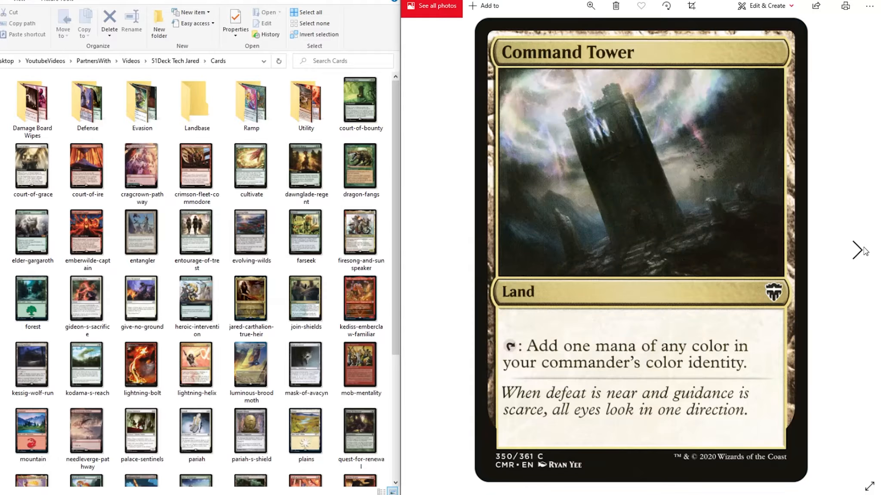
left_click(862, 250)
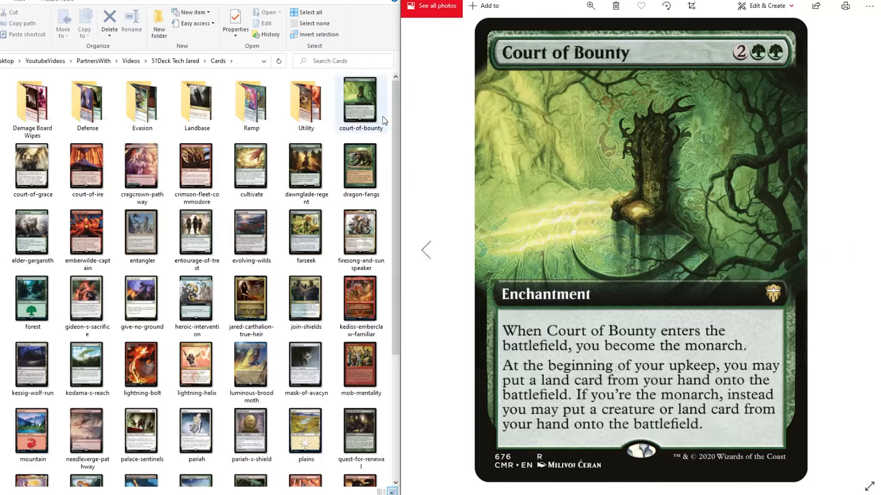
Step: File court-of-grace, court-of-ire and court-of-bounty in the Utility folder and advance the viewer to Cragcrown Pathway
left_click_drag(114, 203, 40, 172)
left_click_drag(41, 173, 309, 123)
left_click_drag(360, 101, 307, 110)
left_click(838, 252)
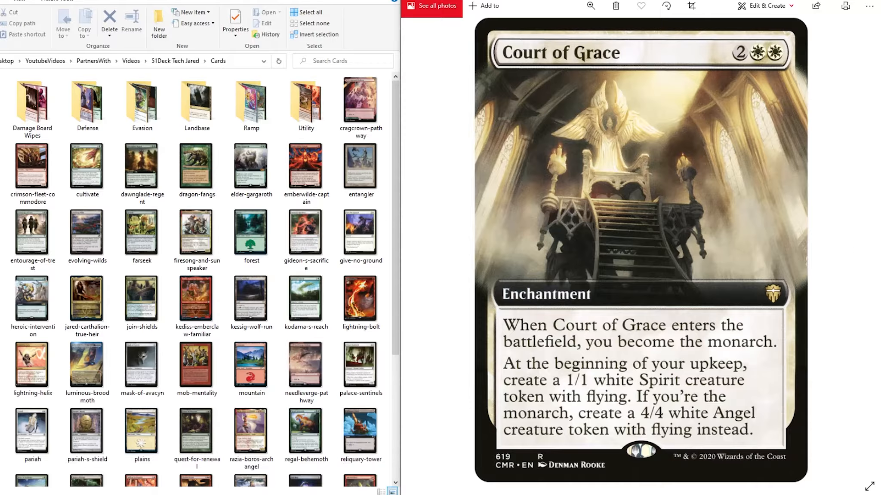
left_click(855, 254)
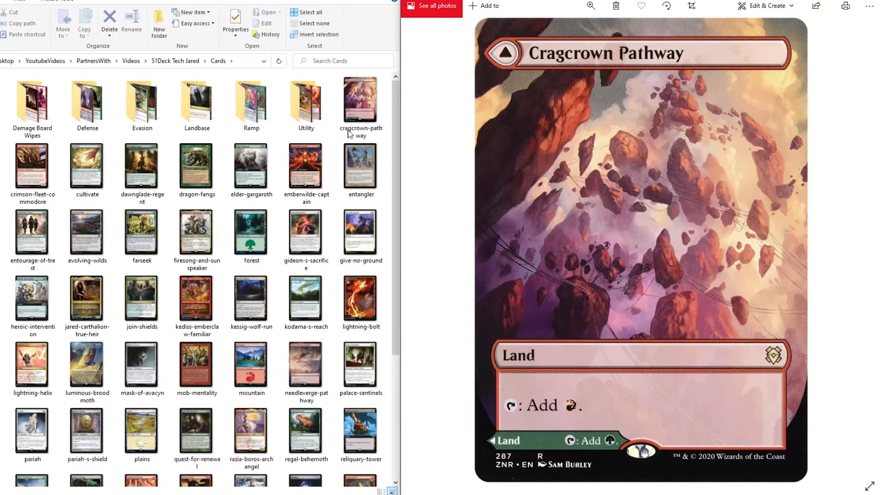
Step: File cragcrown-pathway in the Landbase folder and crimson-fleet-commodore in the Utility folder, advancing the viewer after each card
left_click_drag(359, 101, 197, 107)
left_click(866, 258)
left_click_drag(360, 101, 306, 105)
left_click(857, 228)
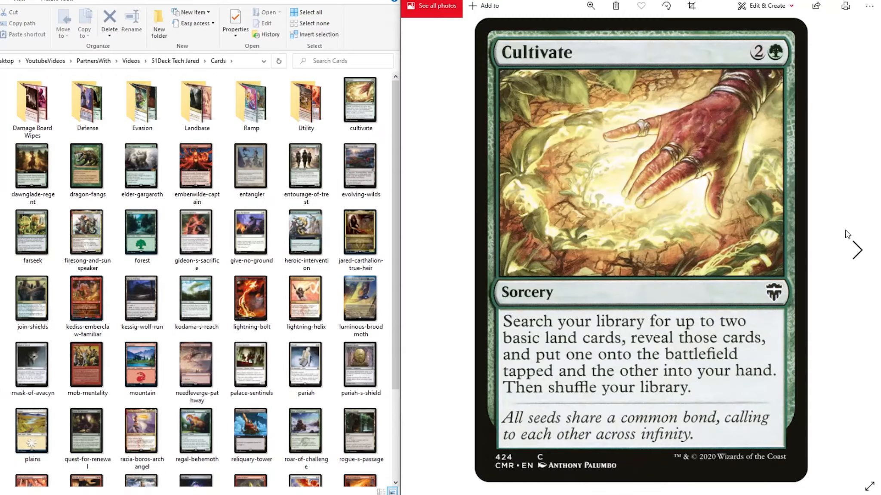
Step: File cultivate in the Ramp folder, advance the viewer, and file dawnglade-regent in the Utility folder
left_click_drag(360, 101, 250, 105)
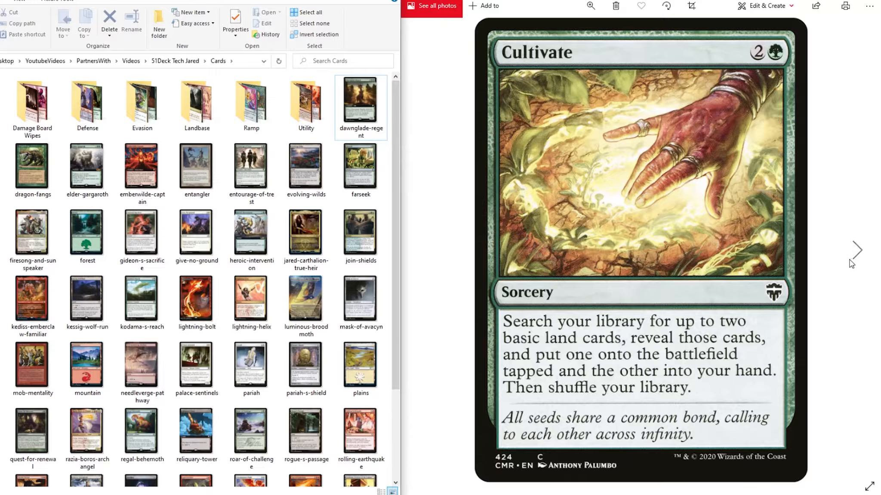
left_click(857, 253)
left_click_drag(360, 103, 320, 89)
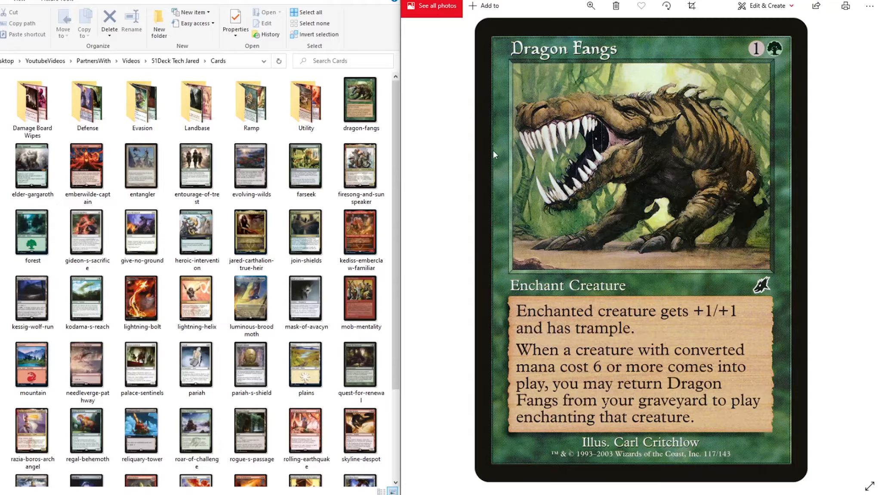
Step: File dragon-fangs in the Evasion folder and elder-gargaroth in the Defense folder, advancing the viewer after each card
left_click_drag(360, 103, 142, 105)
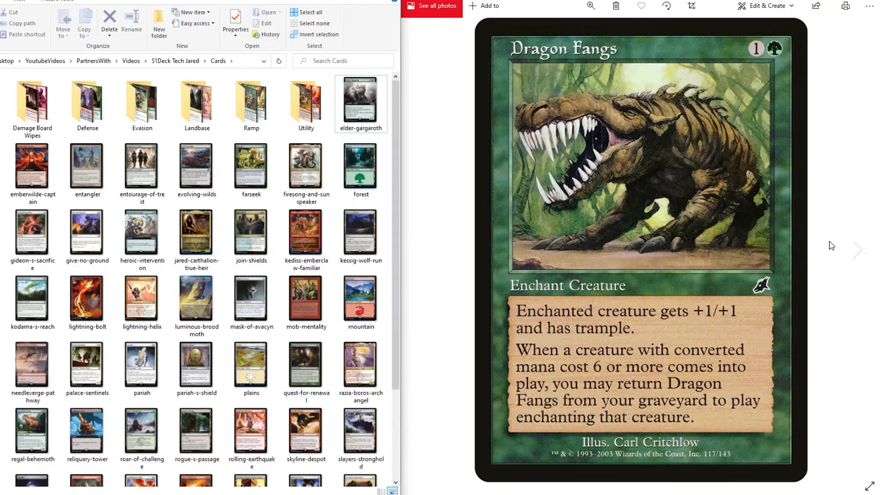
left_click(857, 250)
left_click_drag(360, 104, 86, 102)
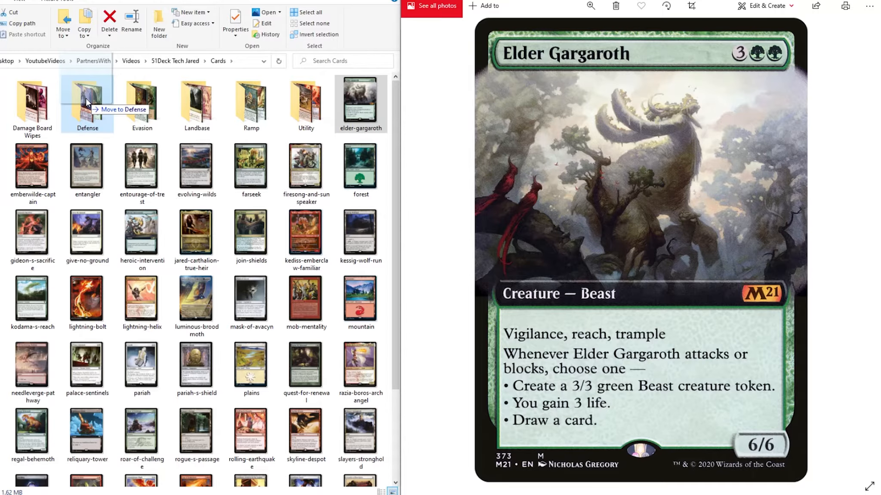
left_click_drag(86, 102, 88, 103)
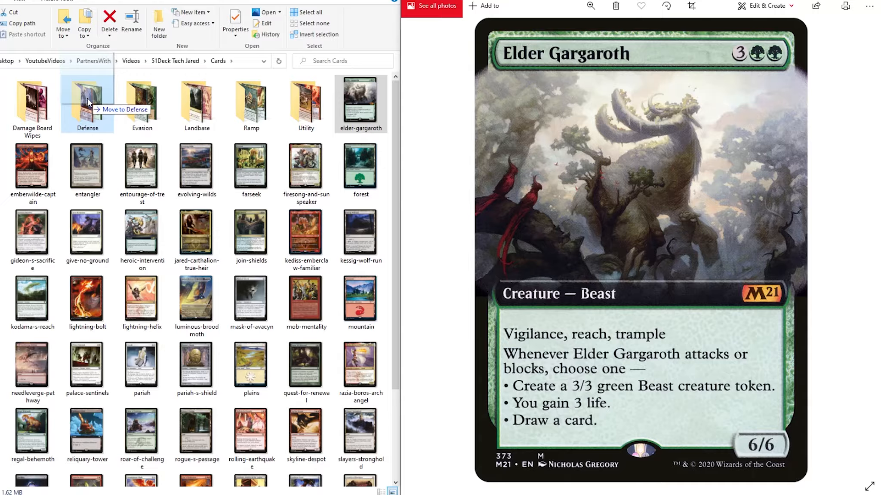
left_click_drag(88, 102, 89, 104)
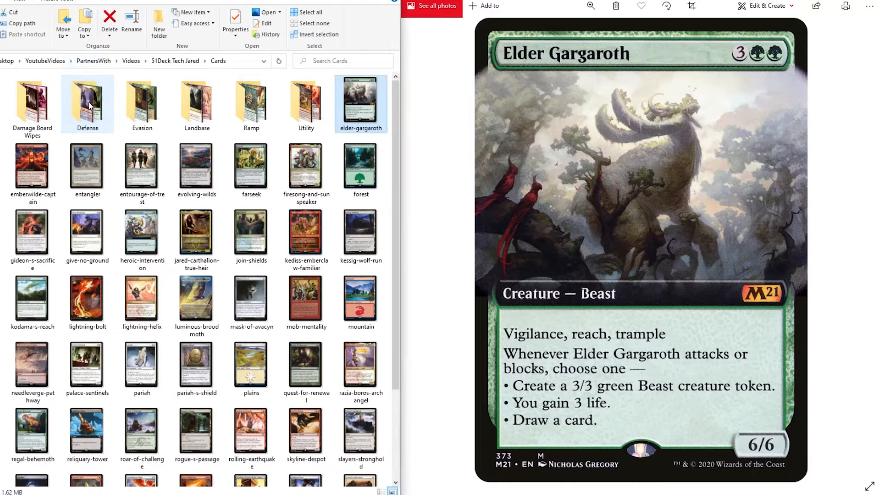
left_click(844, 286)
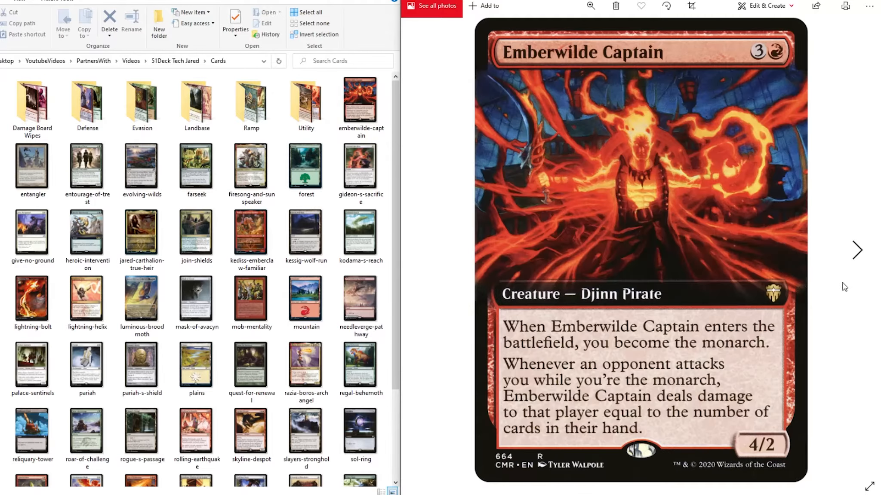
Step: File emberwilde-captain and entangler in the Defense folder and entourage-of-trest in the Utility folder, advancing the viewer past each card
left_click_drag(360, 99, 98, 123)
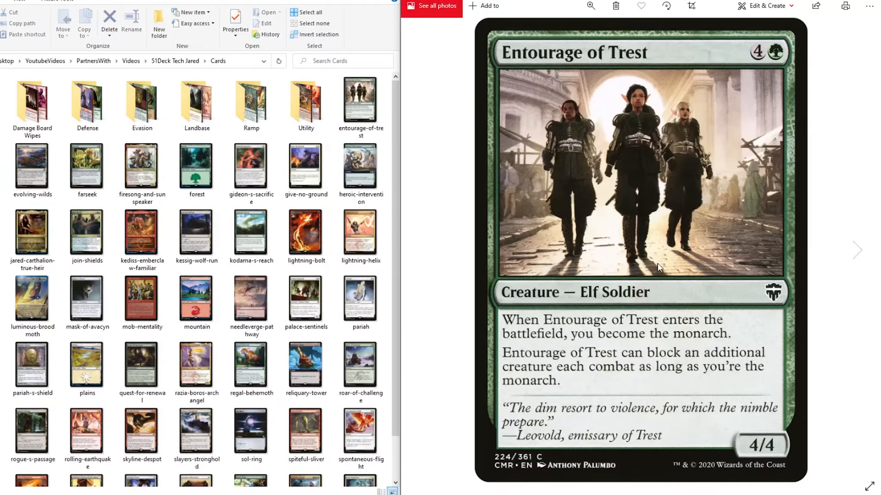
left_click_drag(361, 109, 306, 104)
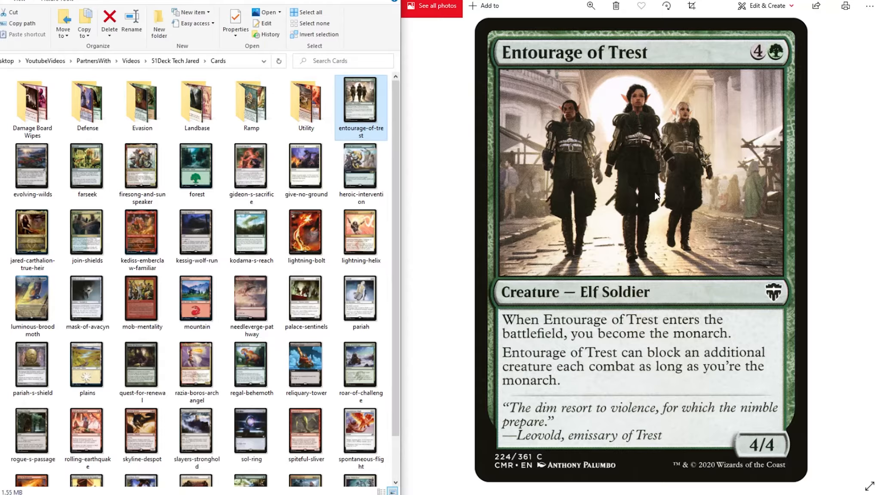
left_click(853, 251)
Step: File evolving-wilds in the Landbase folder and farseek in the Ramp folder, and advance the viewer to Firesong and Sunspeaker
left_click_drag(360, 104, 196, 103)
left_click(855, 250)
left_click_drag(360, 103, 57, 131)
mouse_move(291, 126)
left_mouse_down()
mouse_move(286, 112)
mouse_move(297, 114)
left_mouse_up()
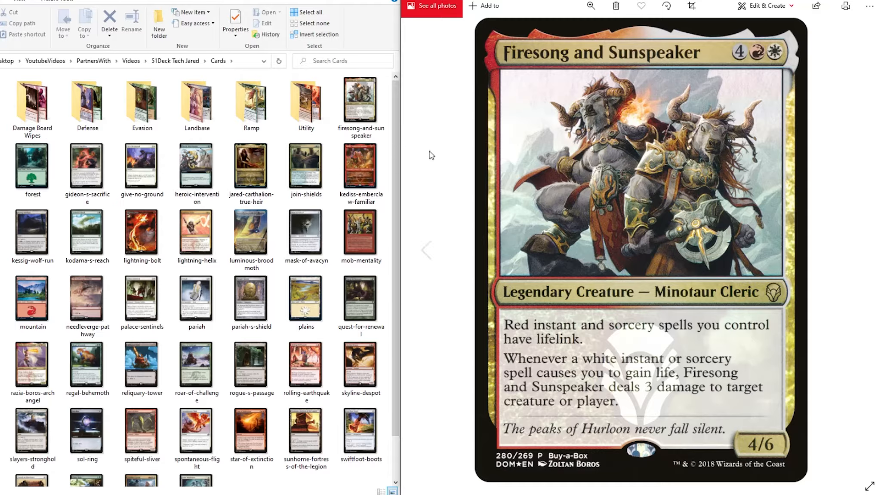
Step: File firesong-and-sunspeaker in the Utility folder and forest in the Landbase folder, advancing the viewer after each card
left_click_drag(360, 100, 313, 108)
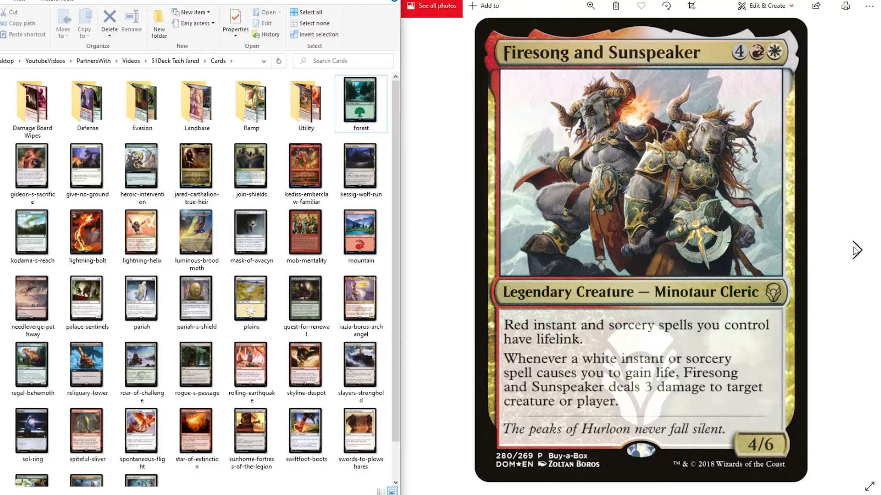
left_click(856, 250)
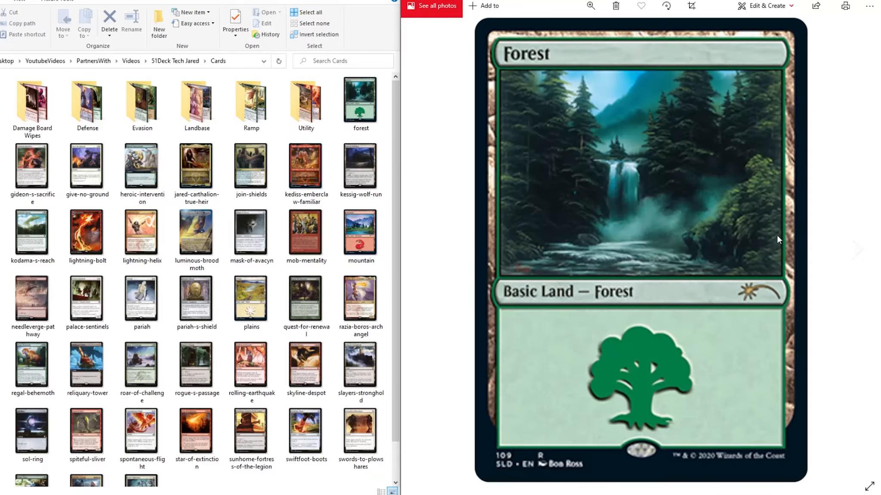
left_click_drag(359, 99, 197, 103)
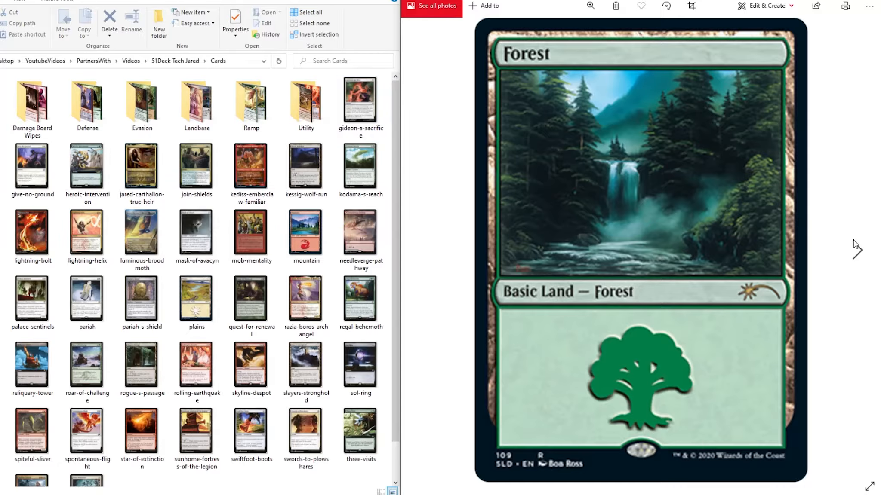
left_click(856, 249)
Step: File gideon-s-sacrifice in the Evasion folder and give-no-ground in the Defense folder, advancing the viewer after each card
left_click_drag(359, 100, 150, 113)
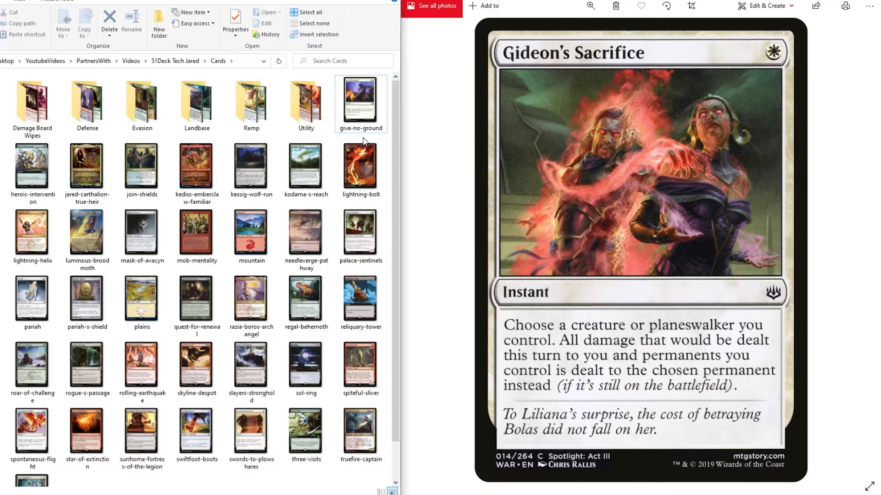
left_click(846, 250)
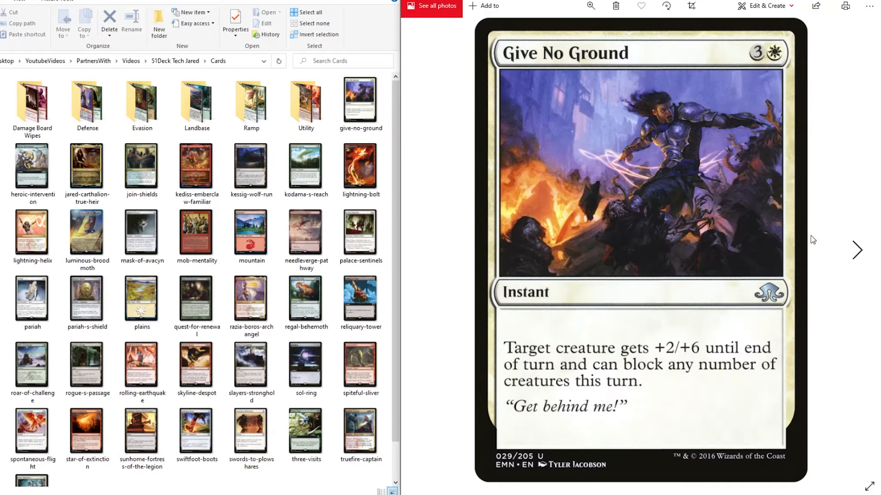
left_click_drag(360, 100, 71, 103)
left_click(857, 258)
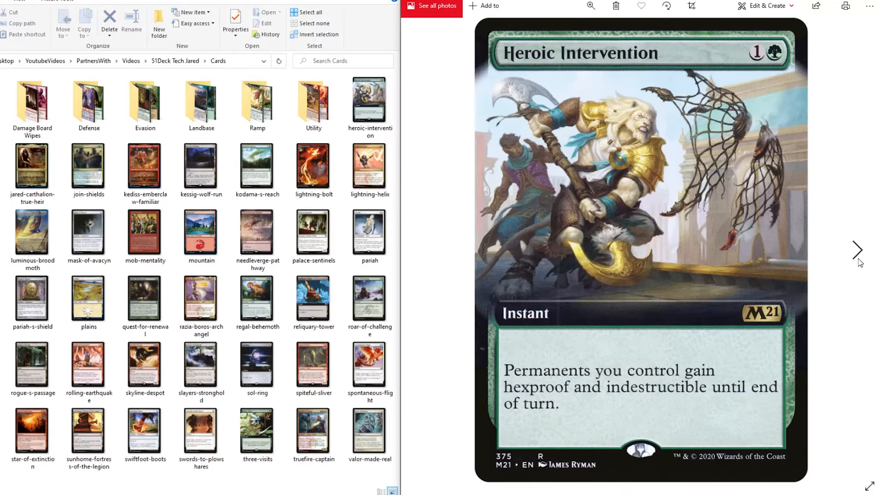
Step: File heroic-intervention and join-shields in the Defense folder and kediss-emberclaw-familiar in the Utility folder, skipping past the Jared Carthalion card in the viewer
left_click_drag(372, 101, 88, 104)
left_click(857, 250)
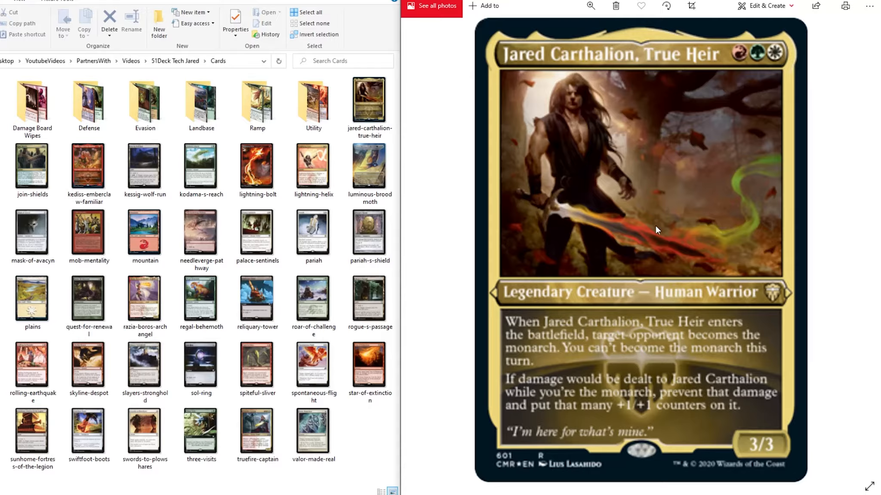
left_click(857, 250)
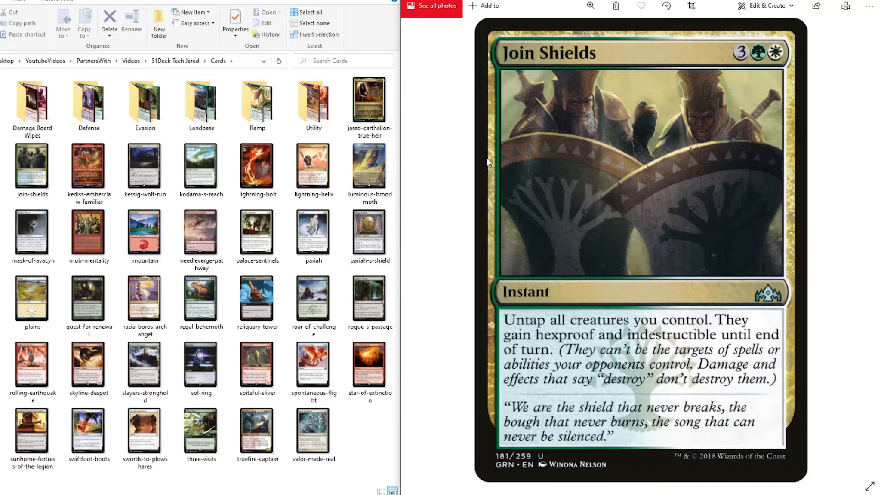
left_click_drag(33, 168, 101, 129)
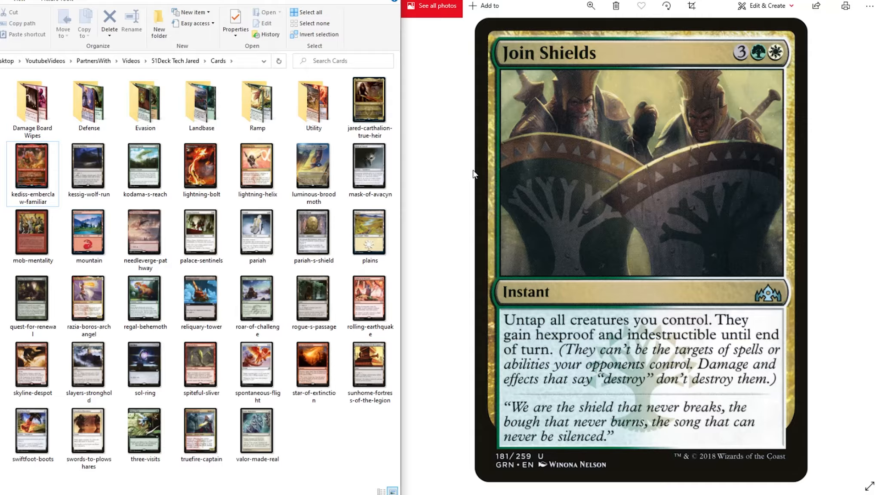
left_click(859, 240)
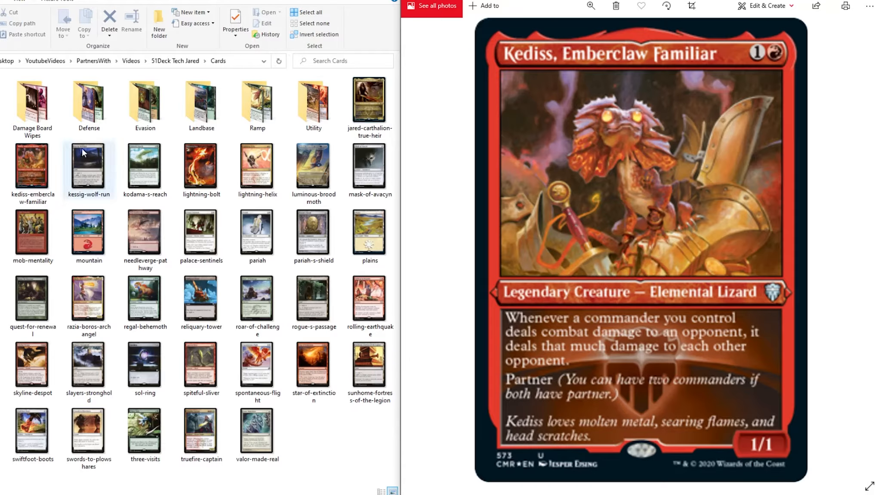
left_click_drag(27, 154, 331, 135)
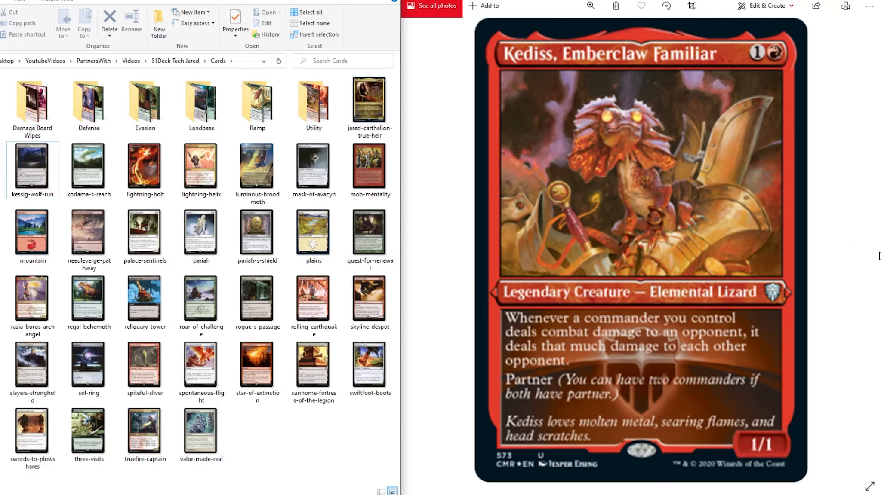
Step: File kessig-wolf-run in the Landbase folder and kodama-s-reach in the Ramp folder, advancing the viewer to Lightning Bolt
left_click(857, 248)
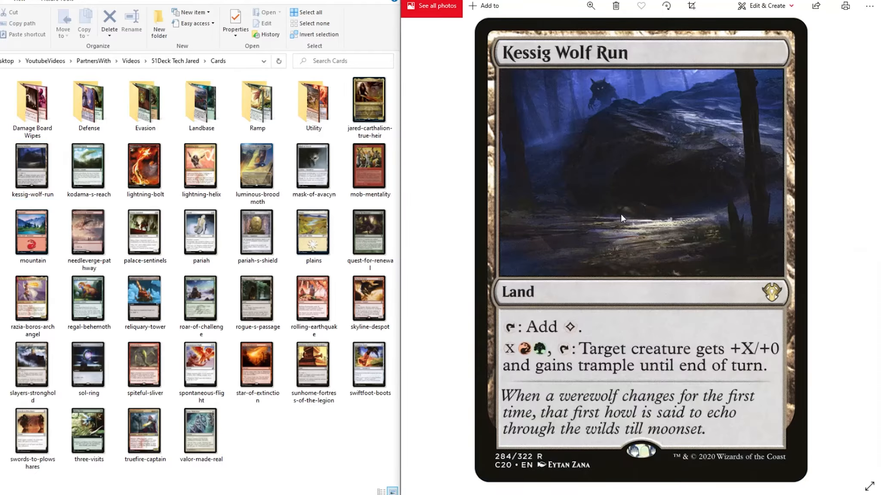
left_click_drag(31, 167, 204, 117)
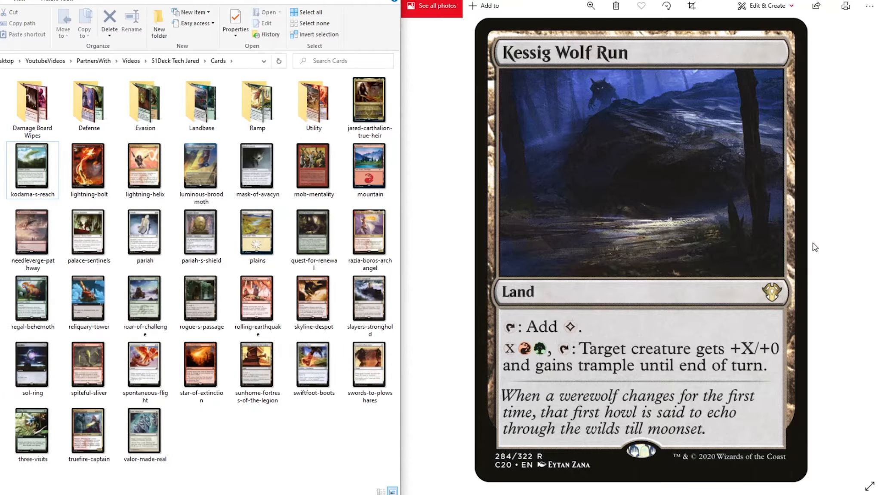
left_click(857, 249)
left_click_drag(32, 169, 258, 115)
left_click(857, 250)
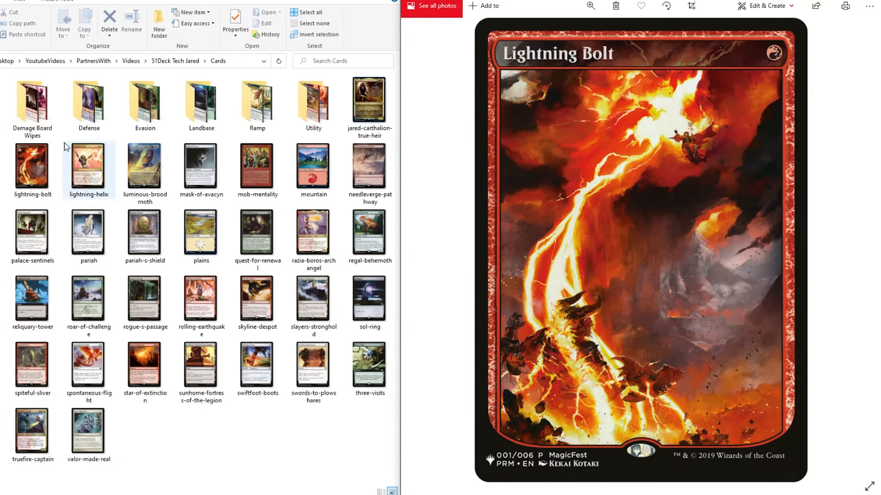
Step: File lightning-bolt and lightning-helix in the Defense folder, advancing the viewer after each card
left_click_drag(40, 174, 89, 113)
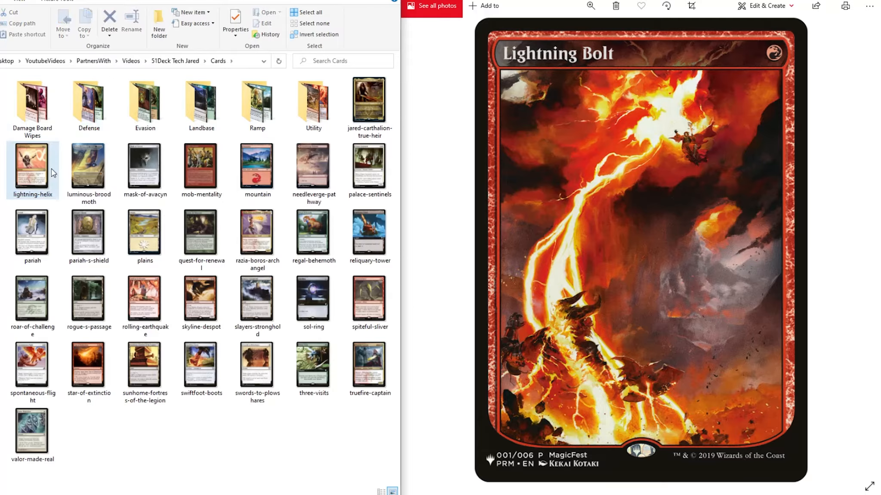
left_click(857, 250)
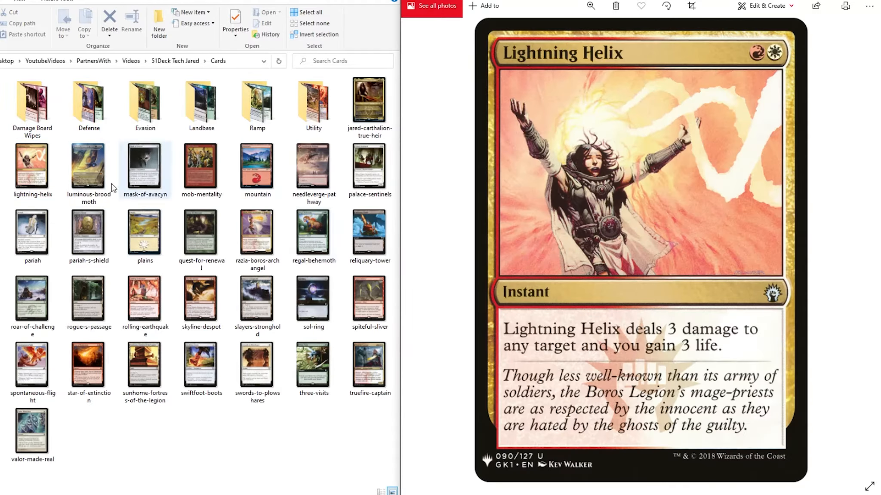
left_click_drag(48, 172, 90, 109)
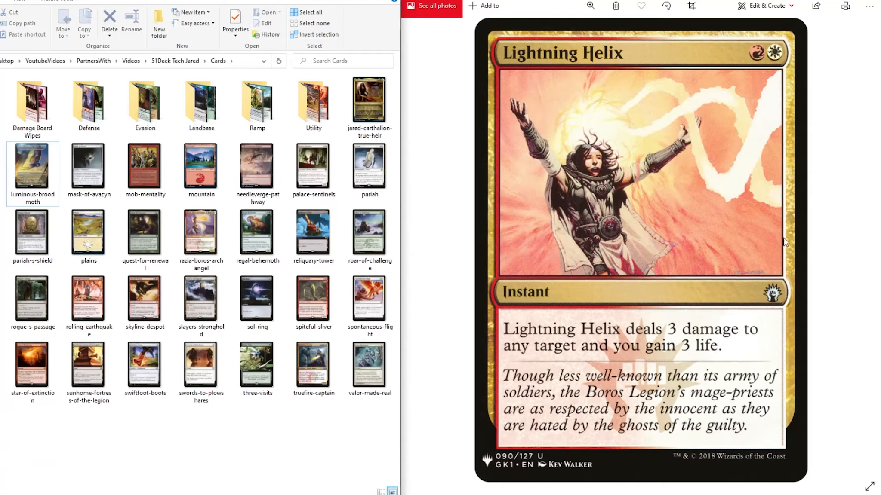
left_click(841, 233)
Step: File luminous-broodmoth in the Evasion folder and mask-of-avacyn in the Defense folder, advancing the viewer after each card
left_click_drag(32, 169, 131, 111)
left_click(849, 252)
left_click(412, 230)
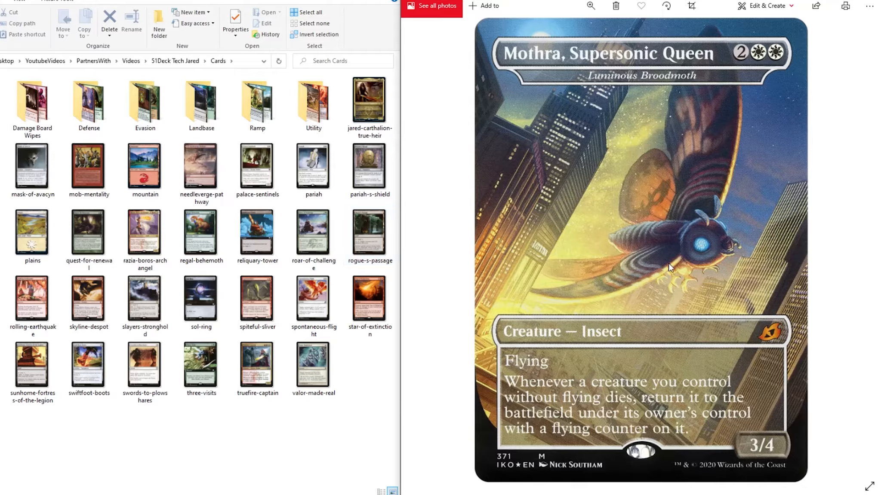
mouse_move(856, 249)
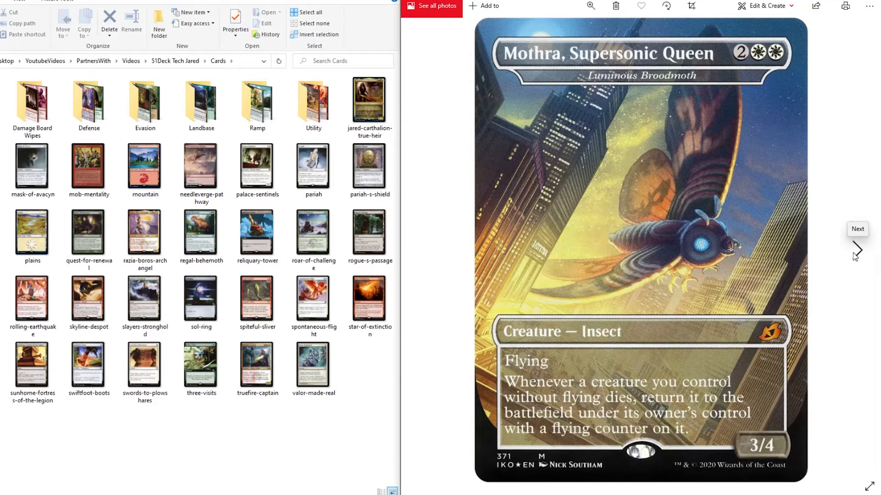
left_click(855, 254)
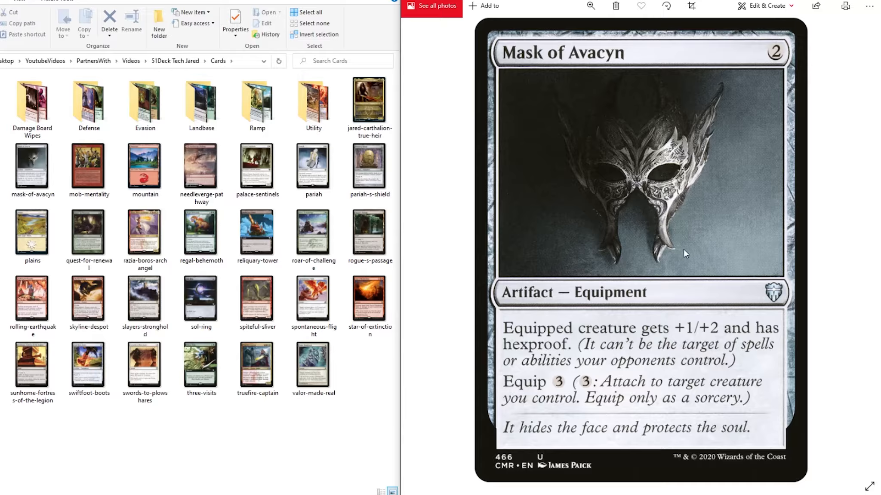
left_click_drag(33, 169, 91, 116)
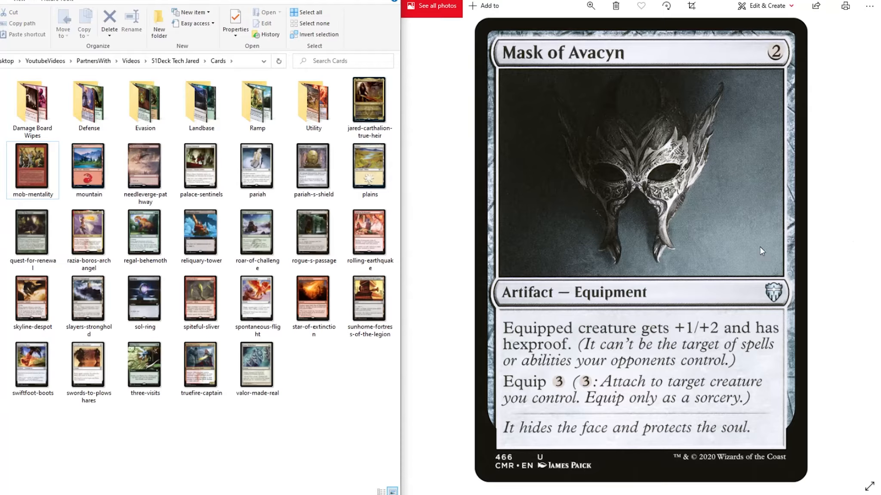
left_click(855, 251)
Step: File mob-mentality in the Evasion folder and mountain and needleverge-pathway in the Landbase folder, advancing the viewer to Palace Sentinels
left_click_drag(36, 178, 145, 105)
left_click_drag(40, 161, 193, 121)
left_click(873, 252)
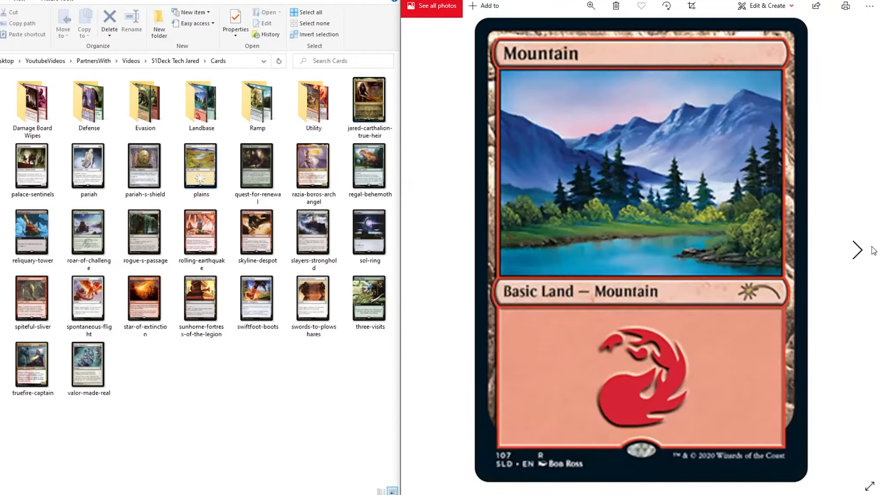
left_click(873, 251)
Step: File palace-sentinels in Utility, pariah and pariah-s-shield by category, and plains in Landbase, advancing the viewer to Quest for Renewal
left_click_drag(32, 166, 321, 137)
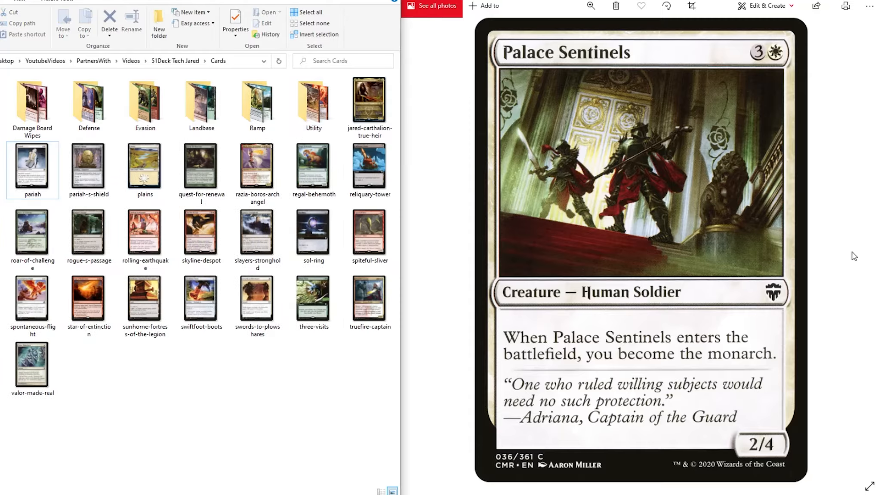
left_click(856, 252)
left_click_drag(32, 167, 201, 107)
left_click(855, 251)
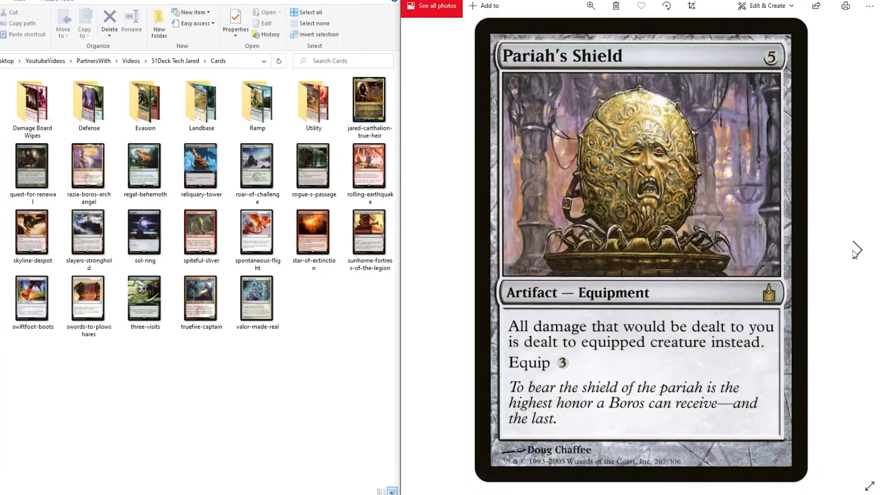
left_click(855, 251)
left_click(855, 251)
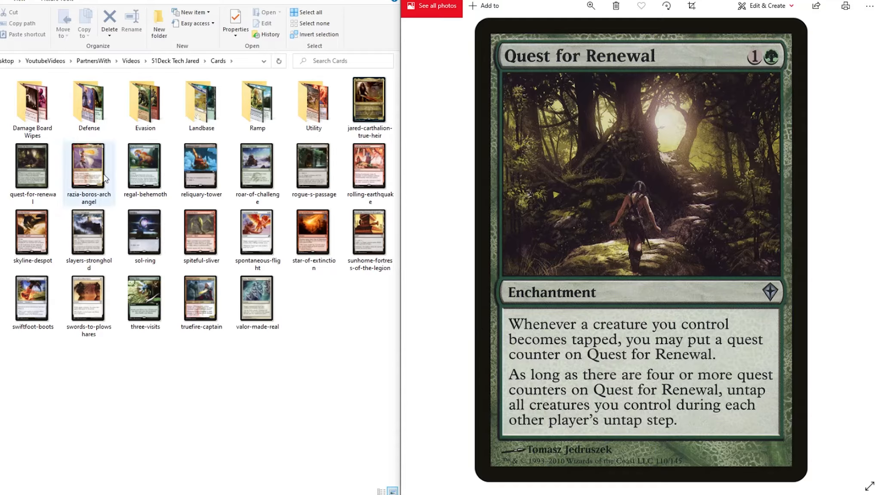
Step: File quest-for-renewal in the Utility folder and razia-boros-archangel in the Defense folder, advancing the viewer to Regal Behemoth
left_click(32, 168)
double_click(299, 122)
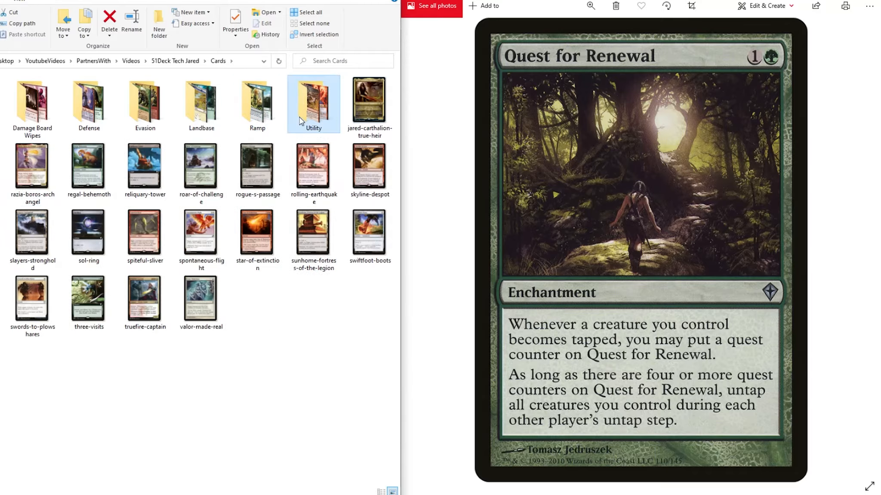
left_click(182, 62)
left_click(857, 251)
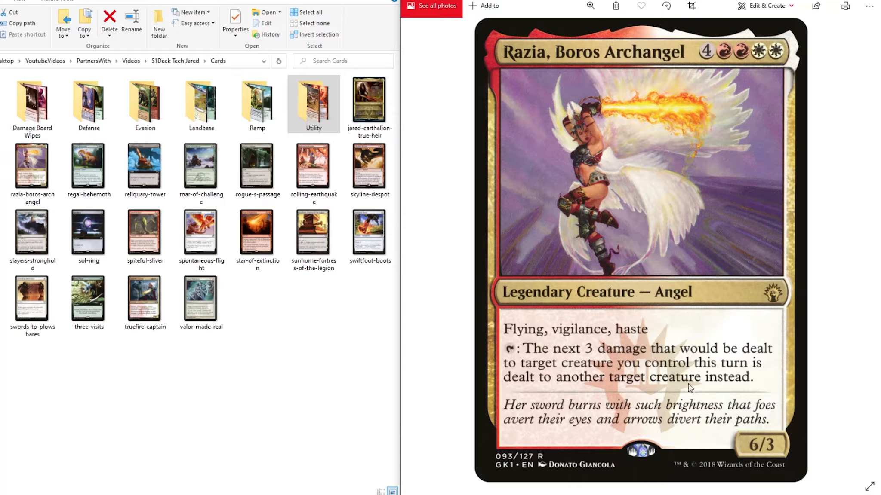
left_click_drag(58, 172, 89, 105)
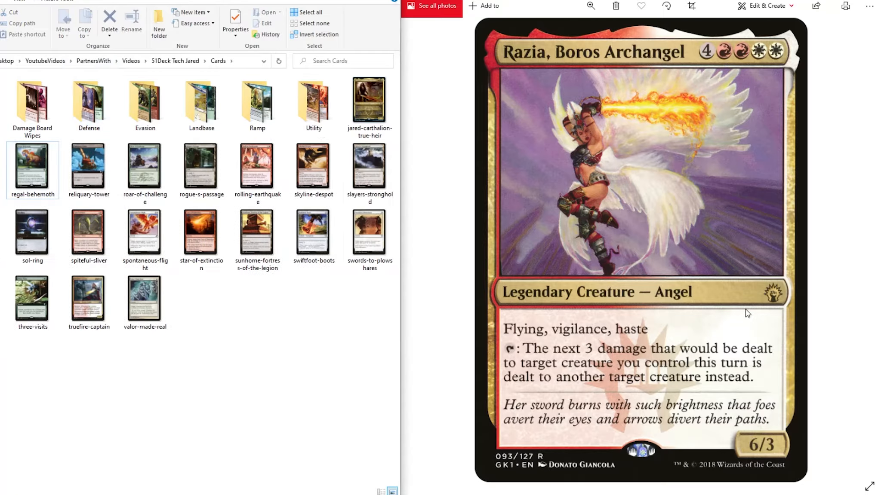
left_click(852, 270)
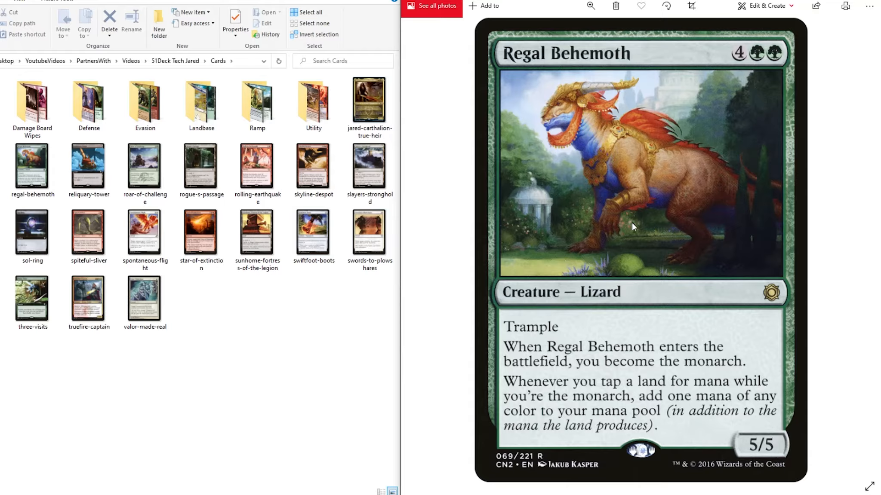
Step: File regal-behemoth in the Utility folder and reliquary-tower in the Ramp folder, advancing the viewer to Reliquary Tower
left_click(29, 181)
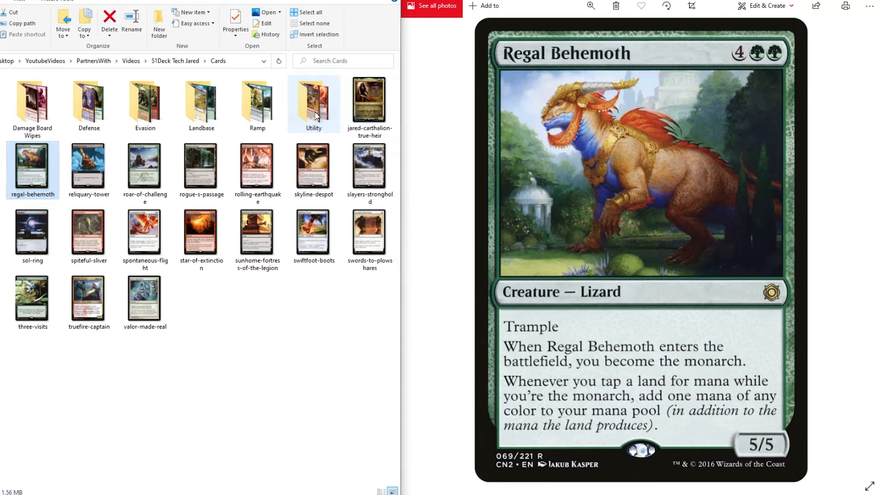
key("Delete")
left_click(867, 248)
left_click_drag(56, 167, 256, 110)
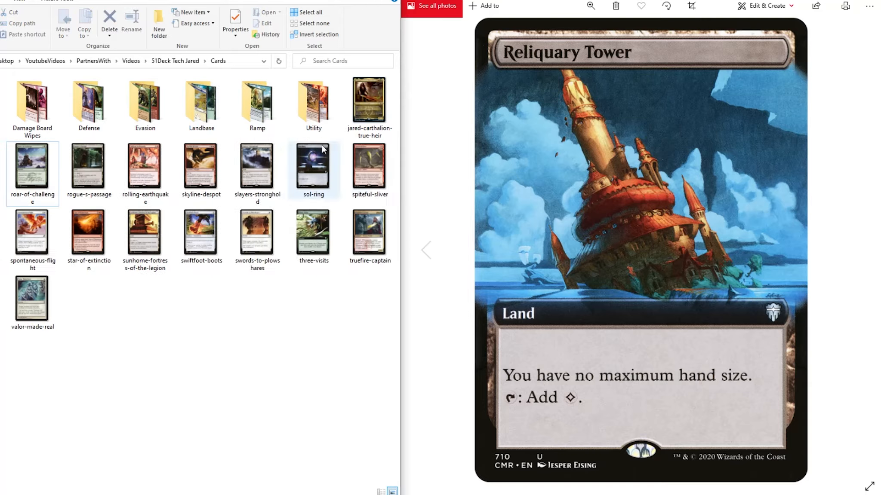
Step: Review the cards filed in the Ramp and Utility folders and return to the Cards folder
double_click(257, 103)
left_click_drag(368, 101, 188, 63)
left_click(184, 60)
left_click_drag(27, 171, 258, 113)
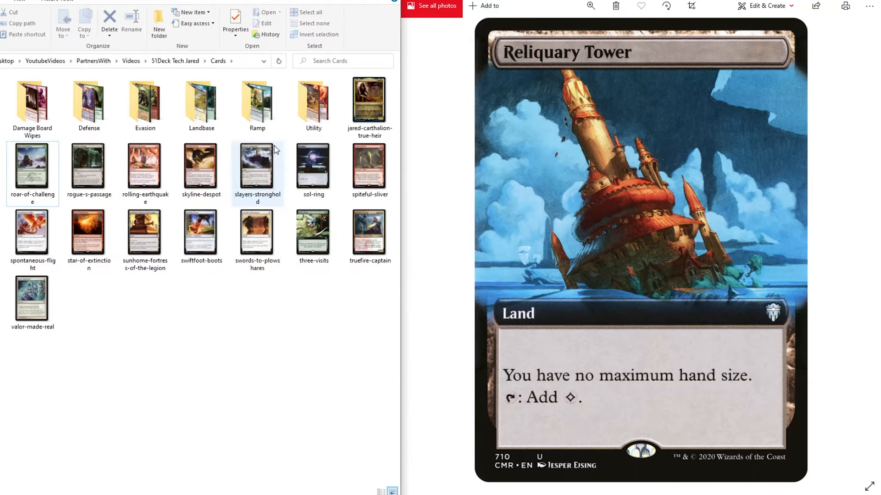
double_click(313, 112)
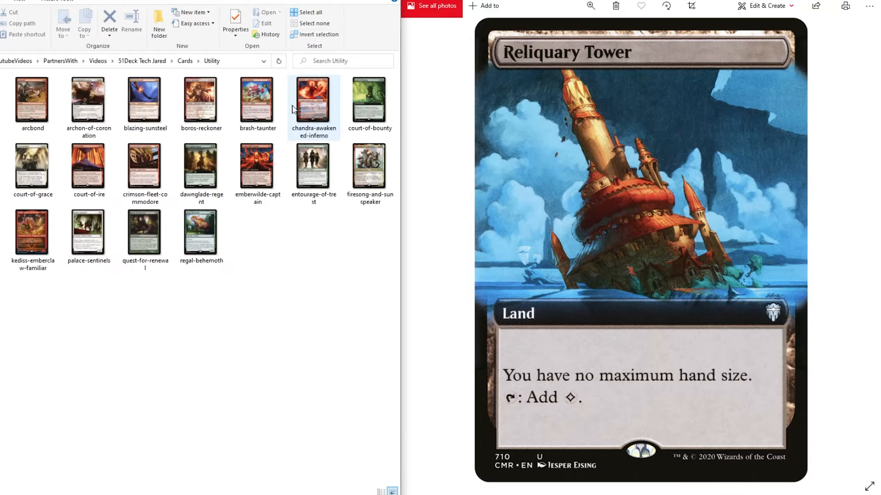
left_click(189, 60)
Step: Open the Utility folder in a new window and place it beside the Cards window
right_click(311, 95)
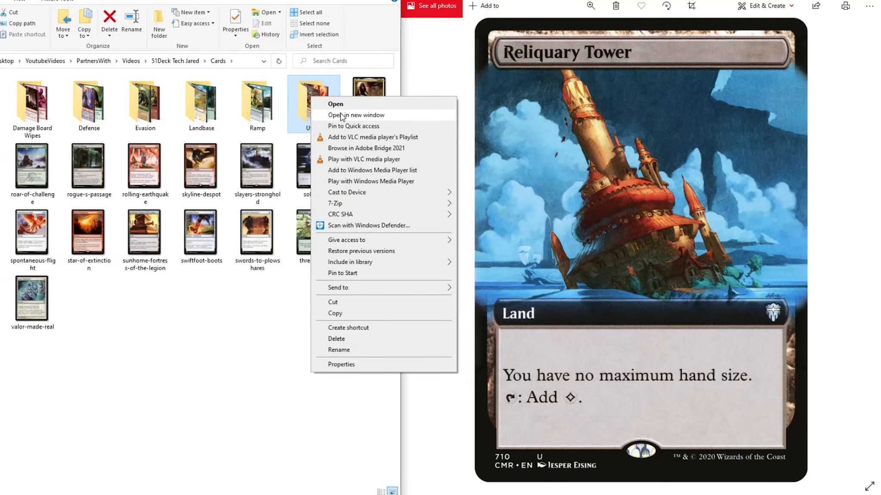
left_click(330, 114)
left_click_drag(318, 124, 877, 172)
Step: Move reliquary-tower from the Ramp folder to the Landbase folder and return to the Cards folder
double_click(280, 116)
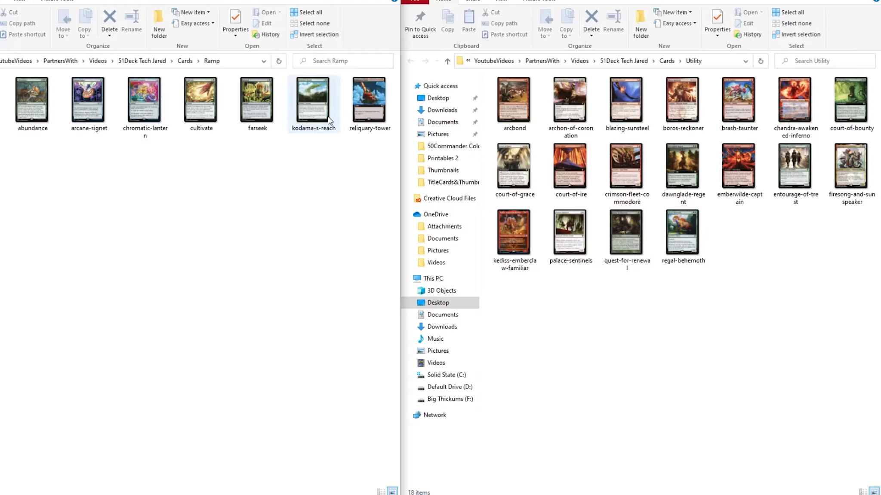
left_click_drag(368, 98, 194, 114)
double_click(249, 112)
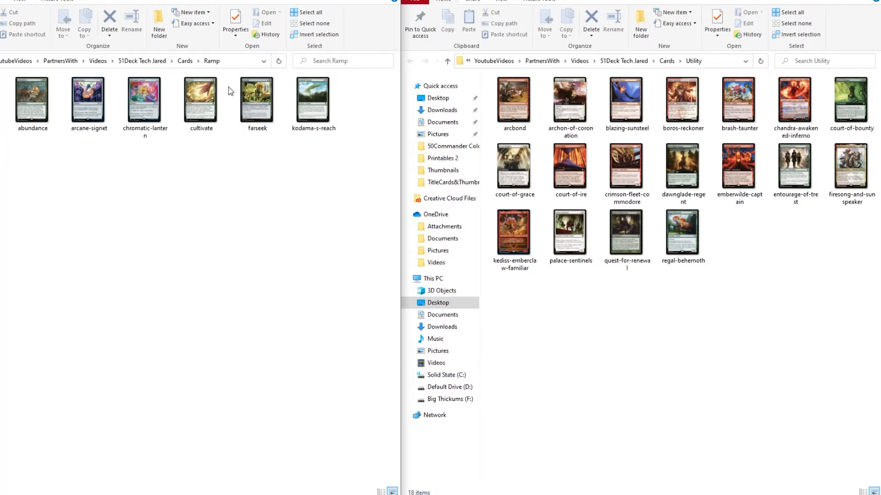
left_click(177, 64)
right_click(262, 106)
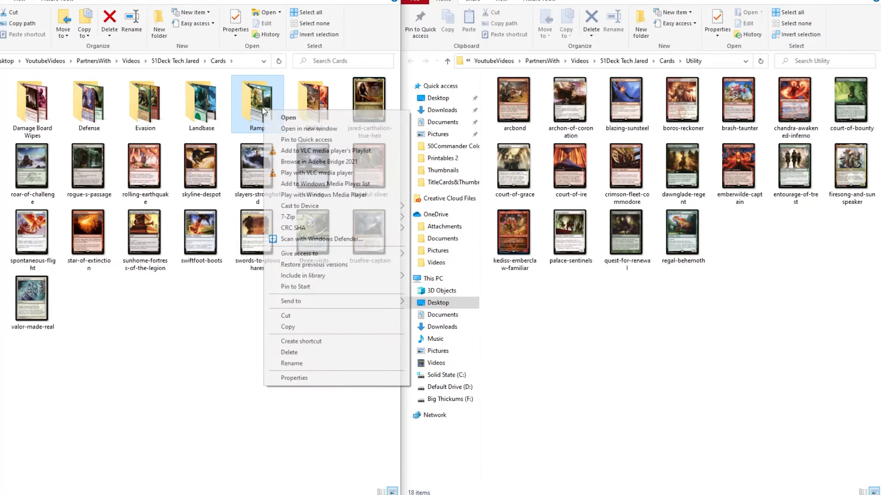
left_click(325, 363)
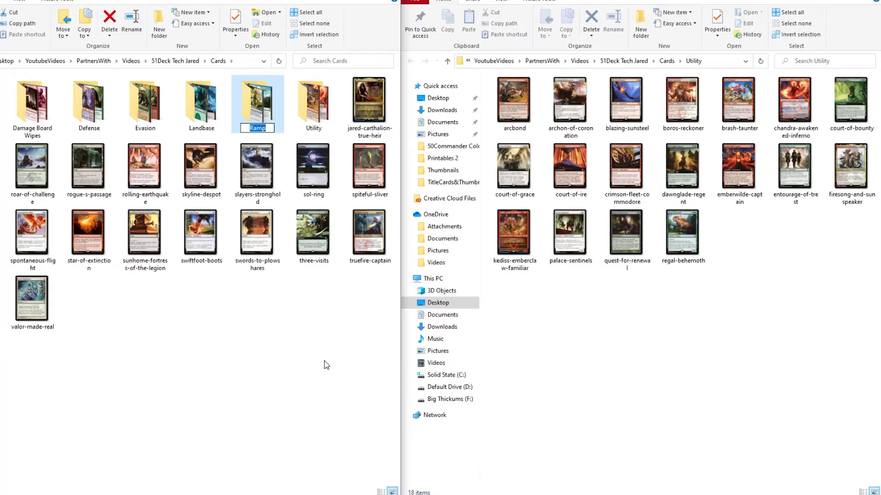
left_click(352, 362)
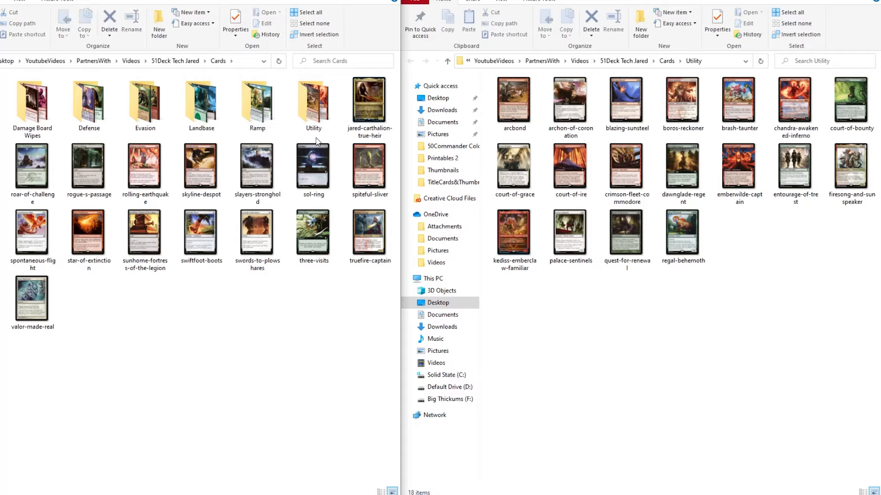
Step: Rename the Utility folder as Monarch
right_click(316, 115)
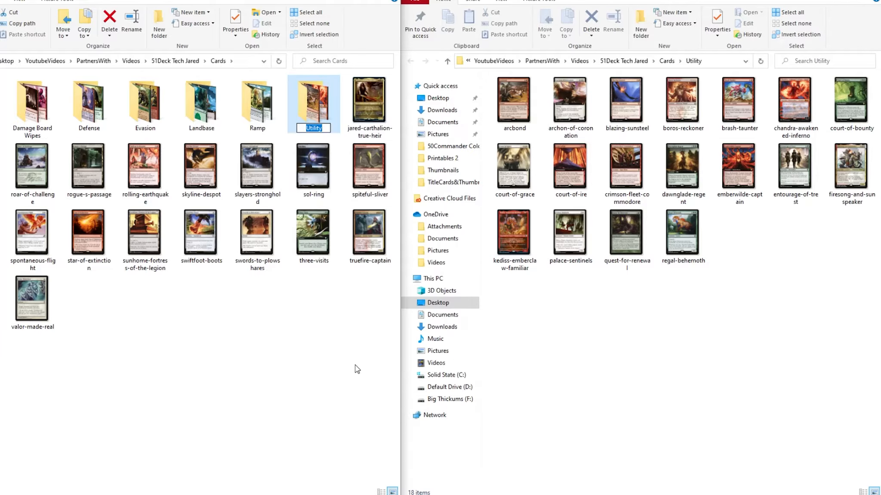
type("Monarch")
key("Return")
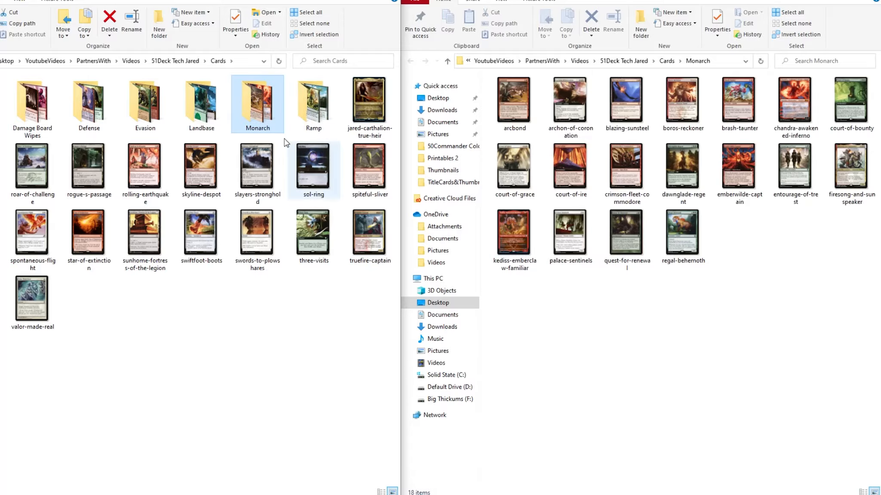
Step: Rename the Ramp folder as Utility
right_click(304, 111)
left_click(347, 369)
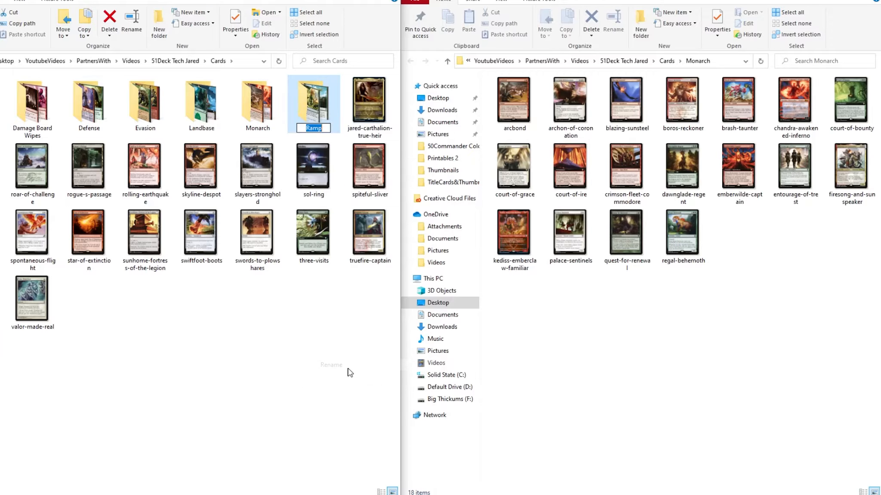
type("Utility")
key("Return")
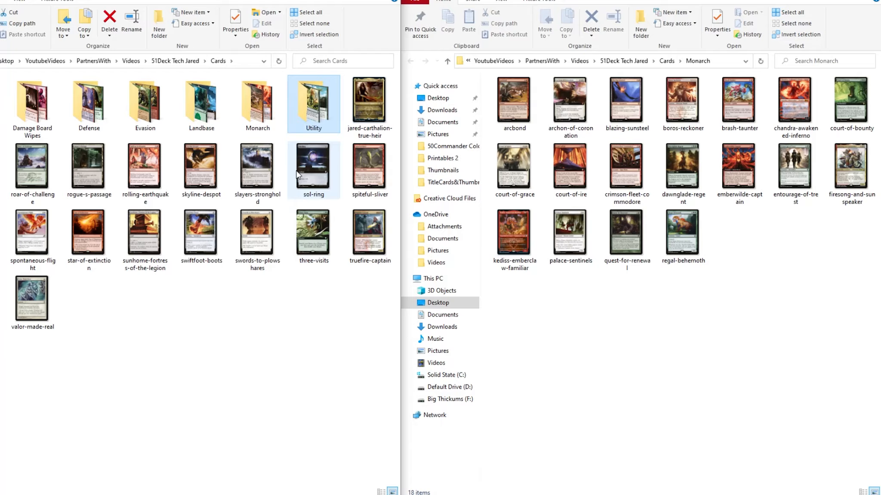
Step: Extend the new Utility folder's name to UtilityRamp
right_click(320, 124)
left_click(365, 372)
key("End")
type("Ramp")
key("Return")
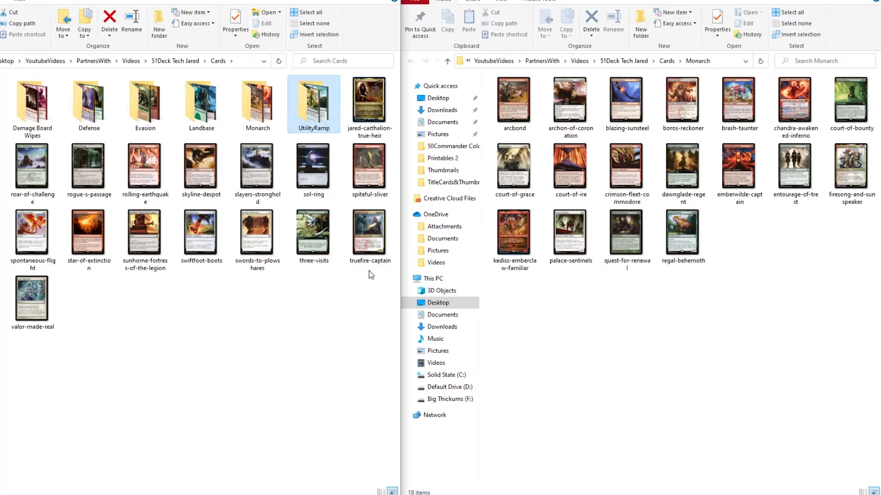
Step: Open UtilityRamp and move arcbond, blazing-sunsteel, boros-reckoner, brash-taunter and chandra-awakened-inferno into it from the Monarch folder
double_click(302, 113)
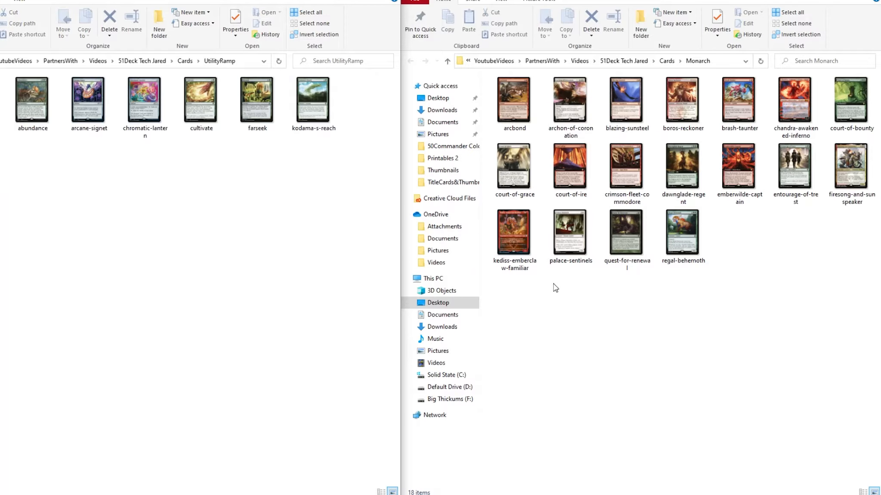
left_click(509, 108)
left_click_drag(509, 107, 227, 241)
left_click_drag(560, 108, 320, 227)
left_click_drag(713, 132, 209, 225)
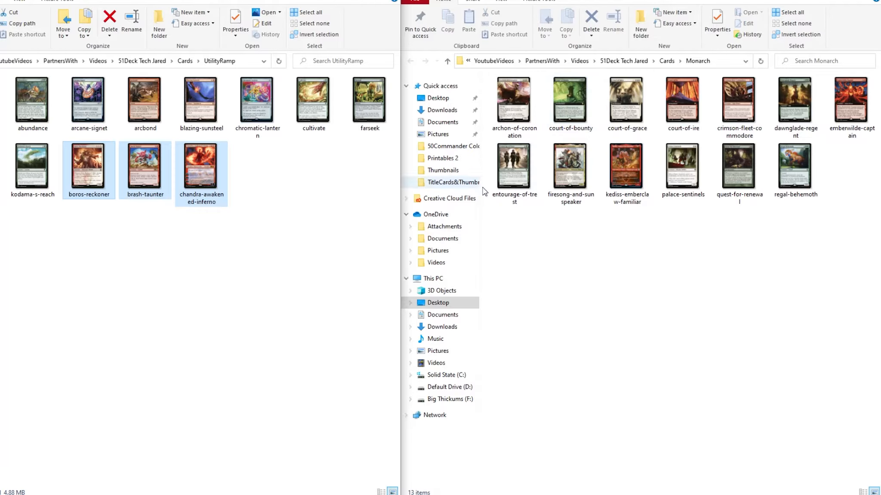
Step: Move firesong-and-sunspeaker, kediss-emberclaw-familiar and quest-for-renewal from Monarch into UtilityRamp, checking the quest-for-renewal card text first
left_click_drag(569, 176, 261, 234)
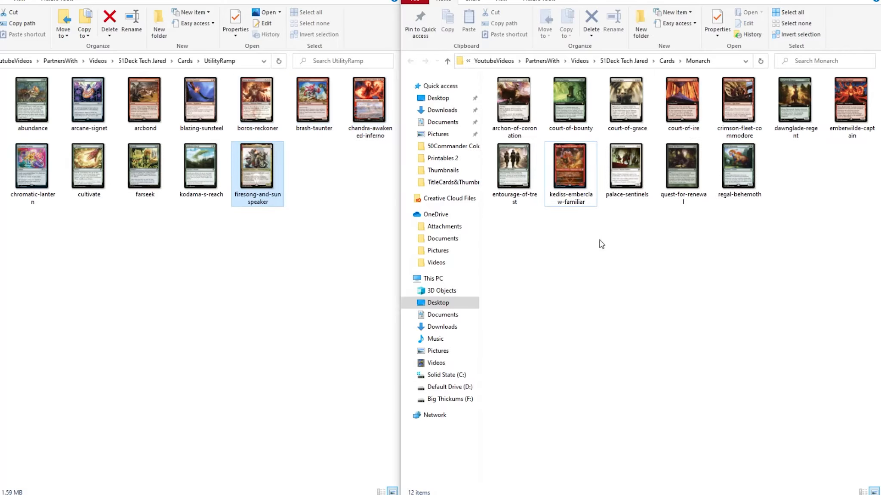
left_click_drag(568, 171, 605, 224)
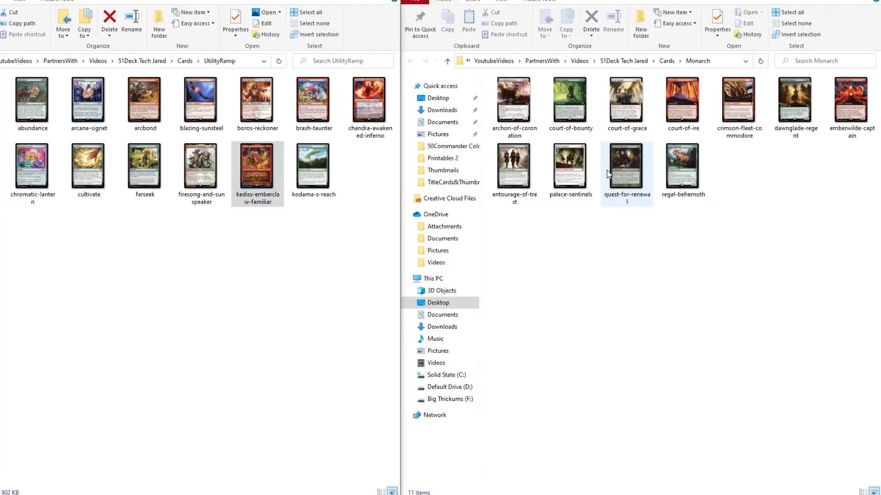
double_click(606, 169)
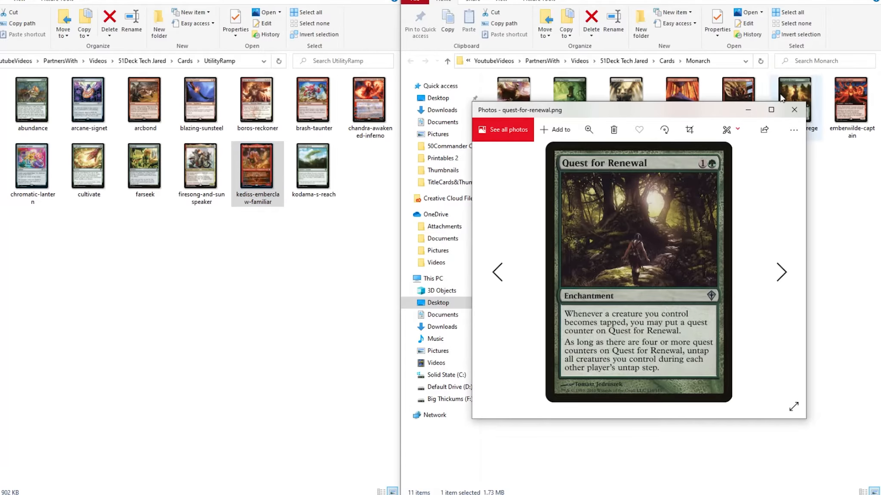
left_click(794, 110)
left_click_drag(635, 179, 185, 258)
Step: Return to the Cards folder, close the Monarch window, and move roar-of-challenge into UtilityRamp after viewing the card
left_click(182, 60)
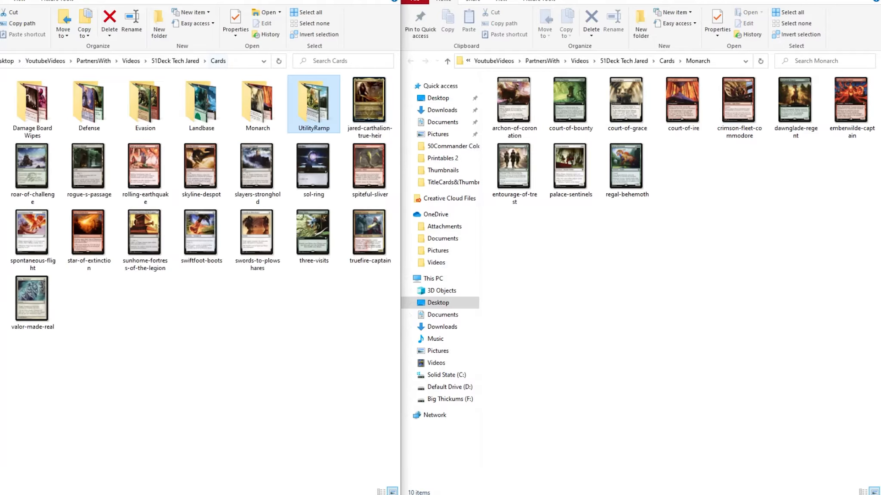
left_click(872, 1)
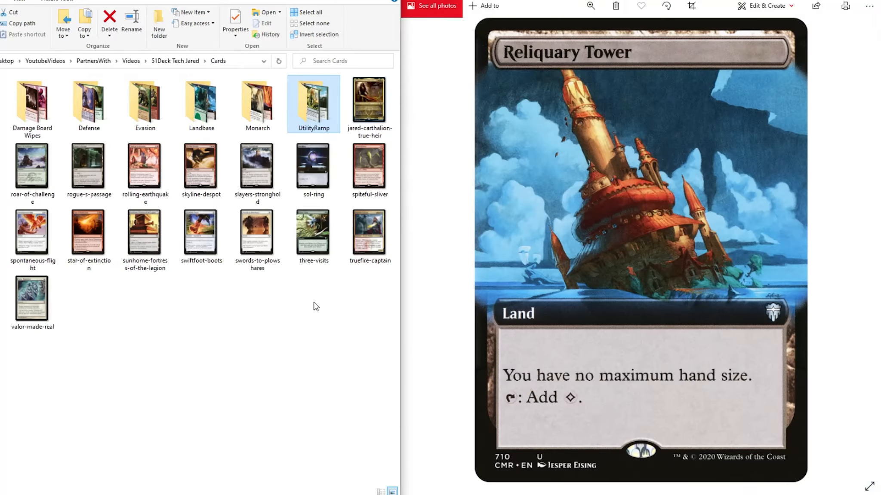
left_click(856, 252)
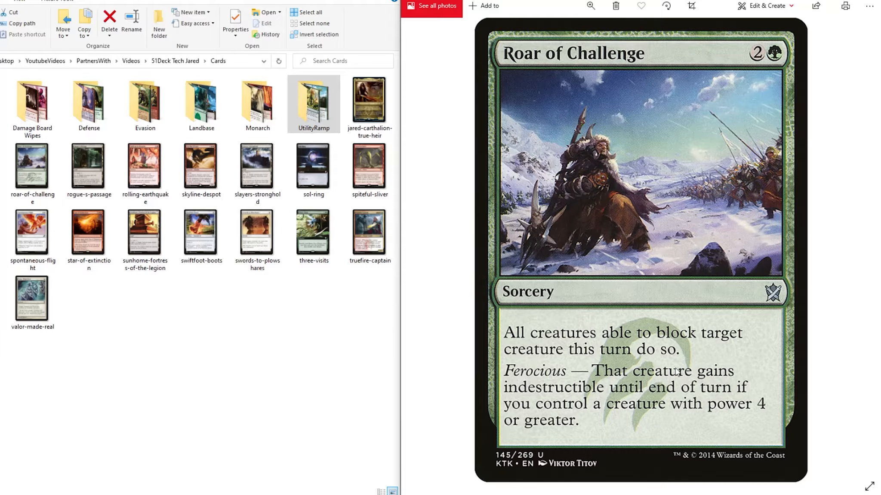
left_click_drag(31, 174, 302, 124)
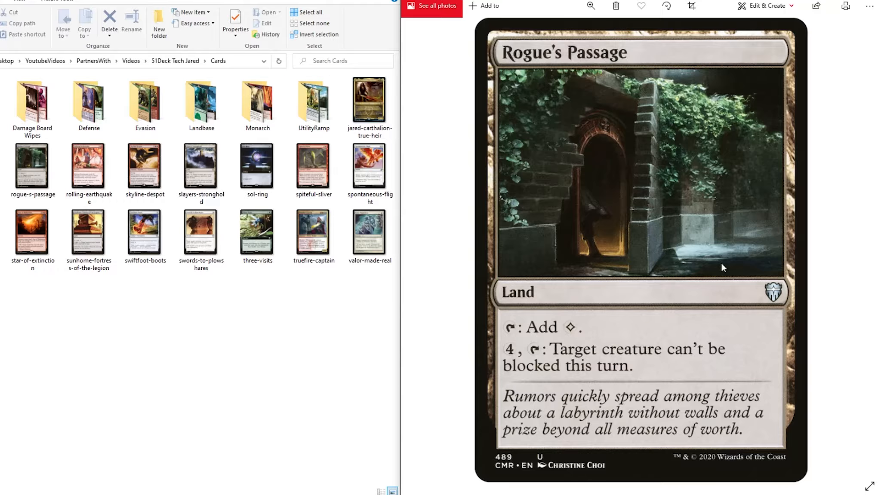
Step: File rogue-s-passage in Landbase, rolling-earthquake in Damage Board Wipes and skyline-despot in Monarch
left_click_drag(40, 185, 201, 105)
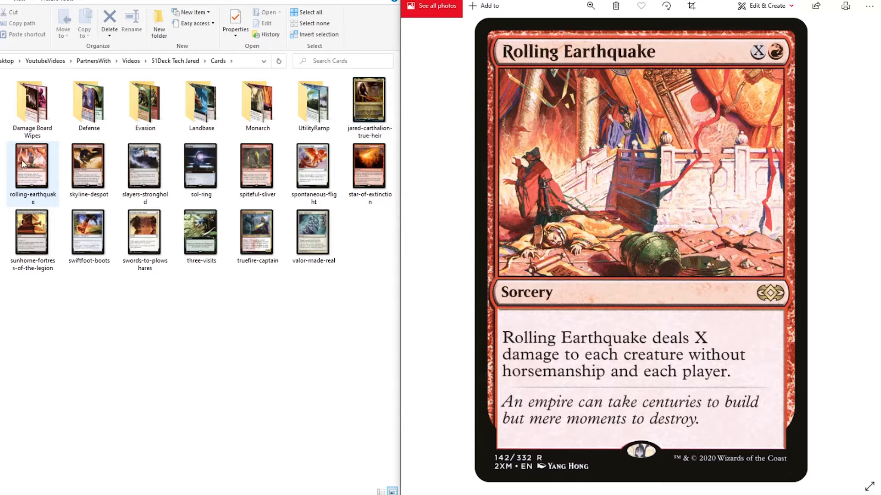
left_click_drag(21, 160, 27, 104)
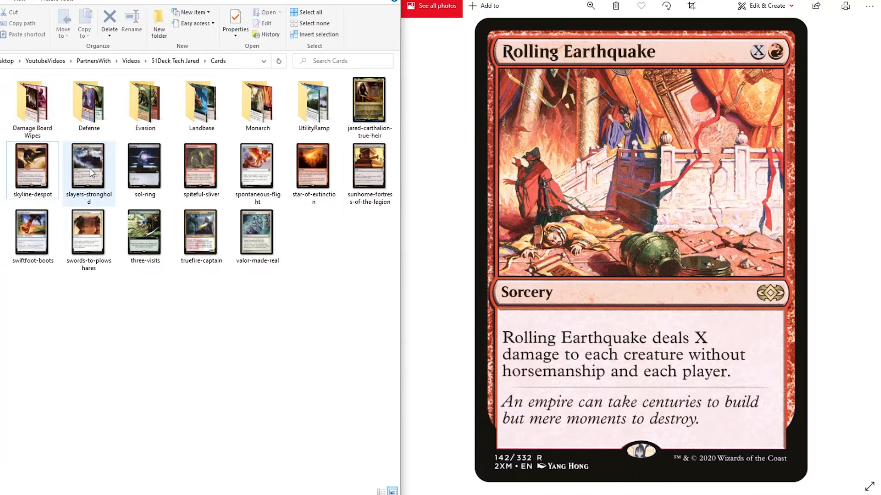
left_click(856, 250)
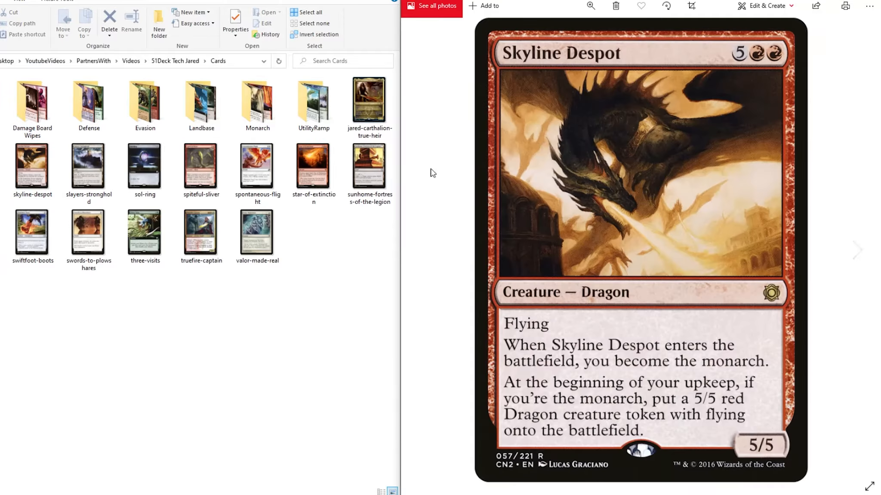
left_click_drag(32, 170, 265, 130)
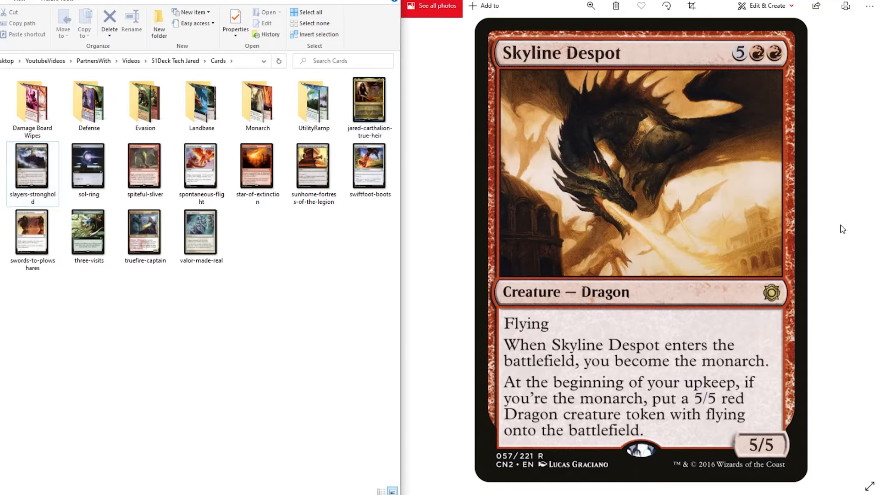
Step: File slayers-stronghold in Landbase, sol-ring and spiteful-sliver in UtilityRamp, and spontaneous-flight in Evasion
left_click(857, 251)
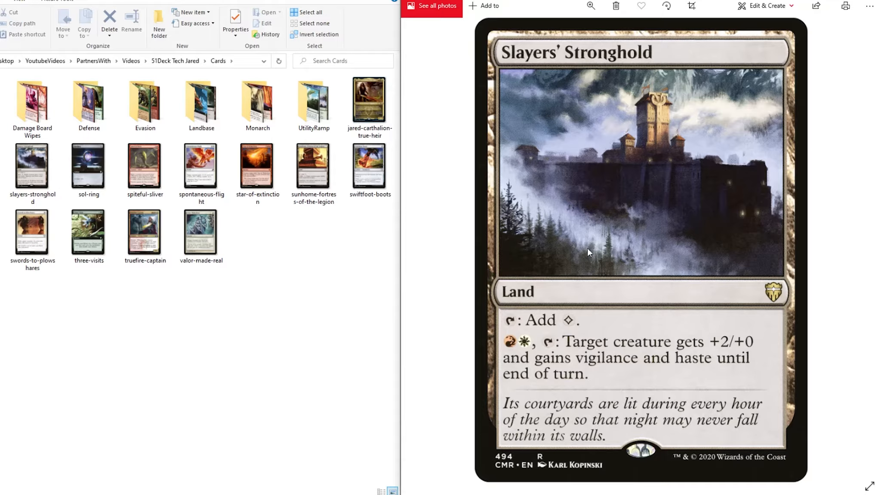
left_click_drag(23, 174, 312, 119)
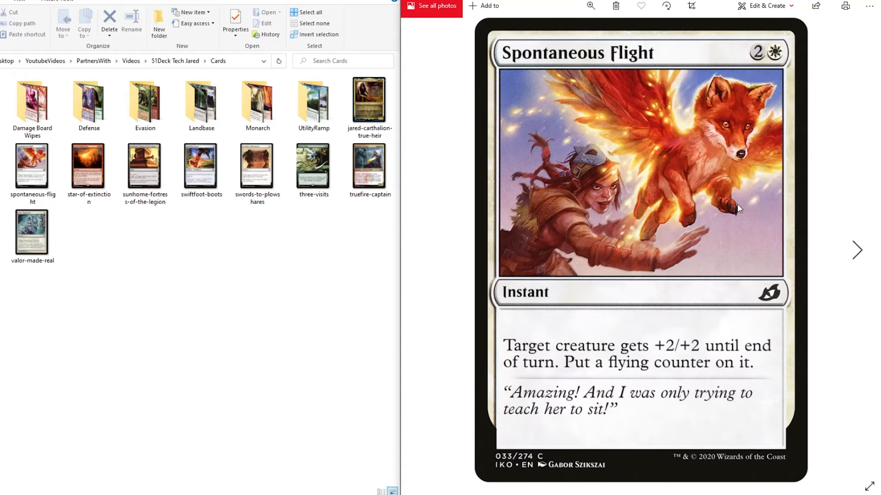
left_click(39, 169)
left_click_drag(38, 169, 146, 98)
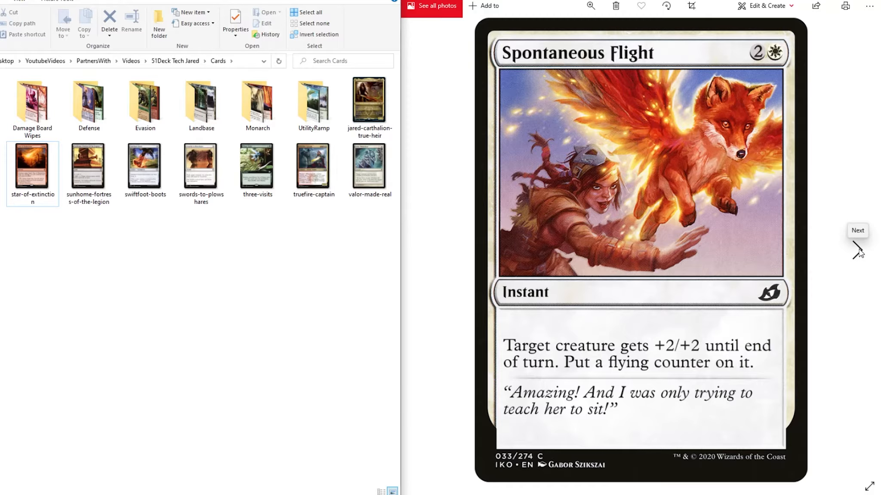
Step: View the next two cards, moving star-of-extinction into Damage Board Wipes and sunhome-fortress-of-the-legion into Landbase
left_click(858, 253)
left_click_drag(32, 181, 47, 108)
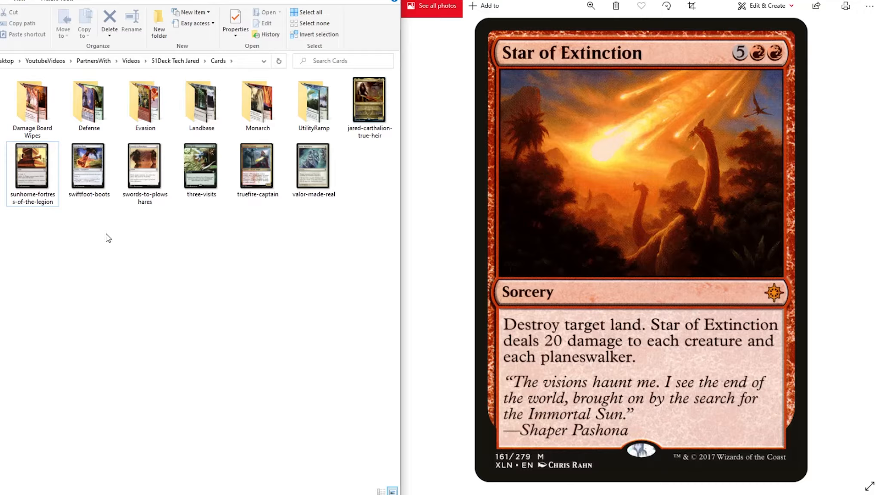
left_click(851, 256)
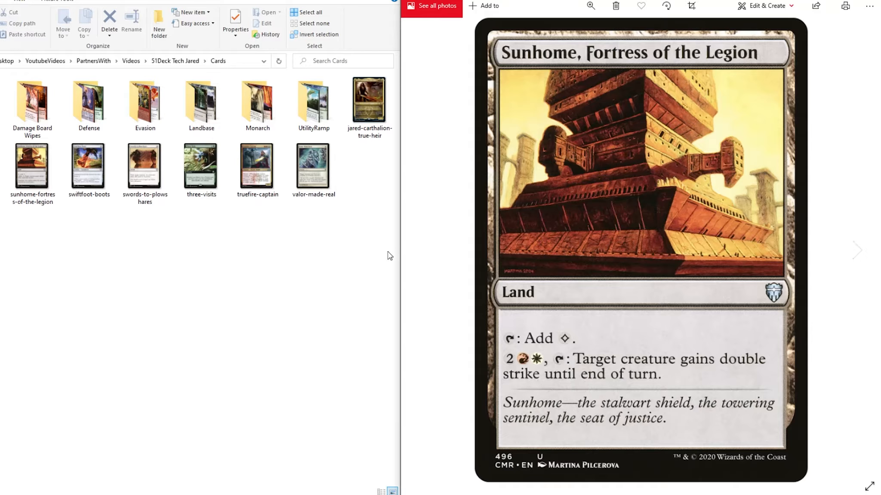
left_click_drag(33, 170, 187, 127)
Step: Move swiftfoot-boots and swords-to-plowshares into Defense, and three-visits into UtilityRamp
left_click(24, 172)
left_click_drag(32, 170, 102, 108)
left_click_drag(25, 172, 100, 112)
left_click(35, 162)
left_click_drag(31, 169, 315, 115)
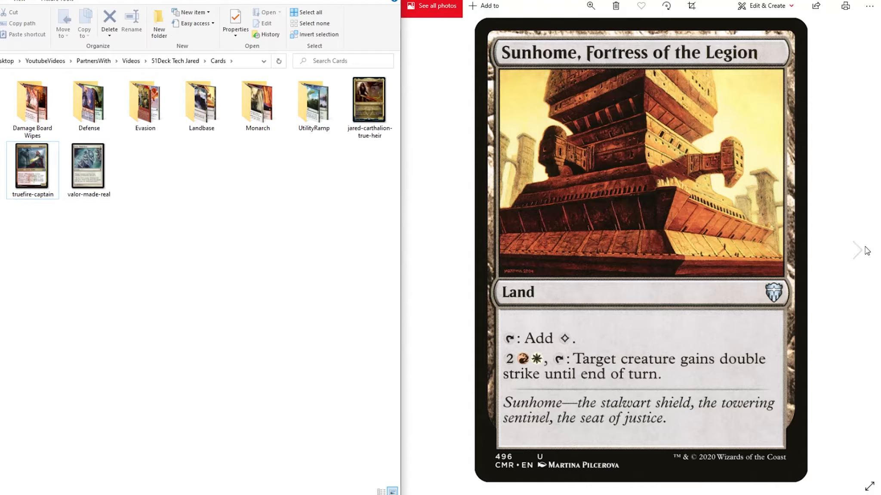
Step: Advance the card preview to Truefire Captain and move truefire-captain into the UtilityRamp folder
left_click(858, 250)
left_click(857, 249)
left_click(857, 249)
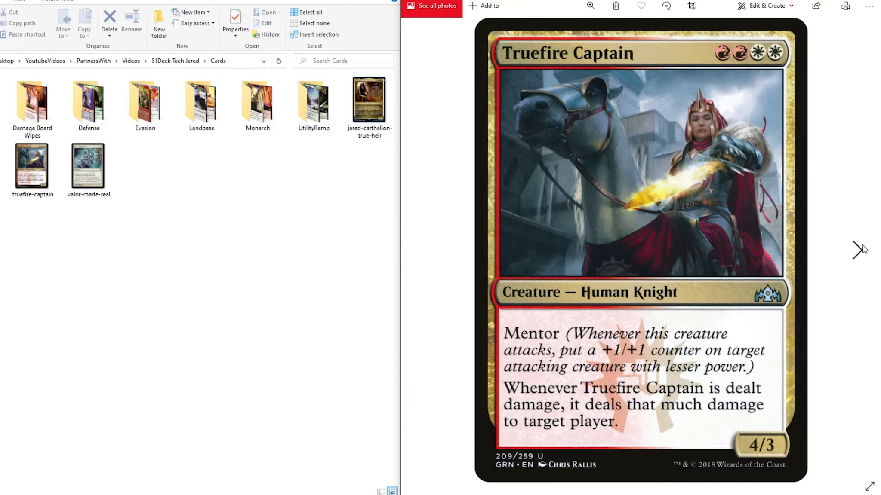
left_click_drag(33, 169, 316, 113)
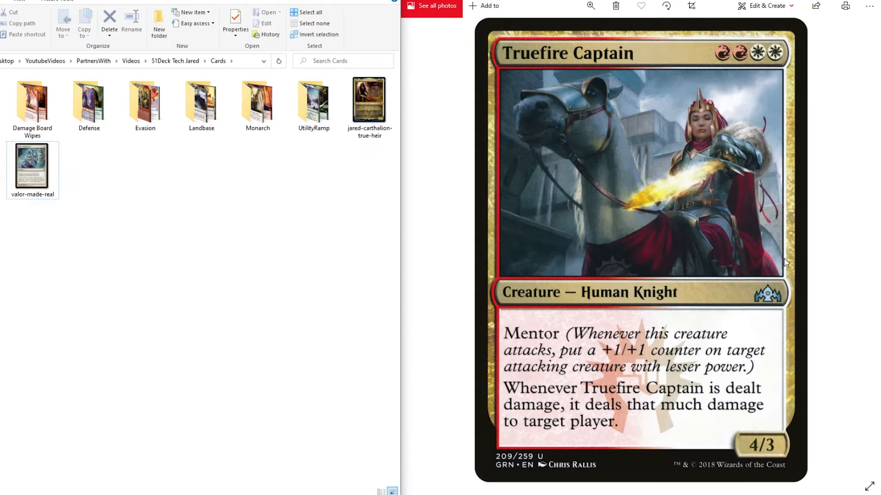
Step: View Valor Made Real, move valor-made-real into the Defense folder, and close the card preview
left_click(843, 243)
left_click(45, 194)
left_click_drag(121, 129, 92, 111)
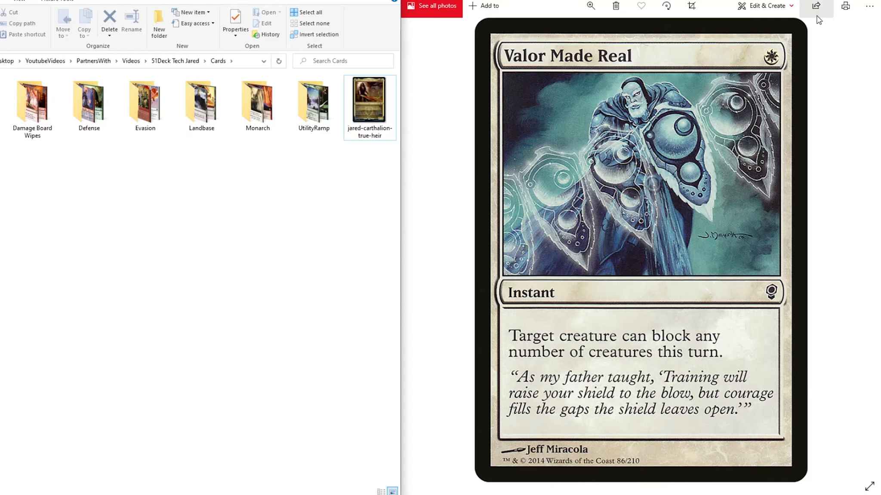
left_click(868, 6)
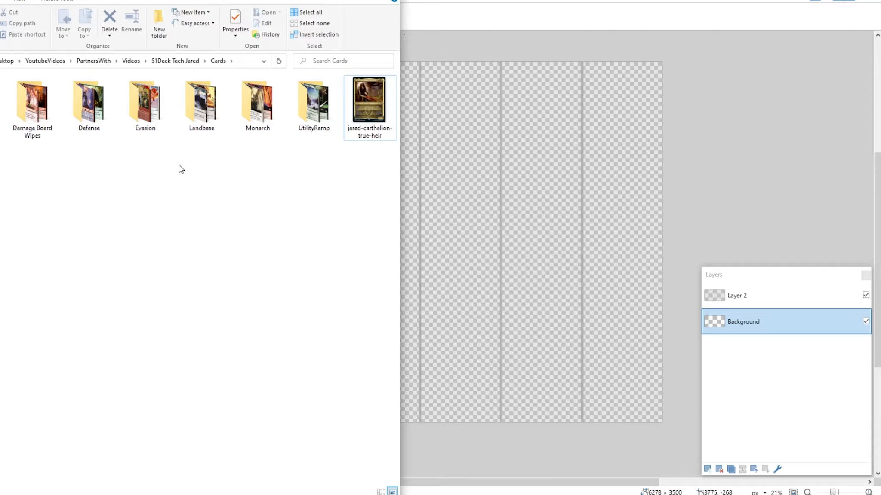
Step: Rename the Landbase folder as 6Landbase
right_click(204, 110)
left_click(228, 330)
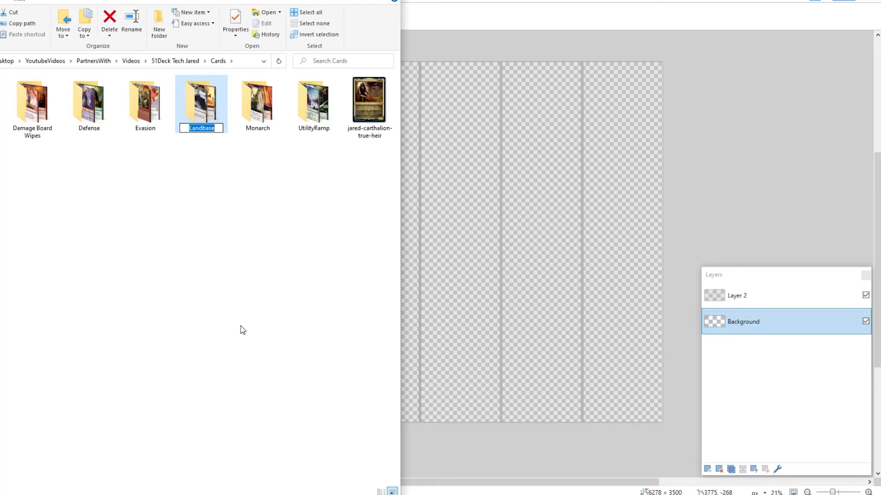
key("Home")
type("6")
key("Return")
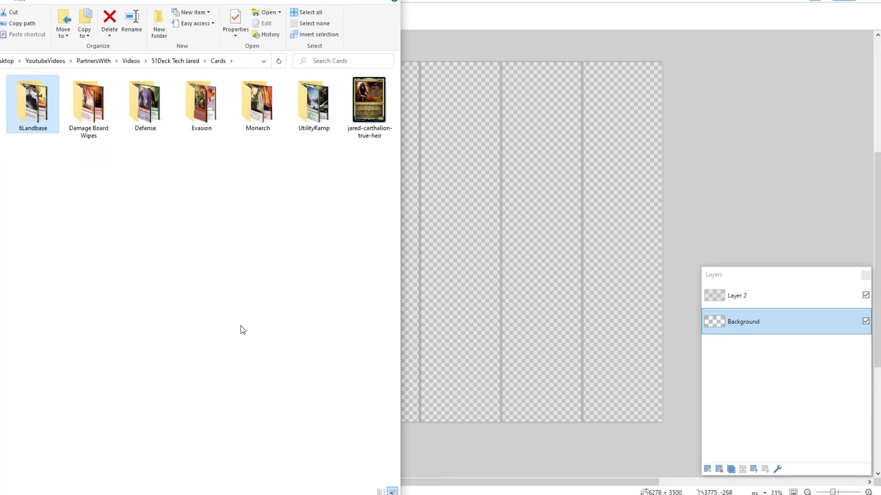
left_click(95, 228)
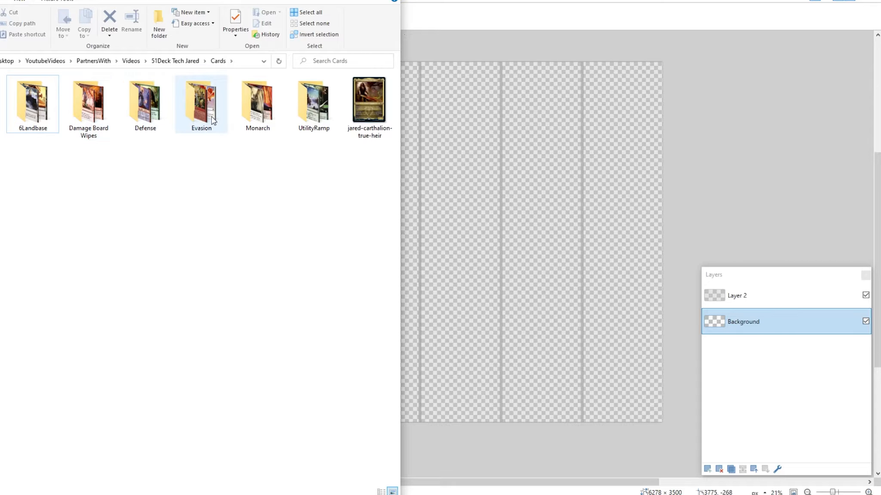
Step: Rename the Monarch folder as 1Monarch
right_click(260, 124)
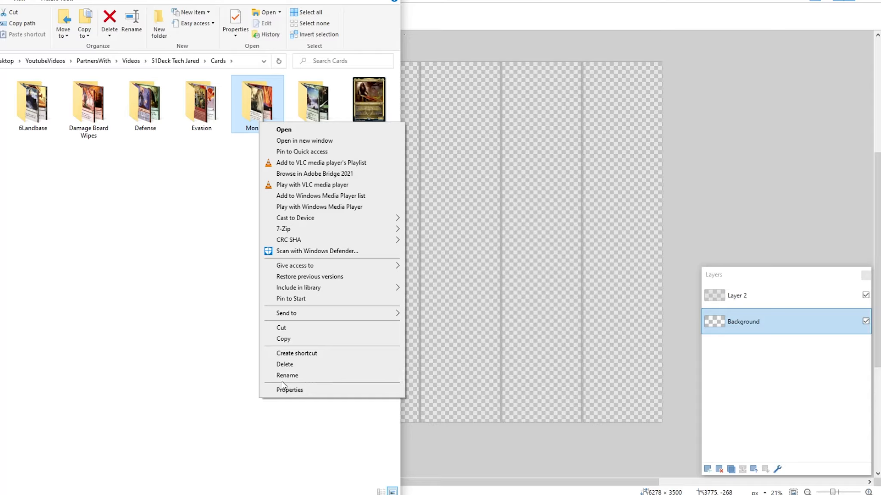
left_click(281, 376)
key("Home")
type("1")
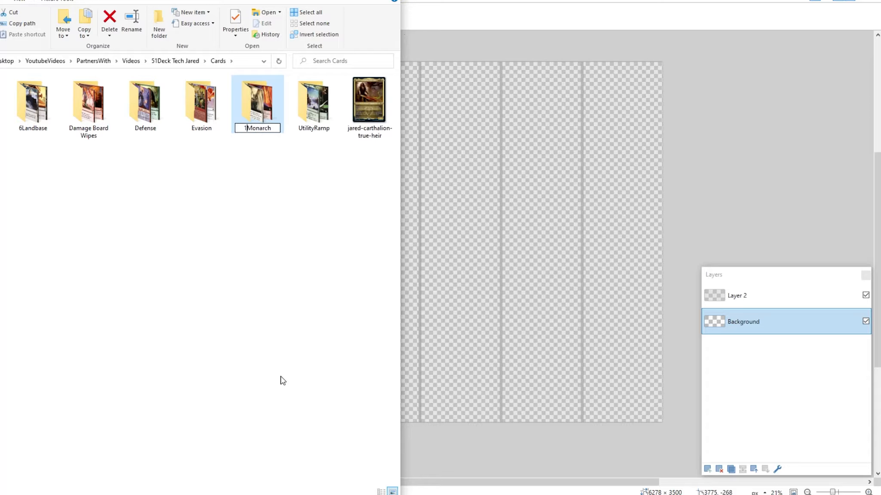
key("Return")
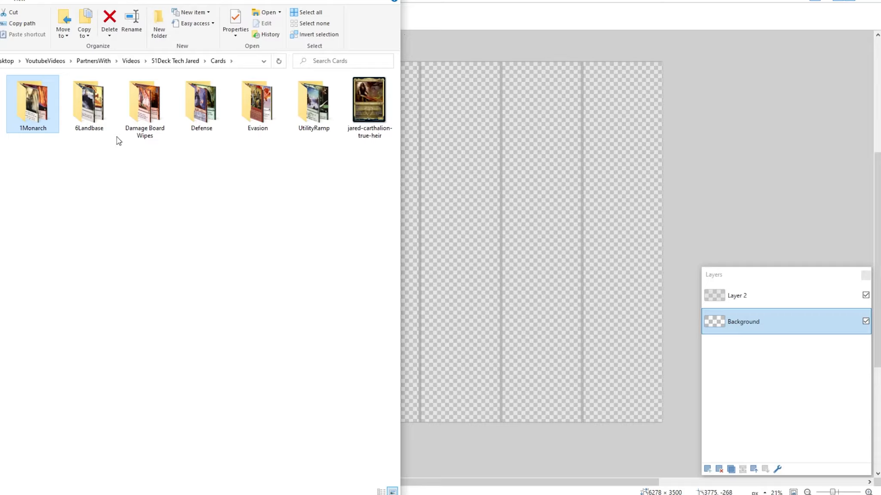
Step: Rename the UtilityRamp folder as 2UtilityRamp
right_click(309, 112)
left_click(337, 370)
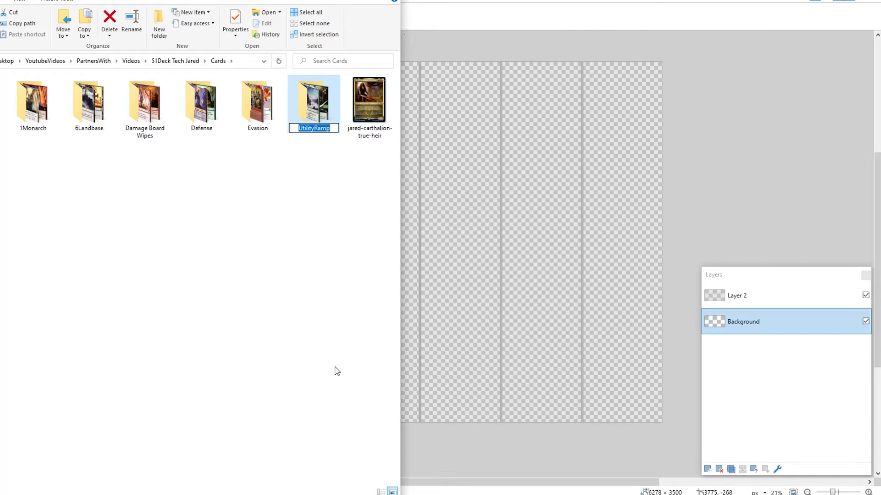
type("2")
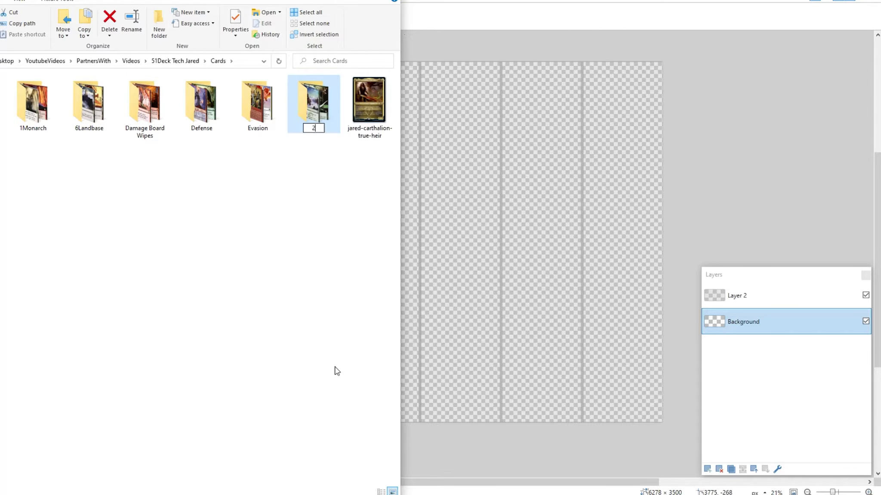
type("UtilityRamp")
key("Return")
left_click(207, 277)
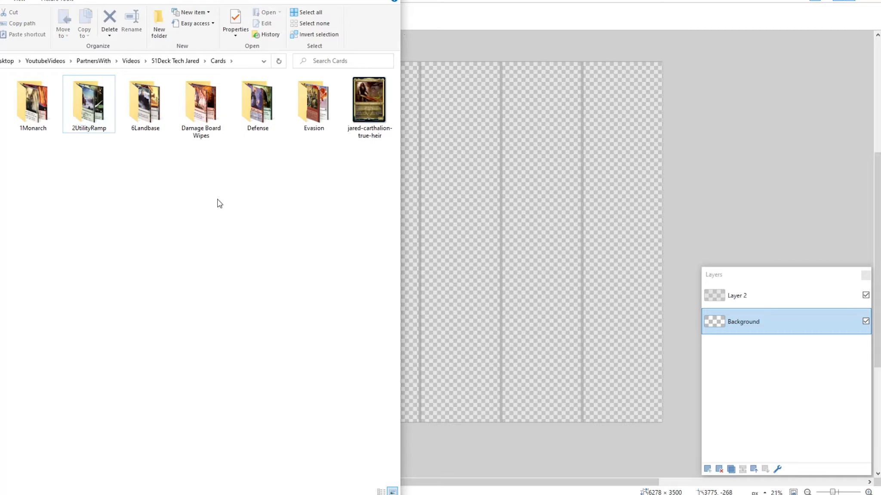
Step: Rename the Damage Board Wipes folder as 3Damage Board Wipes
right_click(209, 116)
left_click(236, 336)
key("Home")
type("3")
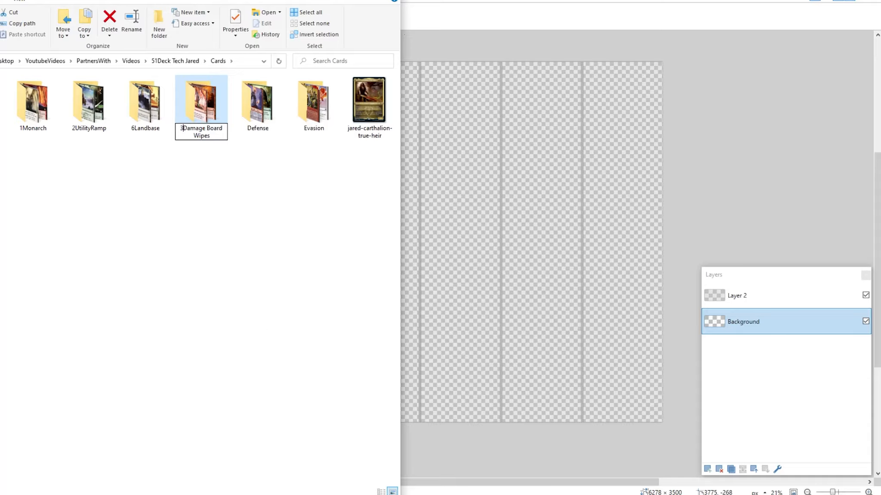
key("Return")
Step: Rename the Evasion folder as 4Evasion
right_click(315, 110)
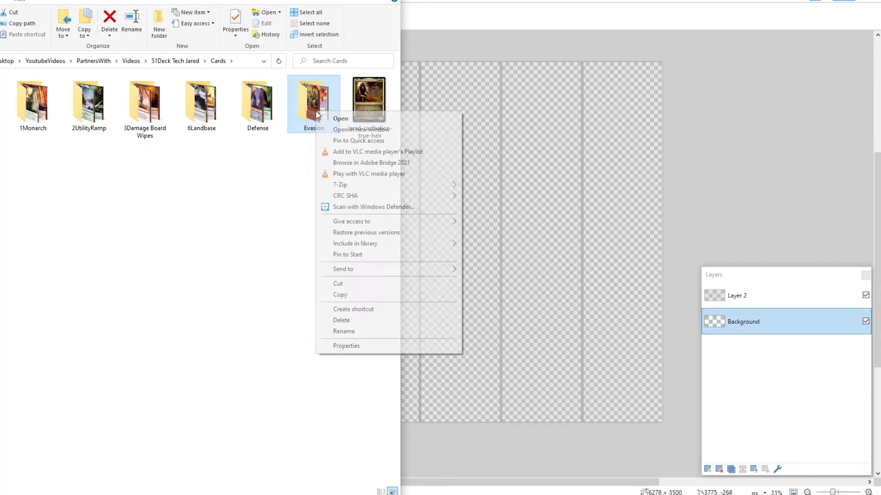
left_click(356, 332)
key("Home")
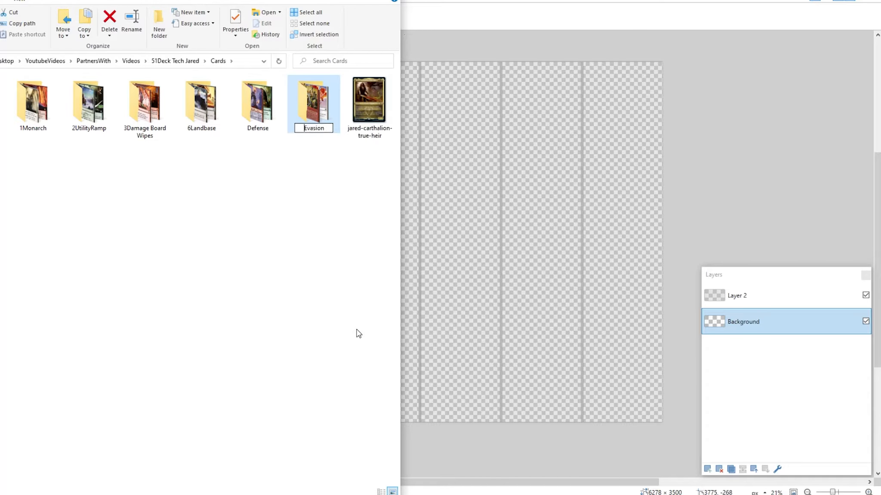
type("4")
key("Return")
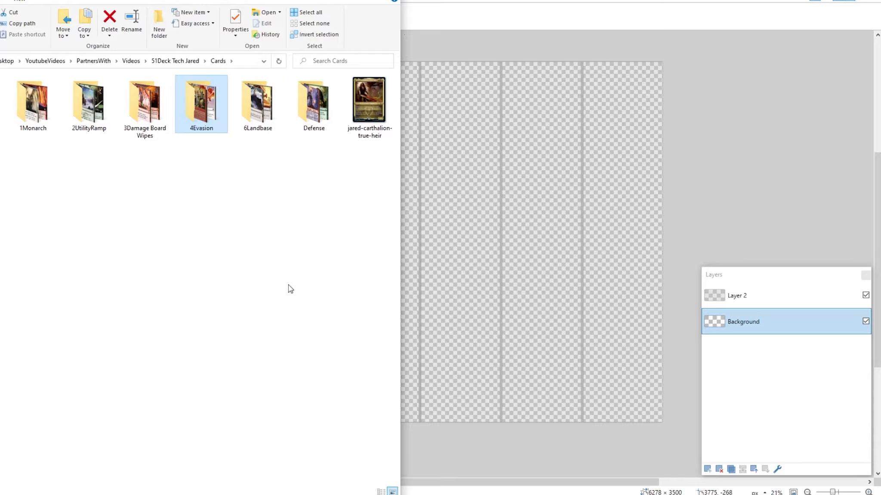
Step: Rename the Defense folder as 5Defense
right_click(319, 99)
left_click(347, 320)
key("Home")
type("5")
key("Return")
left_click(316, 221)
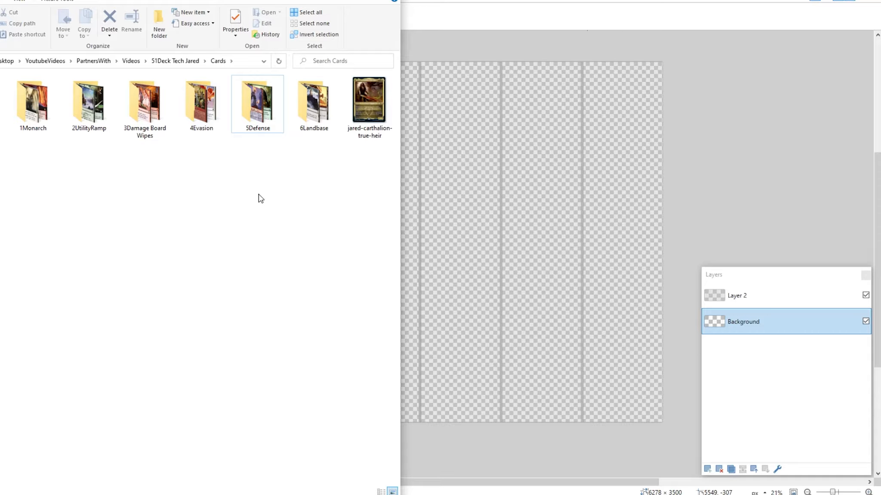
Step: Check the card images in the 6Landbase and 1Monarch folders and compare the categories with the divided template image
double_click(312, 126)
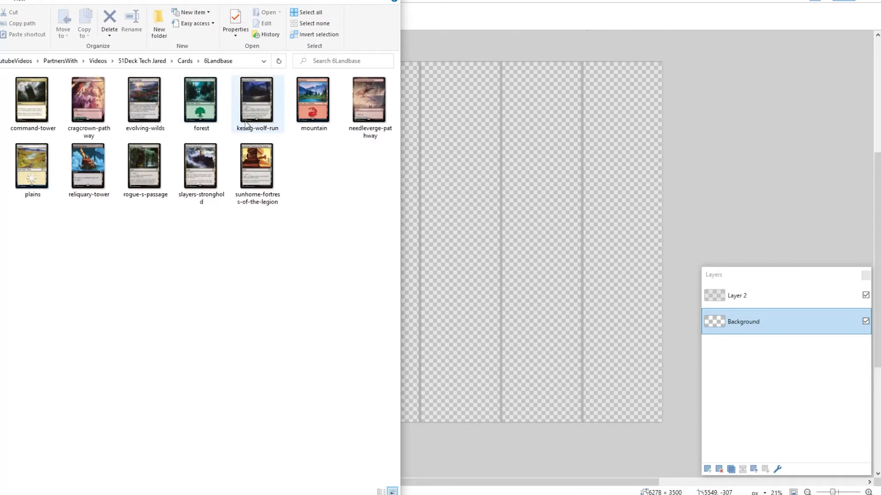
left_click(184, 61)
key("Home")
key("Return")
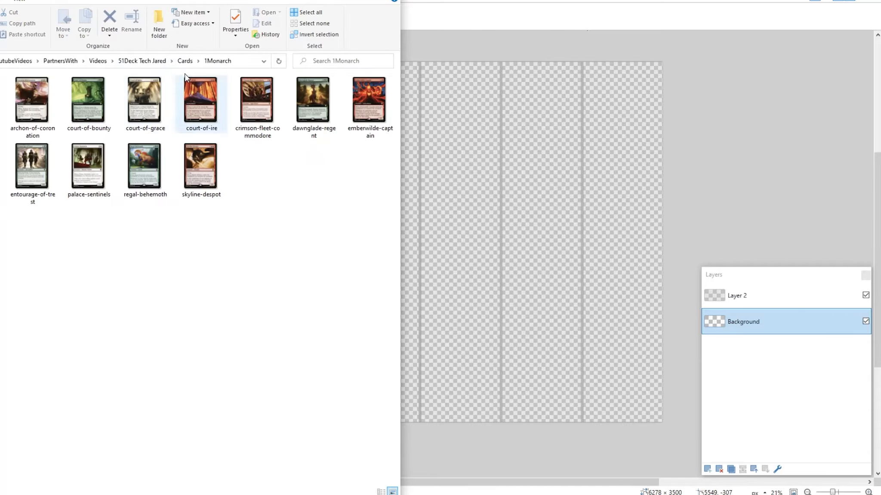
left_click(185, 61)
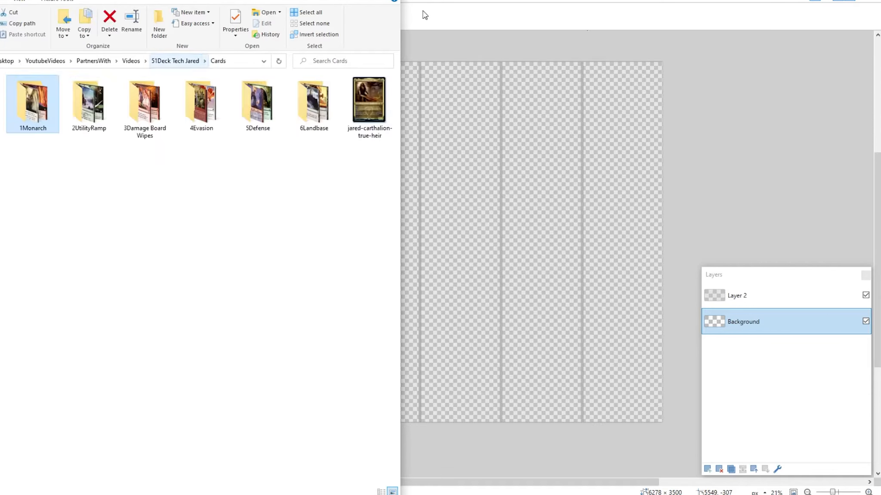
left_click(464, 7)
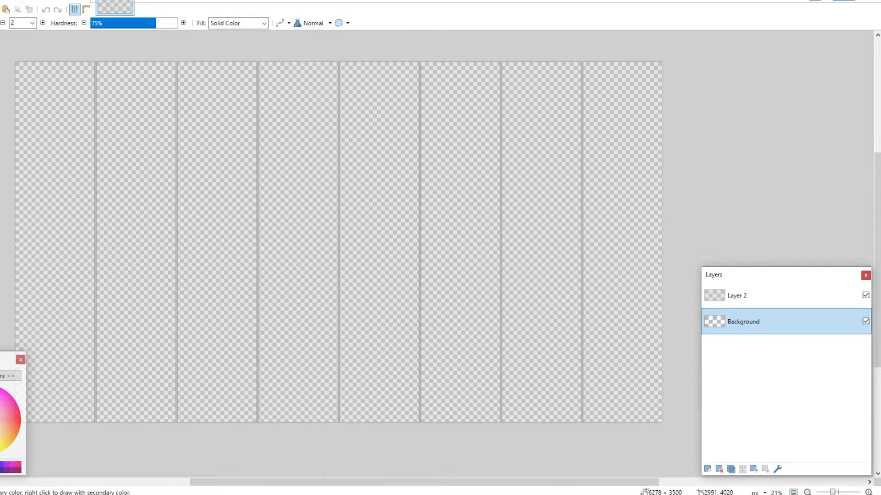
key("alt+Tab")
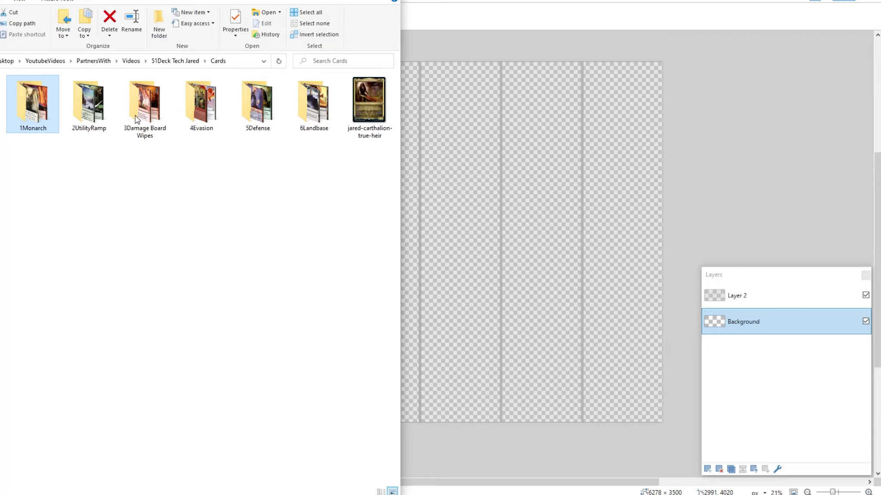
double_click(313, 103)
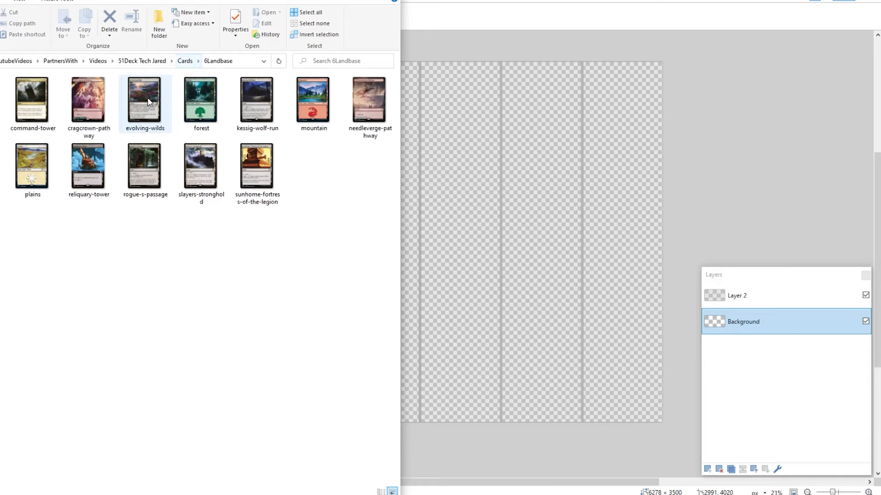
left_click(182, 63)
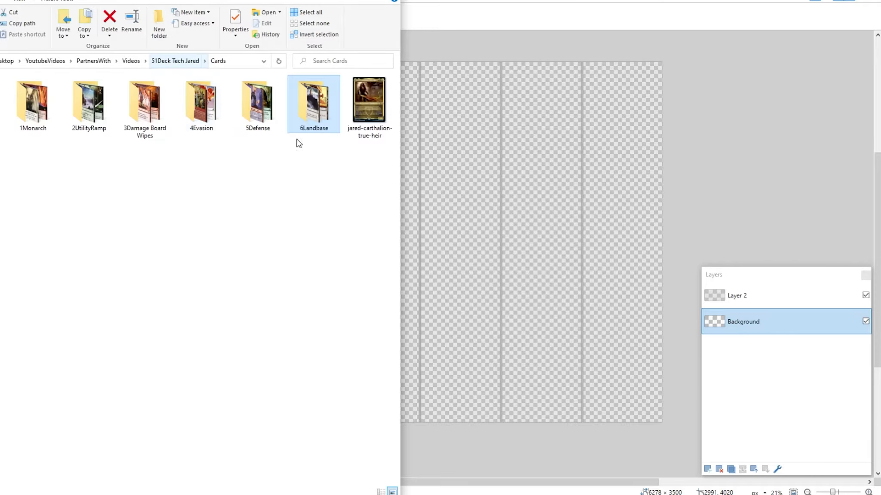
Step: Look through the card images in the 5Defense, 4Evasion, 3Damage Board Wipes and 2UtilityRamp folders
double_click(257, 116)
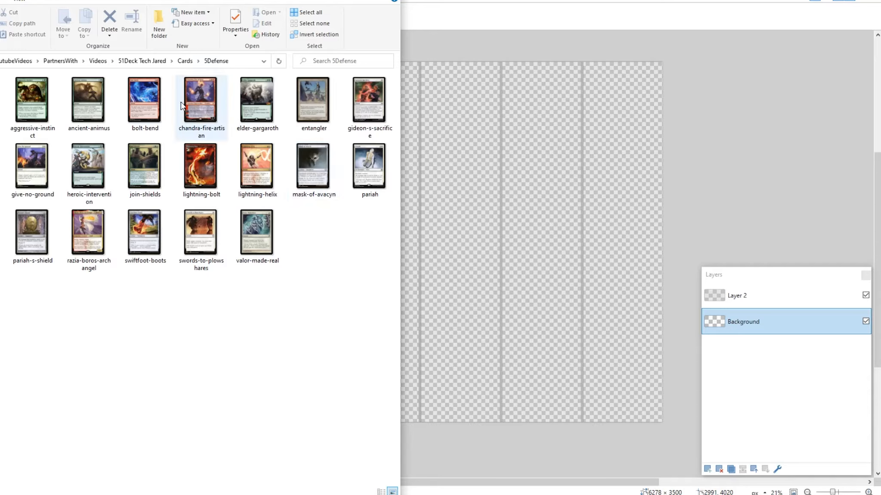
left_click(186, 61)
double_click(211, 111)
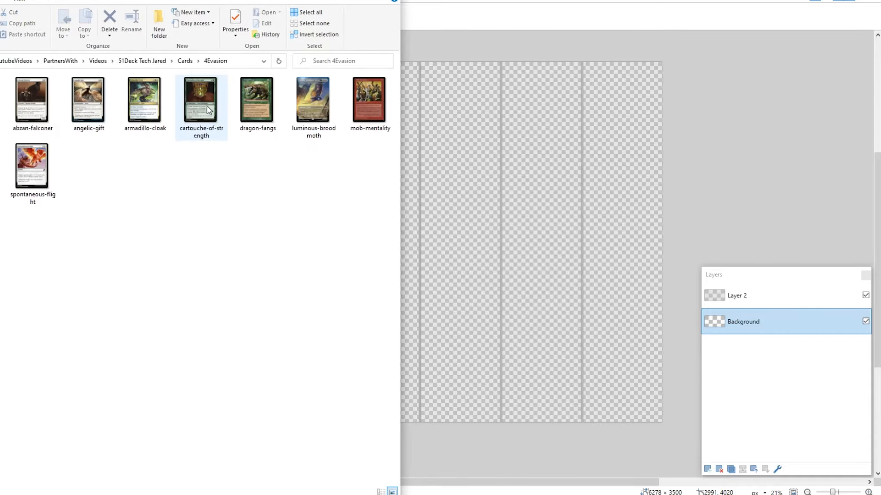
left_click(189, 61)
double_click(144, 103)
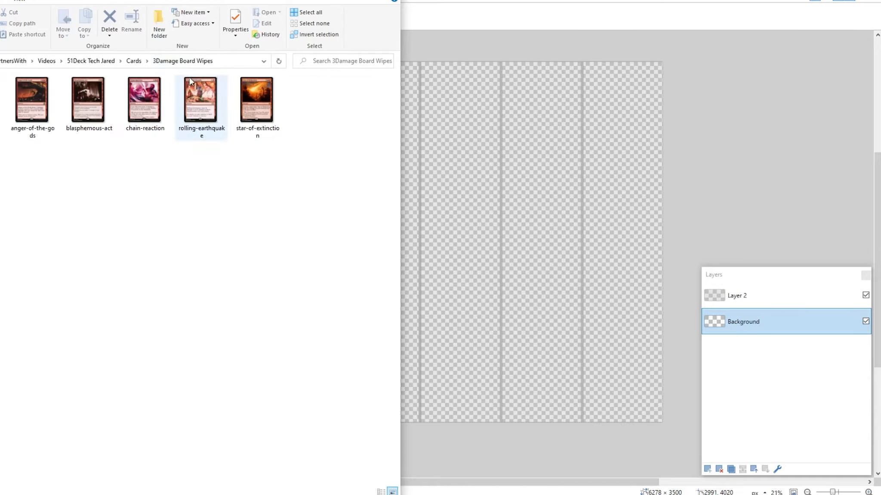
left_click(133, 60)
double_click(89, 105)
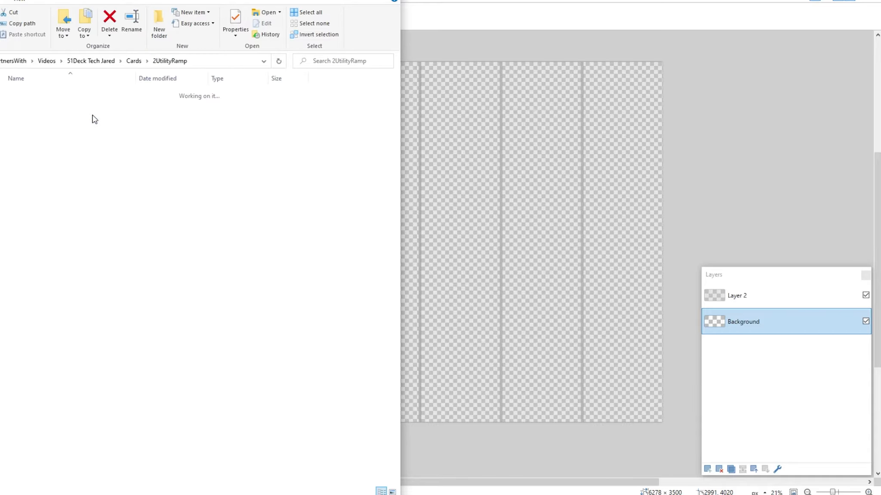
left_click(134, 60)
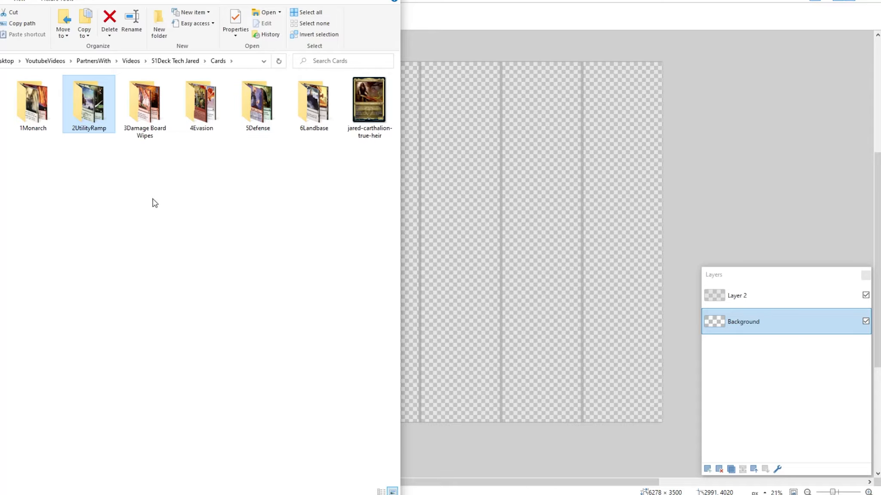
Step: Switch to paint.net and erase the second and sixth vertical divider lines of the template, making two double-width panels
left_click(470, 34)
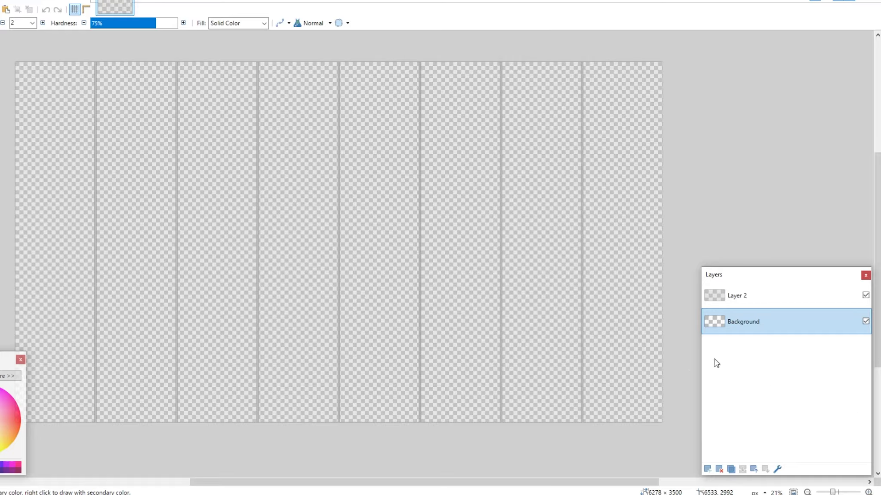
key("s")
left_click_drag(167, 58, 211, 458)
key("Delete")
left_click(226, 395)
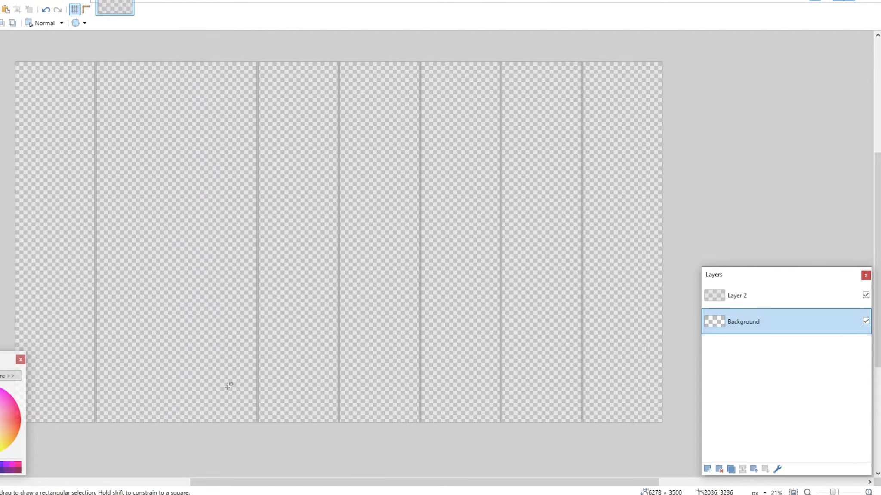
left_click_drag(470, 42, 537, 473)
key("Delete")
left_click(535, 465)
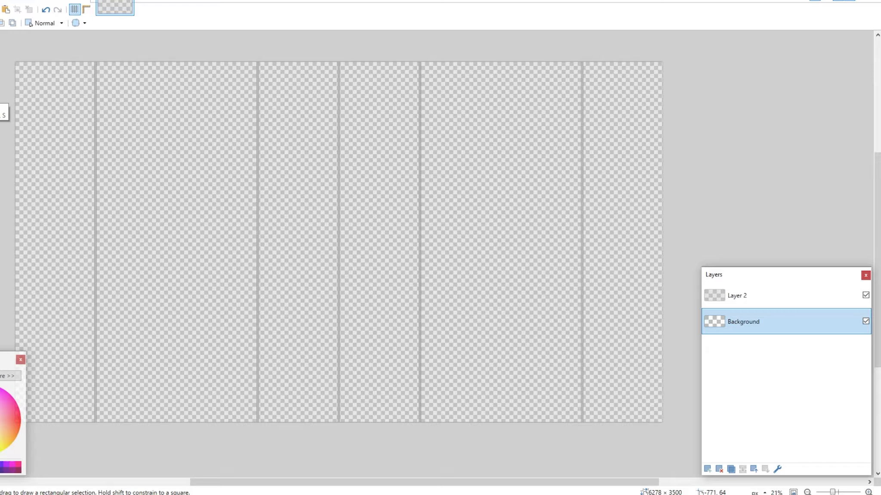
left_click(0, 94)
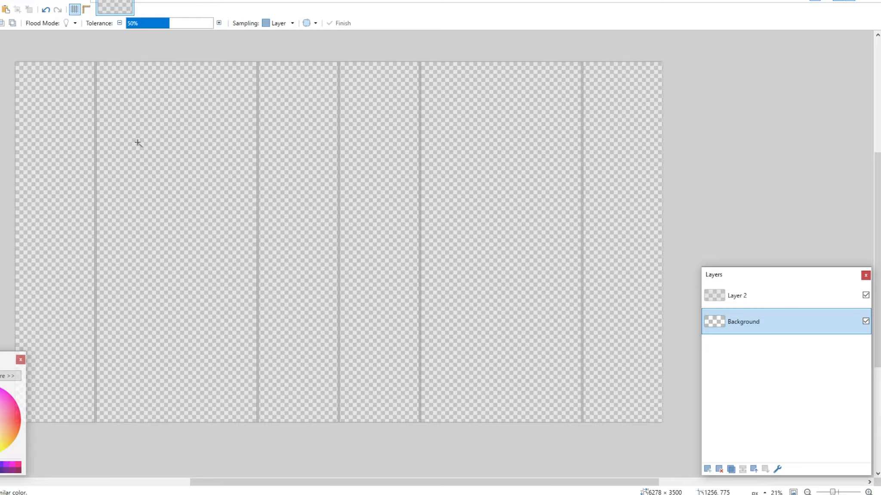
left_click(185, 187)
left_click(68, 181)
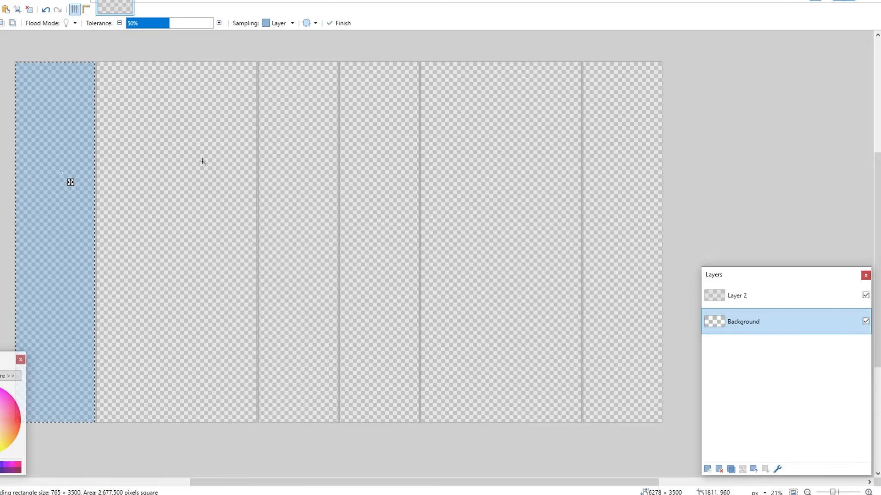
key("s")
left_click(63, 172)
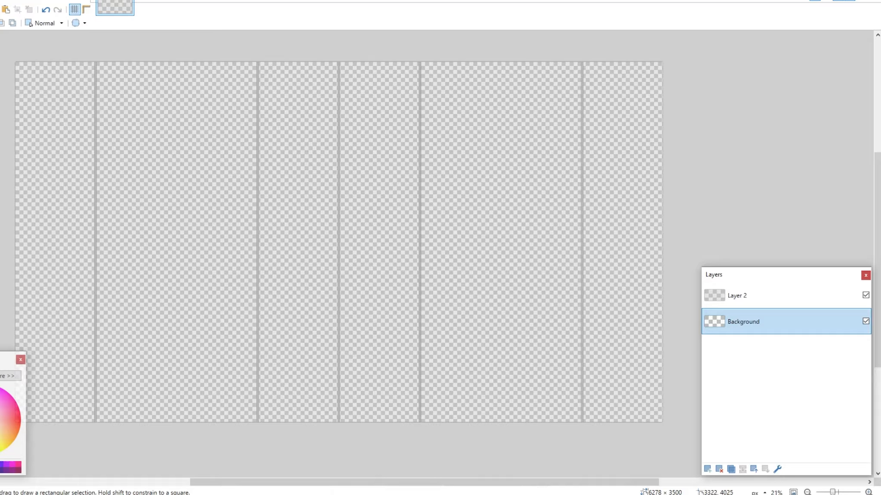
left_click(0, 0)
left_click(1, 20)
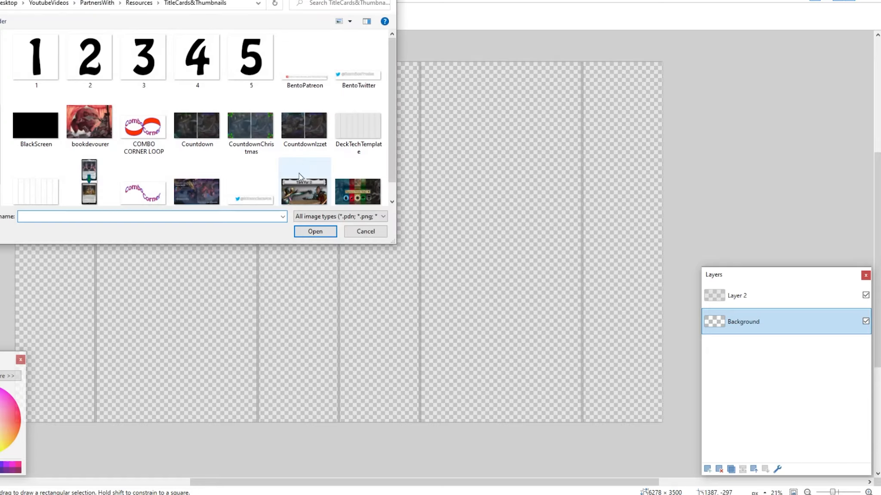
left_click(364, 231)
Step: Switch to File Explorer and view the card images in the 1Monarch folder one by one, from archon-of-coronation to skyline-despot
left_click(403, 494)
left_click(403, 494)
left_click(387, 494)
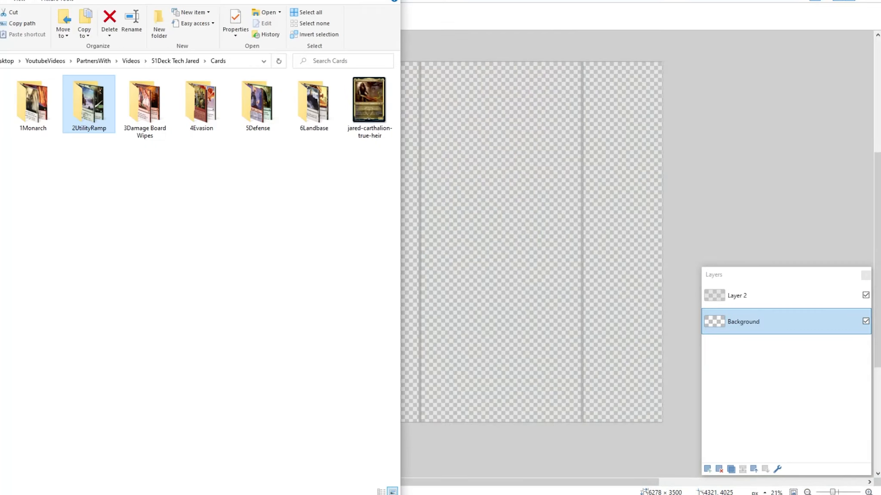
double_click(32, 103)
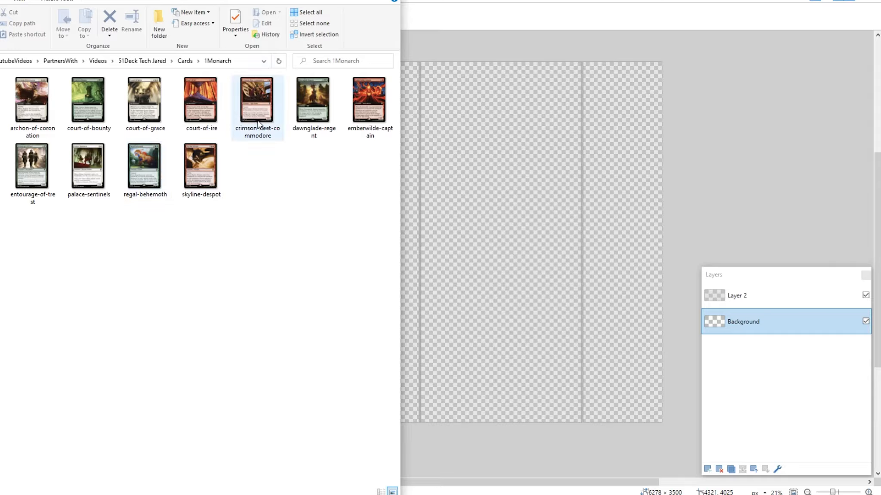
double_click(28, 93)
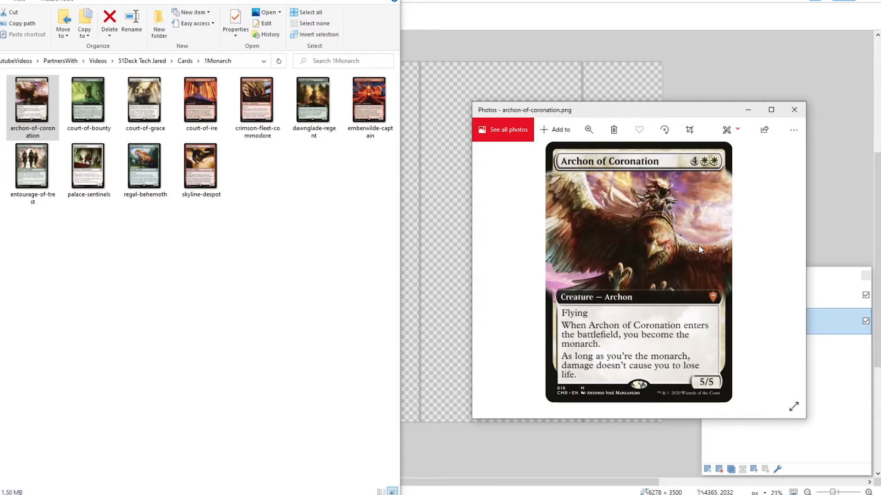
left_click(783, 272)
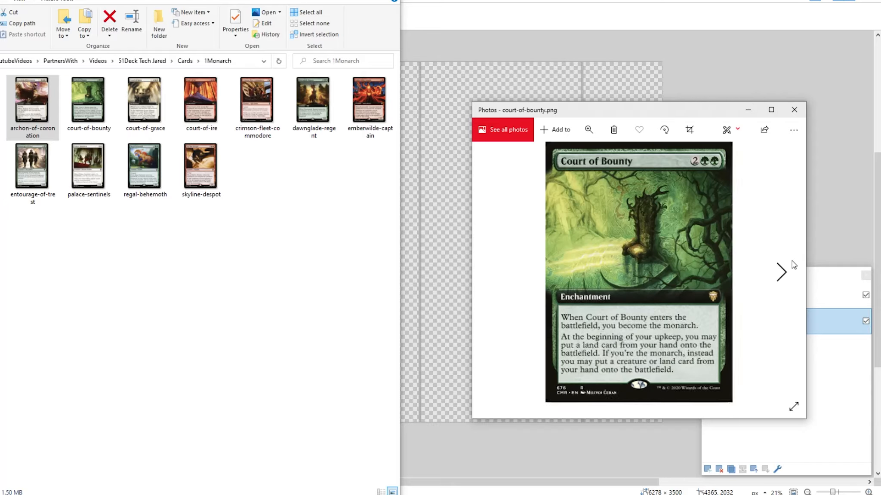
left_click(782, 272)
left_click(782, 272)
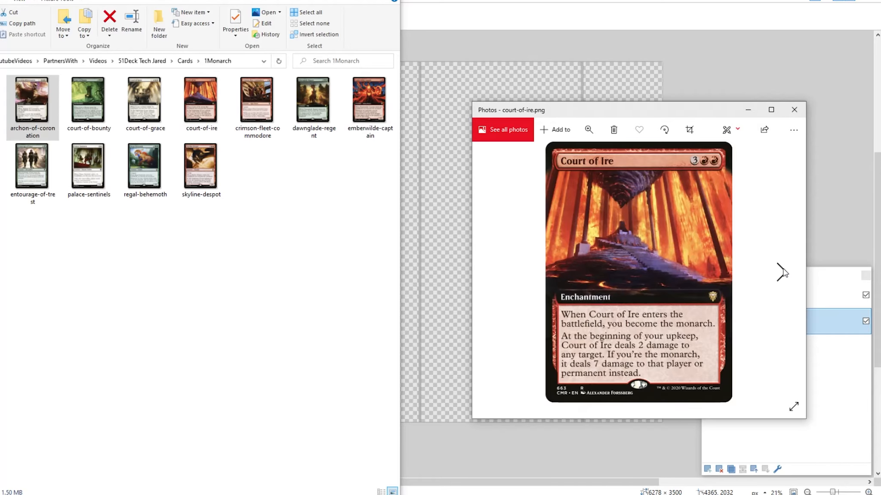
left_click(783, 272)
left_click(782, 272)
left_click(782, 271)
left_click(783, 272)
left_click(783, 272)
left_click(783, 271)
left_click(783, 272)
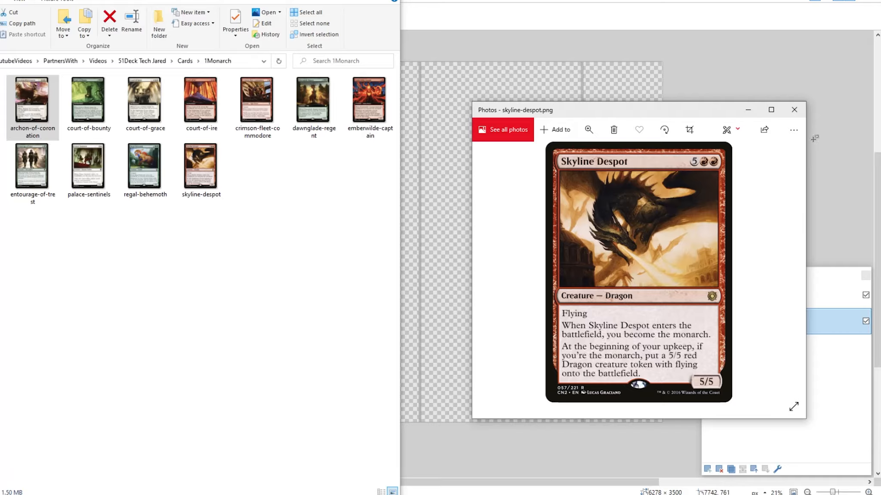
left_click(794, 110)
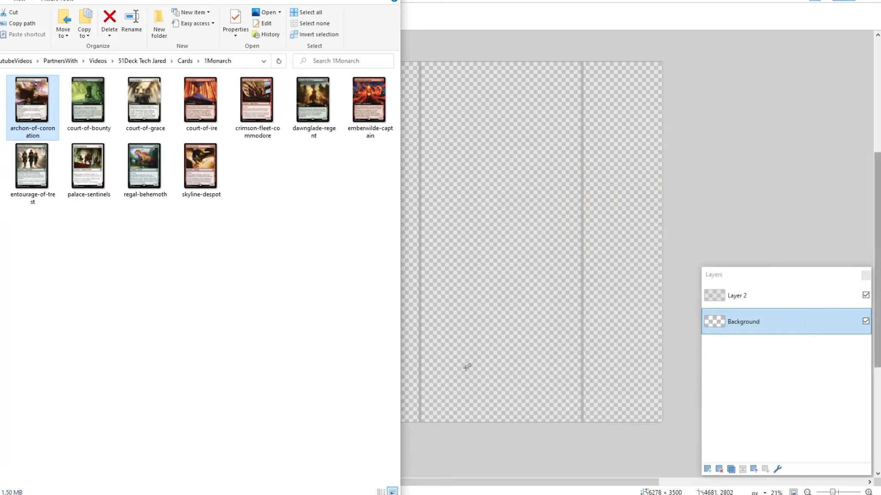
Step: Switch to the browser, find images for "mtg archon of coronation art", and run a Google image search on the artofmtg.com artwork
left_click(434, 494)
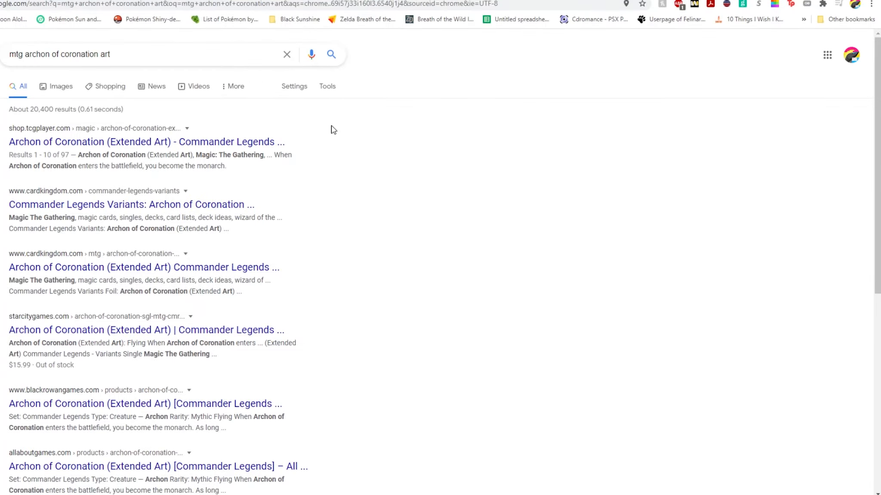
left_click(68, 88)
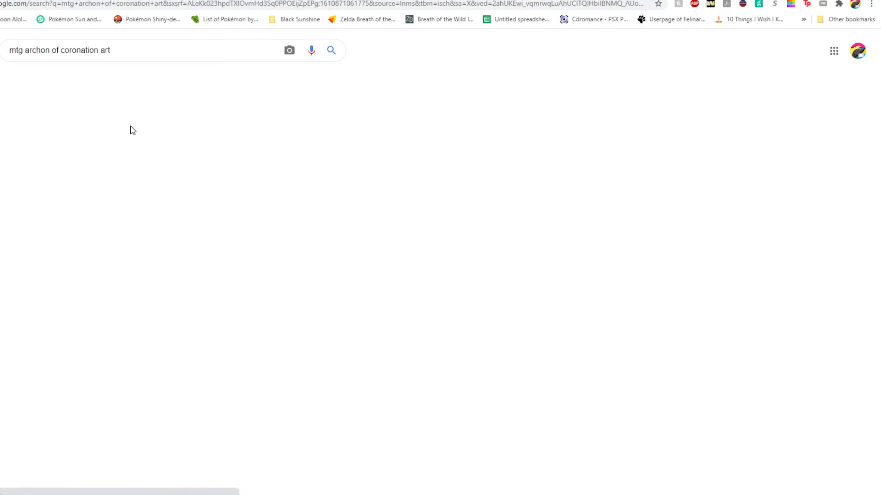
left_click(61, 181)
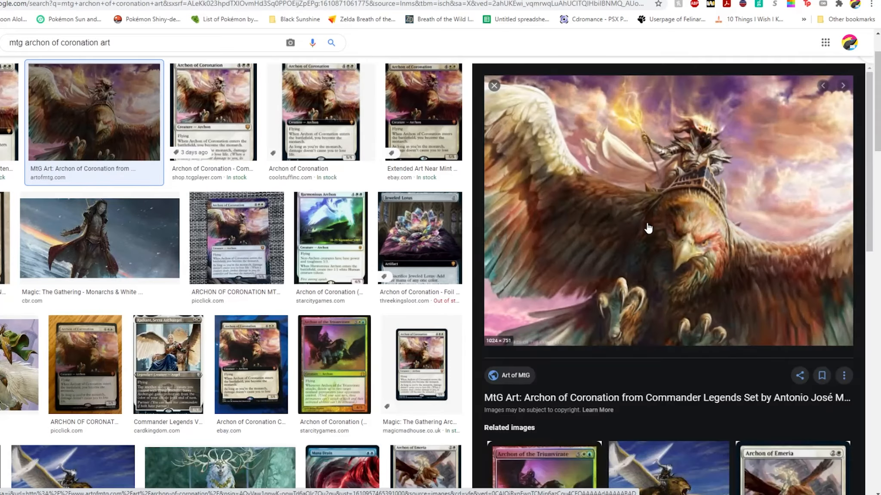
right_click(628, 221)
left_click(662, 356)
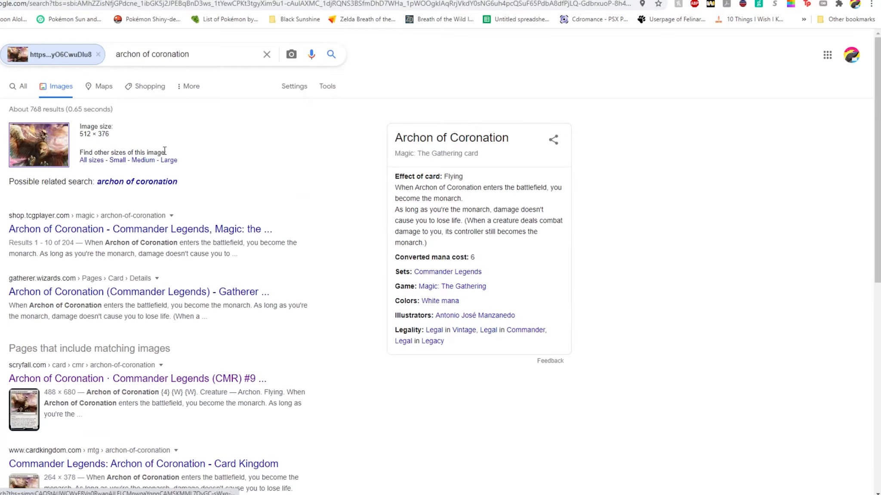
Step: Find large versions of the Archon of Coronation artwork, copy the Pinterest image, and switch back to paint.net
left_click(170, 164)
left_click(32, 187)
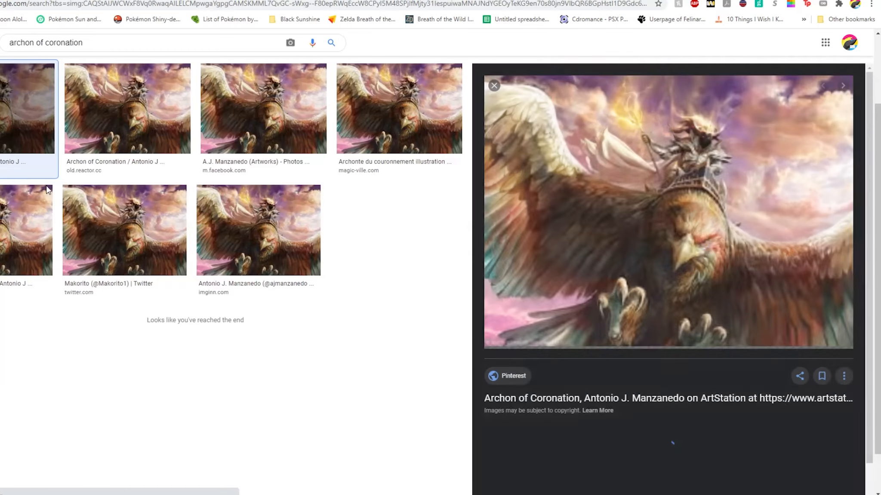
right_click(656, 201)
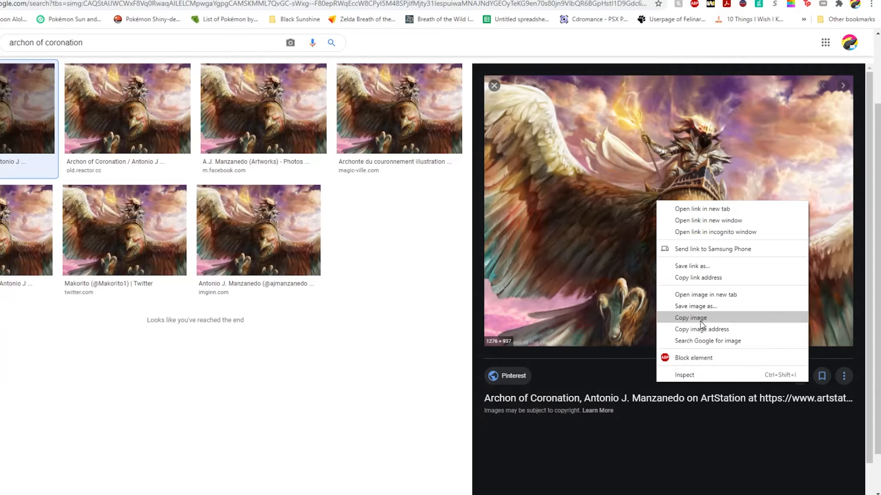
left_click(675, 318)
left_click(365, 494)
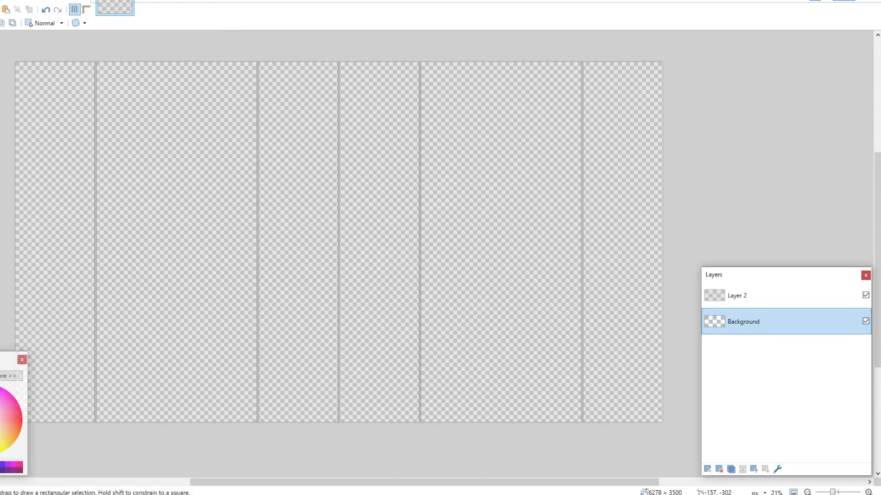
left_click(1, 0)
left_click(3, 21)
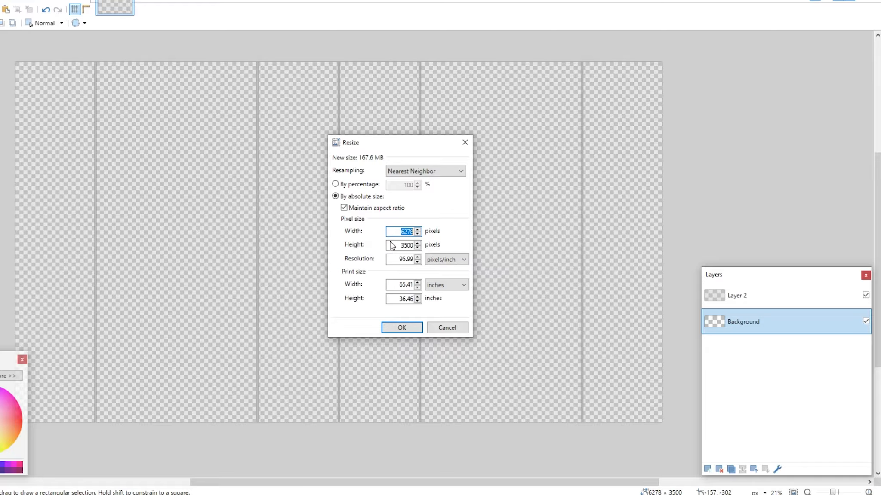
left_click(444, 330)
Step: Create a new 1276 × 937 pixel image and paste the copied Archon of Coronation artwork into it
left_click(0, 1)
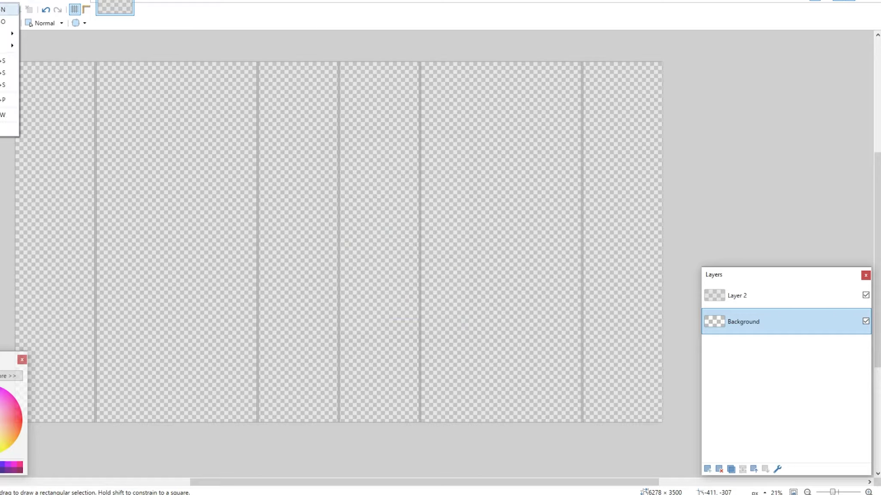
left_click(3, 9)
left_click(387, 297)
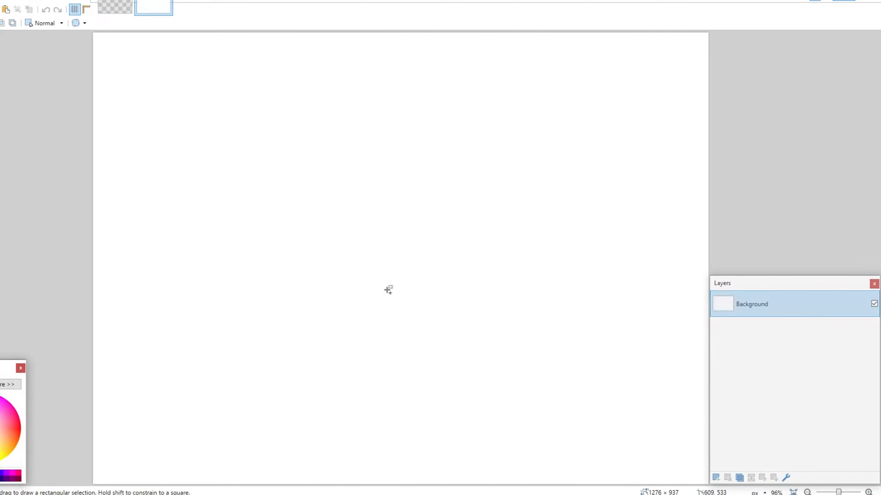
key("ctrl+v")
Step: Resize the artwork image to a height of 3500 pixels with the aspect ratio maintained
key("alt+i")
key("ctrl+r")
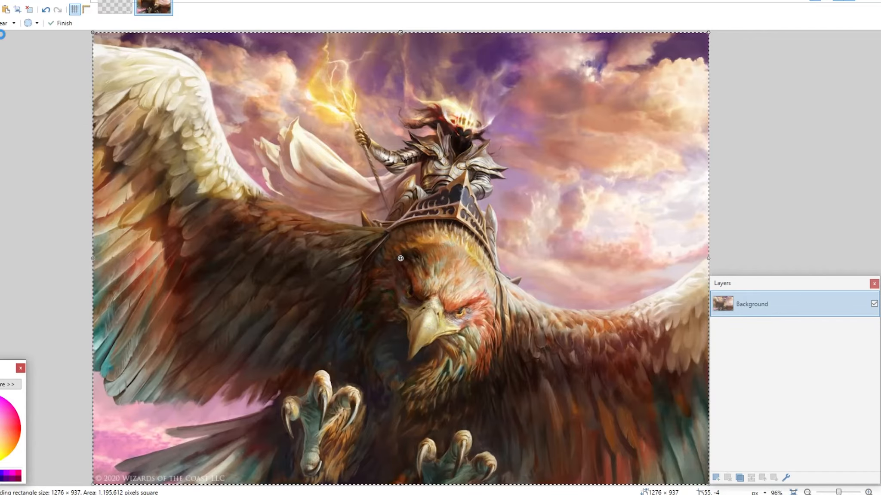
key("Tab")
type("3500")
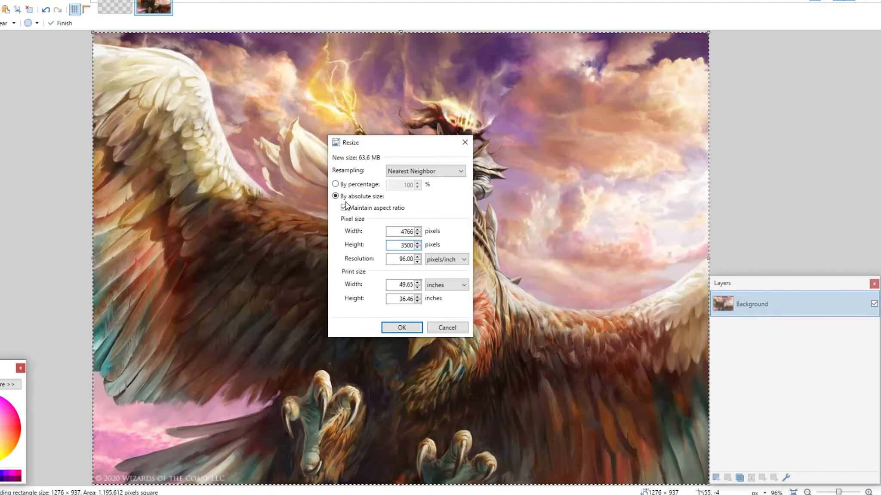
left_click(389, 328)
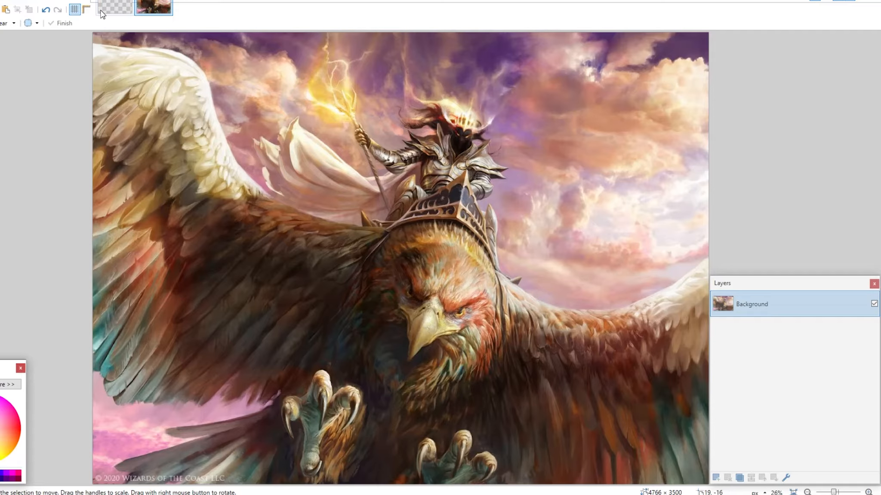
Step: Copy the template's first panel area, paste it into the artwork image, and move the pasted content off the canvas
left_click(115, 7)
key("s")
left_click(40, 134)
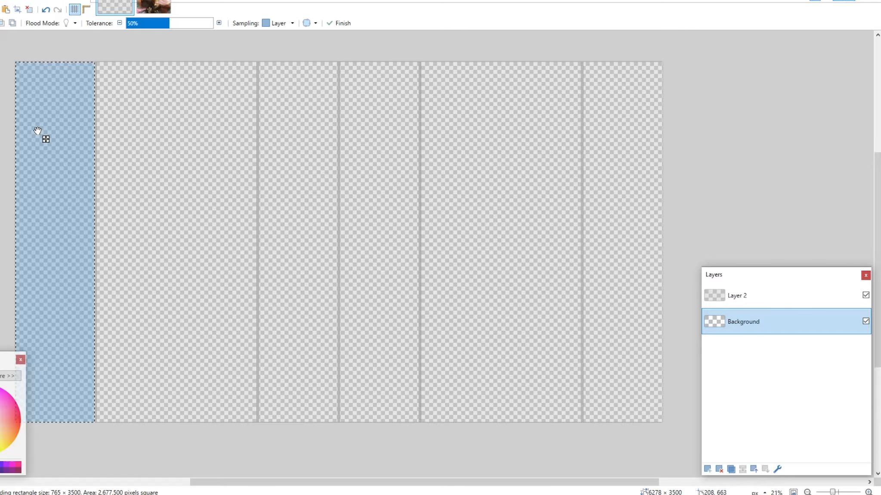
key("ctrl+c")
key("ctrl+Tab")
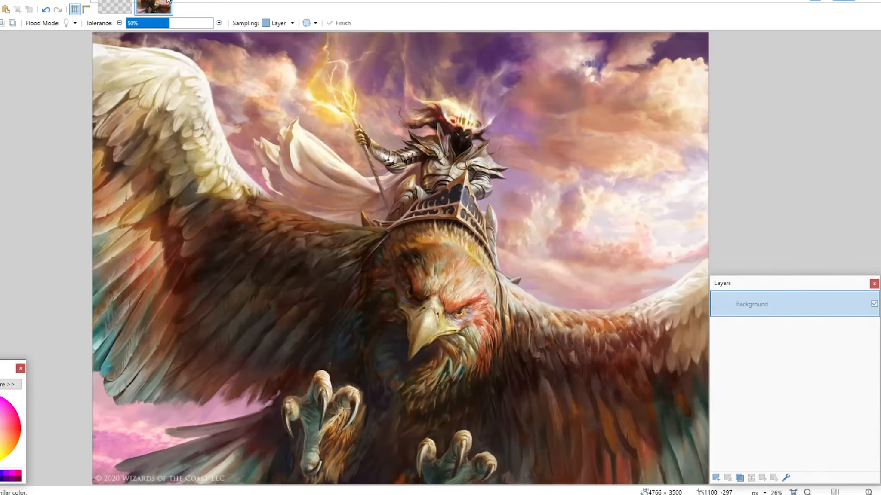
key("ctrl+v")
left_click_drag(142, 190, 0, 190)
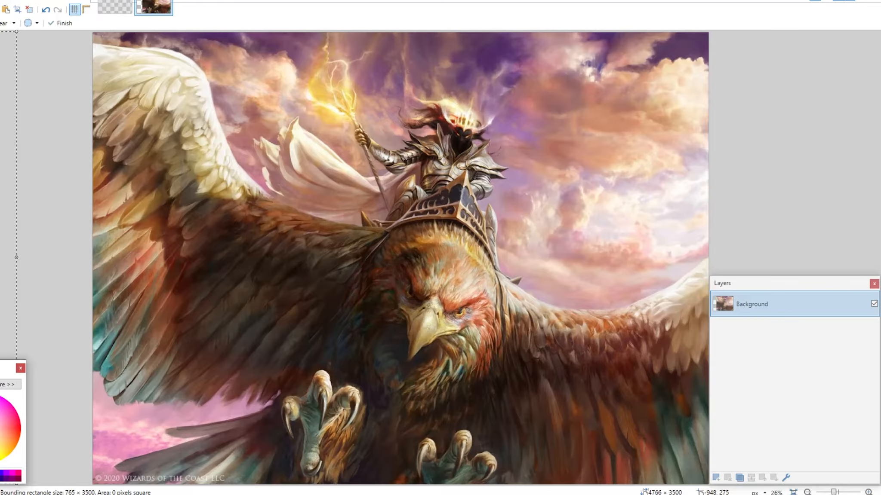
Step: Move the 765 × 3500 selection over the rider and the bird's face and align it with the artwork's upper edge
left_click_drag(8, 233, 453, 122)
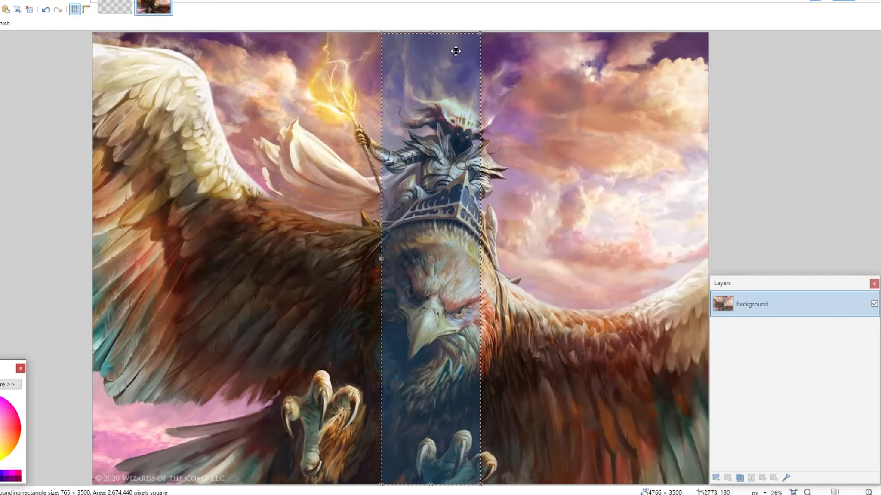
scroll(449, 58, "up", 10)
scroll(393, 120, "up", 8)
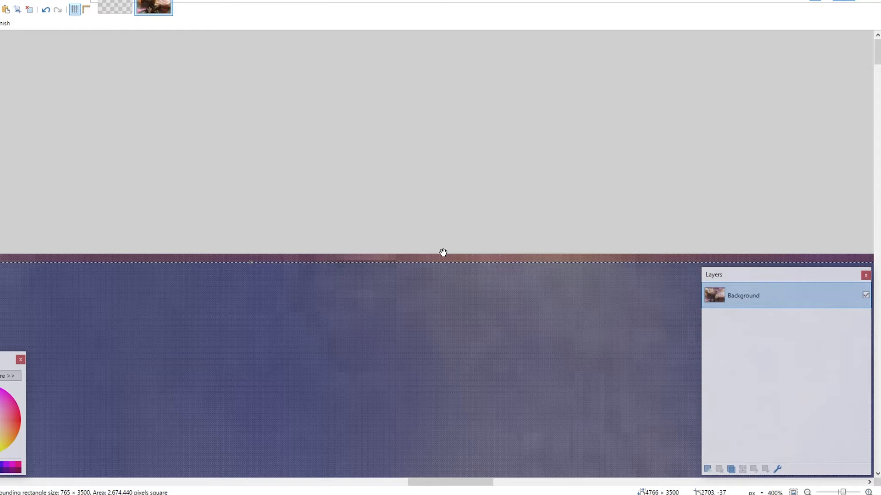
left_click_drag(408, 291, 400, 255)
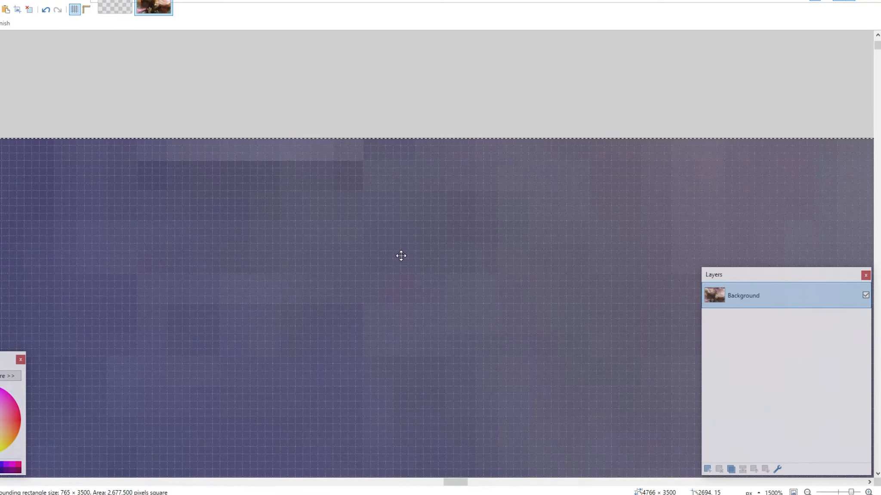
scroll(403, 275, "down", 12)
scroll(406, 281, "down", 5)
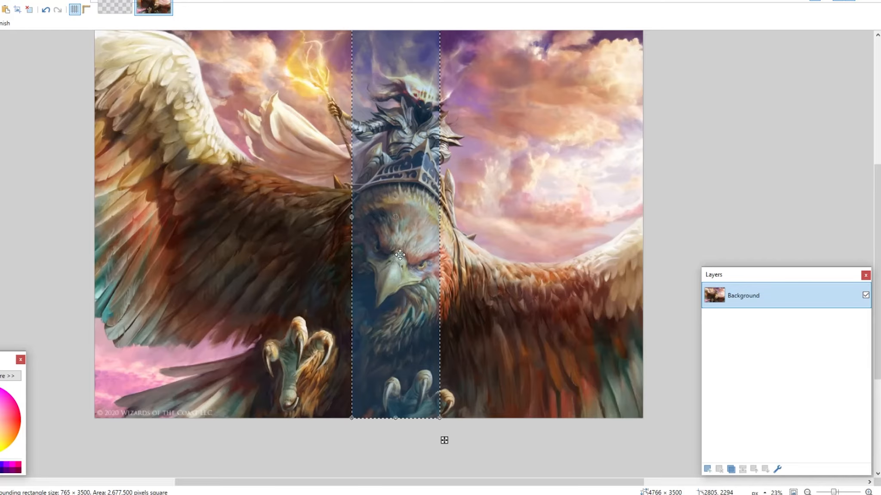
Step: Paste the selected artwork strip into the template's Background layer and move it over the first panel
left_click(114, 7)
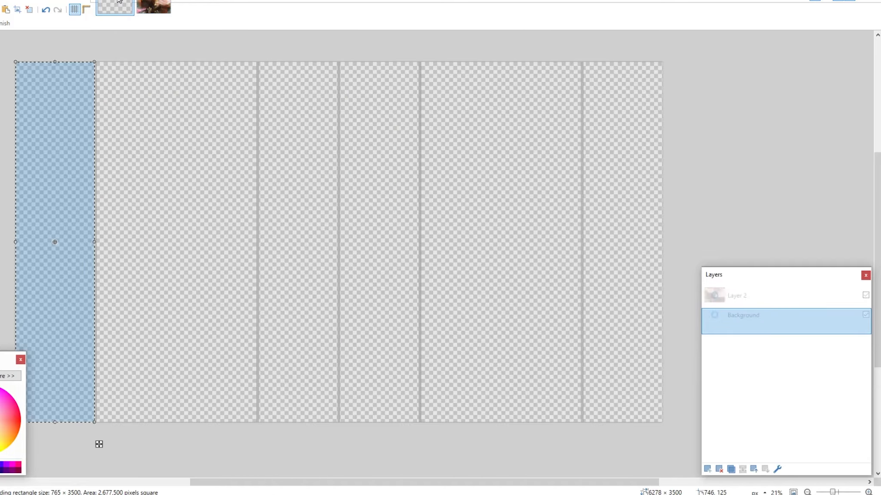
key("ctrl+v")
left_click_drag(268, 130, 53, 130)
scroll(52, 130, "up", 3)
scroll(28, 60, "up", 10)
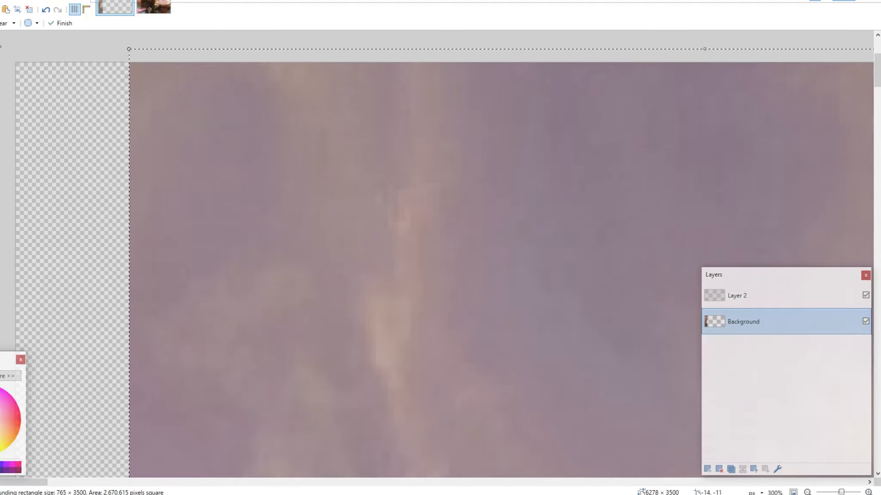
Step: Align the pasted strip exactly with the template's upper corner and finish by deselecting it
left_click_drag(151, 169, 118, 152)
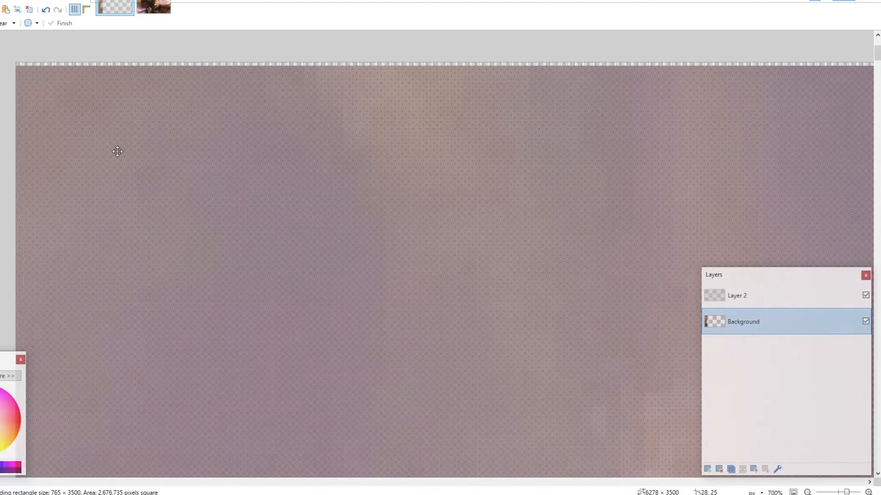
scroll(242, 222, "down", 5)
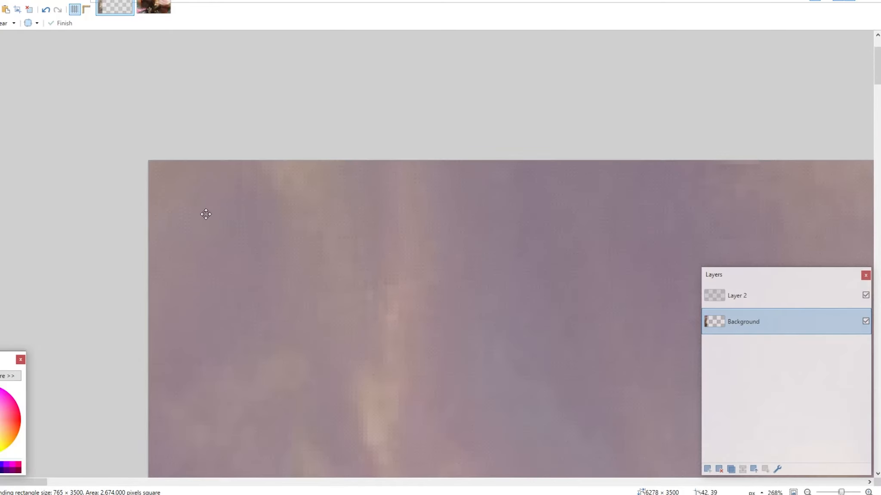
scroll(138, 154, "up", 8)
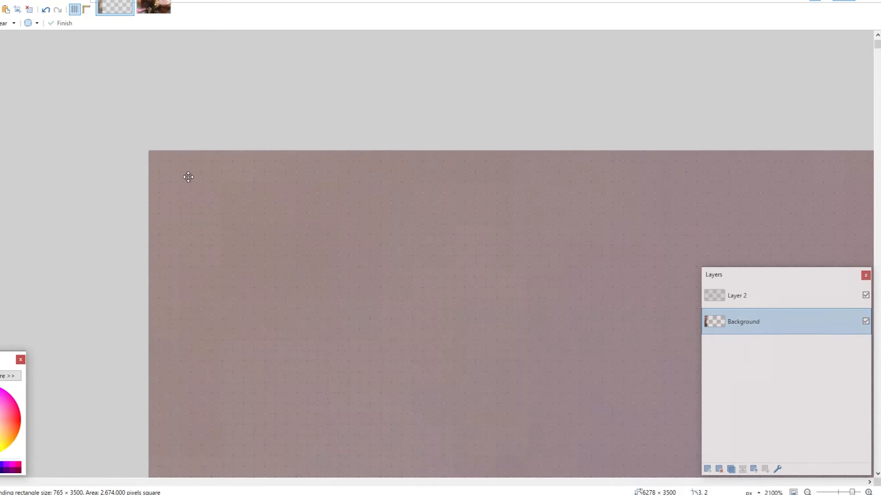
scroll(442, 291, "down", 15)
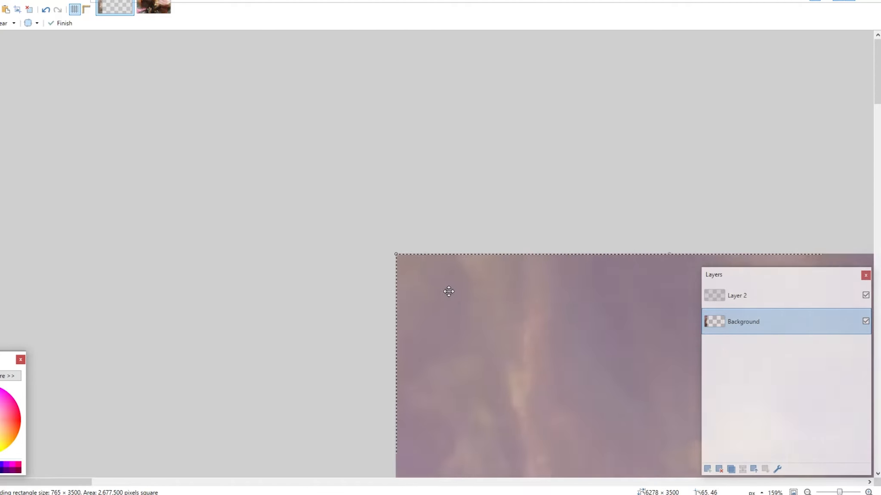
scroll(445, 284, "down", 3)
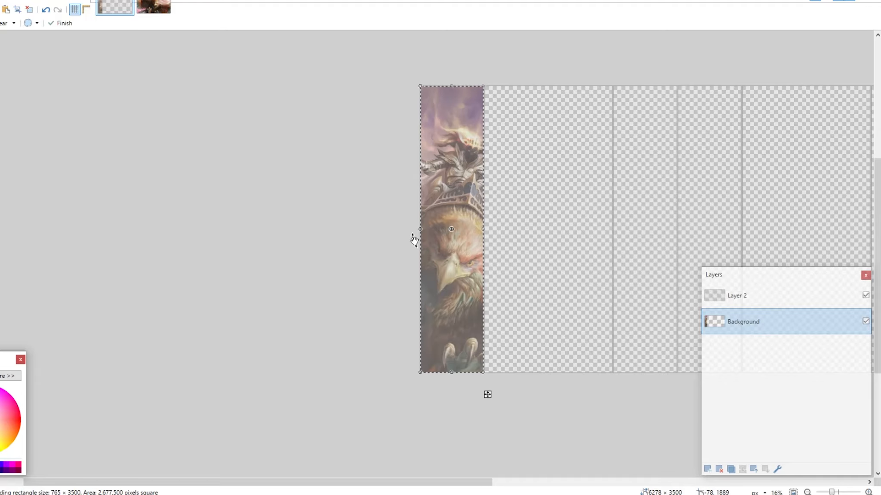
scroll(414, 240, "down", 1)
scroll(402, 231, "up", 2)
scroll(402, 232, "right", 3)
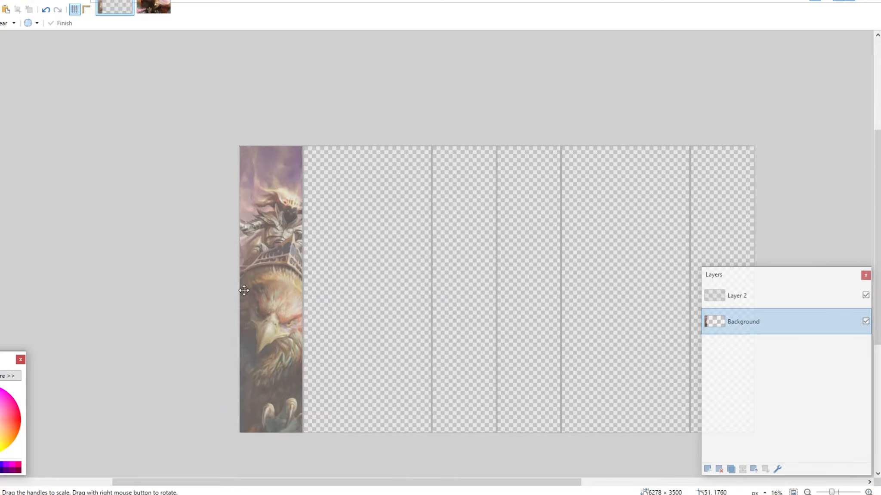
Step: Switch to File Explorer and open the 2UtilityRamp folder in Cards to review its card images
left_click(320, 494)
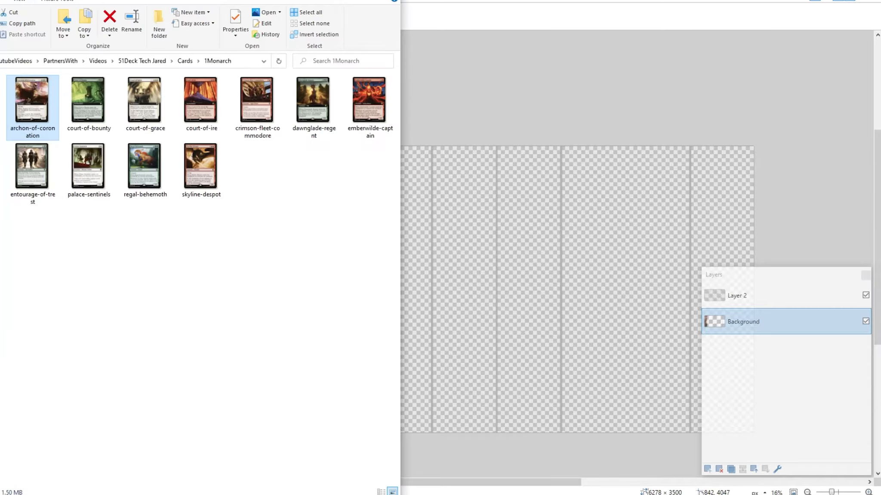
left_click(185, 61)
double_click(89, 97)
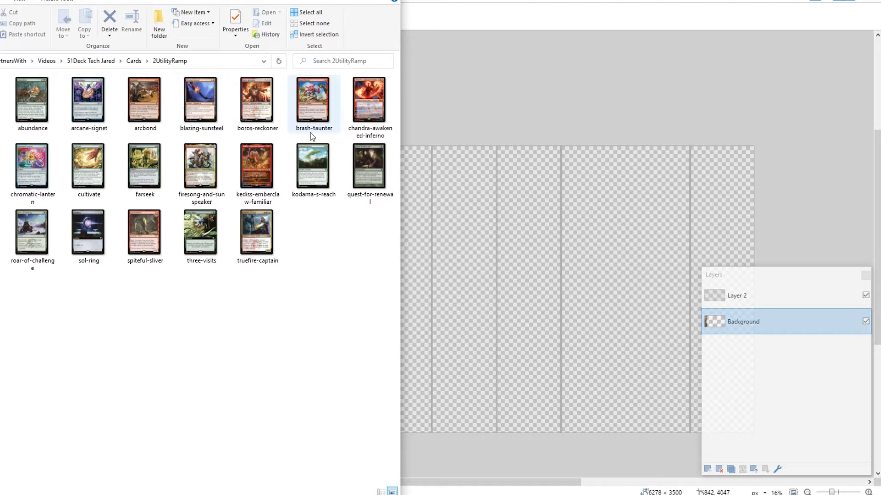
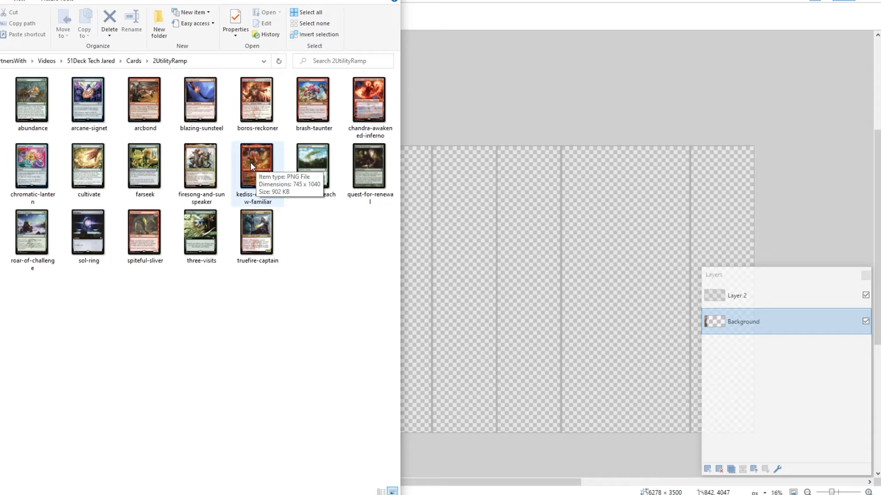
Step: Switch to the browser, search images for "mtg kediss, emberclaw familiar", and preview the MTG Wiki artwork
left_click(407, 494)
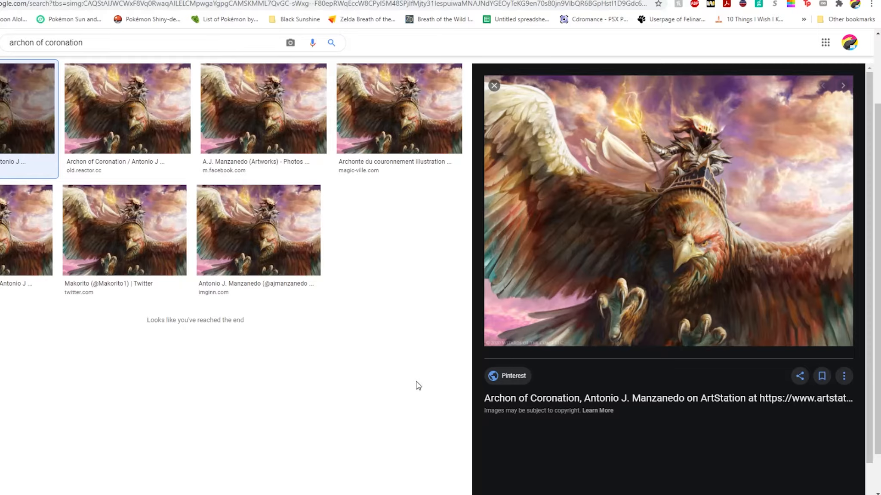
left_click(153, 6)
type("mtg kediss, ")
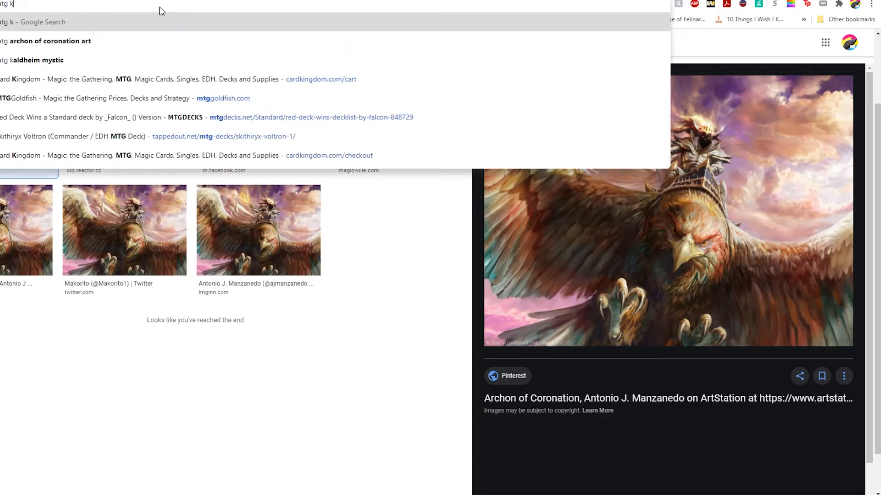
type("emb")
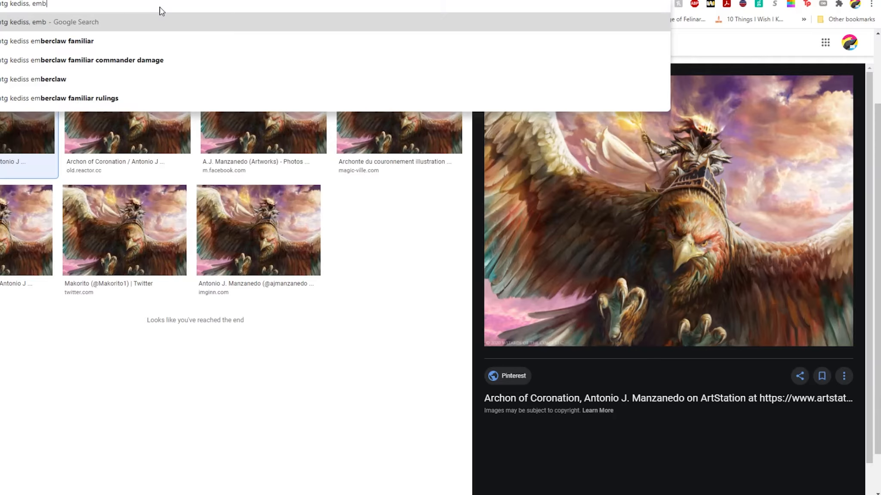
type("erclaw fam")
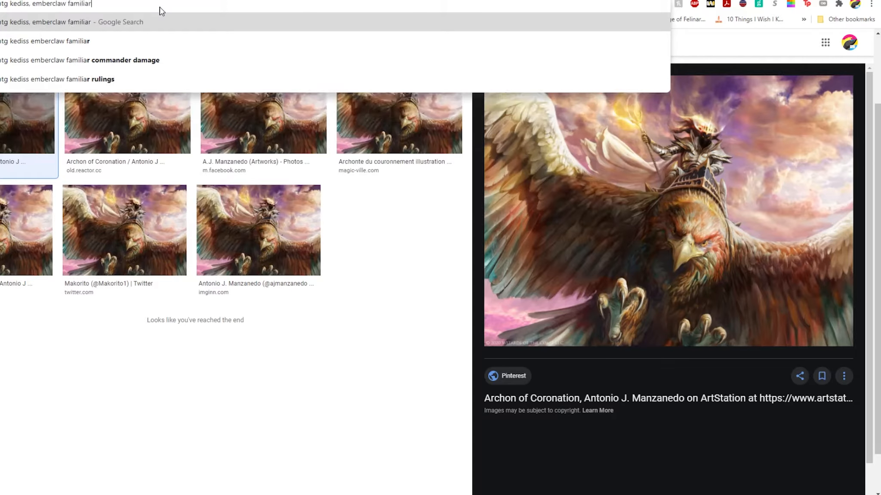
type("iliar")
key("Return")
left_click(68, 86)
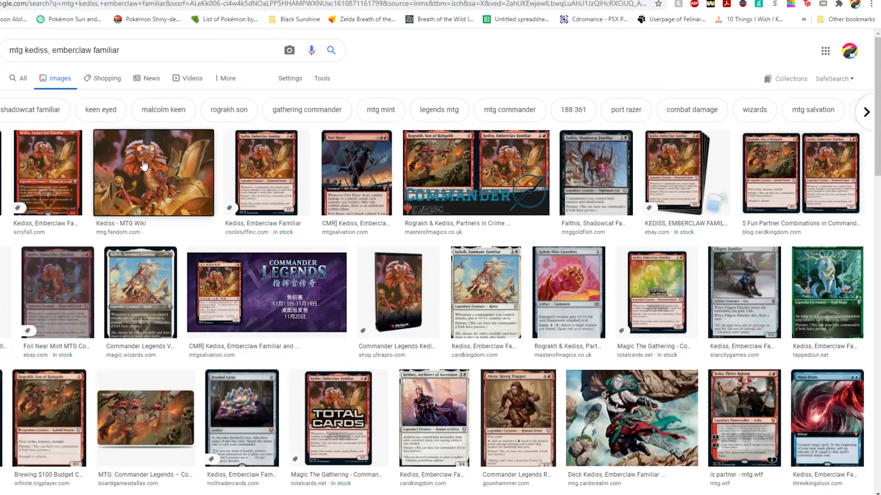
left_click(144, 165)
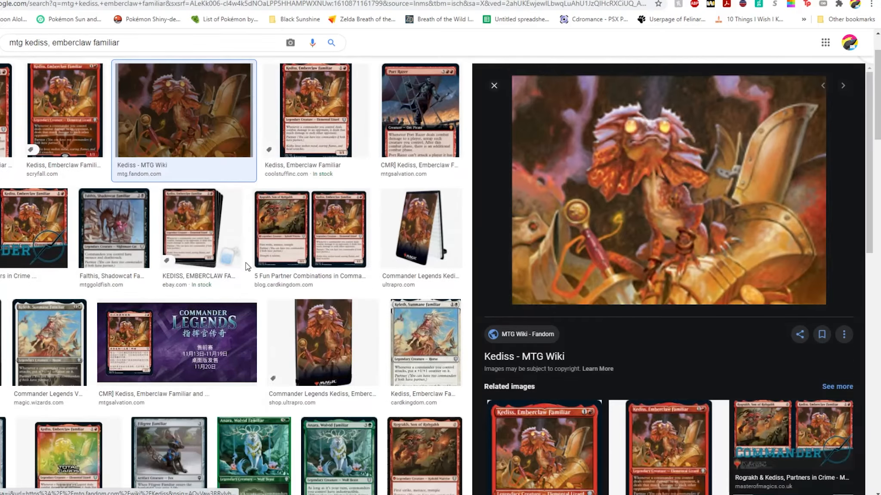
Step: Run a Google image search on the Kediss artwork, check all its available sizes, and close that search
right_click(575, 218)
left_click(611, 357)
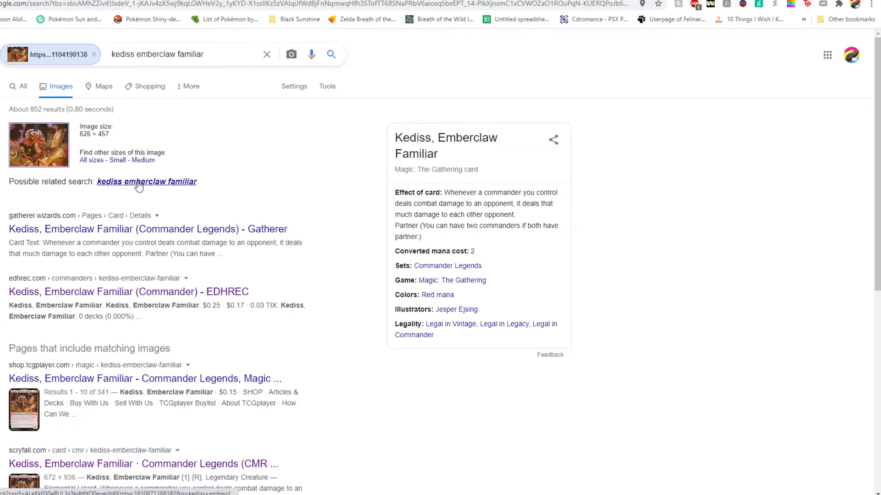
left_click(152, 161)
left_click(26, 197)
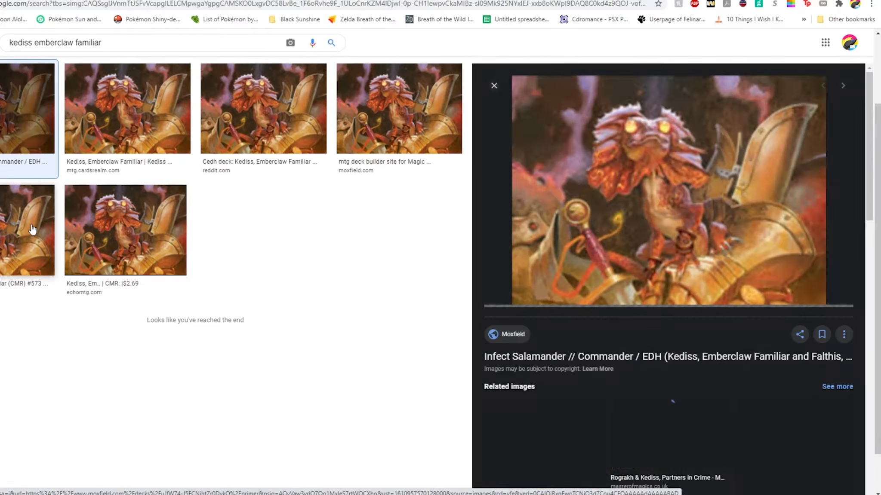
scroll(599, 200, "down", 5)
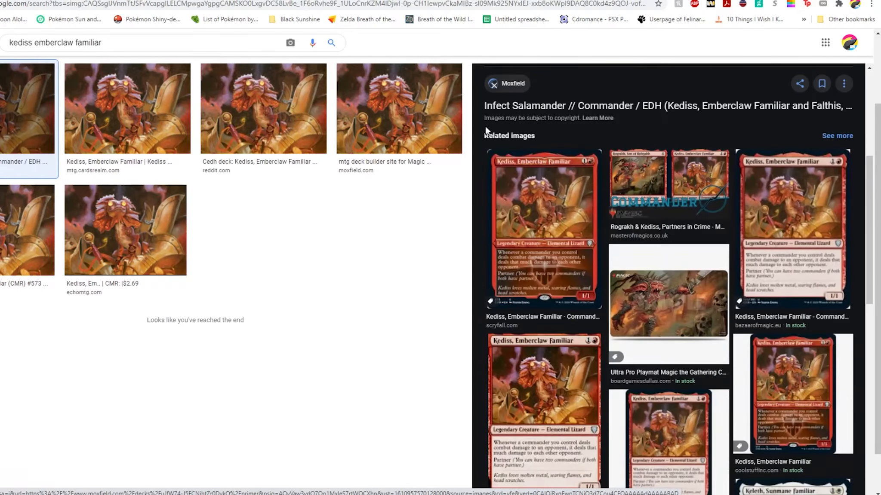
key("ctrl+w")
Step: Look through the remaining Kediss, Emberclaw Familiar image results for usable artwork
scroll(297, 215, "down", 4)
scroll(297, 215, "up", 4)
scroll(270, 145, "down", 8)
scroll(272, 146, "down", 5)
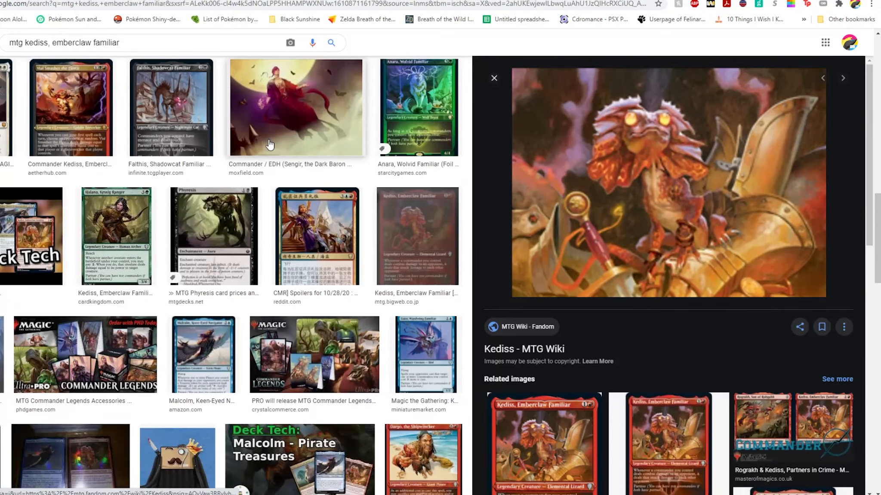
scroll(264, 144, "down", 6)
scroll(264, 144, "down", 5)
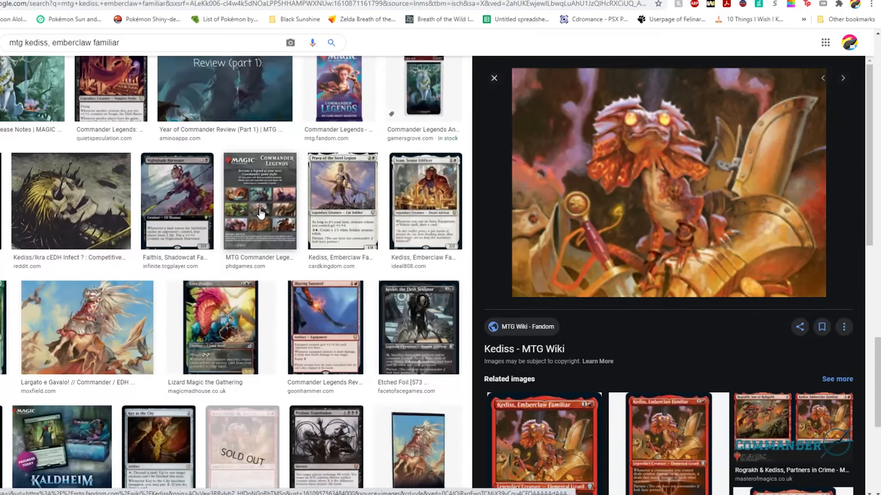
scroll(669, 275, "down", 1)
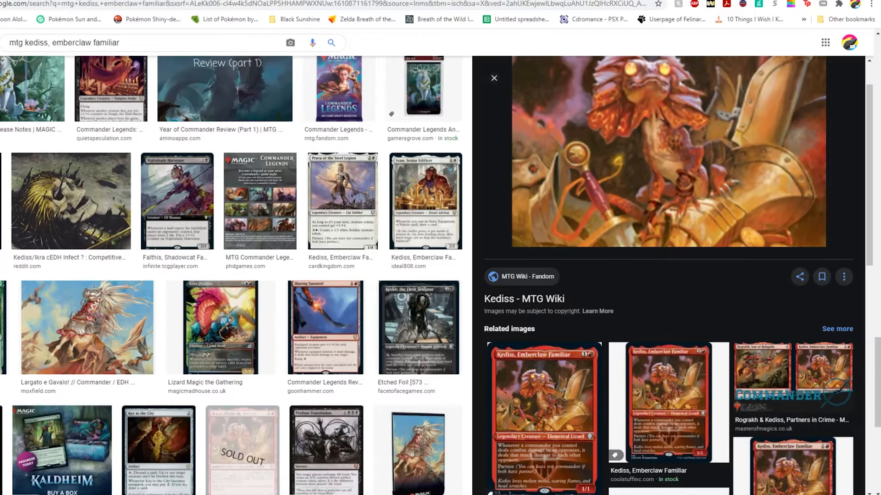
Step: Check the card name in the 2UtilityRamp folder, and search the browser's images for "mtg firesong and sunspeaker"
key("alt+Tab")
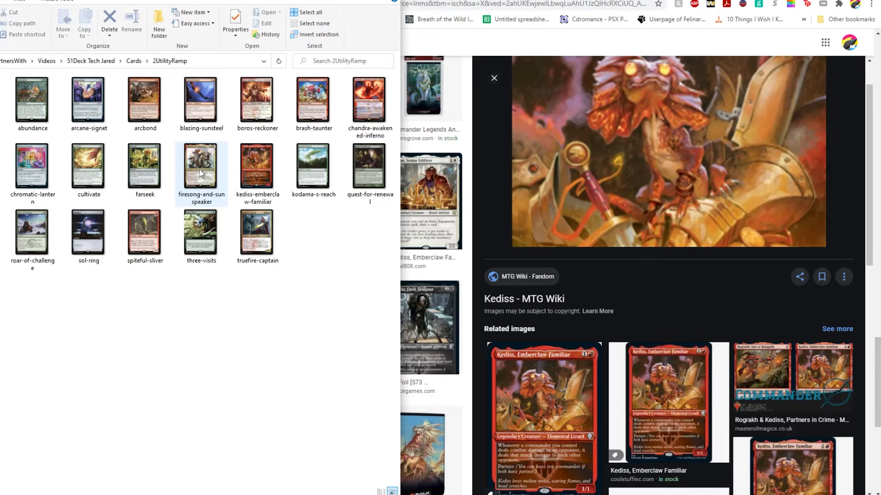
left_click(410, 5)
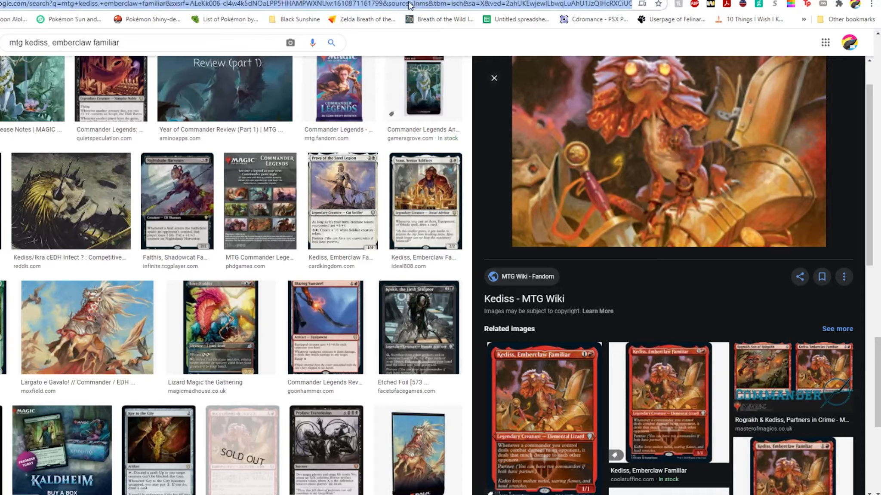
type("mtg firesong and s")
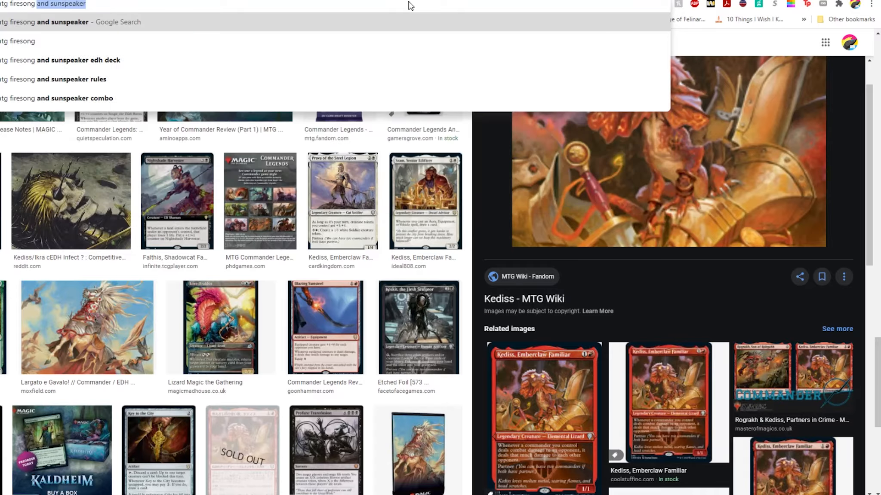
type("unspeaker")
key("Return")
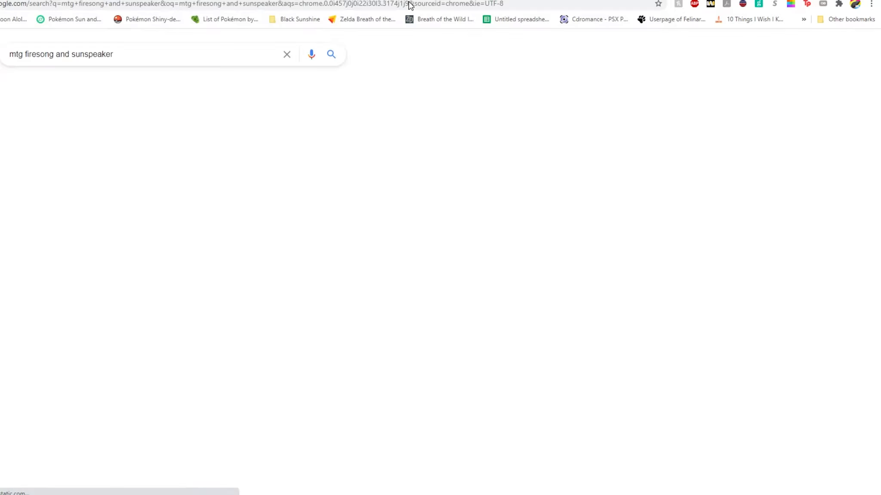
left_click(98, 91)
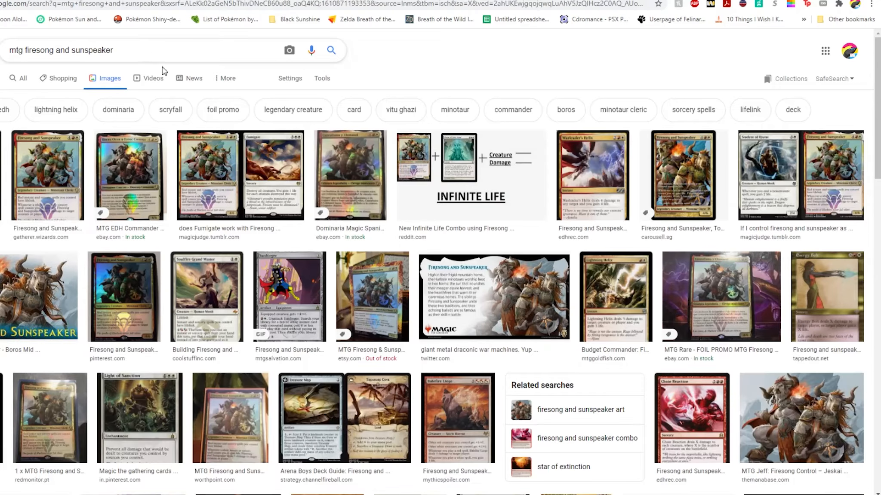
Step: Preview the Firesong and Sunspeaker artwork from The Mana Base and copy the image
left_click(800, 419)
right_click(619, 221)
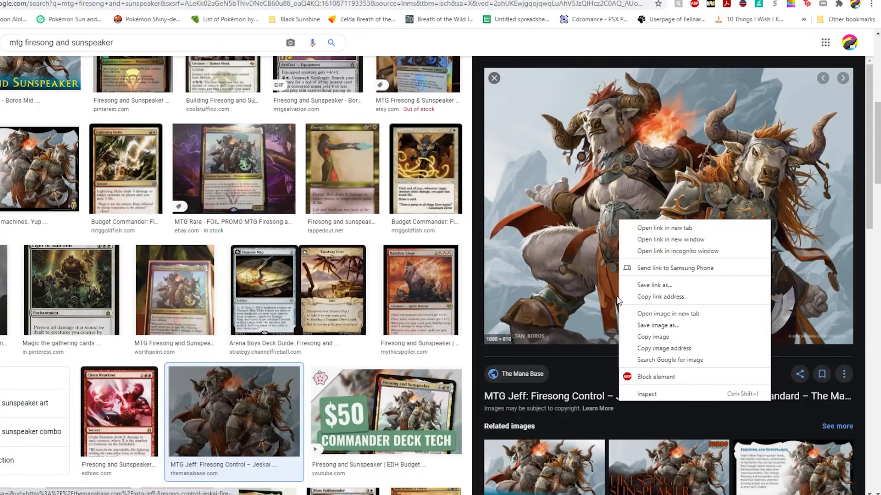
left_click(653, 337)
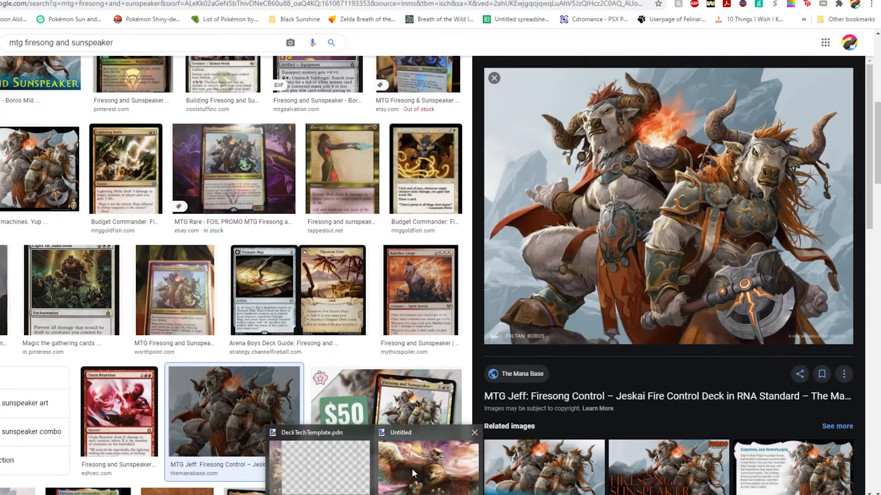
Step: Switch to the Untitled image in paint.net, paste the Firesong and Sunspeaker artwork, and crop the canvas to it
left_click(412, 469)
key("ctrl+v")
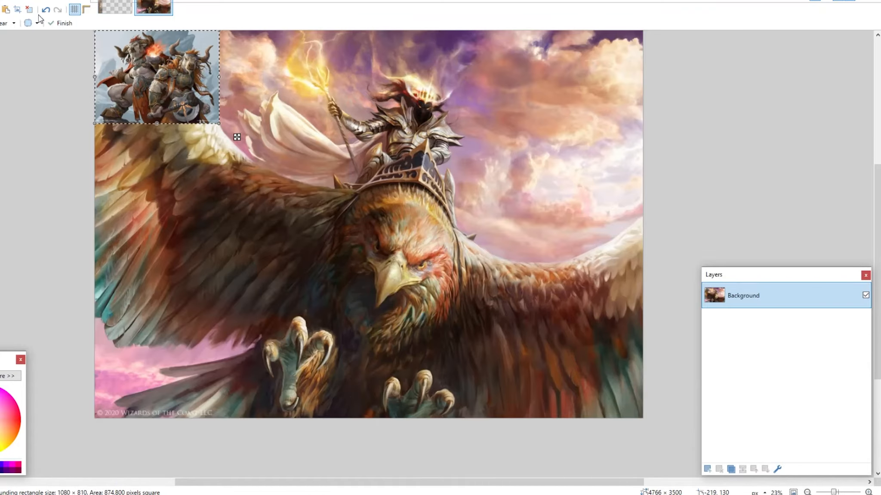
left_click(18, 10)
Step: Resize the cropped artwork to a height of 3500 pixels, maintaining the aspect ratio
left_click(0, 1)
left_click(10, 23)
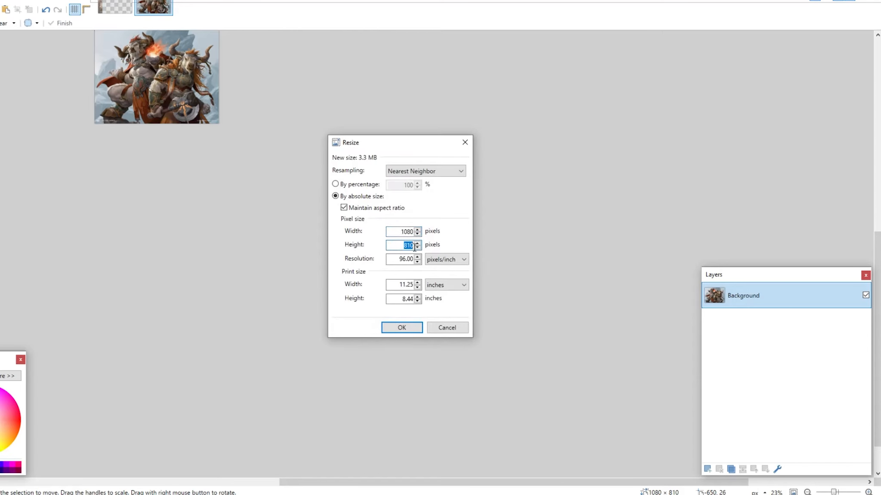
type("3500")
key("Return")
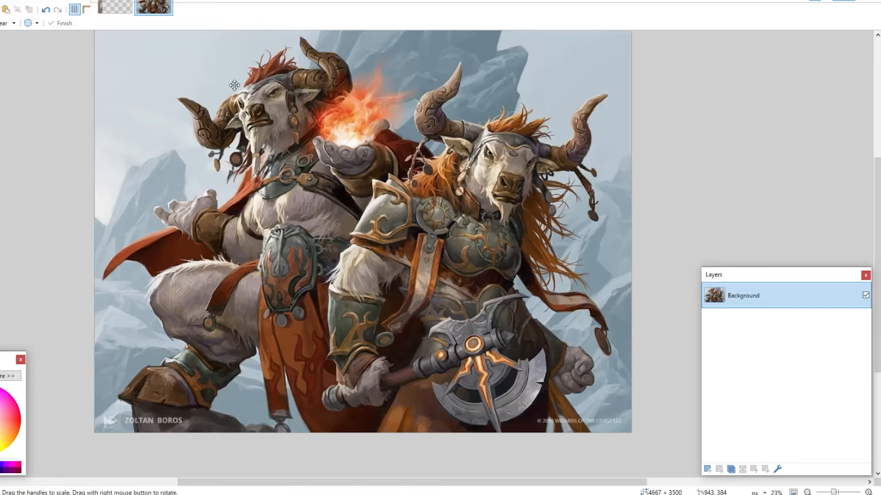
Step: Return to DeckTechTemplate.pdn and activate the Magic Wand for selecting the empty panel beside the eagle artwork
left_click(115, 7)
left_click(0, 78)
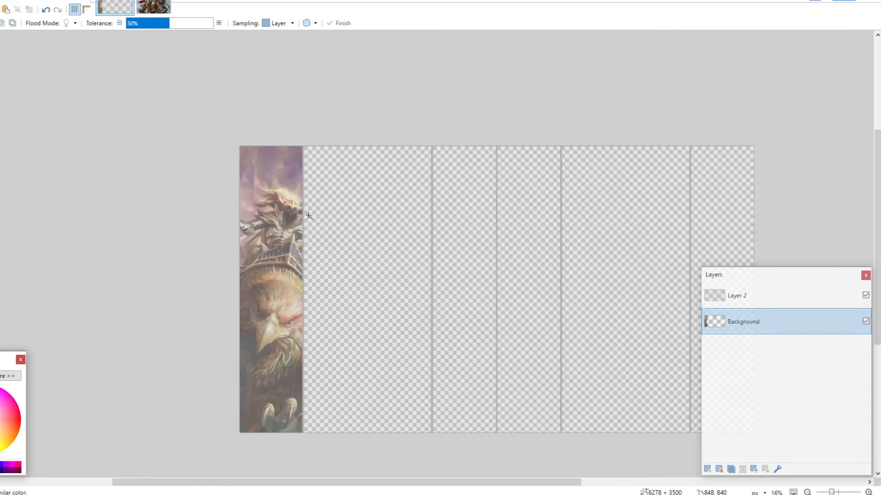
Step: Copy the empty second panel of the template's Background layer and paste it into the minotaur artwork as a 1553 × 3500 selection
left_click(310, 215)
key("m")
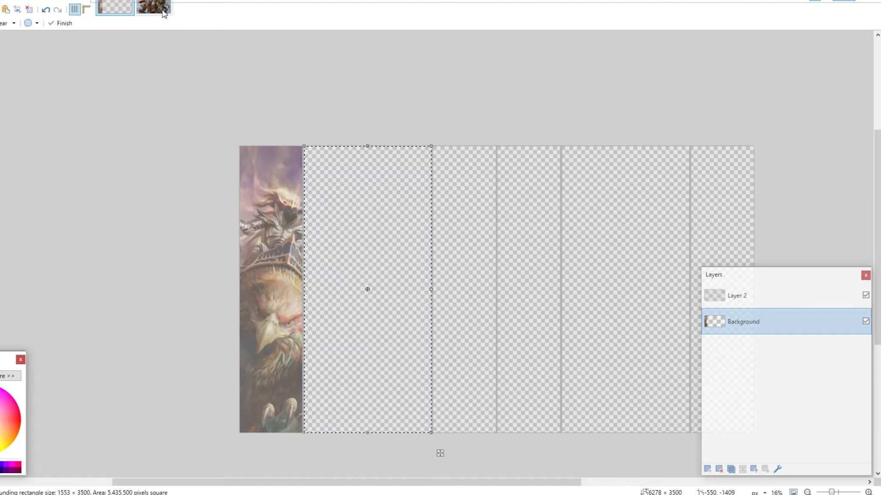
left_click(151, 6)
key("ctrl+v")
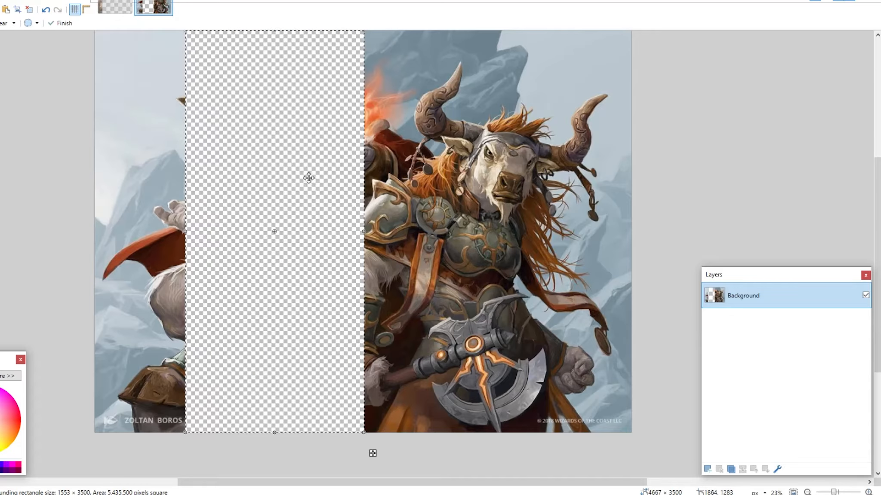
Step: Clear the pasted blank off the artwork and place the selection outline over the axe-wielding minotaur, flush with the image's upper edge
left_click_drag(309, 178, 2, 176)
left_click_drag(67, 174, 632, 177)
scroll(536, 116, "up", 3)
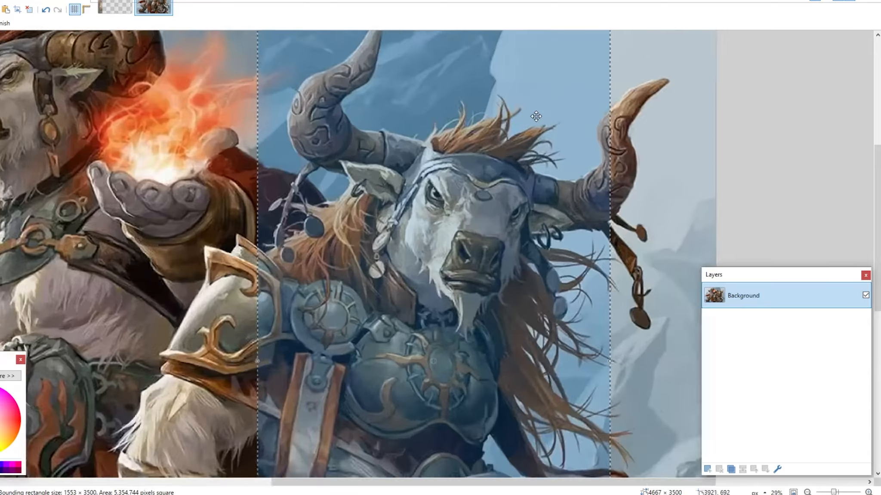
scroll(535, 116, "up", 10)
left_click_drag(462, 400, 450, 269)
scroll(505, 236, "down", 7)
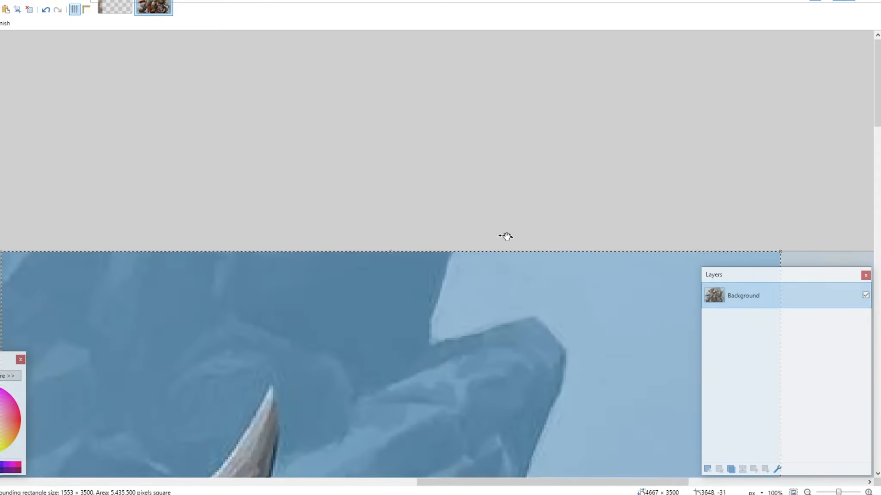
scroll(506, 236, "down", 5)
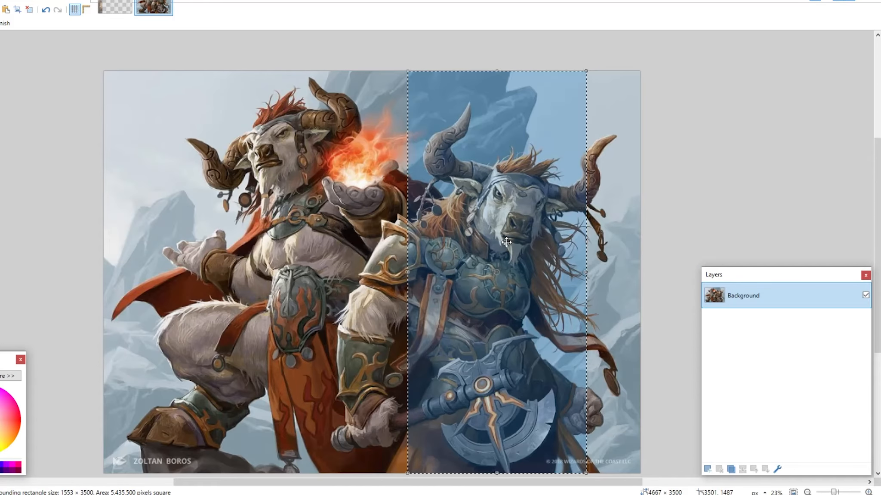
Step: Paste the selected minotaur slice into the panel template and align it with the second panel's upper-left corner
left_click(122, 7)
key("ctrl+v")
scroll(514, 154, "up", 2)
left_click_drag(562, 128, 277, 137)
scroll(227, 106, "up", 7)
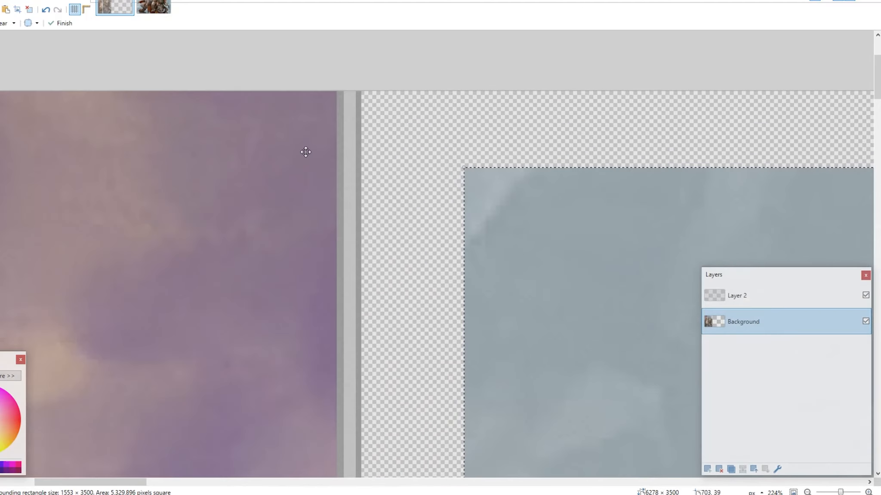
left_click_drag(518, 254, 379, 157)
scroll(380, 158, "up", 8)
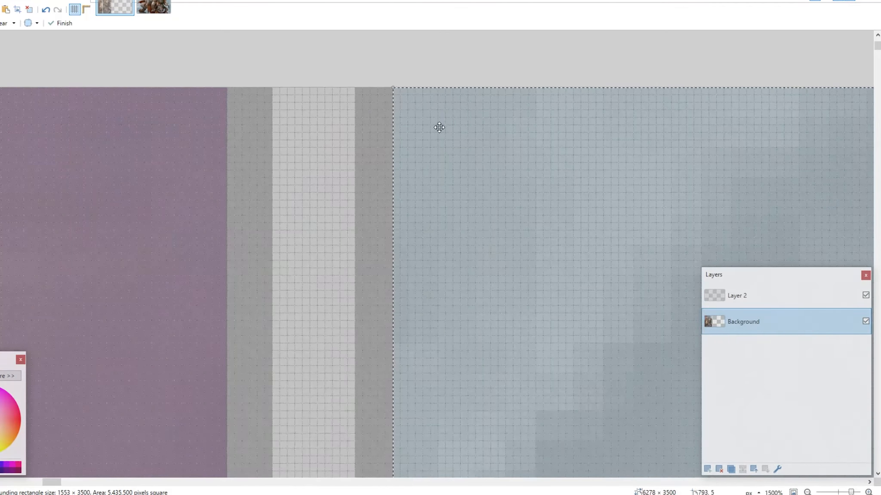
scroll(439, 159, "down", 15)
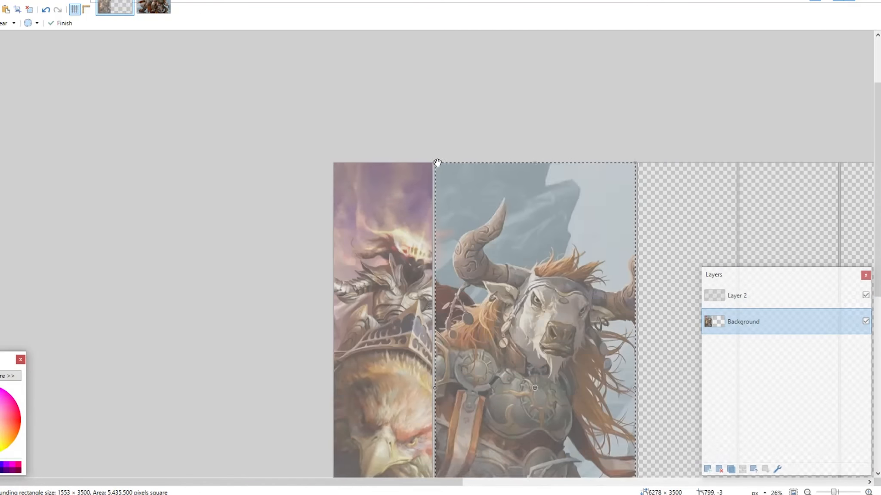
scroll(437, 163, "down", 2)
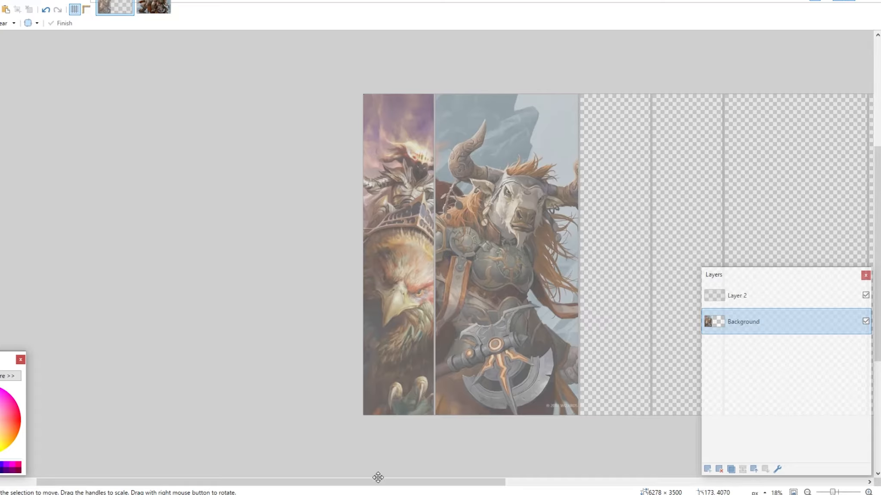
Step: Switch to File Explorer and open the "3Damage Board Wipes" folder to view its card images
left_click(375, 494)
left_click(131, 65)
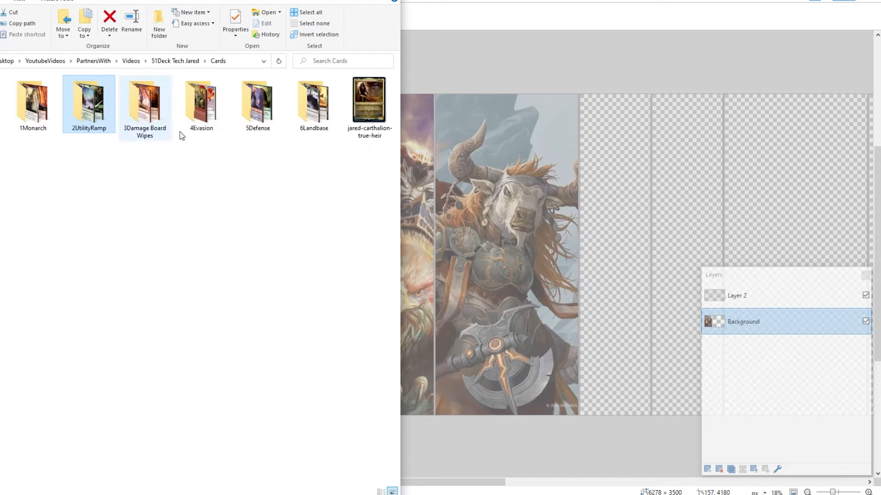
double_click(144, 115)
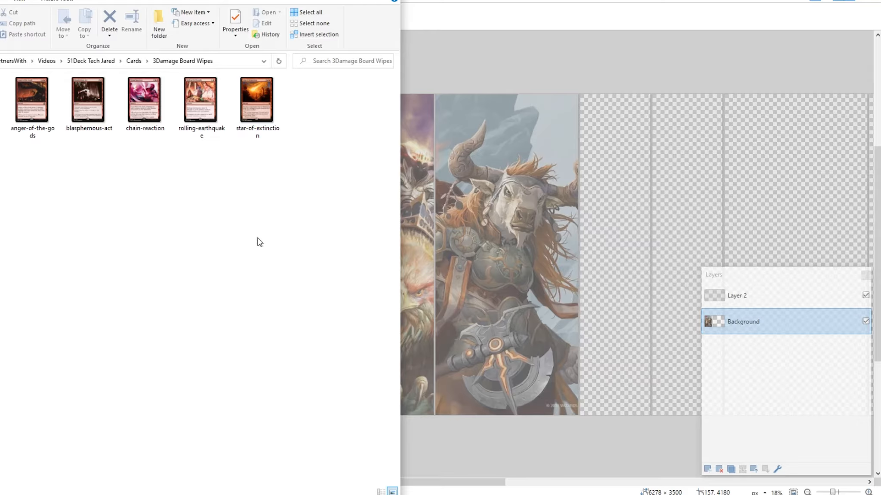
Step: Switch to the browser, search Google Images for "mtg star of extinction art" and open the first result's preview
left_click(379, 494)
left_click(192, 4)
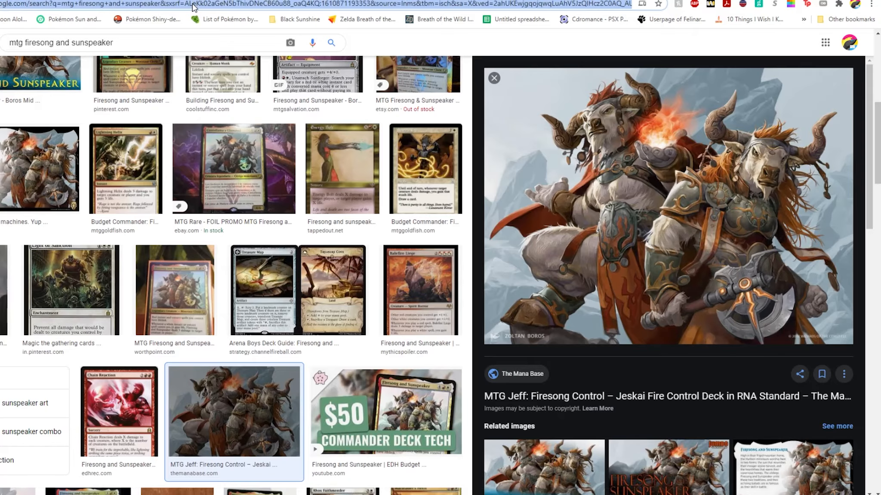
type("mtg start")
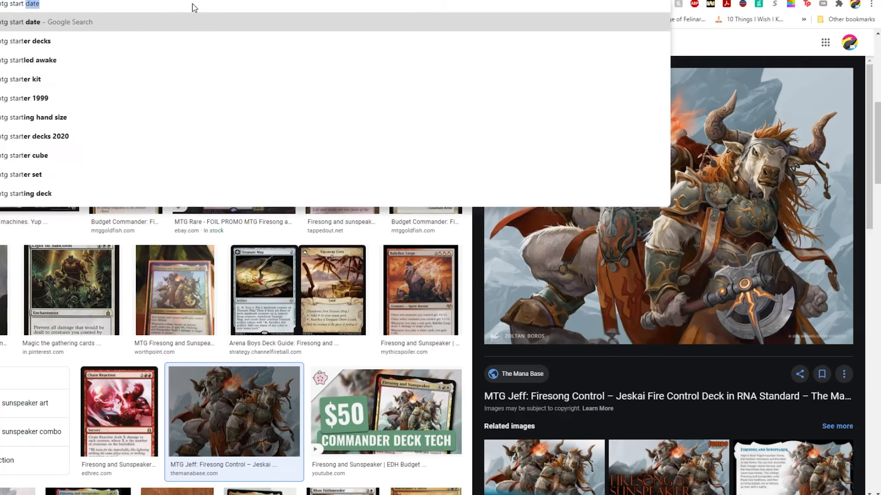
key("BackSpace")
type("of e")
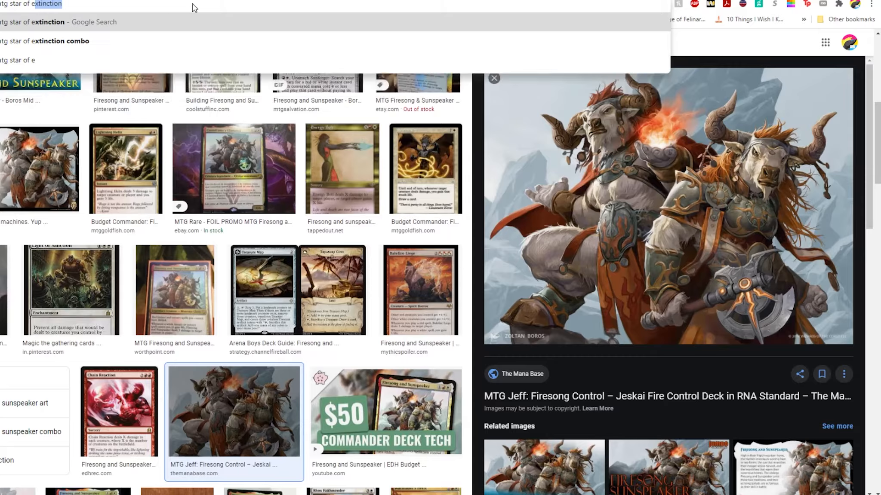
type("xtinction art")
key("Return")
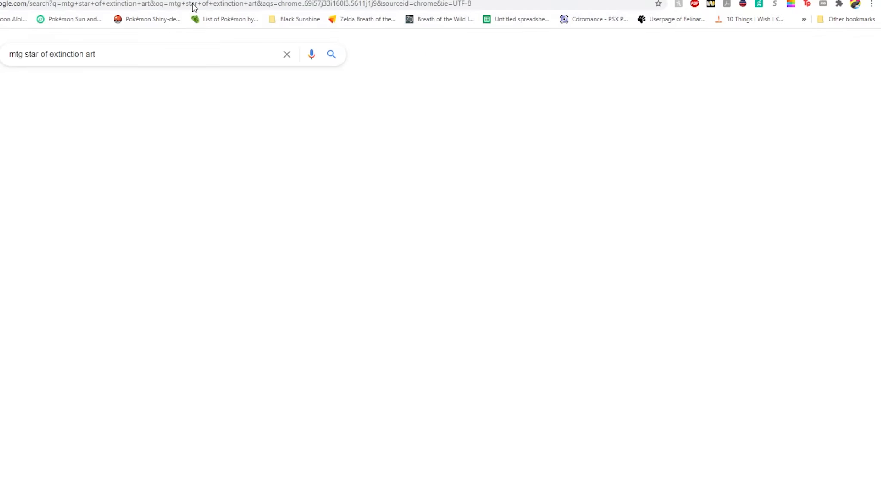
left_click(59, 88)
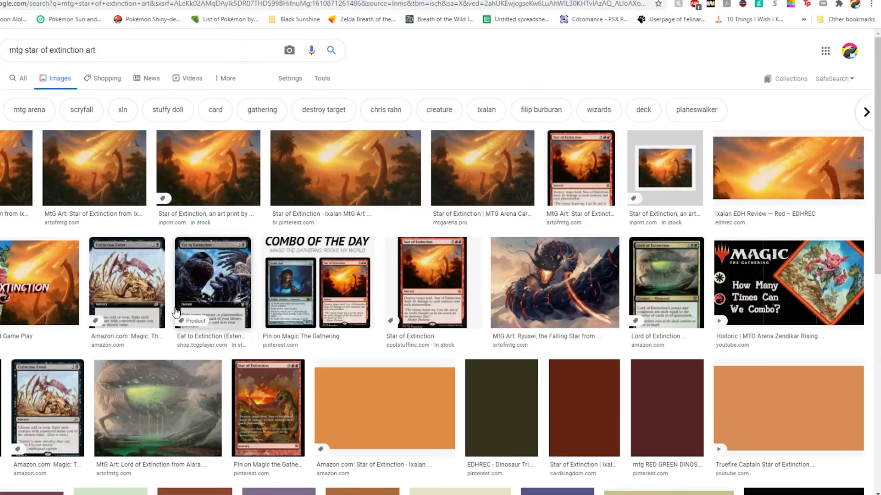
left_click(25, 165)
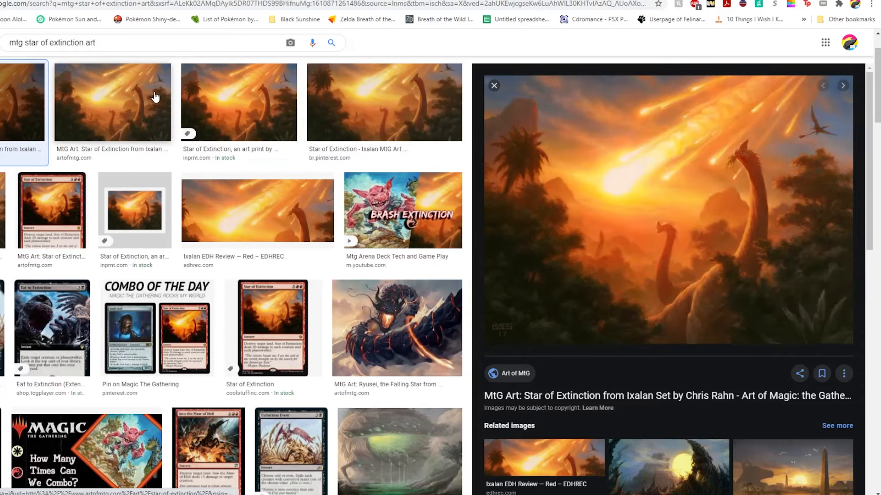
Step: Try pasting the previewed Star of Extinction art into the minotaur image, and undo the paste
right_click(604, 170)
left_click(688, 286)
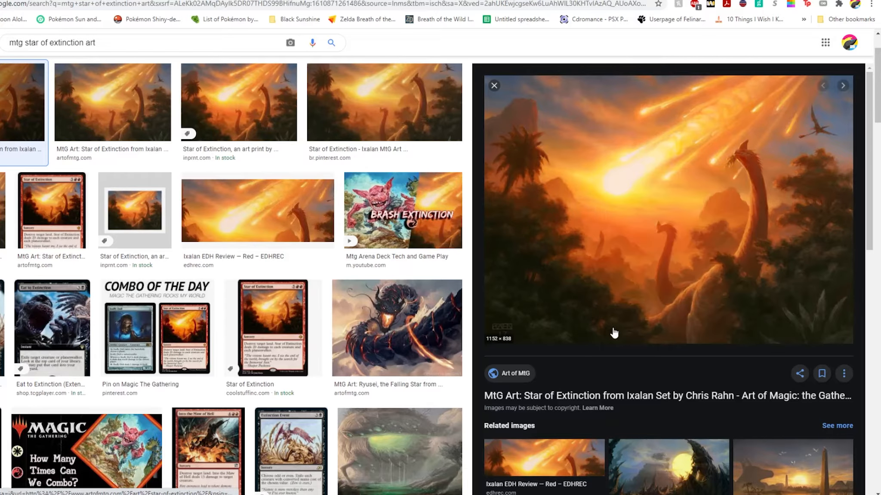
mouse_move(368, 494)
left_click(419, 474)
key("ctrl+v")
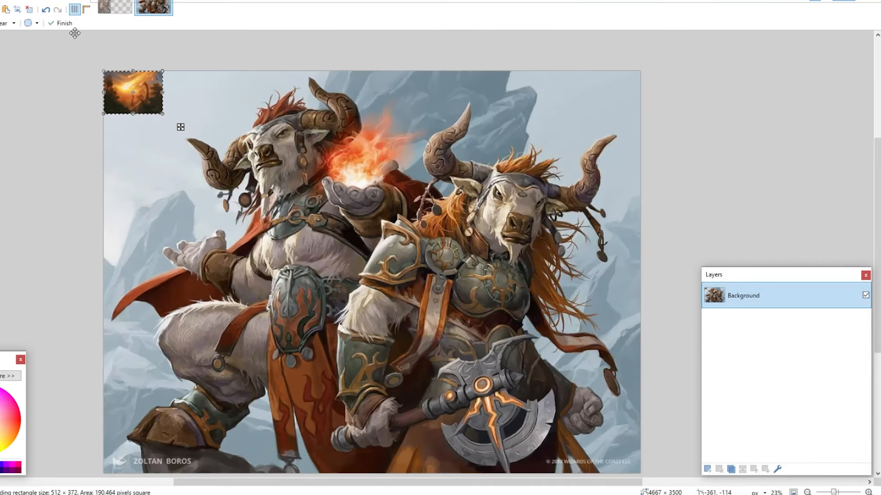
key("ctrl+z")
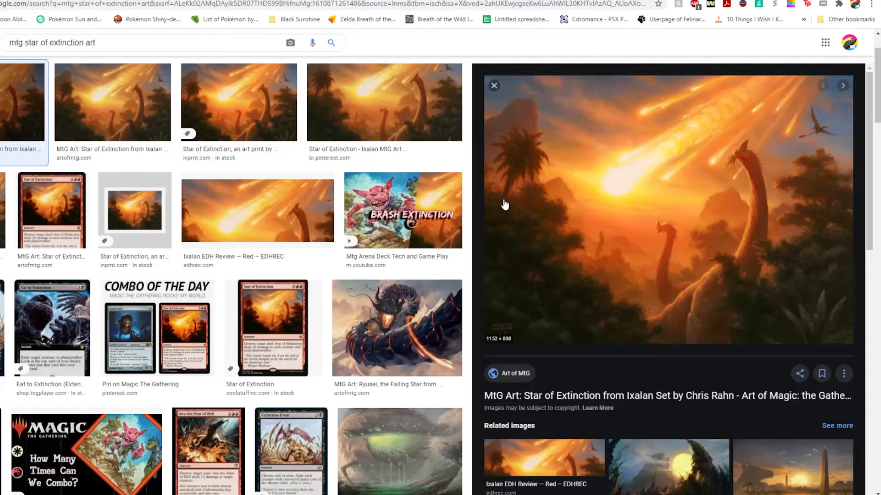
Step: Run a reverse image search on the Star of Extinction art, show its large sizes and open the first match
right_click(504, 205)
left_click(529, 336)
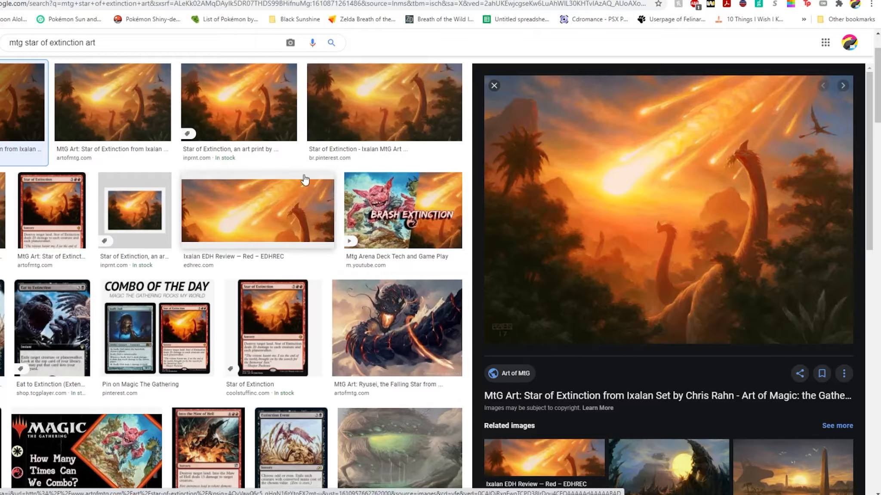
scroll(404, 318, "down", 3)
left_click(404, 318)
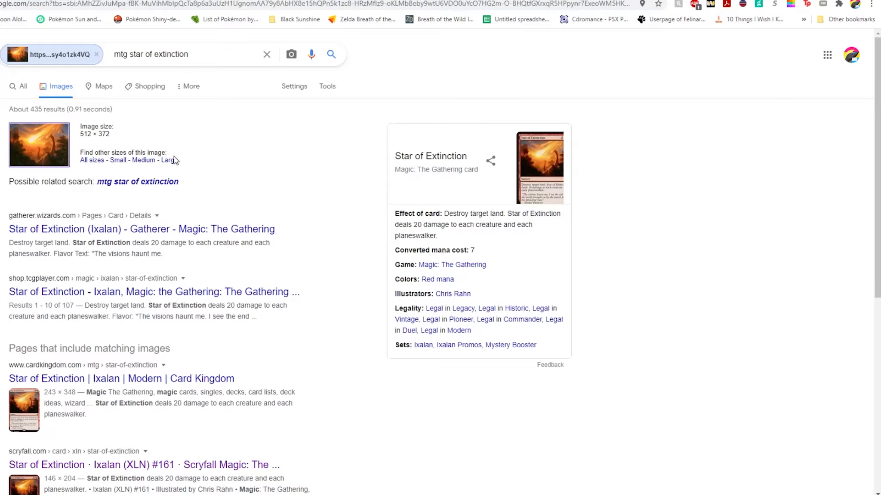
left_click(174, 163)
left_click(4, 198)
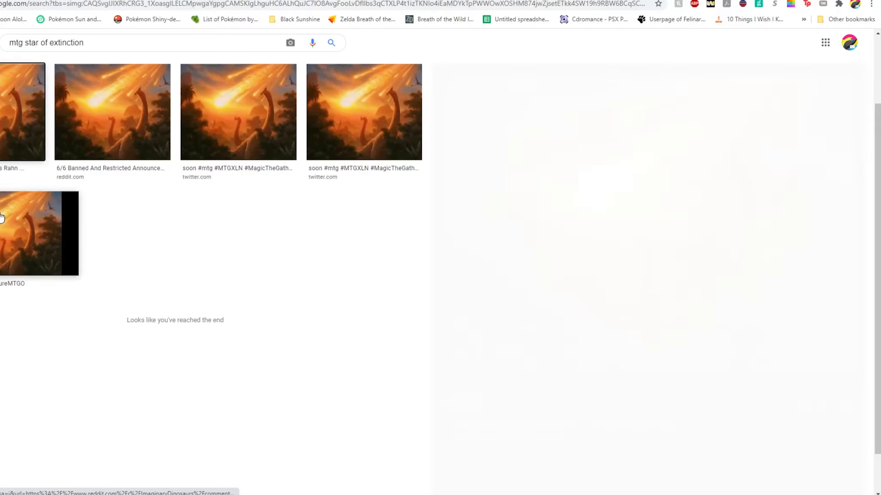
Step: Copy the larger Star of Extinction art, paste it into the minotaur image in paint.net and crop the image to it
right_click(570, 263)
left_click(613, 368)
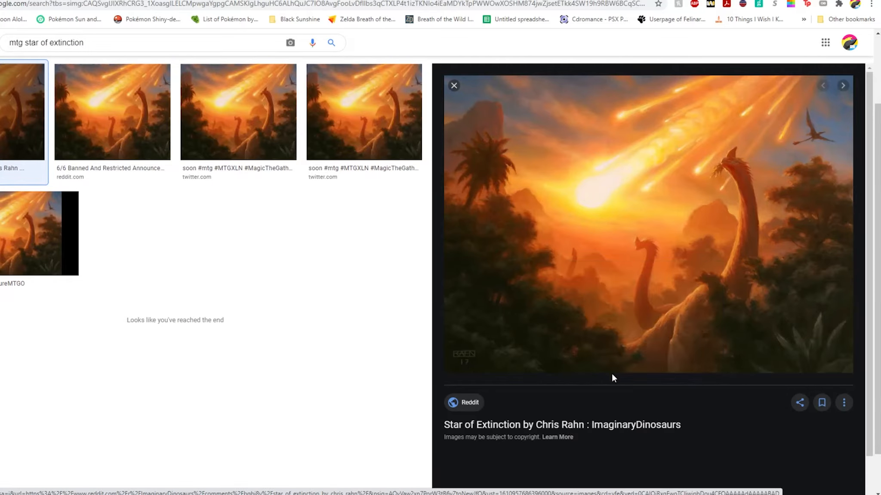
mouse_move(348, 490)
left_click(389, 460)
key("ctrl+v")
left_click(18, 14)
Step: Resize the Star of Extinction image to a height of 3500 pixels, maintaining the aspect ratio
left_click(0, 0)
left_click(3, 22)
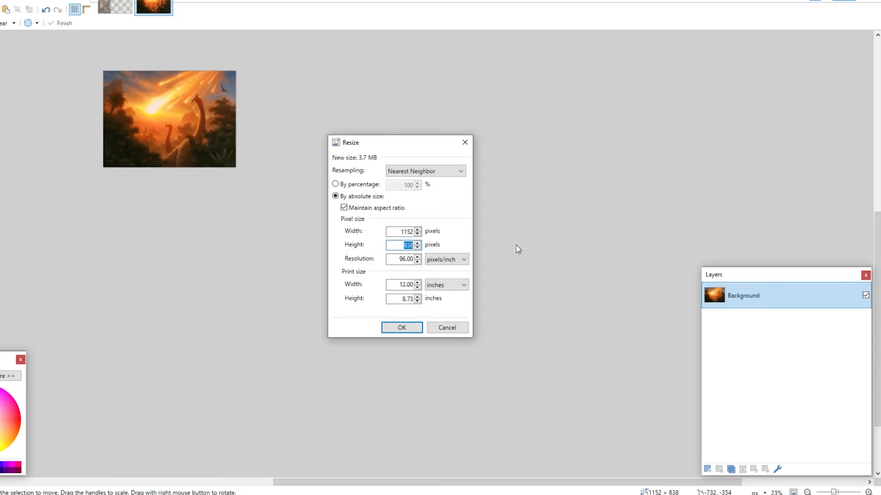
type("3500")
key("Return")
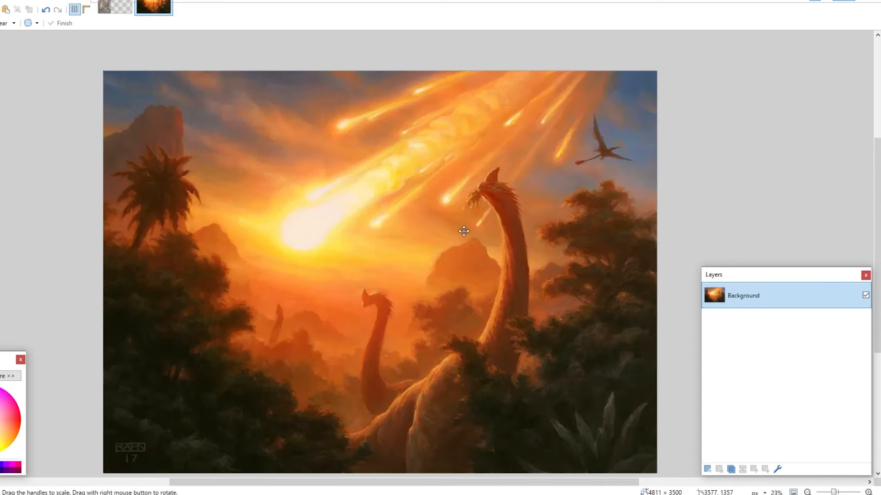
Step: Copy the template's empty third panel and paste it into the Star of Extinction image as a 766 × 3500 selection
left_click(111, 9)
left_click(0, 69)
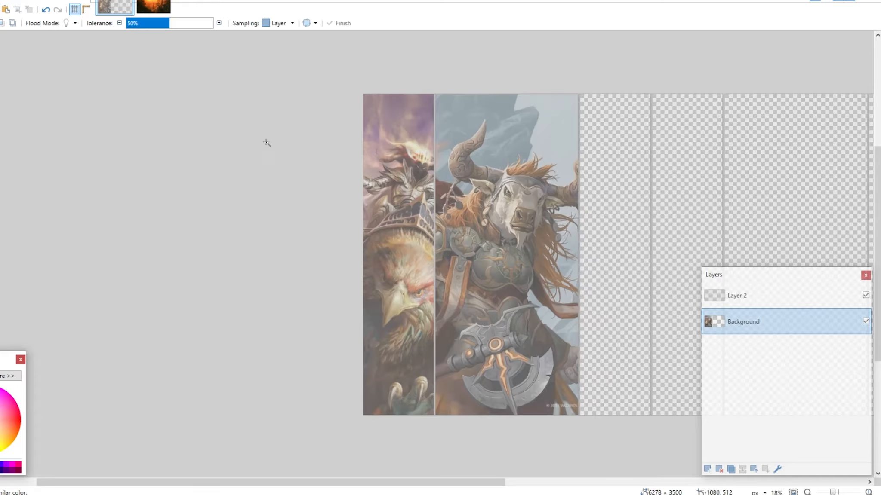
scroll(301, 181, "right", 5)
left_click(255, 177)
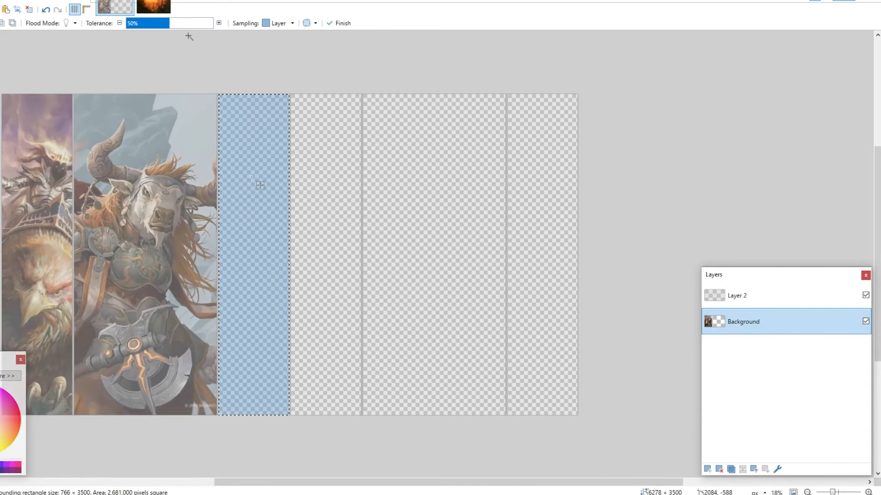
left_click(153, 7)
key("ctrl+v")
Step: Clear the pasted blank off the artwork and place the selection outline over the tall long-necked dinosaur, flush with the upper edge
left_click_drag(401, 237, 0, 235)
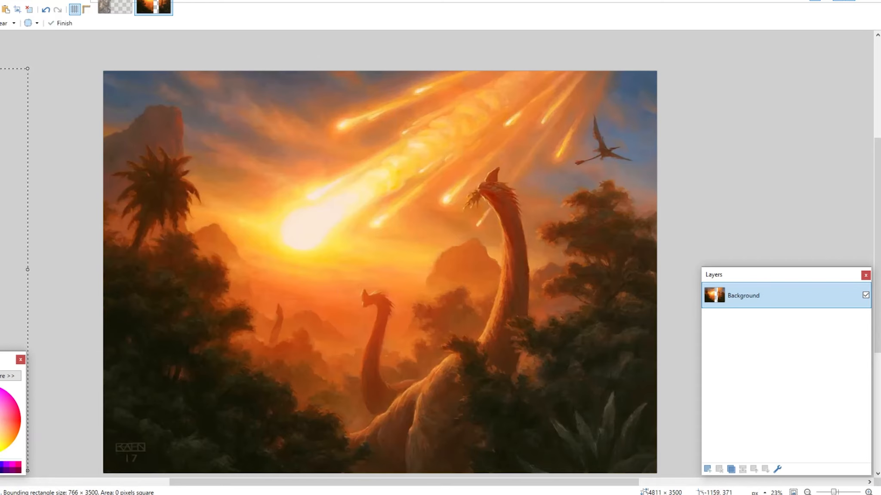
key("m")
left_click_drag(1, 131, 467, 339)
scroll(495, 59, "up", 1)
scroll(496, 59, "up", 10)
scroll(467, 353, "up", 4)
left_click_drag(461, 407, 440, 212)
scroll(441, 212, "down", 14)
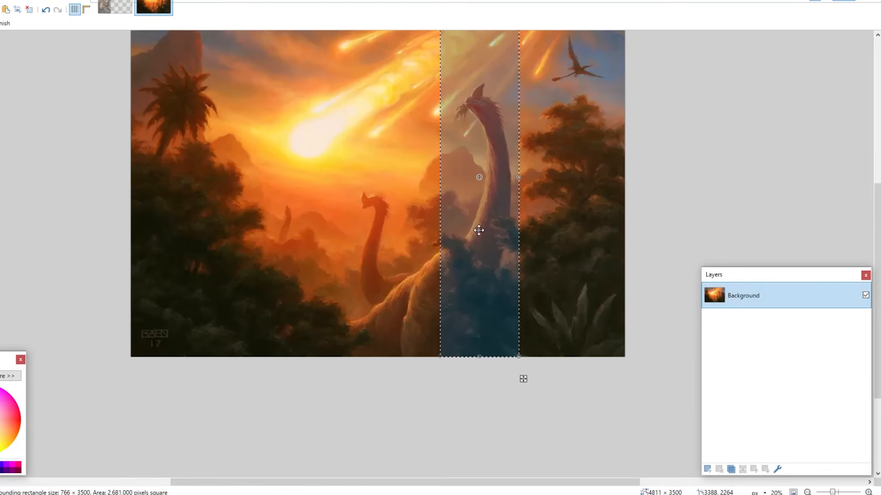
scroll(478, 230, "up", 2)
Step: Copy the selected dinosaur slice, paste it into the panel template and align it with the third panel's upper-left corner
key("ctrl+c")
left_click(114, 7)
key("ctrl+v")
left_click_drag(285, 123, 220, 123)
scroll(198, 63, "up", 6)
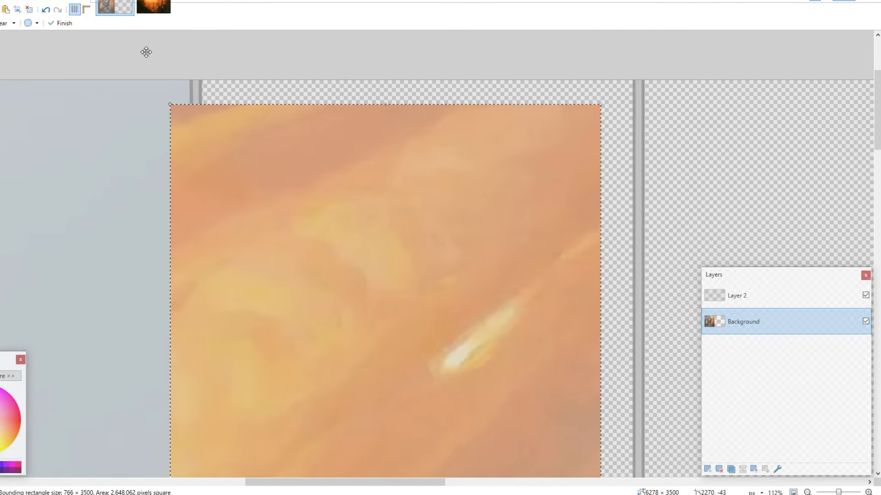
scroll(180, 108, "up", 10)
left_click_drag(358, 322, 613, 128)
scroll(582, 173, "down", 15)
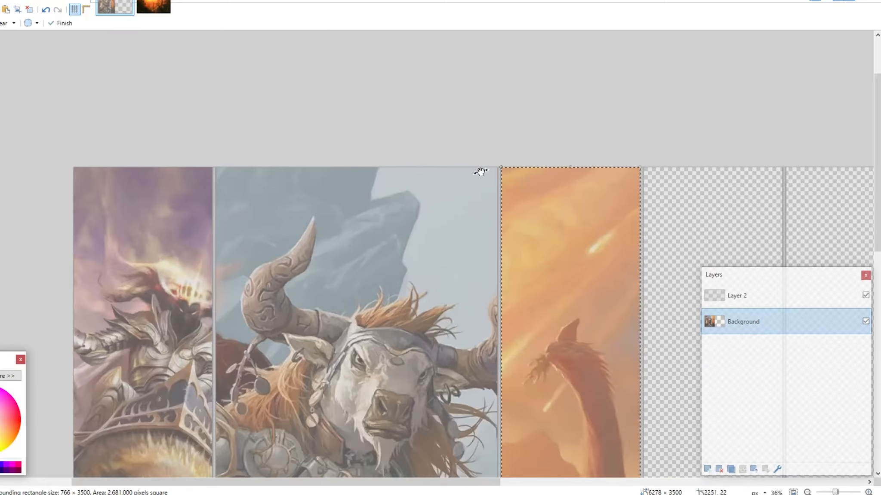
scroll(481, 172, "down", 4)
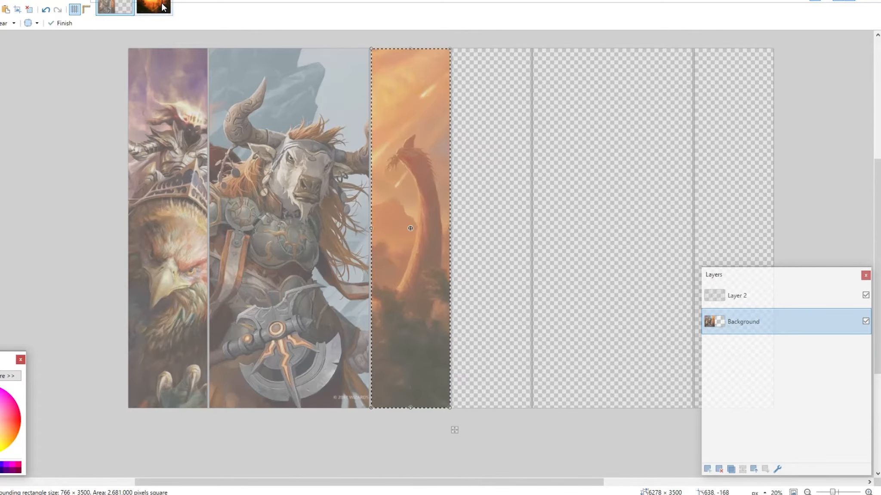
Step: Open the 4Evasion subfolder of the deck's Cards folder and view the armadillo-cloak card image
left_click(164, 6)
left_click(114, 6)
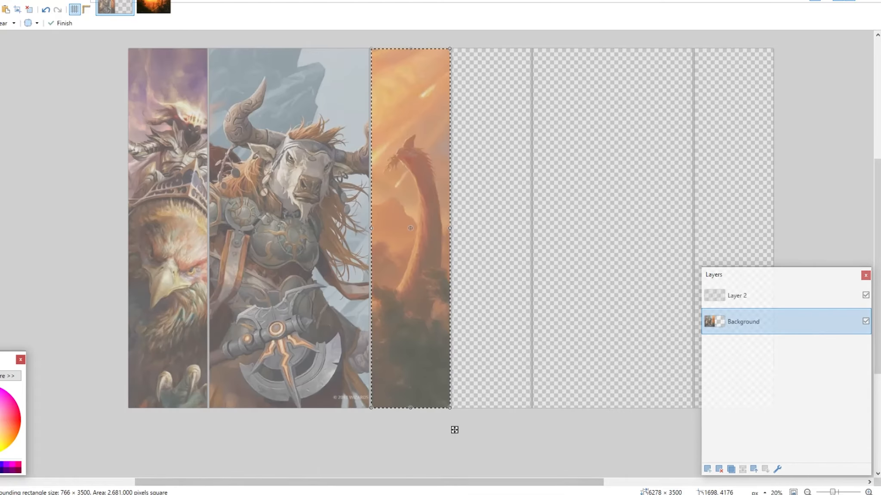
key("alt+Tab")
left_click(145, 62)
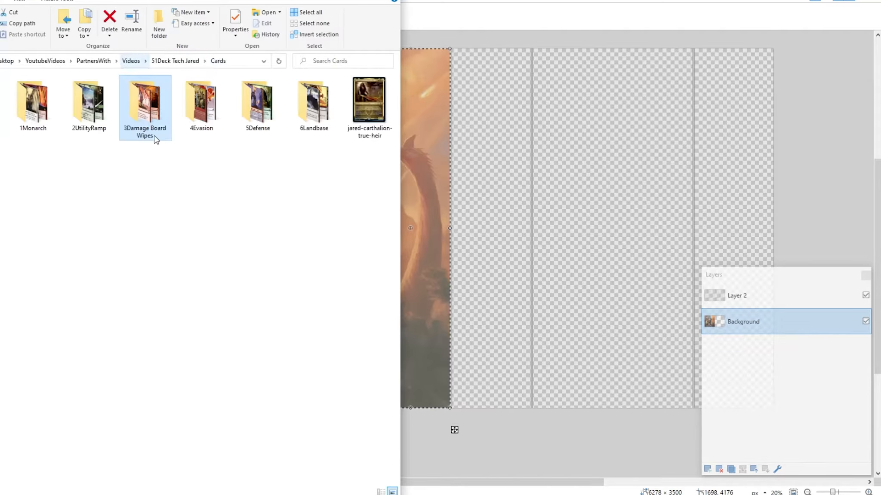
double_click(182, 111)
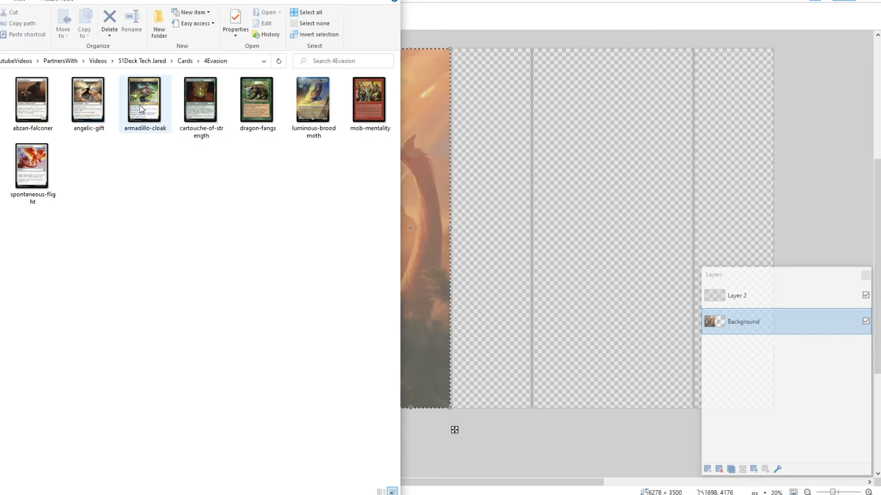
double_click(141, 108)
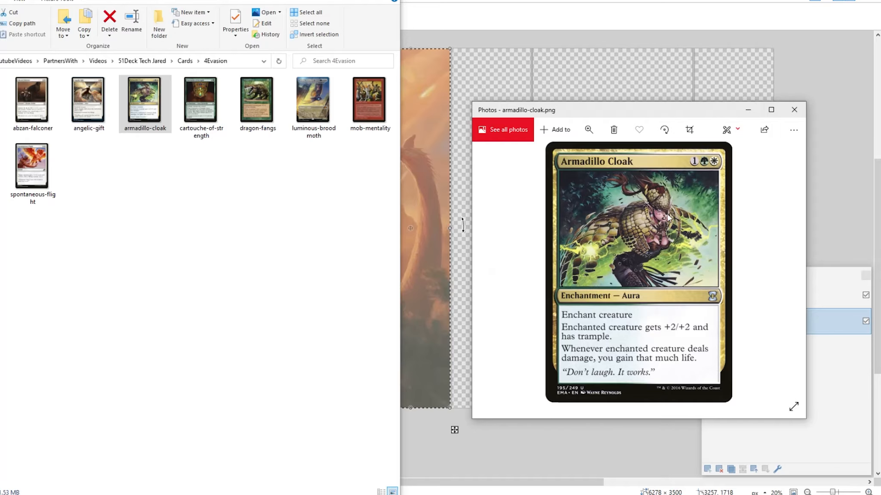
left_click(784, 110)
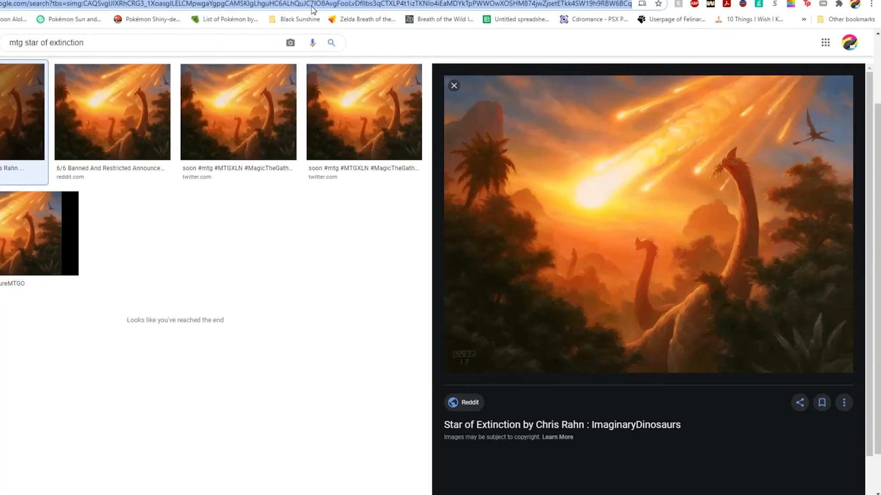
Step: Search the web for "mtg armadillo cloak art" in the browser and preview a wallpaper among the image results
type("mtg armadil")
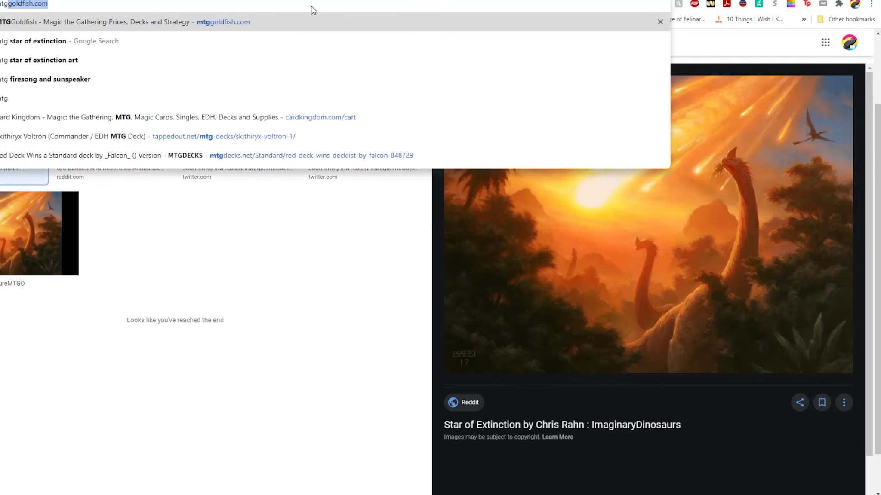
type("lo cloak artr")
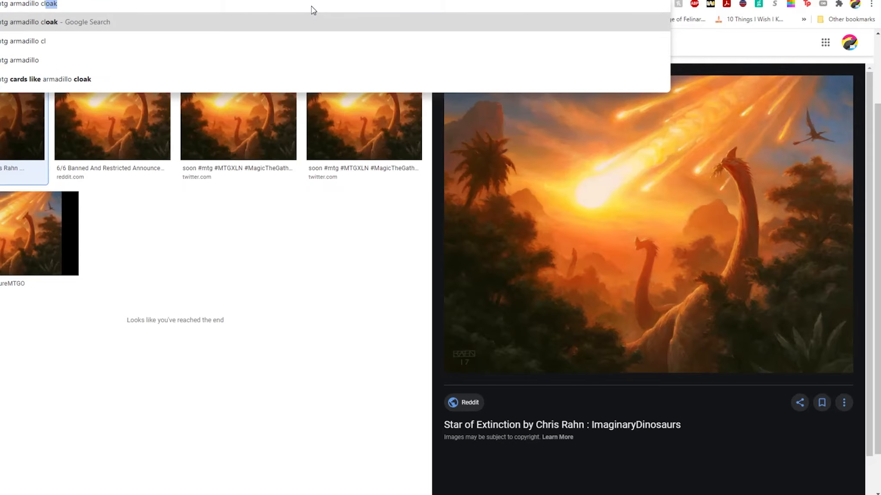
key("Return")
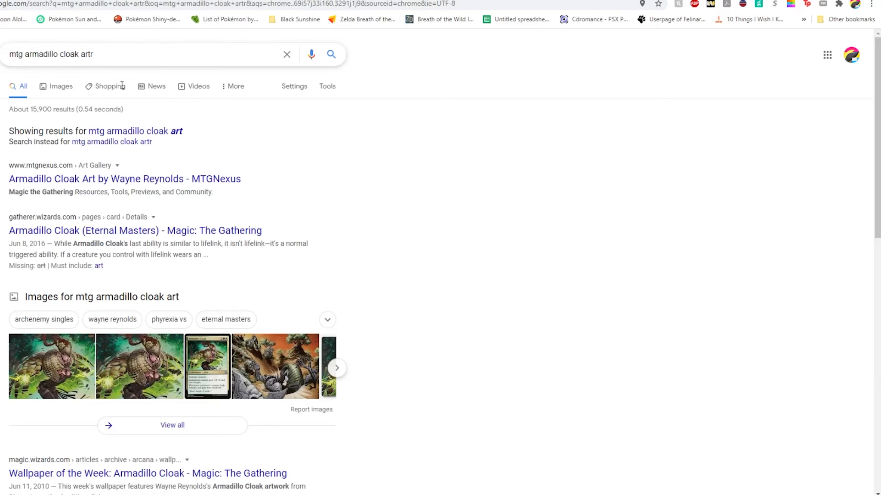
left_click(177, 130)
left_click(63, 91)
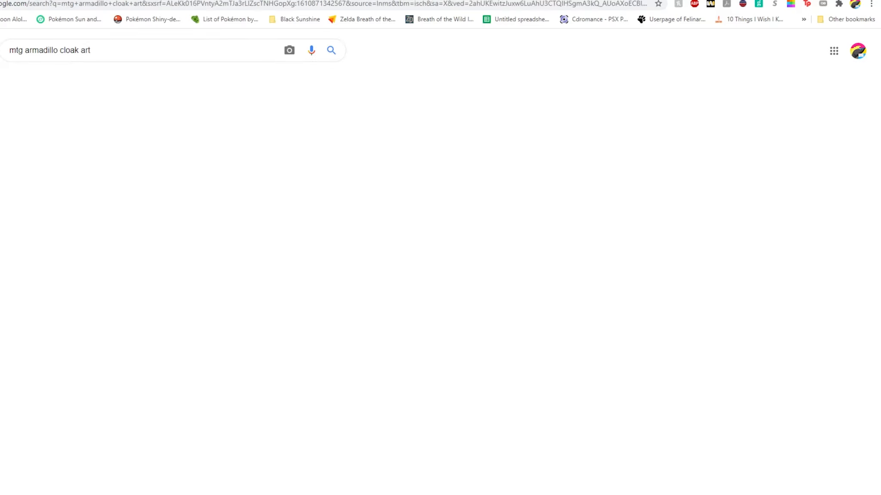
left_click(19, 173)
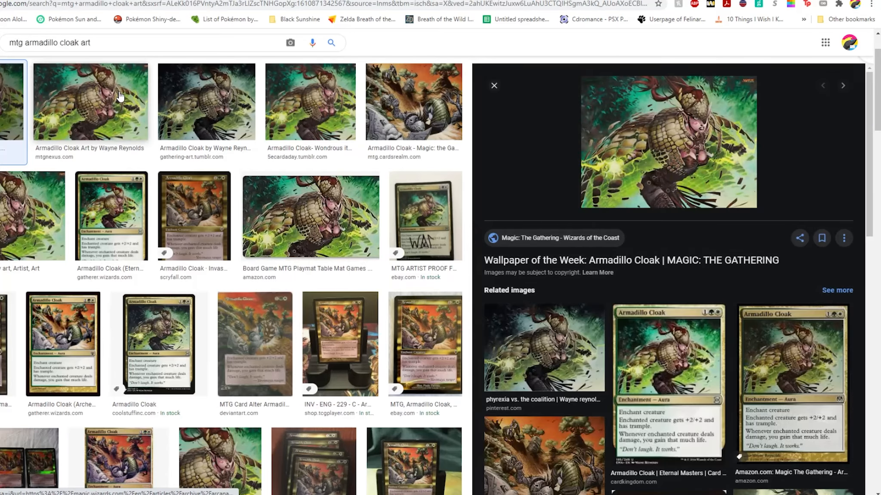
Step: Run a reverse image search on the mtgnexus.com Armadillo Cloak artwork and list its large versions
left_click(129, 127)
right_click(587, 162)
left_click(656, 300)
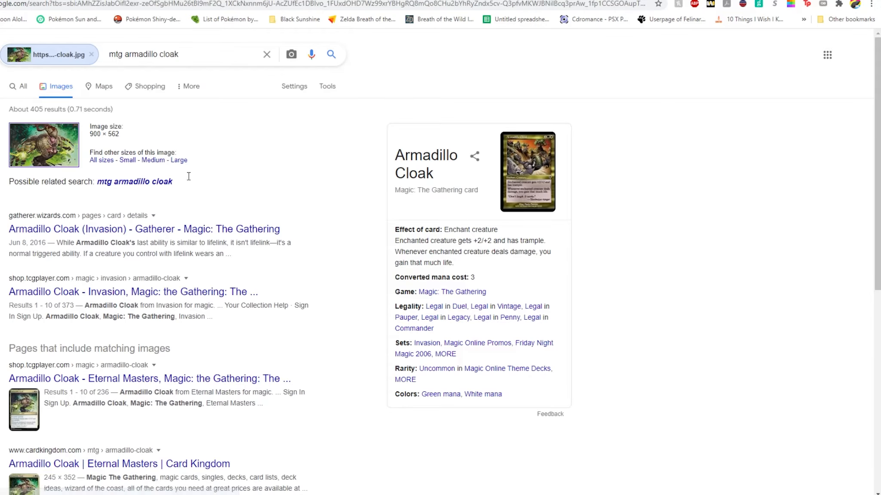
left_click(180, 162)
Step: Compare the large Armadillo Cloak results and copy the 2560x1600 wallpaper image from Dream Wallpaper
left_click(42, 202)
right_click(633, 255)
left_click(590, 446)
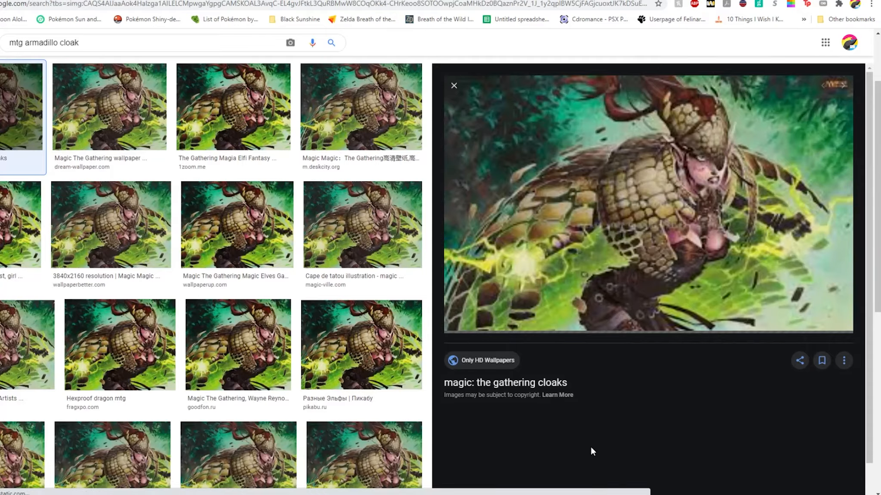
right_click(547, 208)
left_click(90, 128)
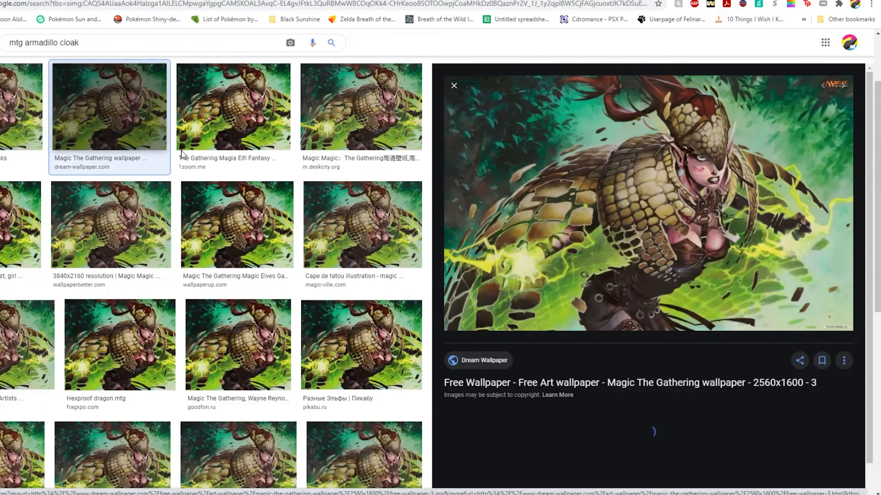
right_click(523, 200)
left_click(566, 313)
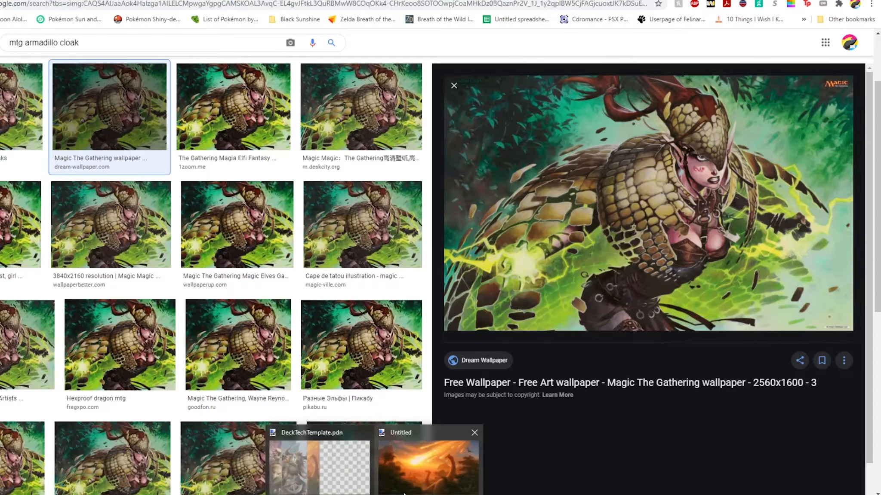
Step: Switch to paint.net, paste the Armadillo Cloak artwork into the Star of Extinction image and crop the image to it
left_click(429, 465)
key("ctrl+v")
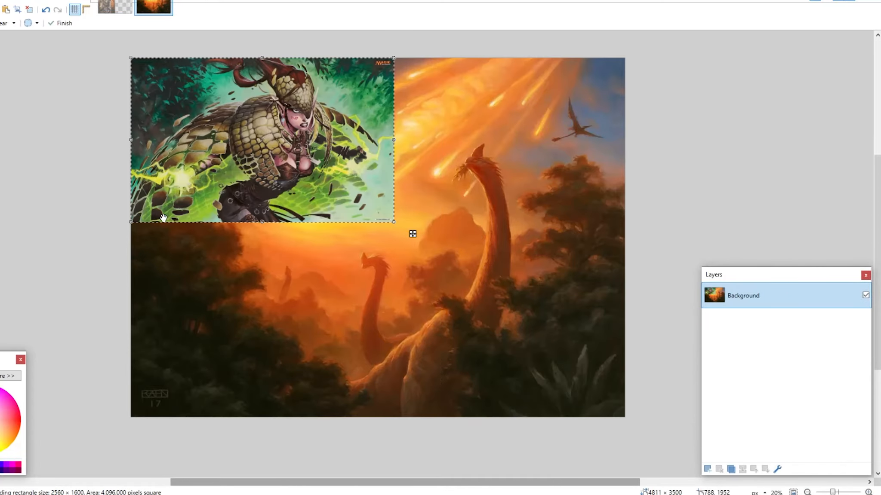
left_click(17, 9)
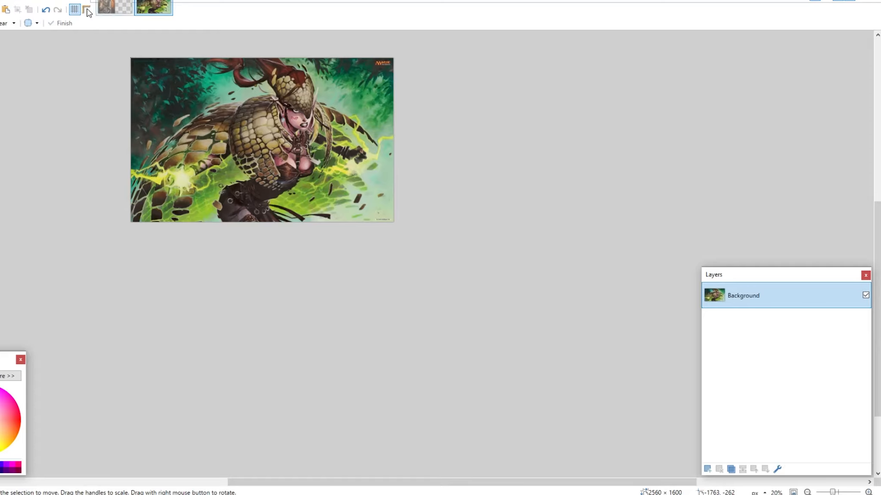
Step: Resize the Armadillo Cloak image to a height of 3500 pixels, maintaining the aspect ratio
left_click(12, 2)
left_click(8, 20)
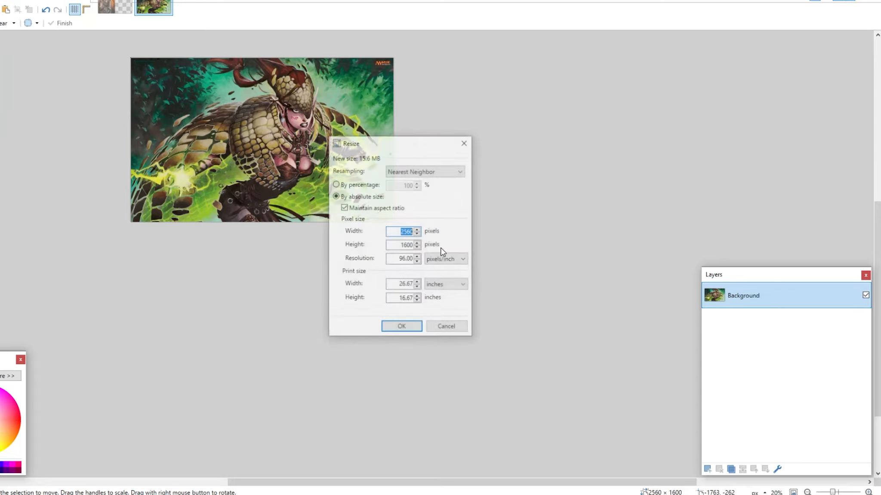
type("35")
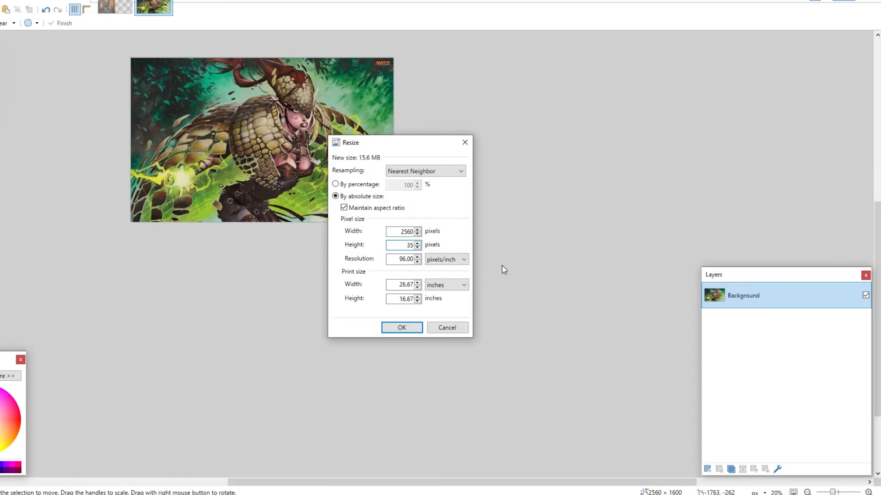
type("00")
key("Return")
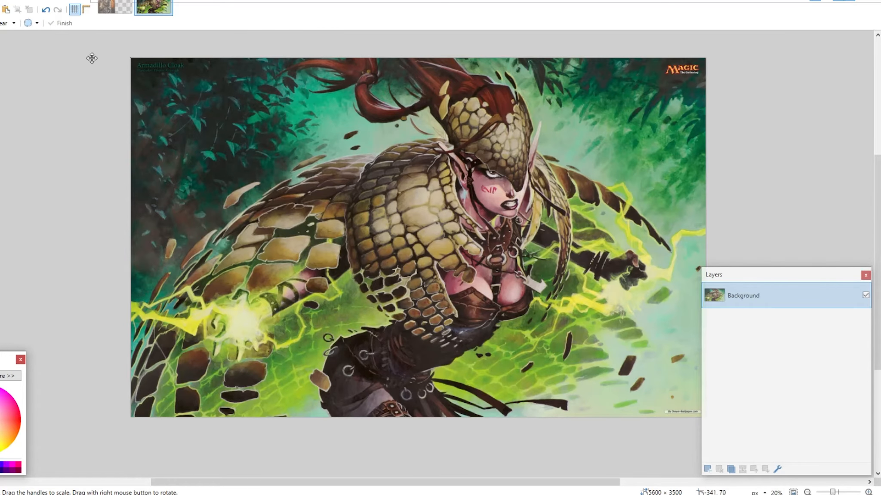
Step: Copy the template's empty fourth panel and paste it into the Armadillo Cloak image as a 766 × 3500 selection
left_click(116, 8)
key("s")
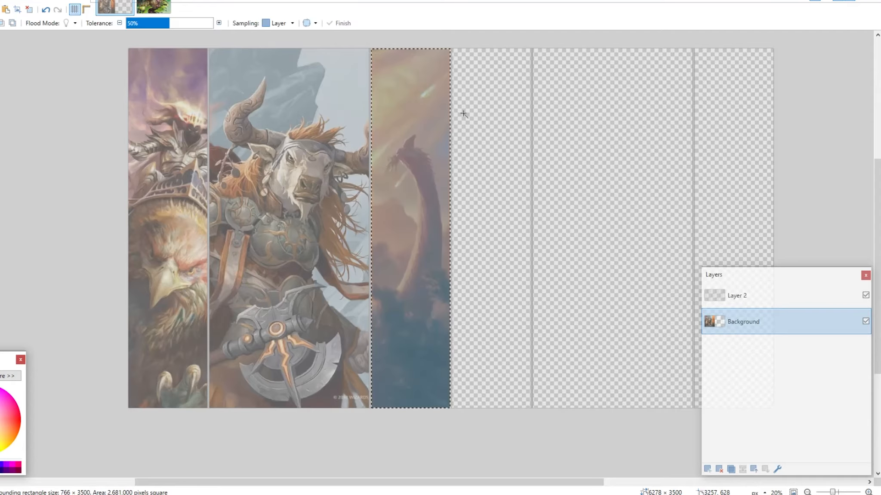
left_click(467, 113)
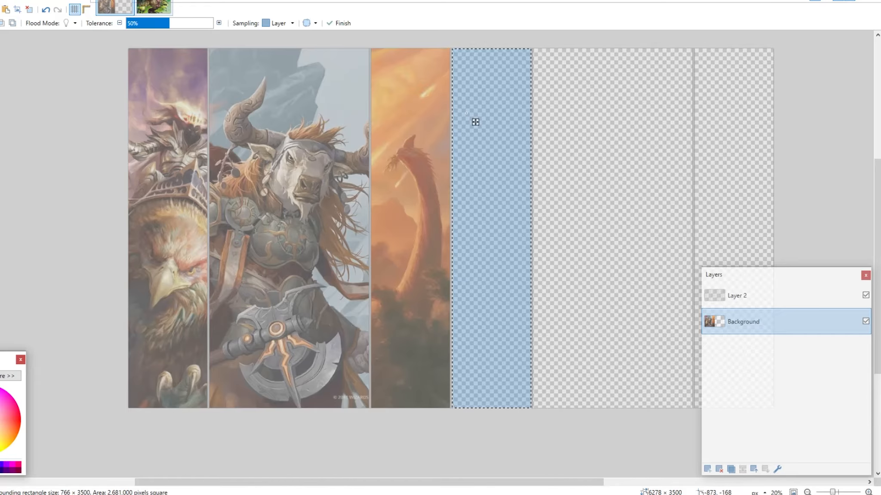
left_click(155, 8)
key("ctrl+v")
Step: Place the selection outline over the armored woman's helmet and face, flush with the artwork's upper edge
left_click_drag(490, 163, 517, 140)
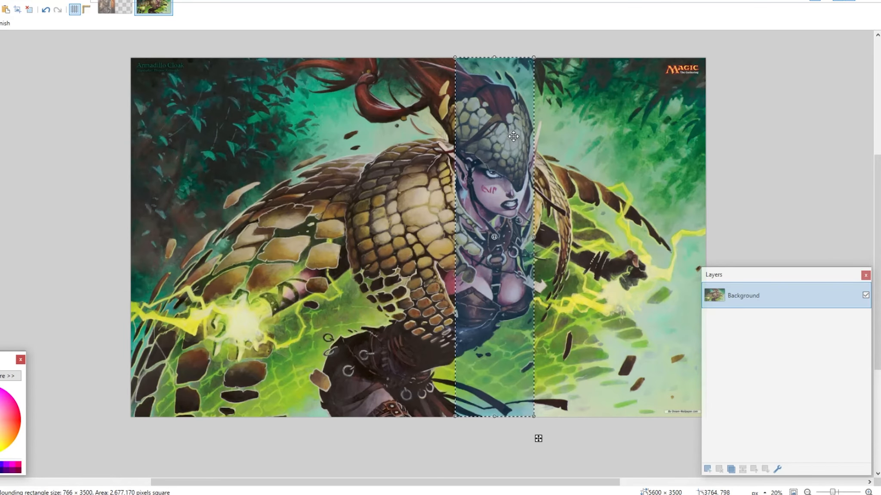
scroll(517, 139, "up", 5)
scroll(509, 92, "up", 3)
scroll(488, 152, "up", 1)
scroll(442, 88, "up", 3)
left_click_drag(428, 134, 431, 153)
scroll(420, 95, "down", 10)
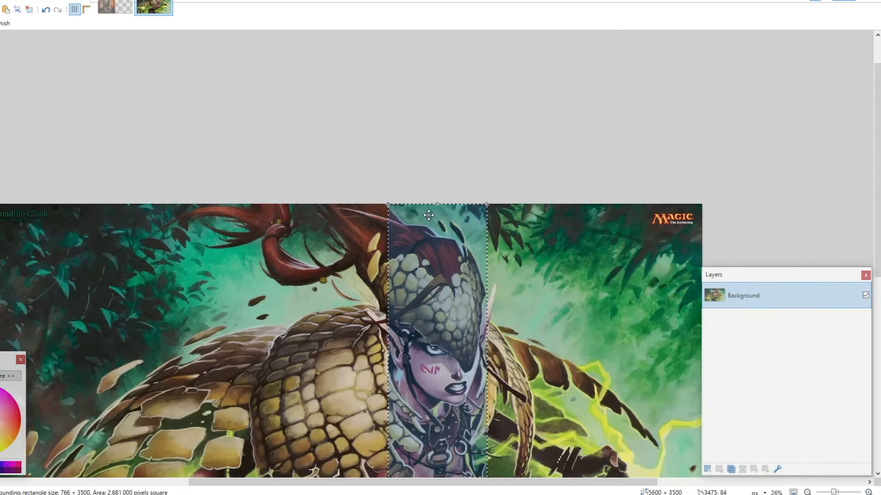
scroll(429, 215, "down", 2)
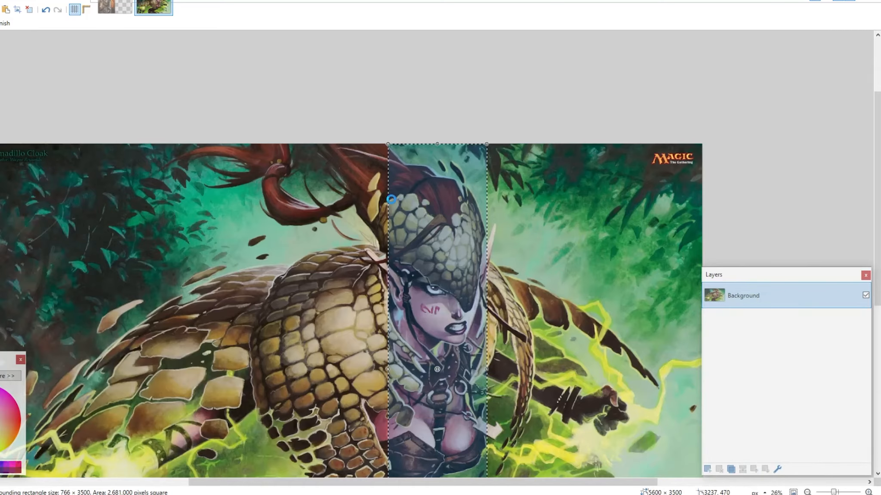
Step: Copy the selected slice, paste it into the template, align it with the fourth panel's upper-left corner and deselect it
left_click(115, 8)
key("ctrl+v")
scroll(489, 149, "up", 11)
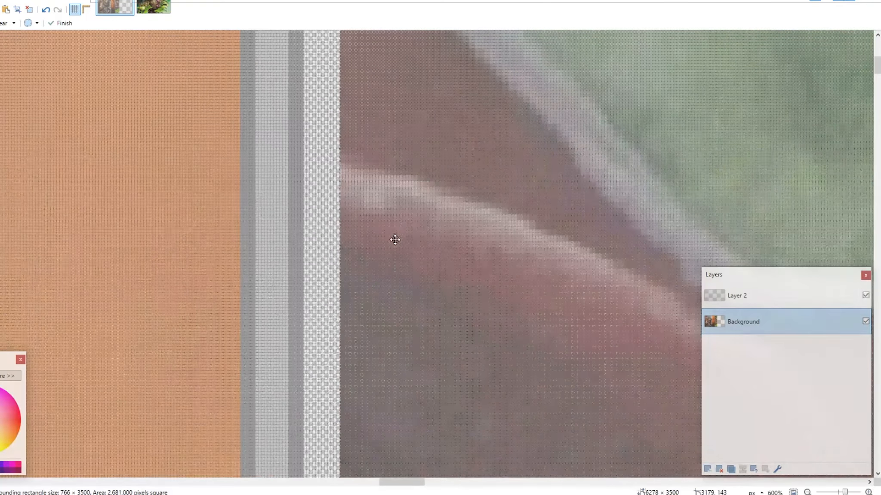
scroll(395, 240, "up", 3)
left_click_drag(383, 195, 341, 184)
scroll(330, 199, "down", 10)
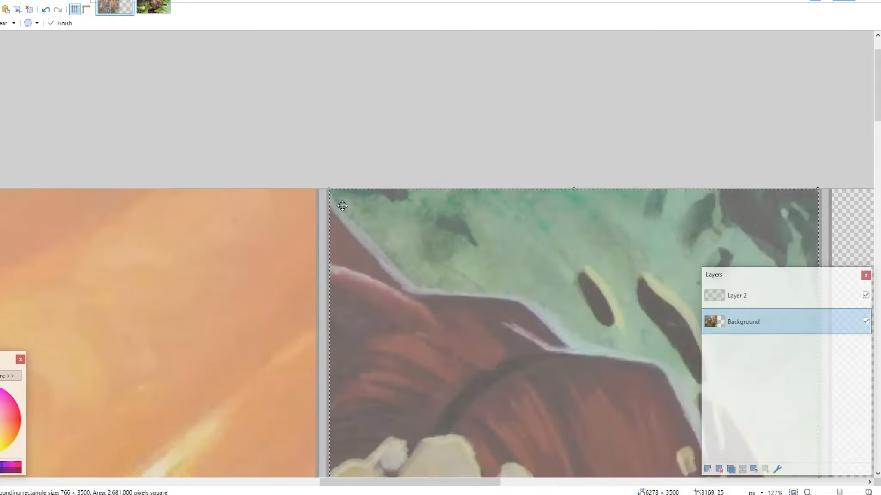
scroll(348, 200, "right", 3)
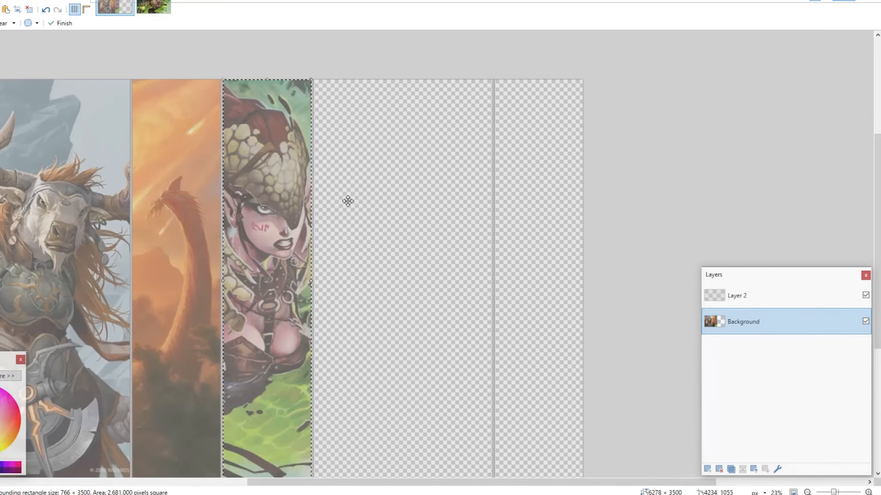
key("ctrl+d")
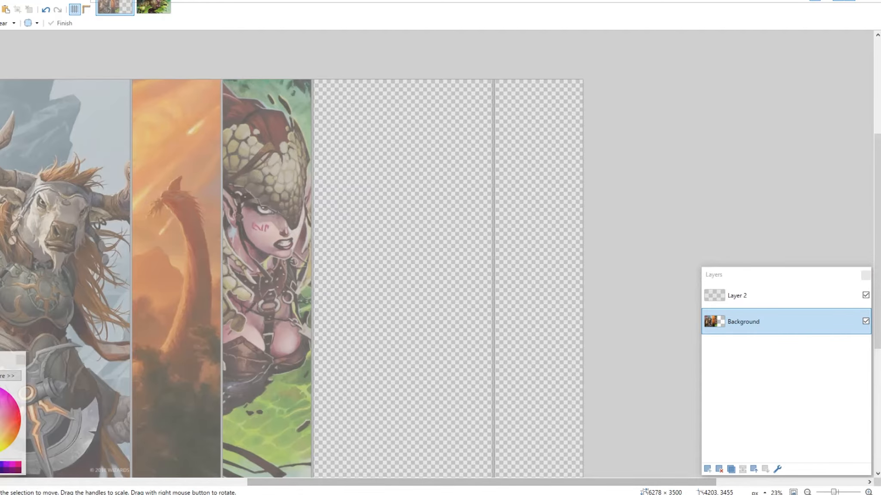
Step: Open the 5Defense subfolder of the Cards folder and view the bolt-bend card image
key("alt+Tab")
left_click(182, 64)
double_click(243, 96)
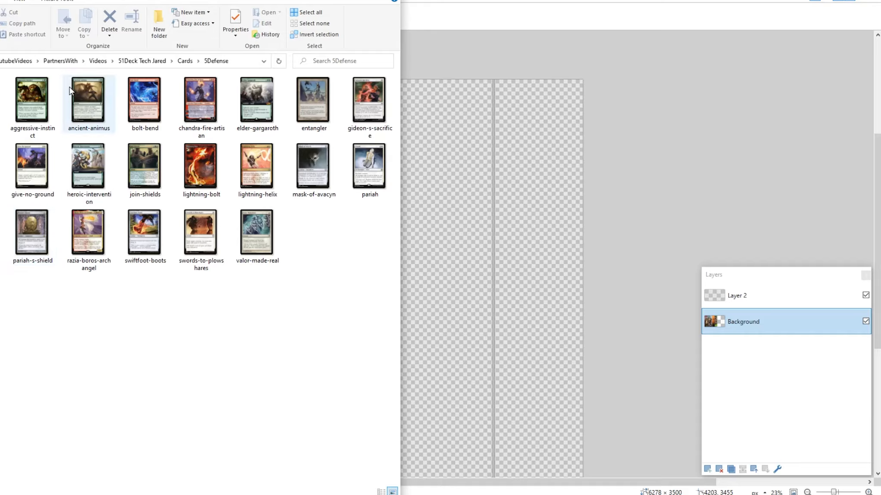
double_click(150, 102)
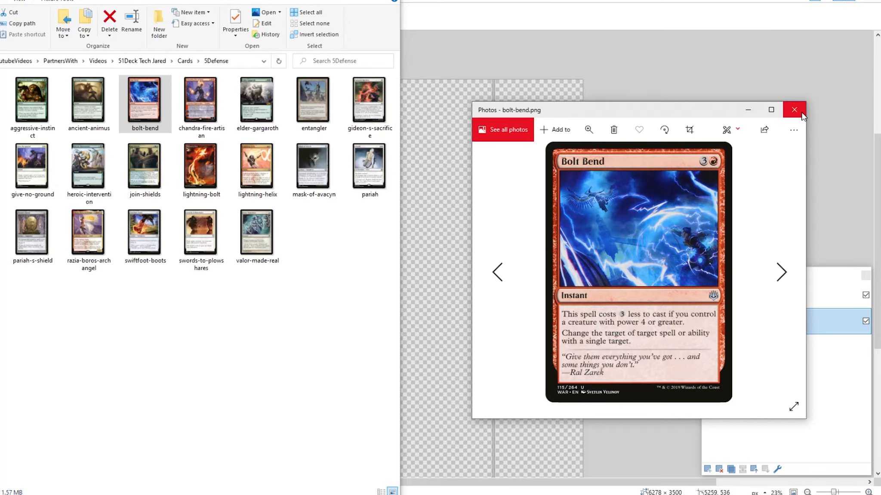
left_click(800, 112)
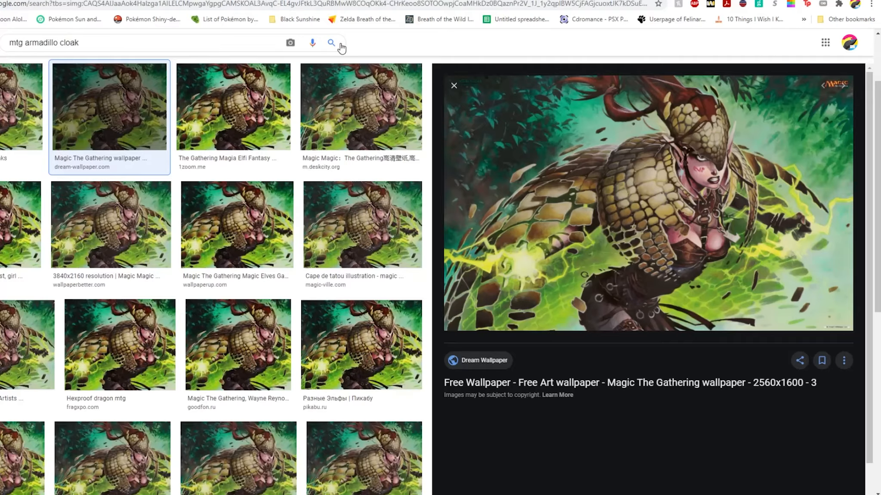
Step: Search for images of "mtg bolt bend" in the browser and run a reverse image search on the Art of MtG artwork
left_click(307, 5)
type("mtg bolt bend")
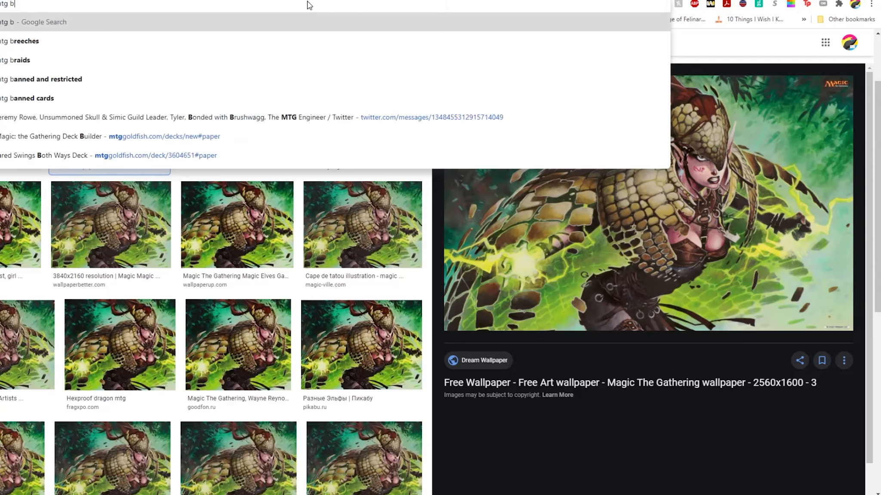
key("Return")
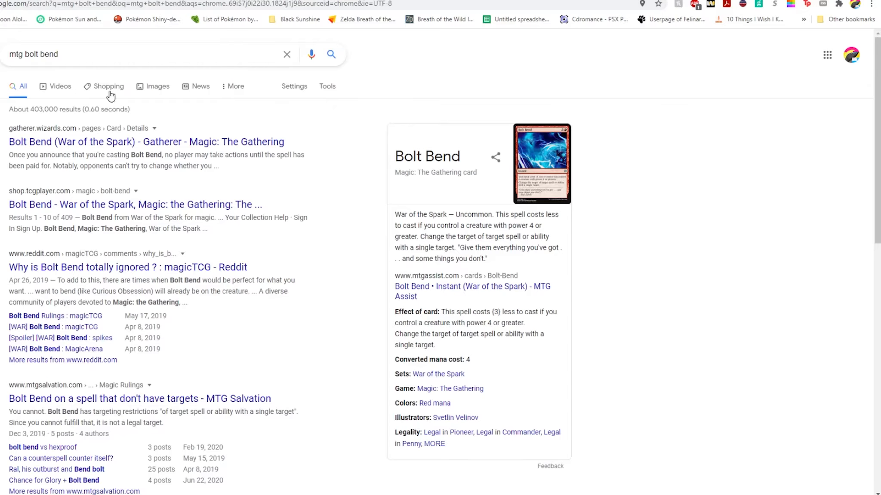
left_click(140, 87)
left_click(137, 165)
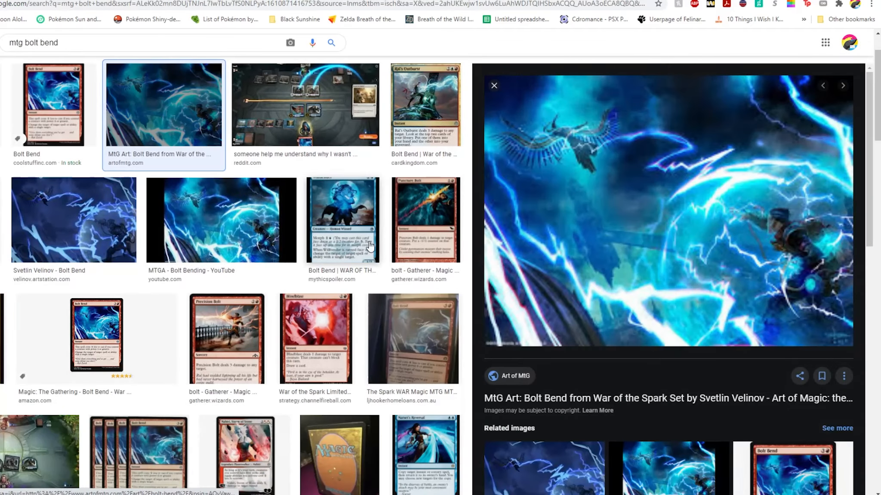
right_click(680, 237)
left_click(753, 377)
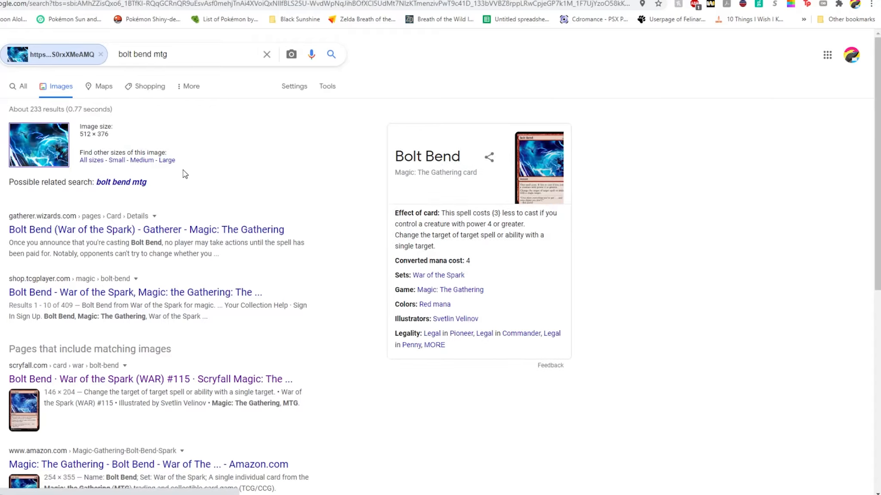
Step: List the larger versions of the Bolt Bend artwork and copy the 1389 × 1021 Reddit image
left_click(161, 162)
left_click(19, 218)
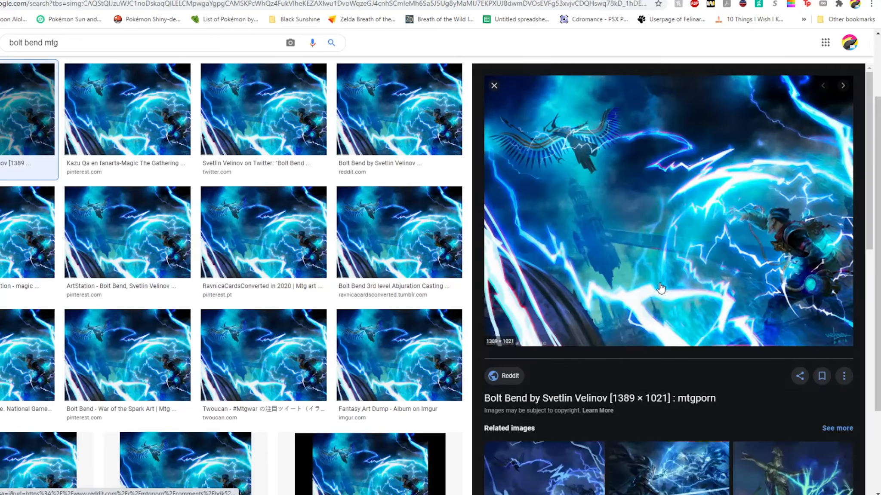
right_click(612, 220)
left_click(645, 333)
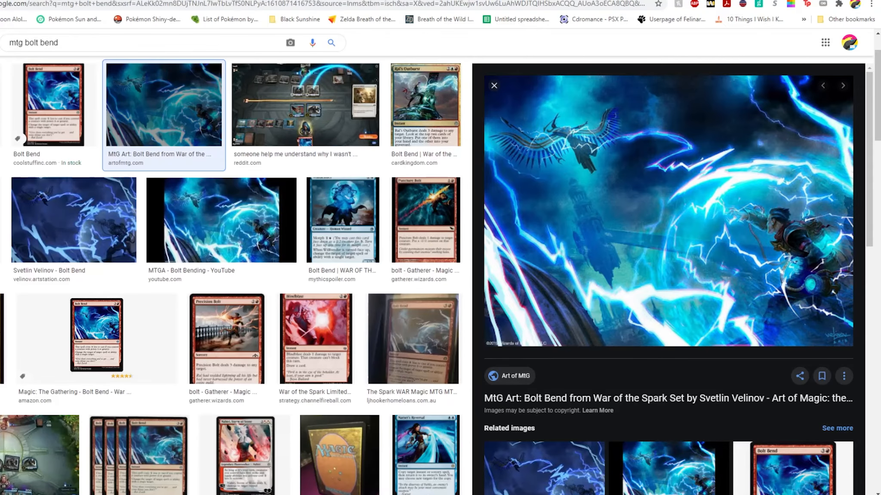
Step: Switch to Paint.NET, paste the Bolt Bend artwork over the armored woman image and crop the image to it
left_click(442, 476)
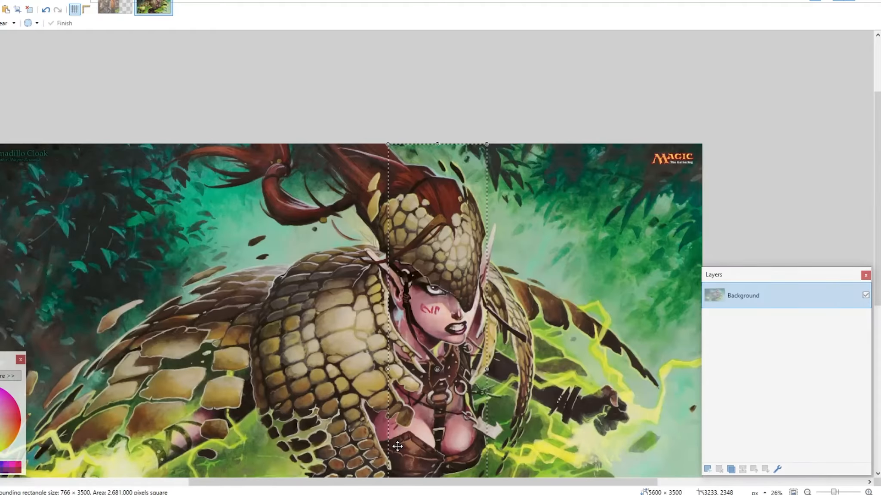
key("ctrl+v")
left_click(19, 11)
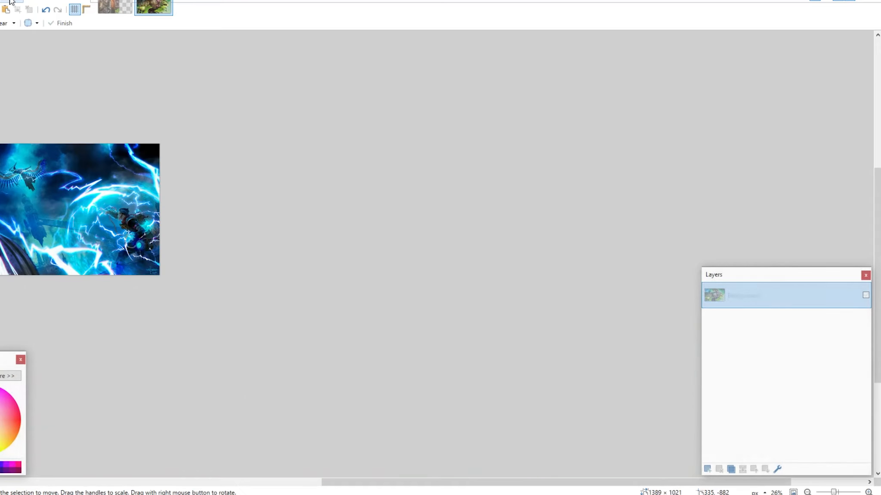
Step: Resize the Bolt Bend image to a height of 3500 pixels, maintaining its aspect ratio
left_click(1, 0)
left_click(6, 21)
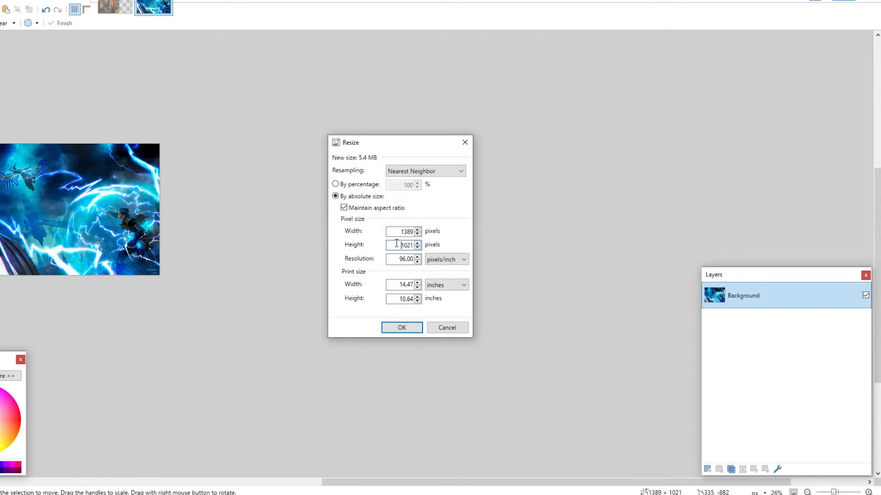
type("3500")
key("Return")
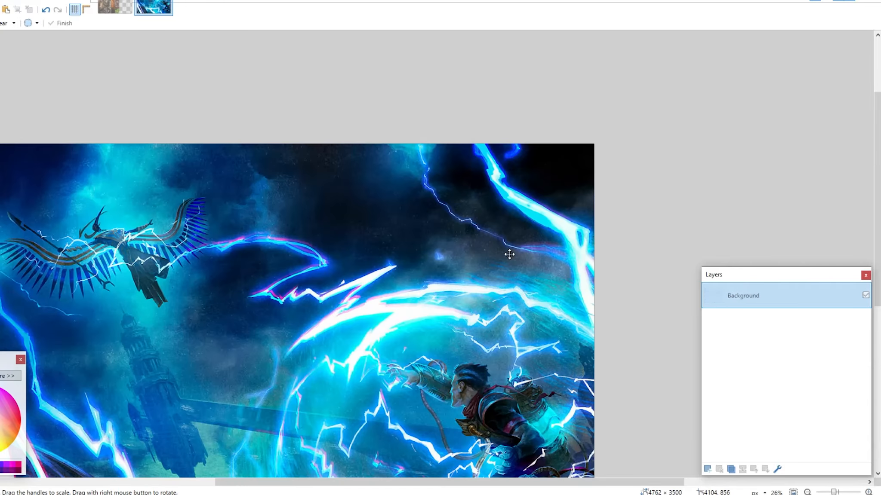
Step: Select the empty fifth panel in the template and transfer its selection outline to the Bolt Bend artwork
left_click(122, 12)
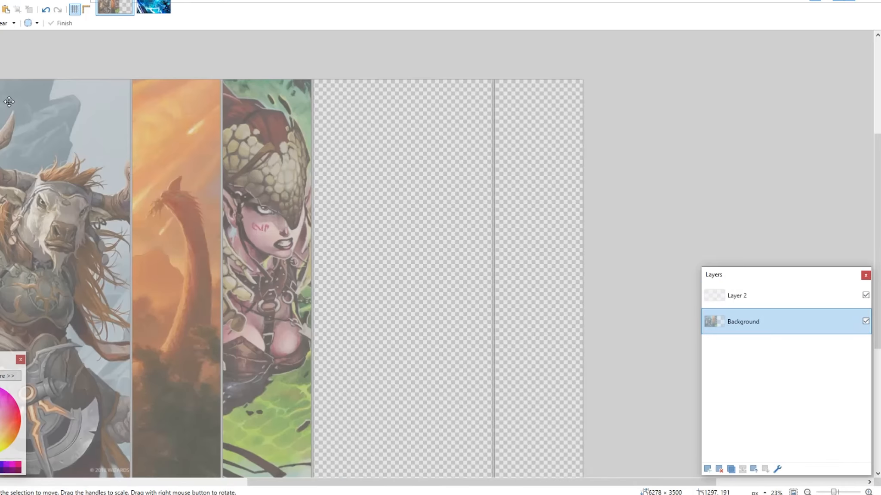
left_click(0, 94)
left_click(371, 177)
key("ctrl+c")
key("ctrl+Tab")
key("ctrl+v")
Step: Move the selection outline over the man casting lightning in the right part of the artwork
scroll(327, 202, "down", 4)
left_click_drag(499, 217, 768, 176)
scroll(421, 219, "up", 2)
scroll(384, 209, "up", 5)
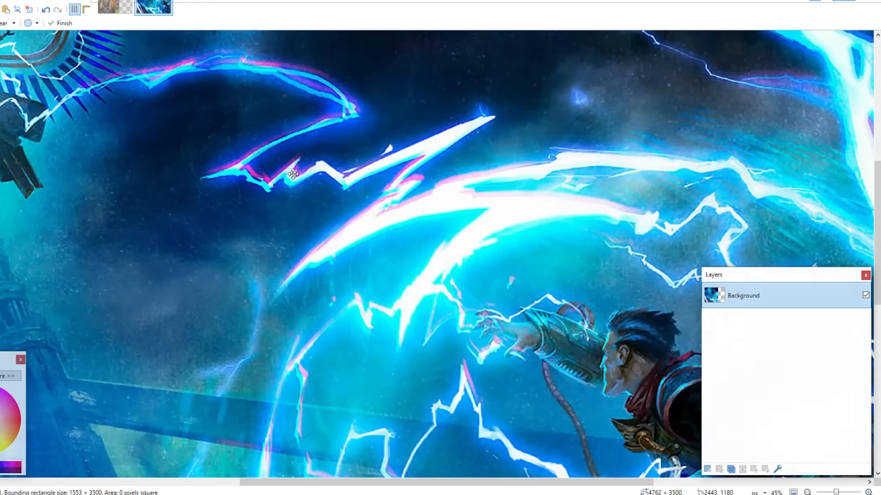
scroll(255, 190, "down", 2)
scroll(255, 189, "down", 5)
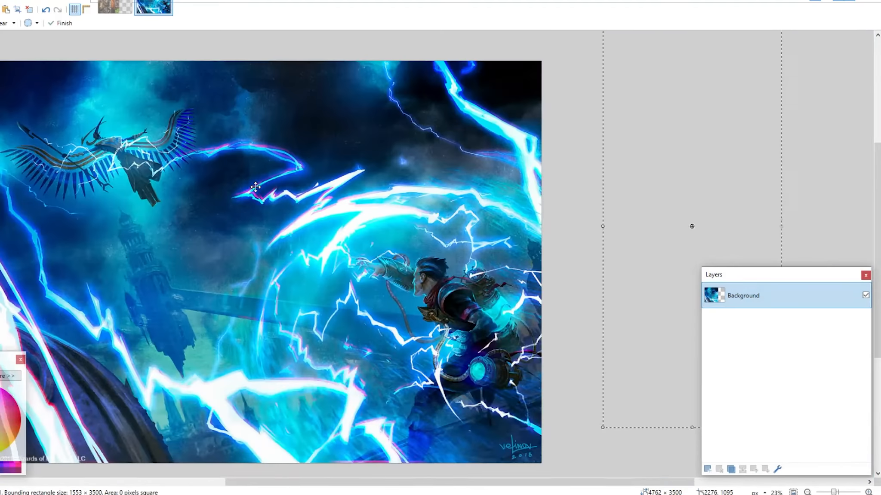
left_click_drag(627, 132, 414, 164)
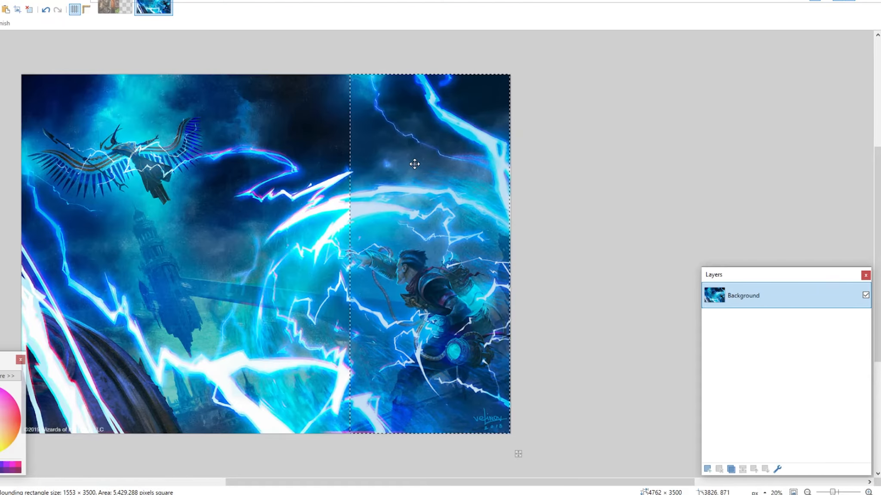
Step: Align the selection outline flush with the artwork's upper-right corner
scroll(458, 80, "up", 14)
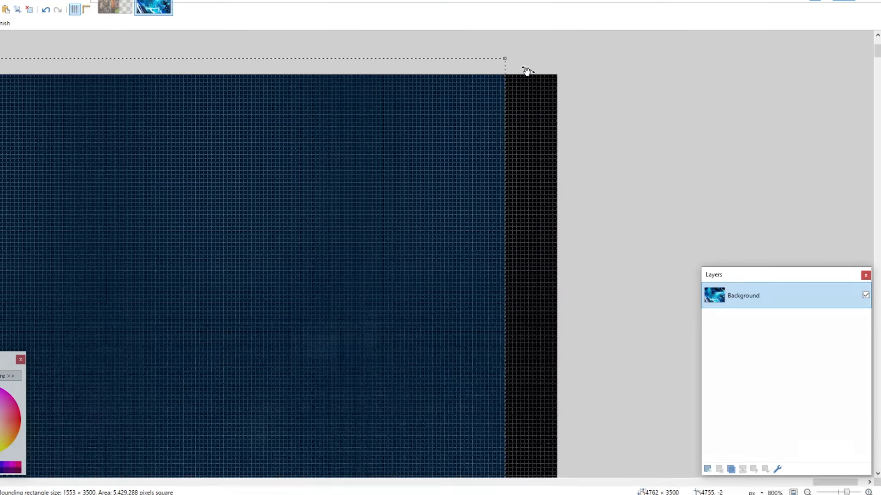
left_click_drag(420, 107, 500, 133)
scroll(499, 134, "down", 9)
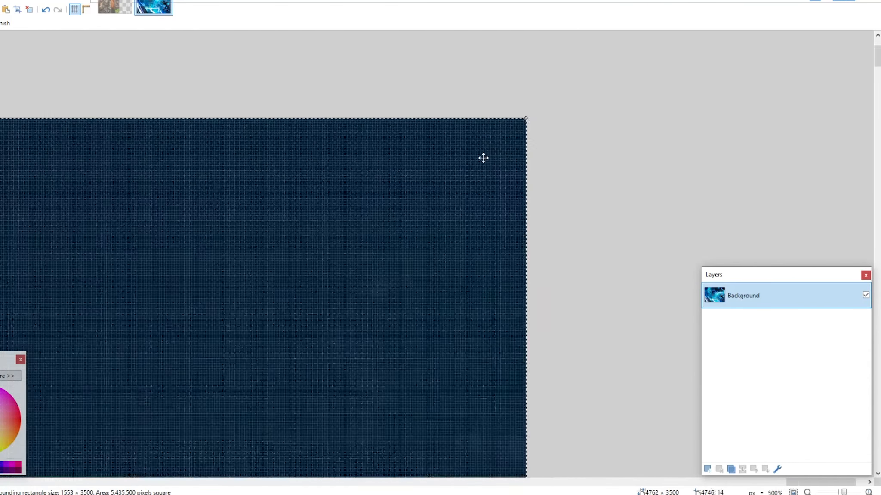
scroll(385, 169, "down", 6)
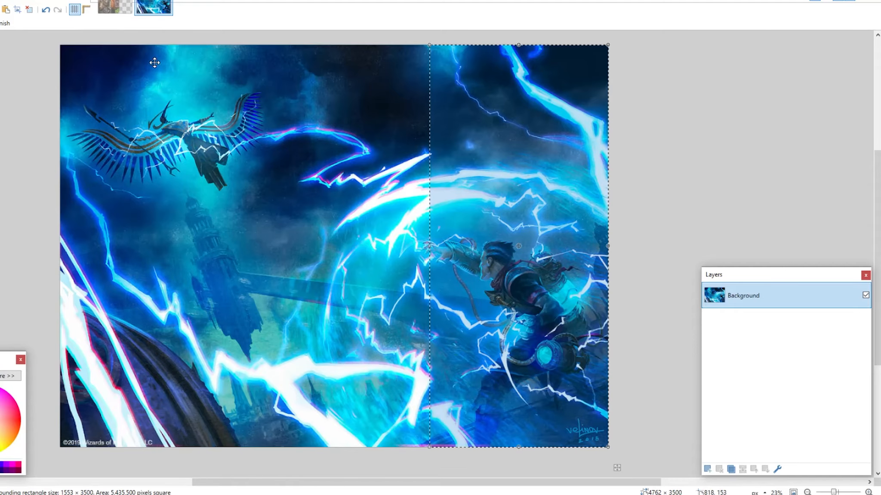
Step: Shift the selection outline slightly left over the lightning caster, keeping it flush with the artwork's upper edge
left_click_drag(478, 181, 459, 181)
scroll(421, 34, "up", 3)
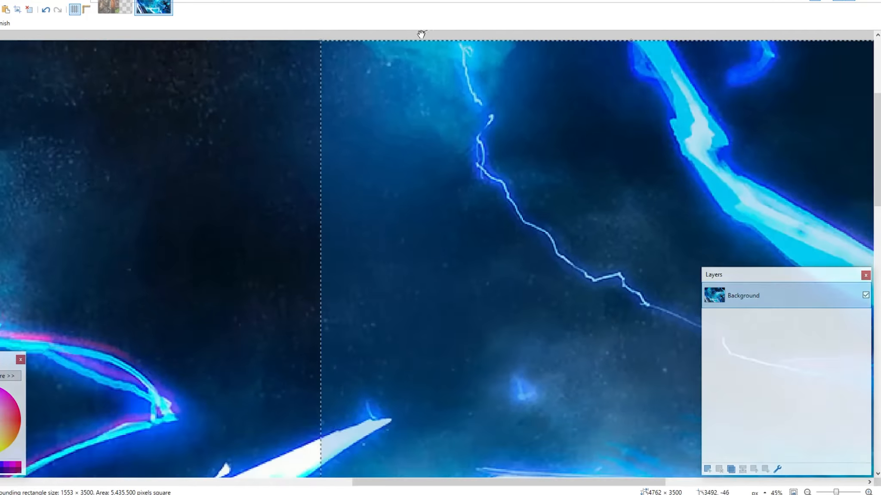
scroll(420, 34, "up", 6)
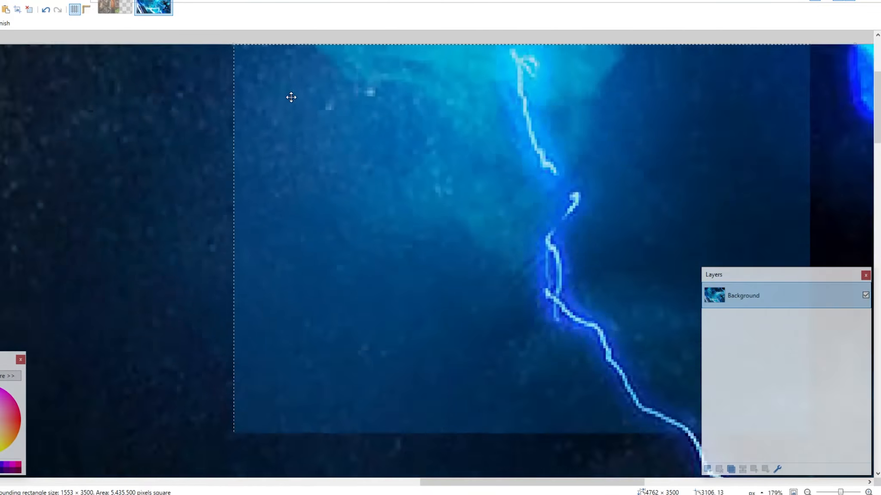
scroll(252, 59, "up", 2)
scroll(445, 149, "down", 6)
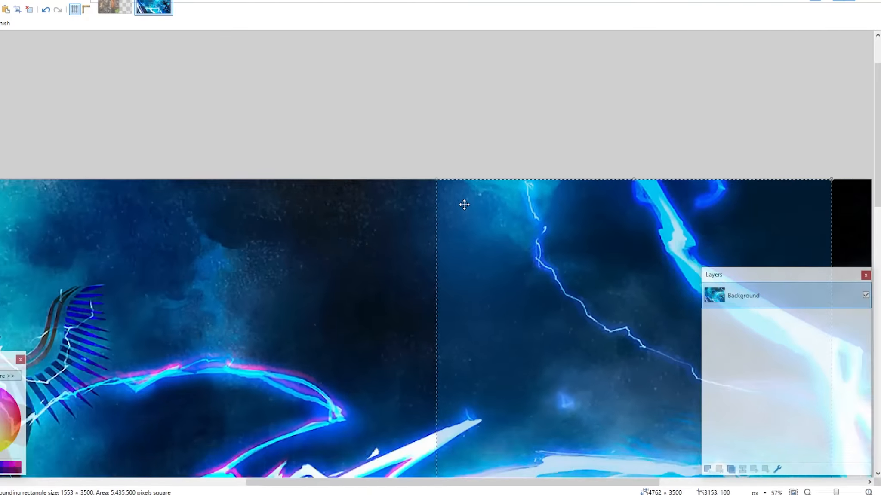
scroll(464, 205, "down", 4)
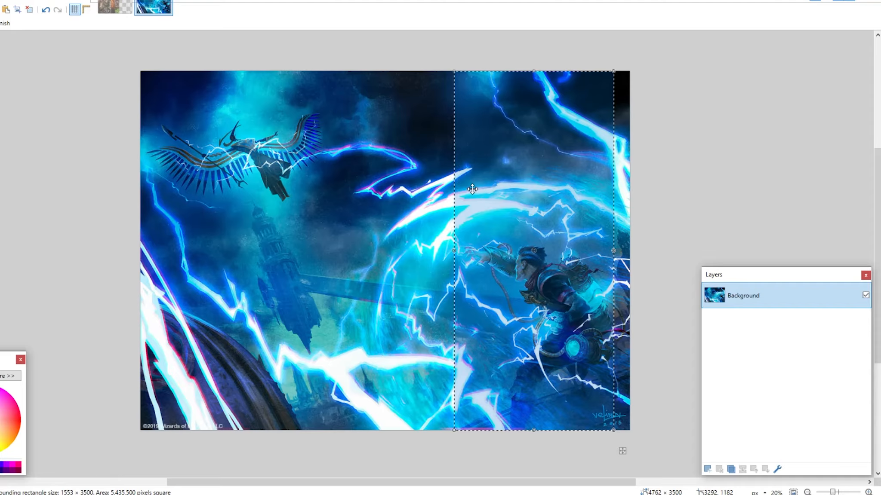
Step: Copy the selected slice into the template and move it onto the empty fifth panel
left_click(114, 8)
key("ctrl+v")
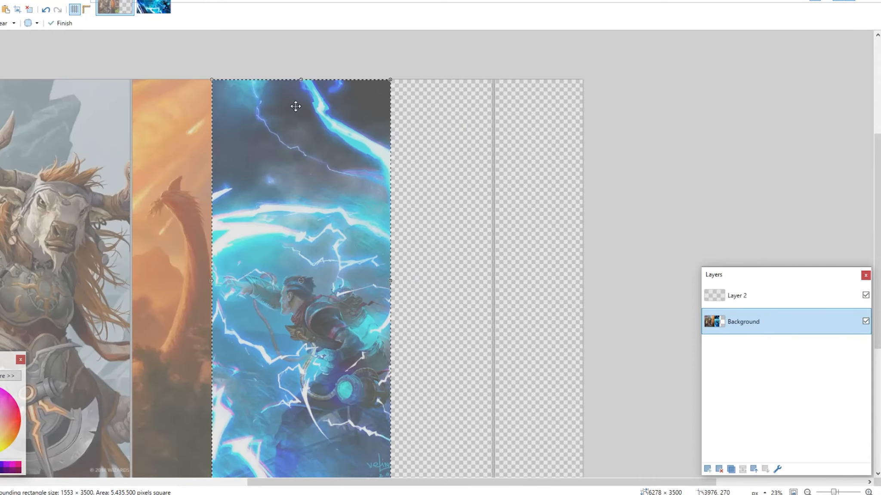
left_click_drag(296, 106, 404, 116)
Step: Align the pasted slice exactly with the fifth panel's upper-left corner and deselect it
scroll(271, 75, "up", 8)
scroll(375, 82, "up", 5)
left_click_drag(515, 375, 358, 114)
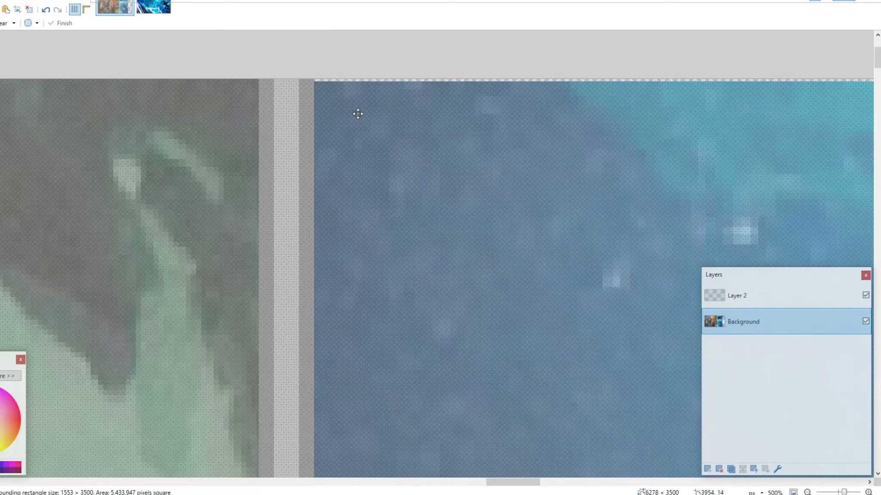
scroll(358, 114, "down", 12)
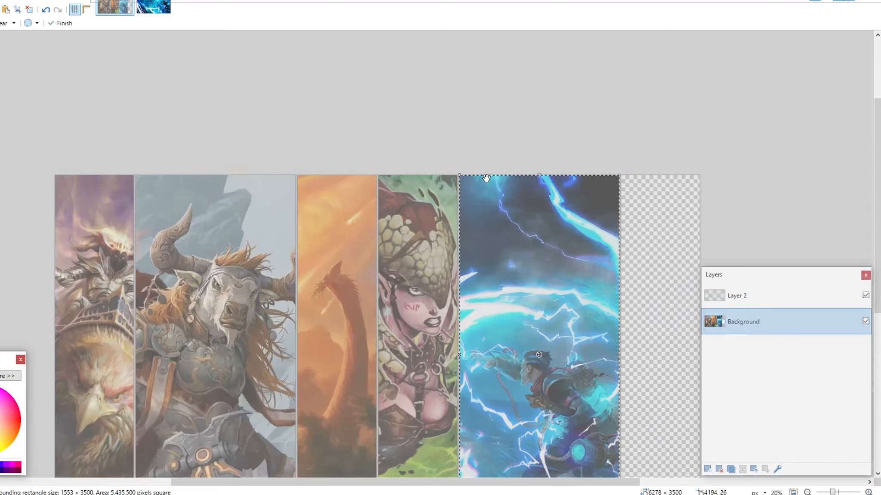
scroll(486, 178, "down", 3)
scroll(486, 178, "down", 1)
key("ctrl+d")
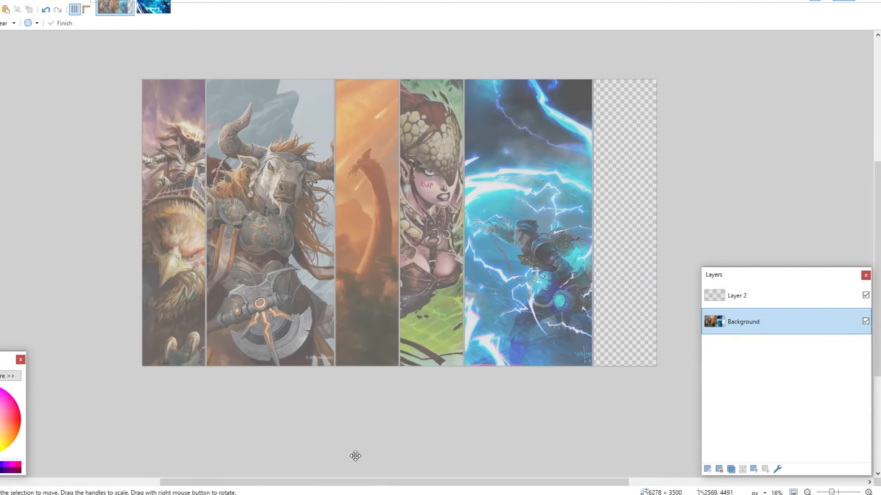
Step: Switch to the file browser and open the 6Landbase subfolder of the Cards folder
key("alt+Tab")
left_click(186, 64)
double_click(315, 117)
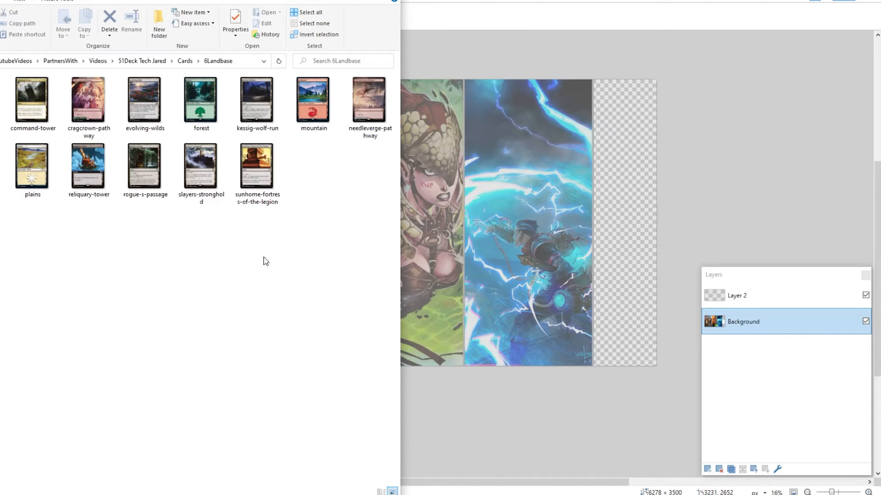
Step: Switch to the browser and search for images of "mtg sunhome"
left_click(345, 494)
left_click(171, 4)
type("mtg ")
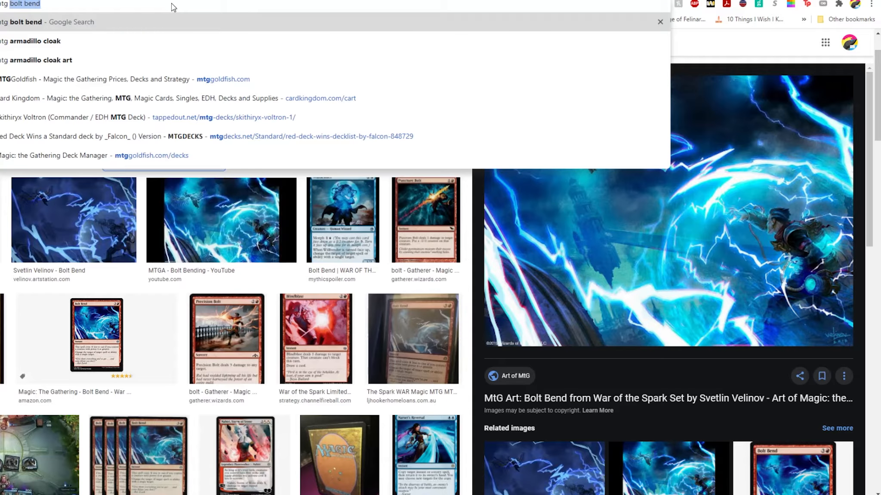
type("sunhome")
key("Return")
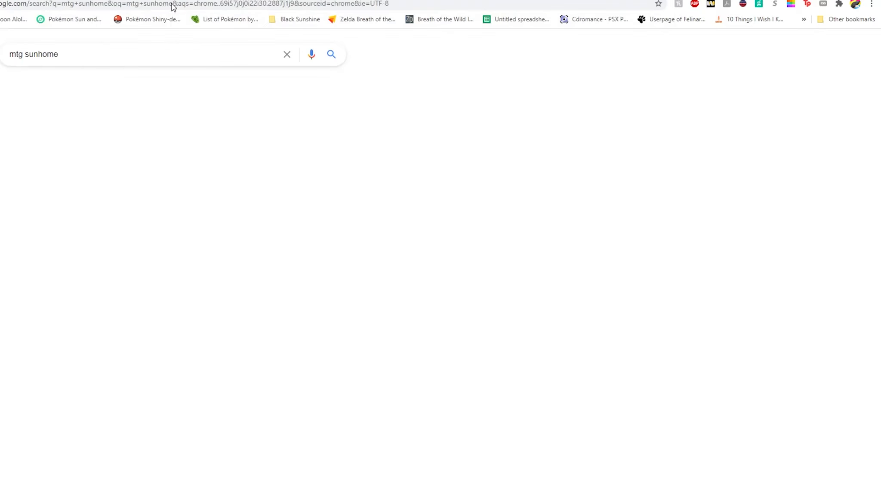
left_click(111, 97)
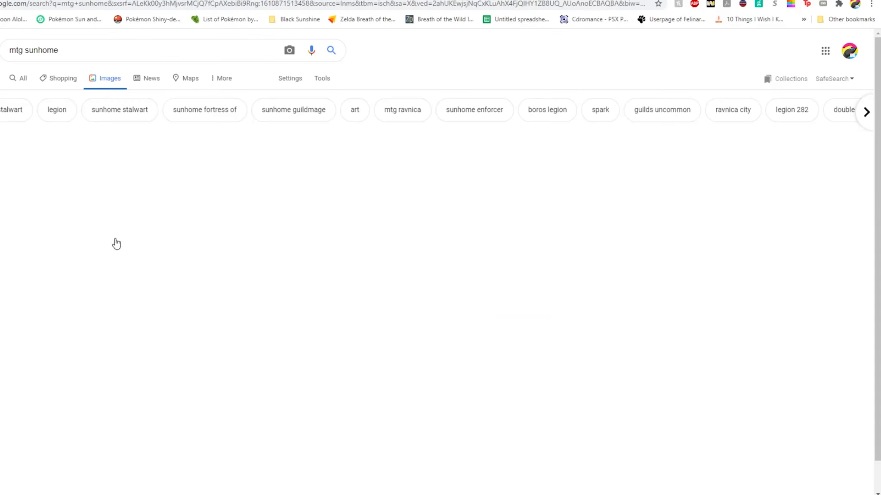
scroll(63, 183, "down", 2)
Step: Run a reverse image search on the Ravnica Preview Sketches artwork of Sunhome and list its larger sizes
right_click(693, 192)
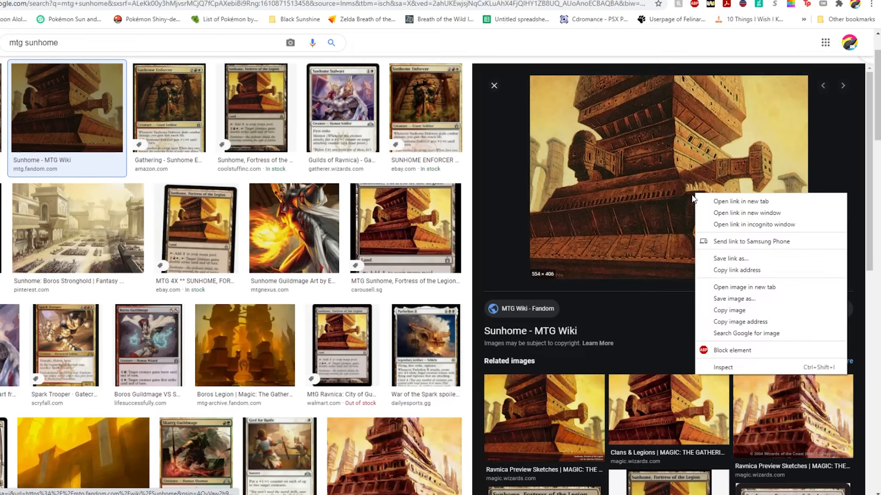
left_click(593, 400)
right_click(677, 188)
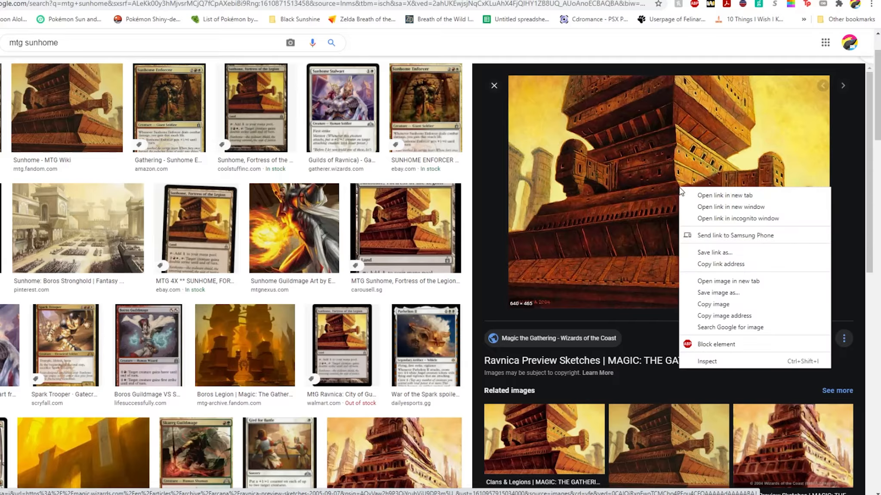
left_click(739, 326)
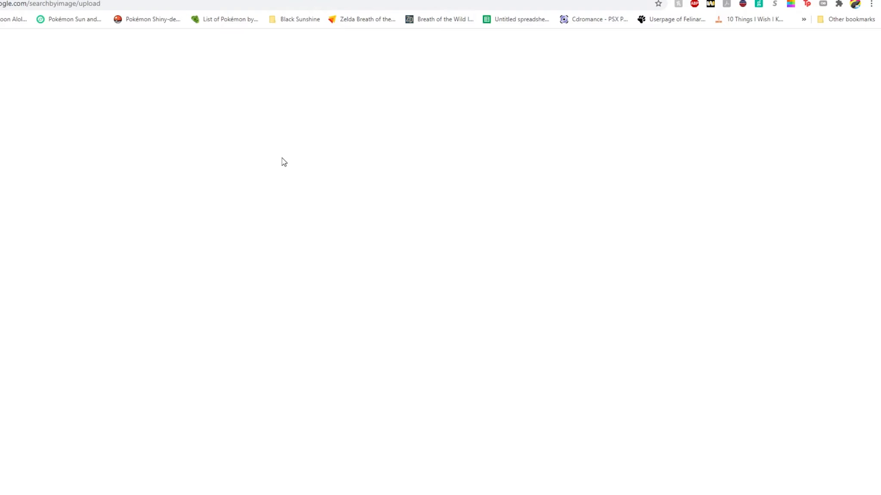
left_click(151, 161)
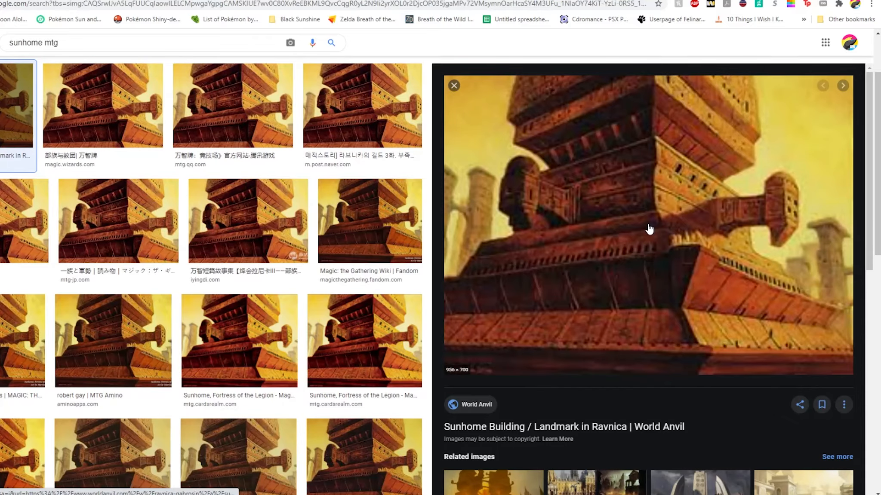
Step: Choose a different matching Sunhome image from the results and copy it
right_click(635, 220)
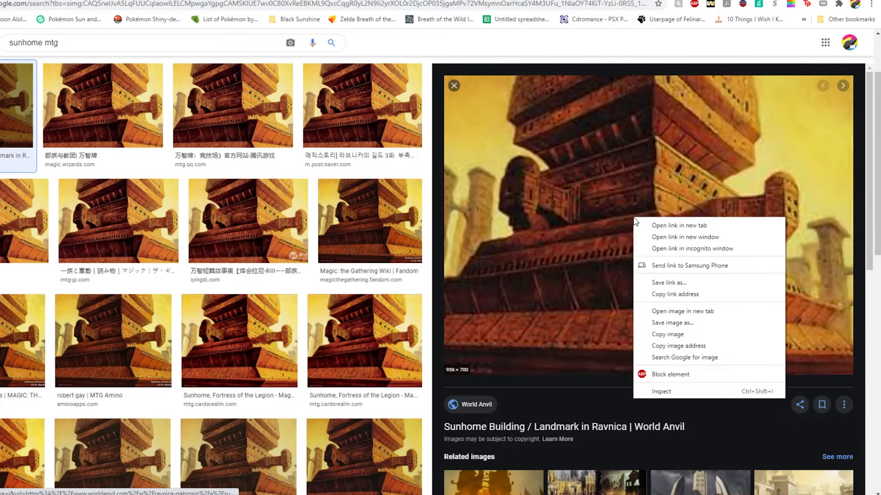
left_click(103, 106)
right_click(533, 199)
left_click(597, 318)
Step: Switch to Paint.NET, paste the Sunhome artwork over the Bolt Bend image and crop the image to it
left_click(419, 485)
key("ctrl+v")
left_click(18, 12)
left_click(1, 0)
left_click(2, 24)
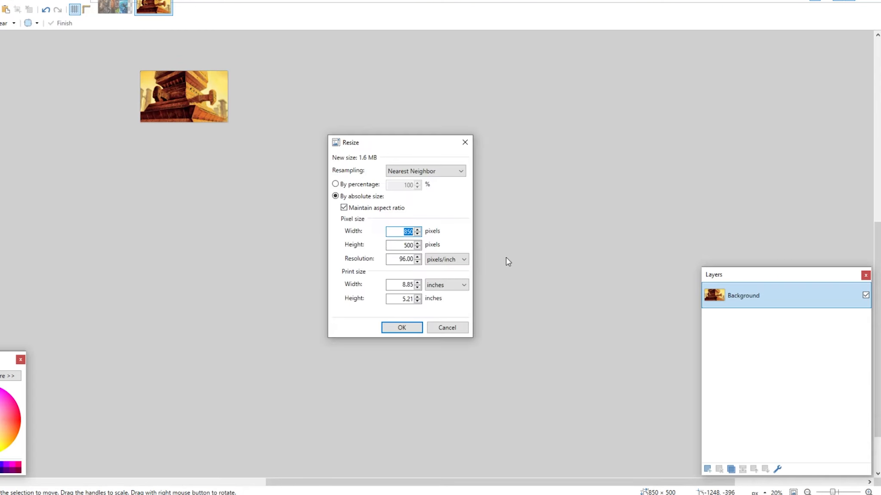
type("350")
key("Return")
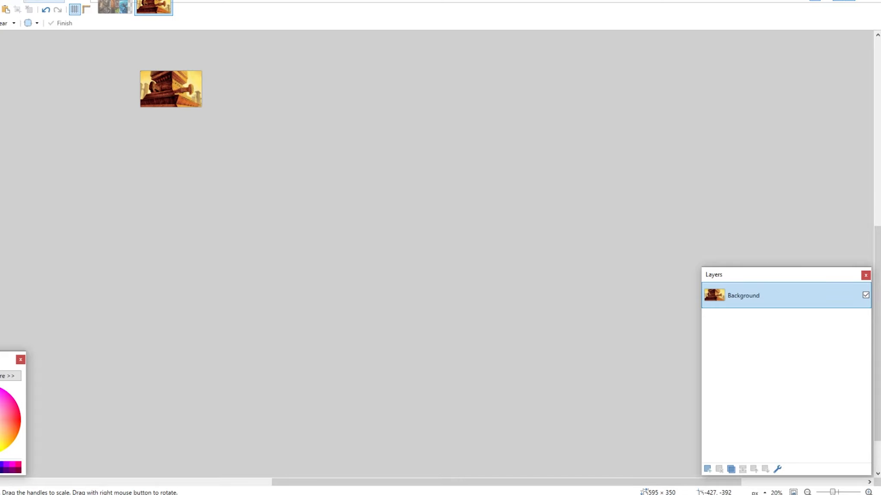
key("ctrl+z")
Step: Resize the Sunhome image to a height of 3500 pixels, maintaining its aspect ratio
left_click(0, 0)
left_click(2, 21)
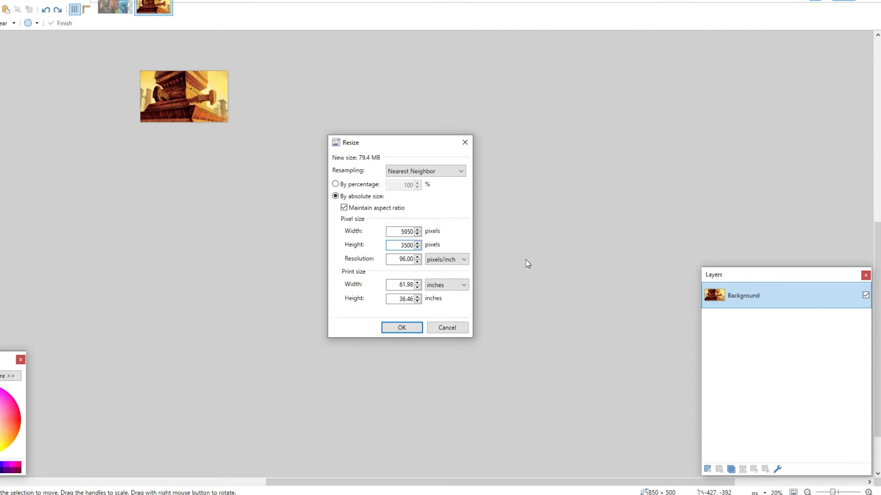
key("Return")
Step: In the multi-panel template, select the empty transparent panel beside the lightning artwork with the Magic Wand
left_click(114, 7)
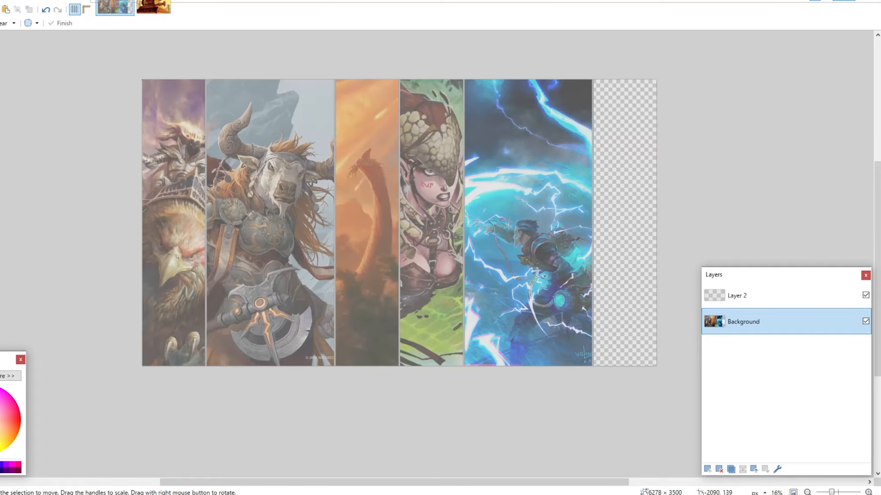
left_click(0, 90)
left_click(611, 152)
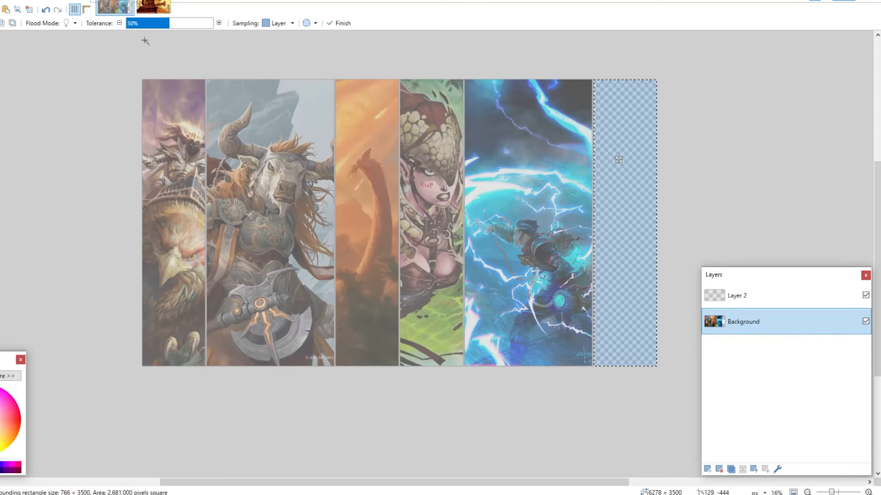
Step: Carry the empty panel's selection over to the Sunhome image, align it to the image's upper edge around the round tower, and copy that slice
left_click(154, 7)
key("ctrl+v")
left_click_drag(685, 196, 1, 94)
left_click_drag(38, 125, 249, 146)
scroll(240, 53, "up", 8)
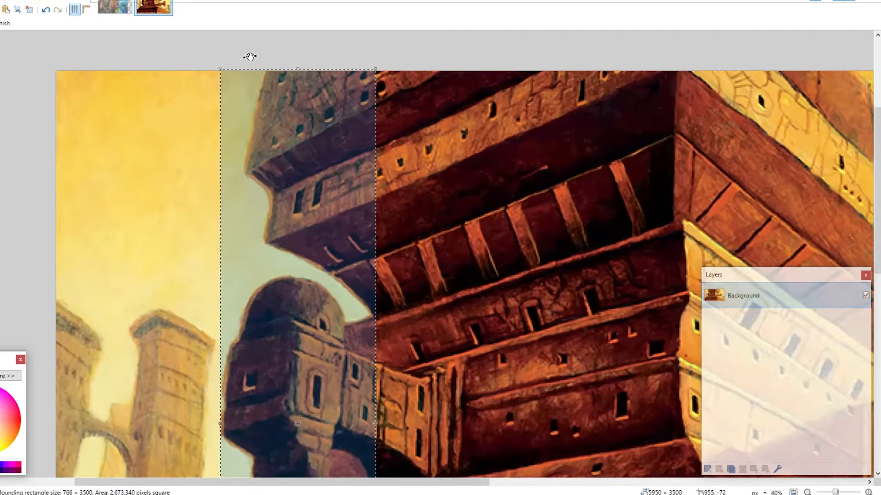
scroll(226, 30, "up", 3)
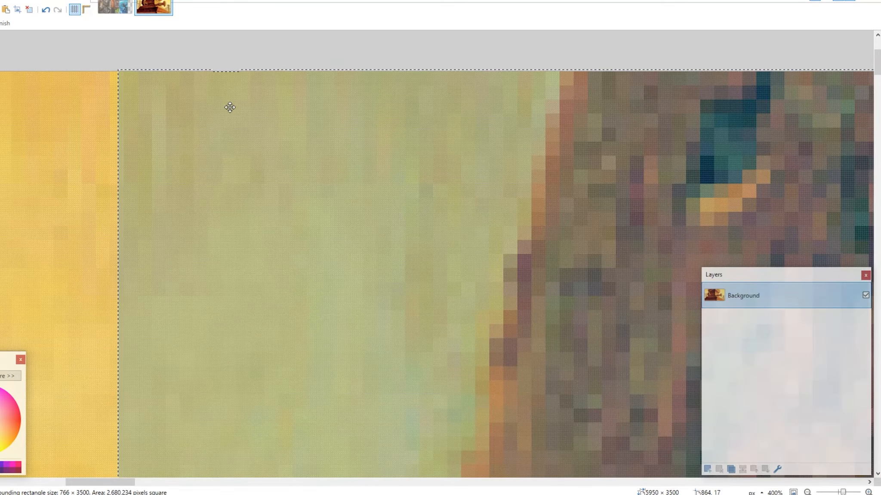
scroll(173, 45, "up", 3)
left_click(115, 7)
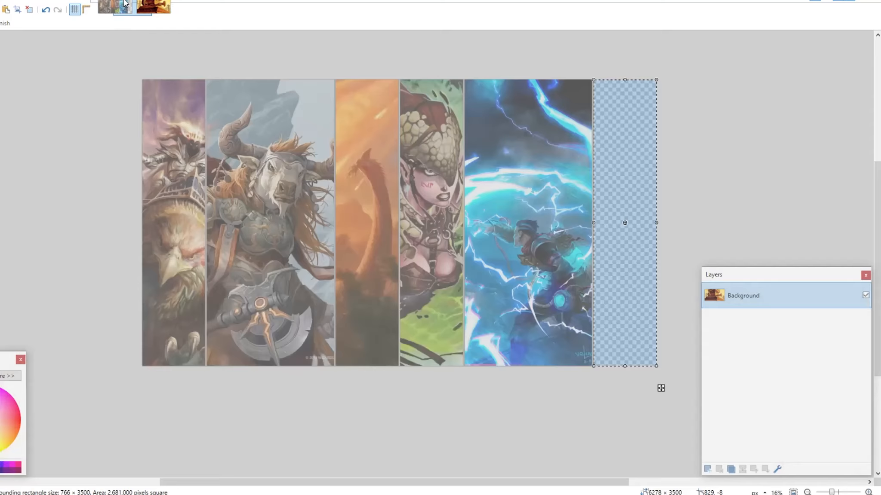
Step: Place the Sunhome slice in the template's empty panel, align it exactly to the panel's corner, deselect it and activate Layer 2
left_click_drag(288, 125, 649, 124)
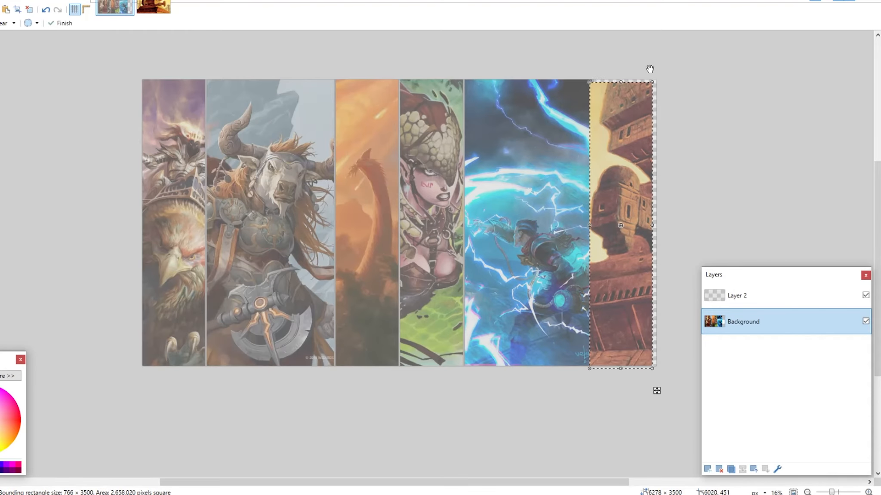
scroll(648, 68, "up", 7)
scroll(648, 70, "up", 8)
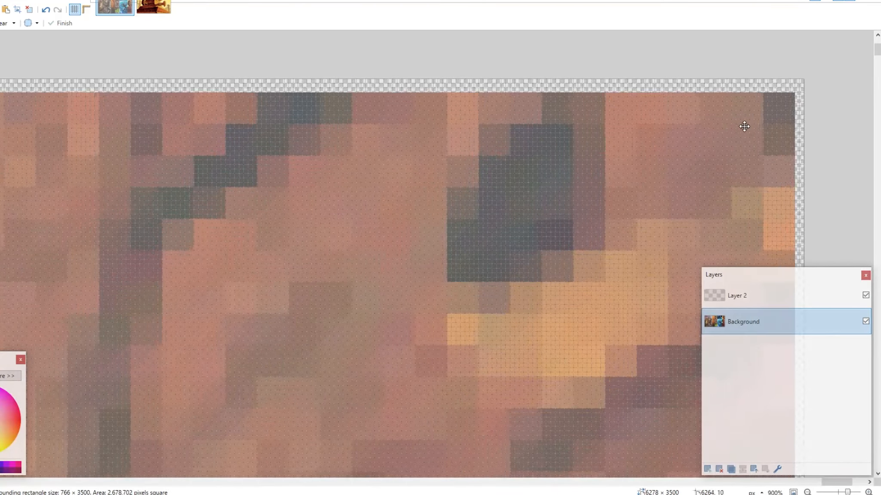
left_click_drag(744, 126, 746, 111)
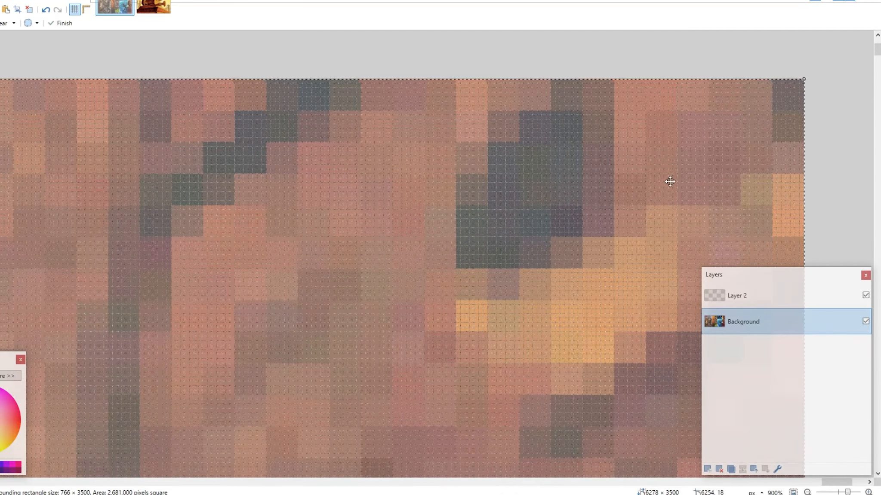
scroll(669, 180, "down", 15)
scroll(318, 179, "down", 3)
key("ctrl+d")
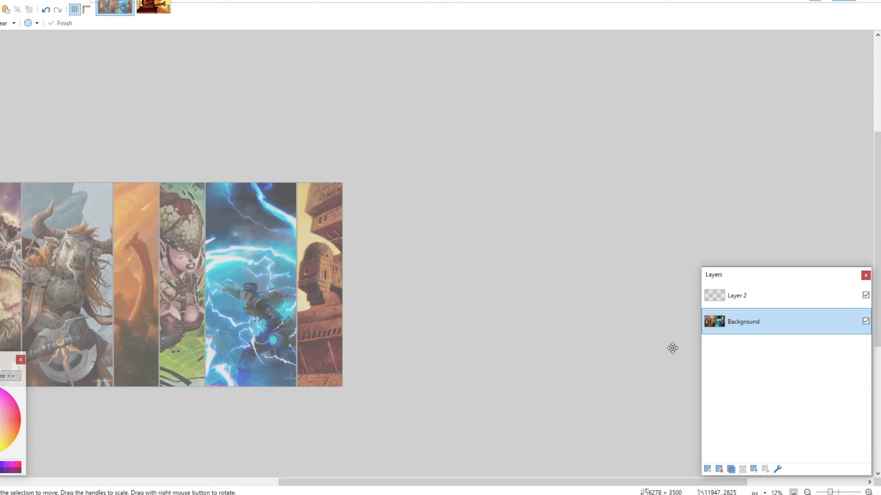
left_click(768, 299)
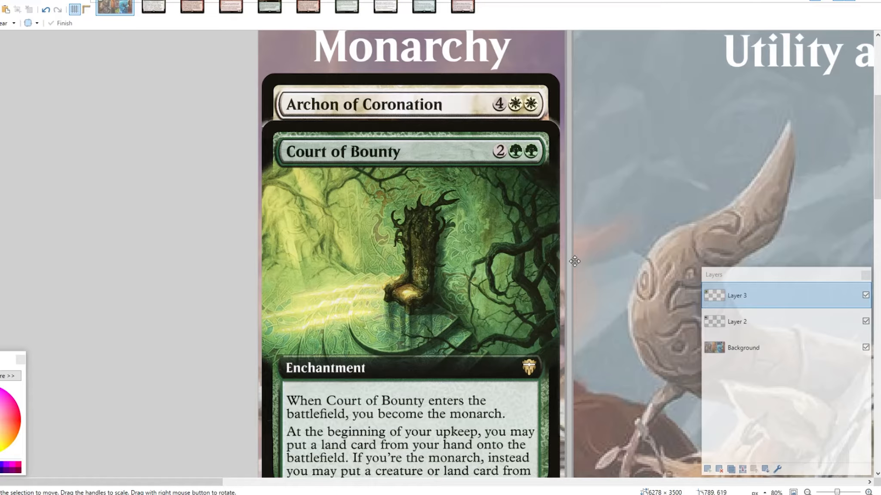
left_click(168, 5)
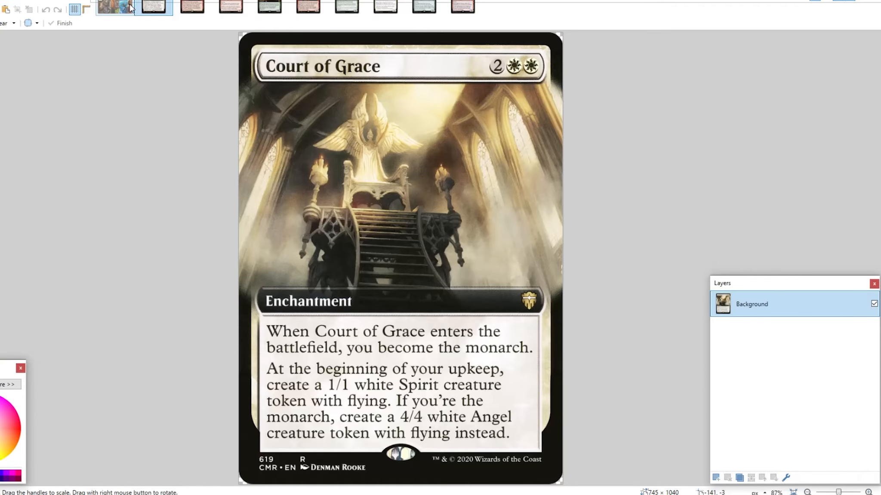
left_click(130, 6)
scroll(501, 217, "down", 5)
scroll(501, 216, "right", 4)
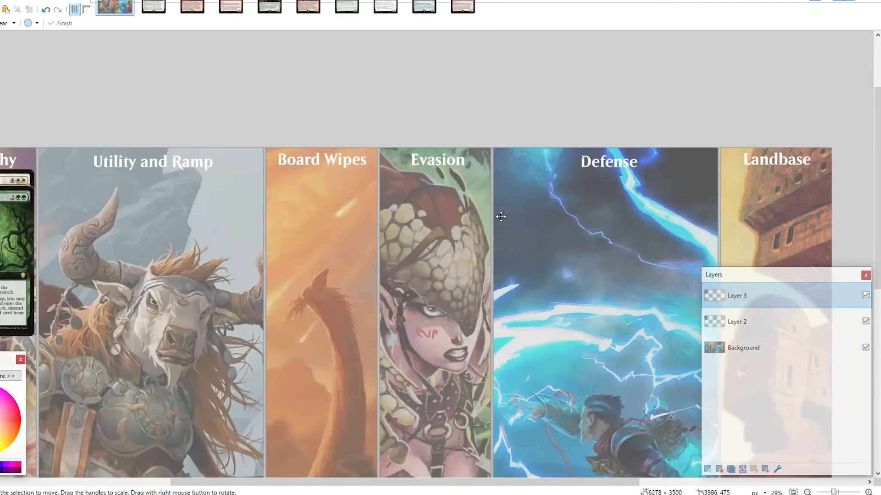
scroll(501, 217, "left", 6)
scroll(405, 239, "up", 5)
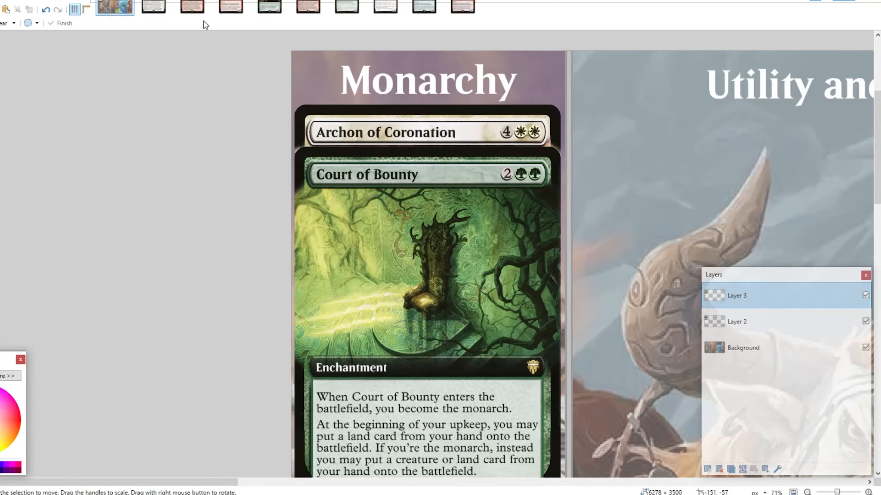
Step: Copy the Court of Grace card, close its image and paste the card onto a new layer of the template
left_click(165, 5)
left_click(168, 2)
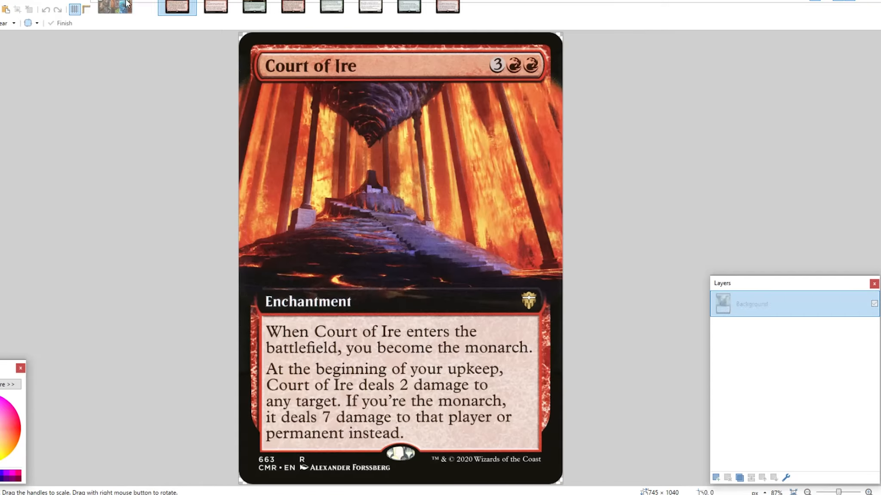
left_click(128, 6)
key("ctrl+shift+v")
scroll(370, 158, "down", 2)
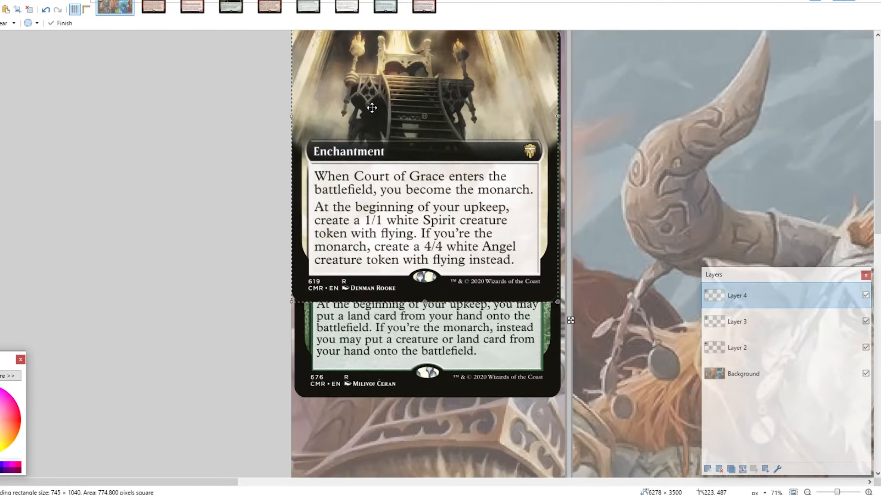
Step: Align the Court of Grace card in the Monarchy panel so it overlaps Court of Bounty just below its title bar
scroll(378, 155, "up", 3)
left_click_drag(379, 135, 374, 251)
scroll(374, 252, "down", 1)
scroll(374, 252, "up", 2)
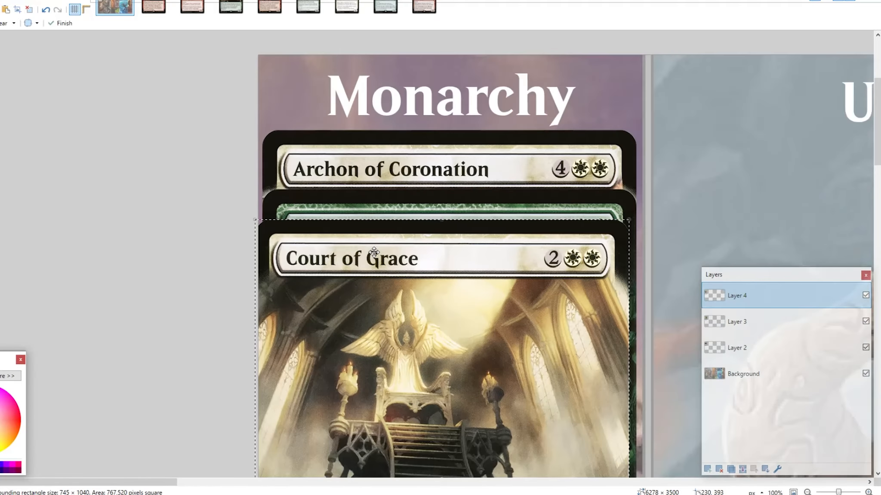
scroll(374, 251, "down", 1)
left_click_drag(357, 204, 365, 230)
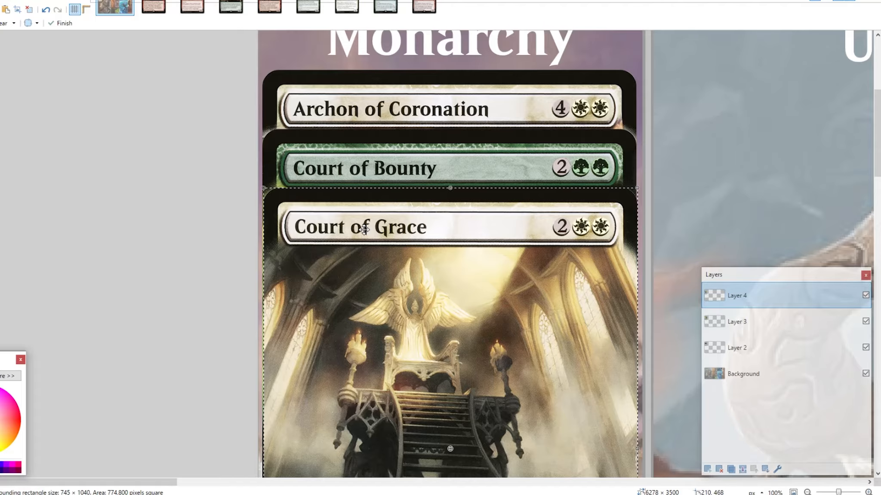
scroll(443, 241, "down", 2)
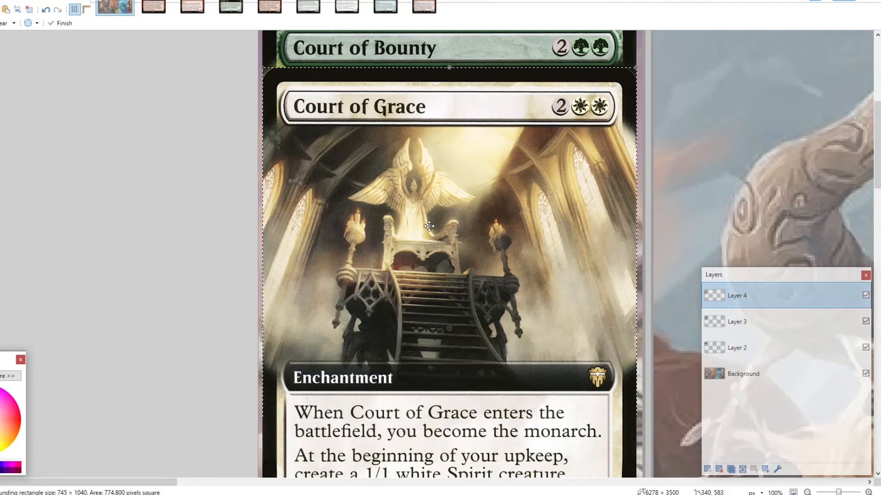
scroll(439, 223, "up", 1)
Step: Copy the Court of Ire card, close its image, paste it onto a new template layer and align it just below Court of Bounty's title
left_click(143, 6)
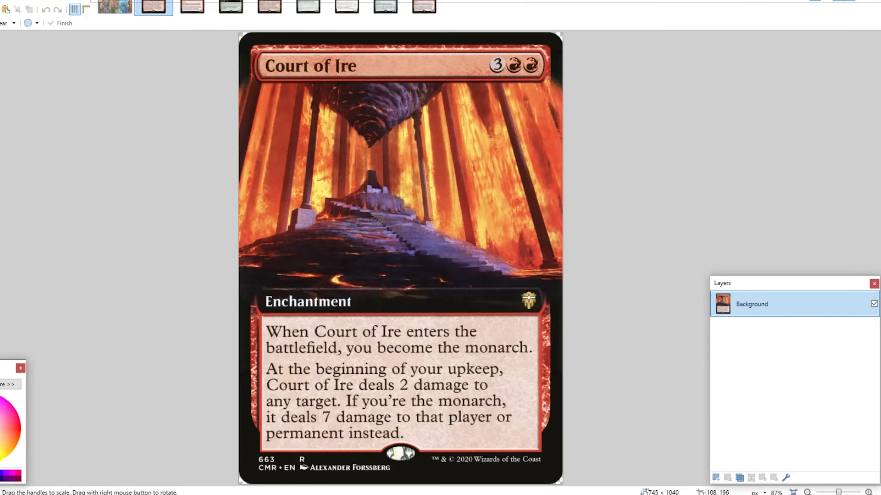
key("ctrl+w")
left_click(115, 6)
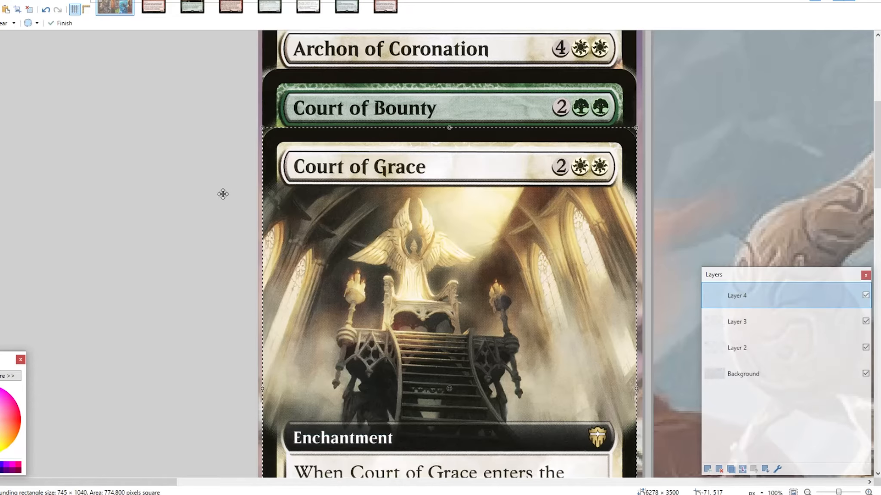
key("ctrl+v")
key("ctrl+z")
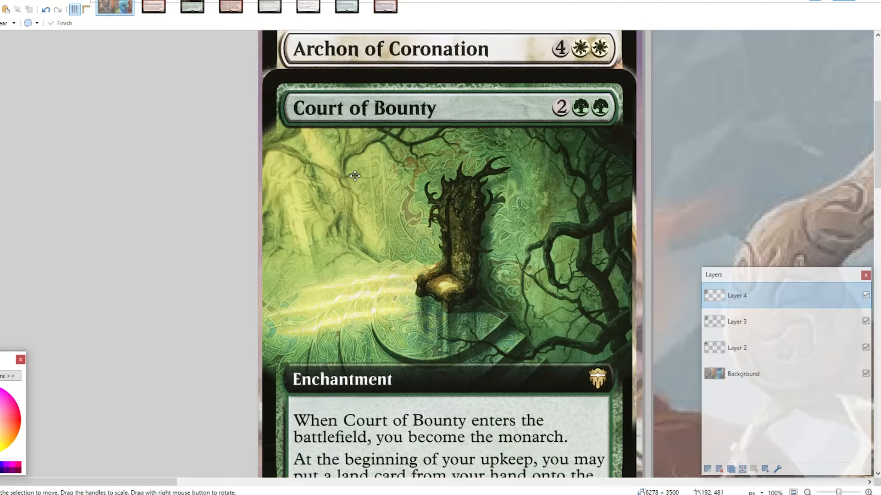
key("ctrl+shift+v")
left_click_drag(343, 144, 345, 280)
scroll(344, 264, "down", 2)
Step: Copy Crimson Fleet Commodore, close its image, paste it onto a new template layer and align it just below Court of Ire's title
left_click(167, 12)
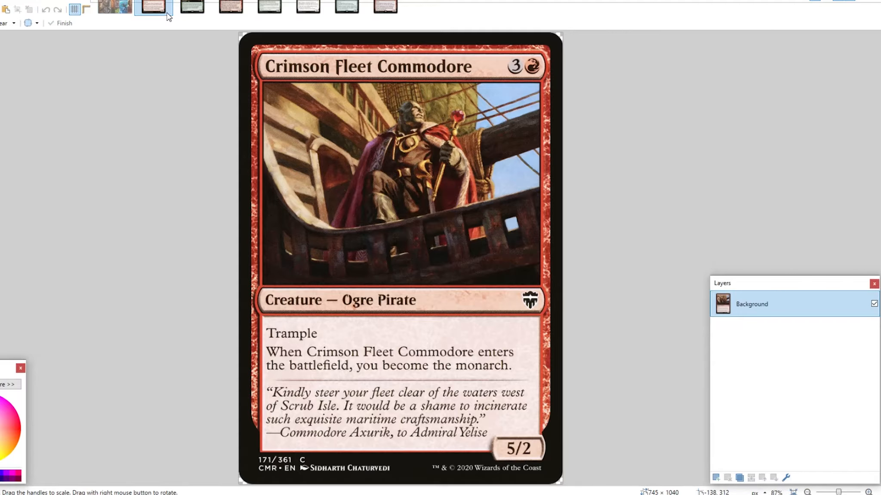
key("ctrl+w")
left_click(121, 4)
key("ctrl+shift+v")
left_click_drag(323, 69, 326, 164)
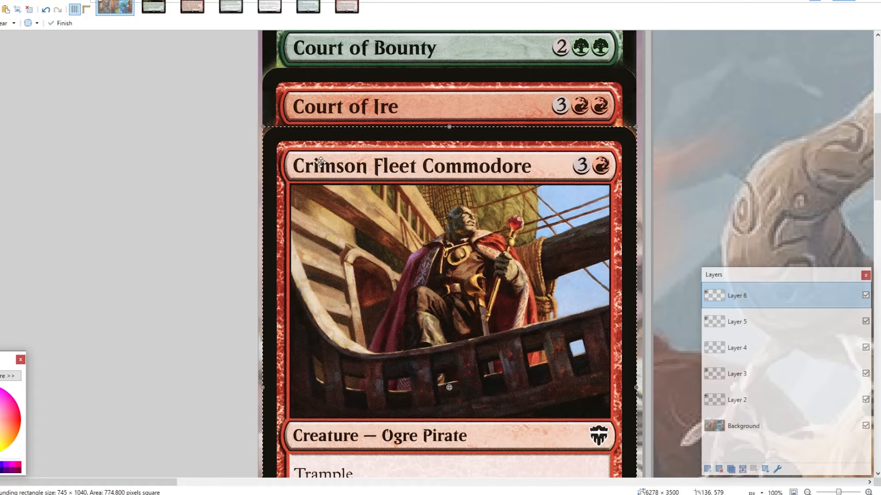
Step: Copy Dawnglade Regent, close its image, paste it onto a new template layer and align it just below Crimson Fleet Commodore's title
left_click(160, 6)
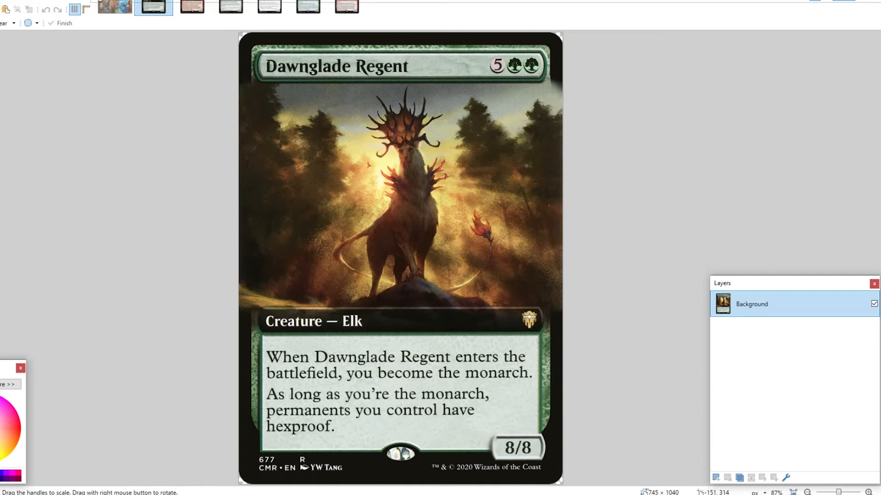
key("ctrl+w")
left_click(115, 6)
key("ctrl+shift+v")
left_click_drag(298, 73, 304, 223)
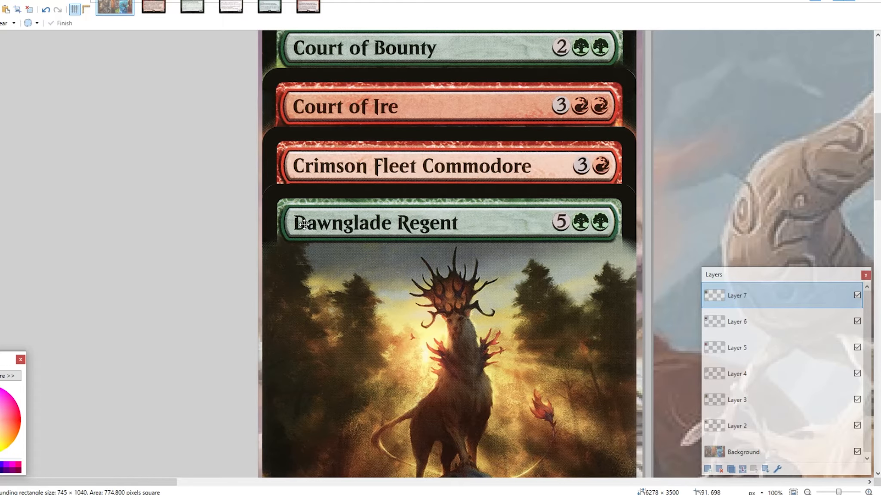
Step: Copy Emberwilde Captain, close its image, paste it onto a new template layer and align it just below Dawnglade Regent's title
left_click(159, 5)
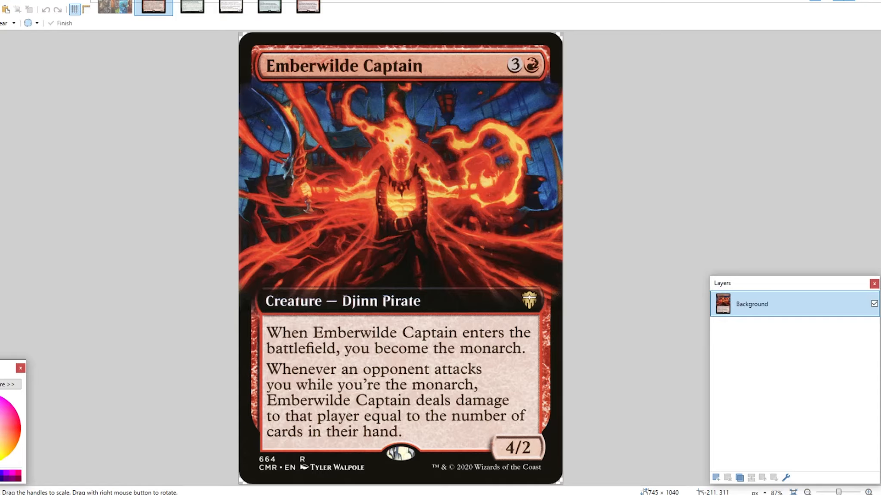
key("ctrl+w")
left_click(124, 9)
key("ctrl+shift+v")
left_click_drag(349, 115, 354, 328)
scroll(434, 356, "down", 4)
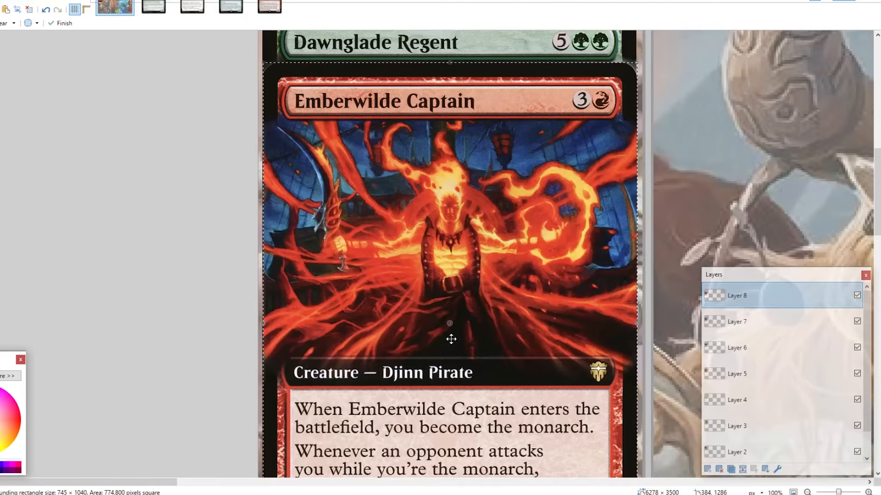
Step: Copy Entourage of Trest, close its image, paste it onto a new template layer and align it just below Emberwilde Captain's title
left_click(159, 14)
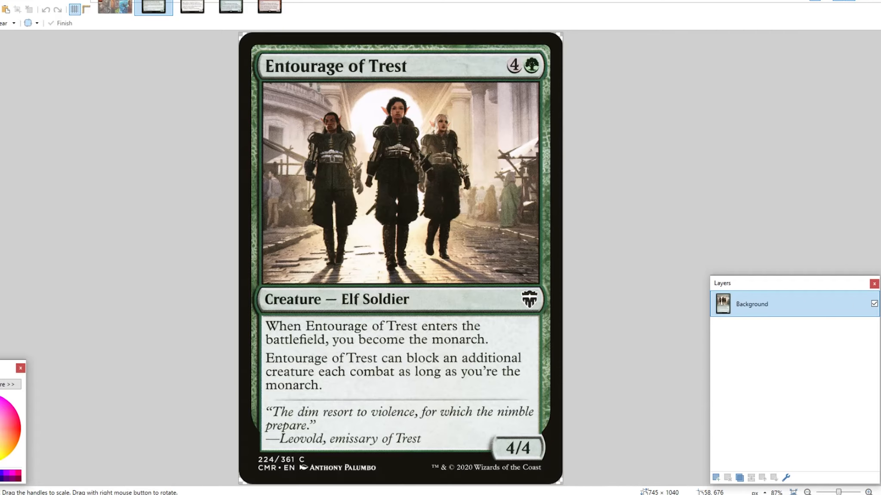
key("ctrl+c")
key("ctrl+w")
key("ctrl+shift+v")
left_click_drag(320, 74, 326, 166)
Step: Copy Palace Sentinels, close its image, paste it onto a new template layer and align it just below Entourage of Trest's title
left_click(154, 7)
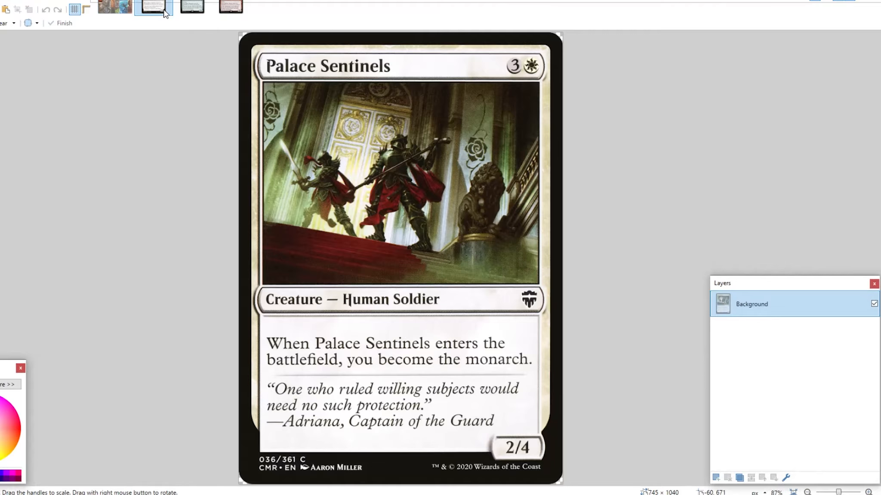
left_click(166, 1)
left_click(115, 6)
key("ctrl+shift+v")
left_click_drag(339, 75, 343, 212)
Step: Copy Regal Behemoth, close its image, paste it onto a new template layer and align it just below Palace Sentinels' title
left_click(153, 7)
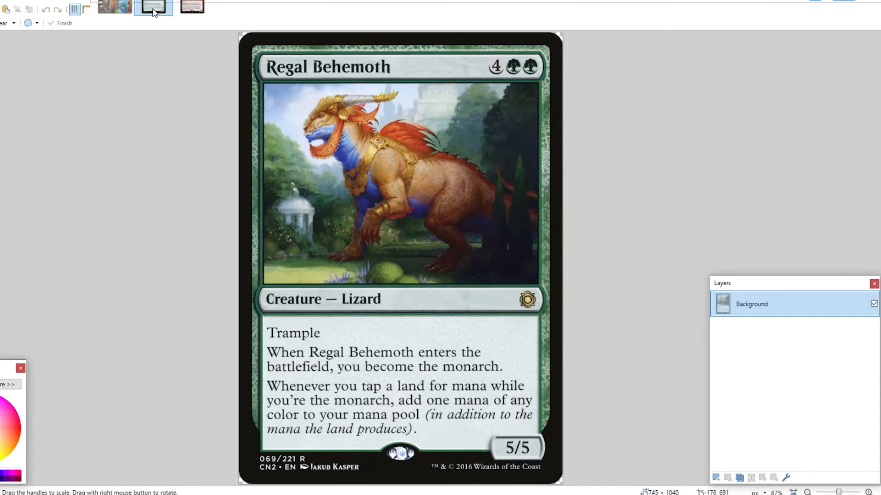
key("ctrl+w")
left_click(114, 7)
key("ctrl+shift+v")
left_click_drag(351, 83, 350, 281)
Step: Copy Skyline Despot, close its image, paste it onto a new template layer and align it just below Regal Behemoth's title
left_click(153, 8)
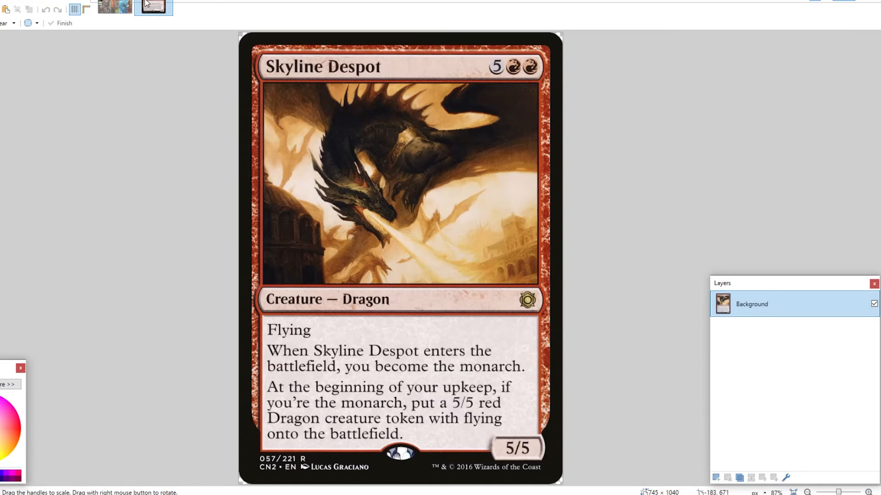
key("ctrl+w")
scroll(336, 152, "down", 3)
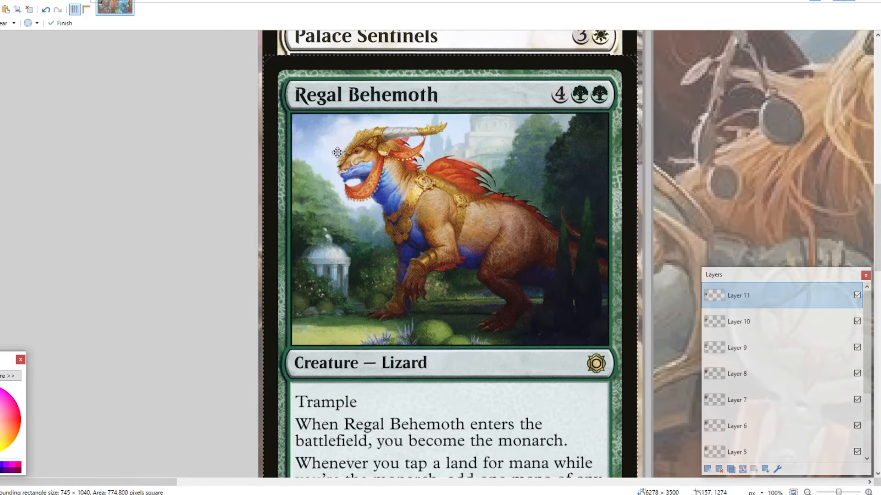
key("ctrl+shift+v")
left_click_drag(330, 78, 337, 160)
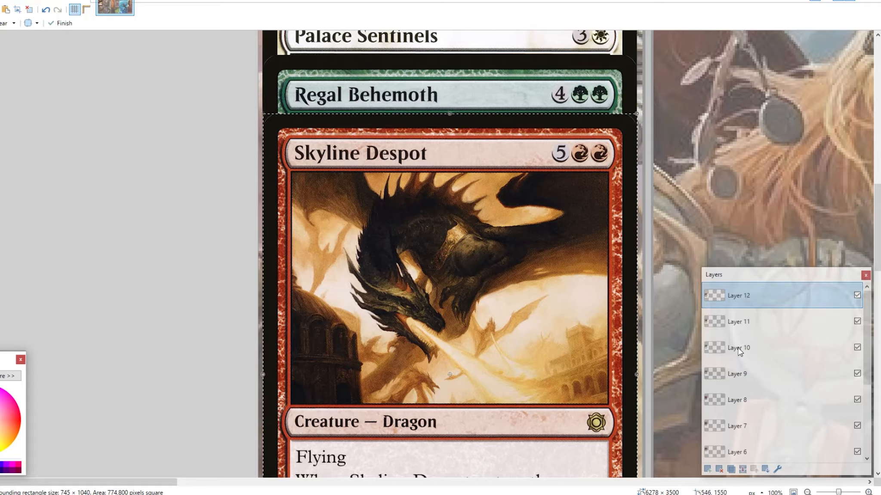
Step: Merge all the card layers down into the Background layer and deselect the last card
left_click(743, 469)
left_click(746, 471)
left_click(746, 471)
left_click(746, 471)
left_click(746, 471)
left_click(746, 470)
left_click(745, 470)
left_click(746, 471)
left_click(746, 471)
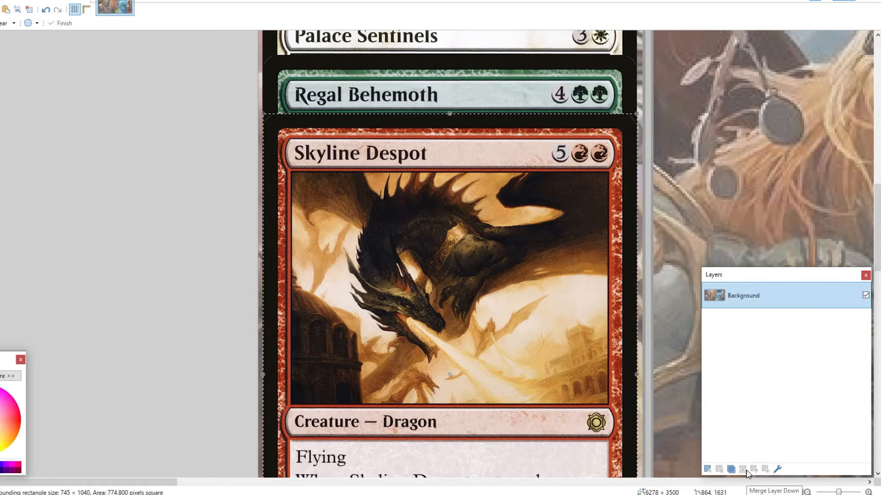
scroll(594, 274, "down", 3)
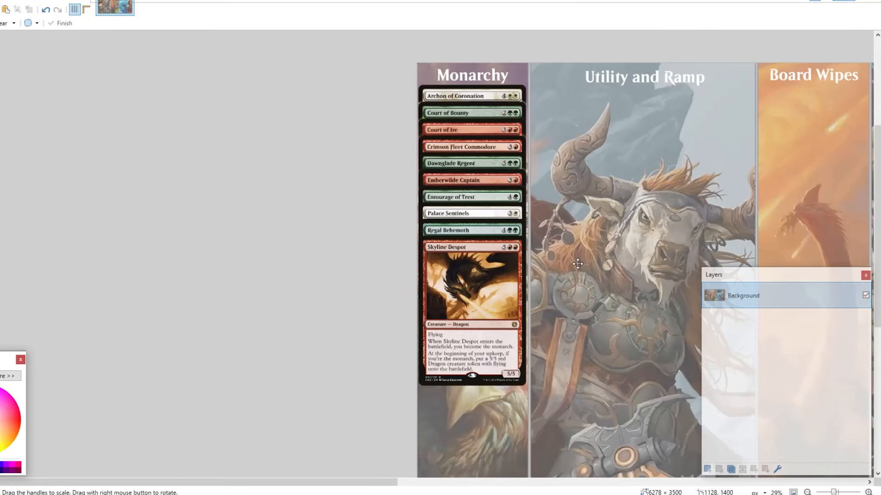
Step: Open all the card images from the 2UtilityRamp folder
scroll(482, 173, "right", 5)
scroll(296, 78, "up", 2)
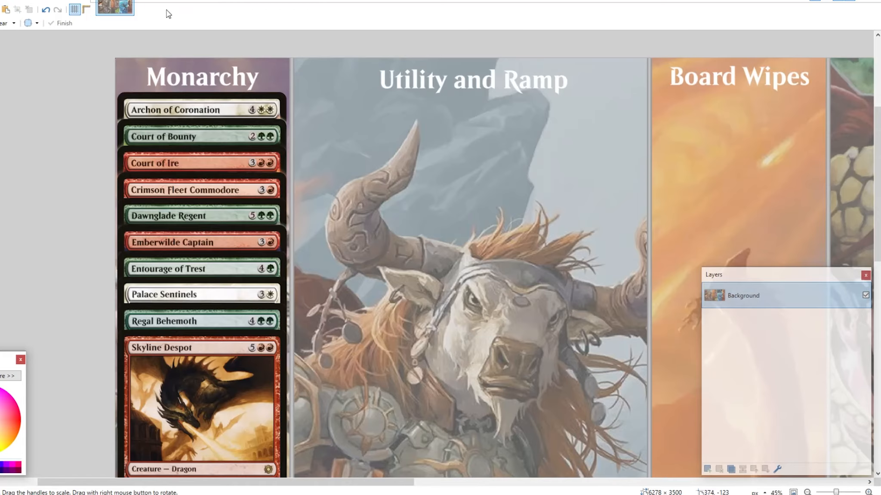
left_click(0, 0)
left_click(3, 21)
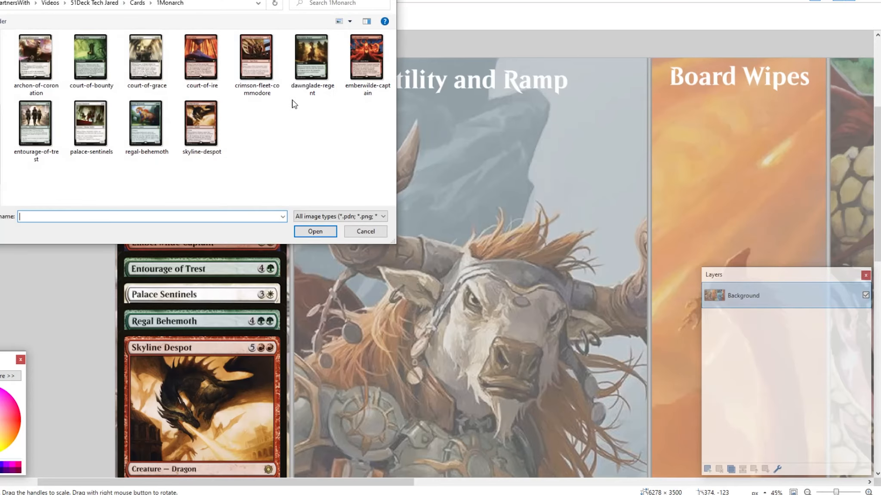
left_click(132, 7)
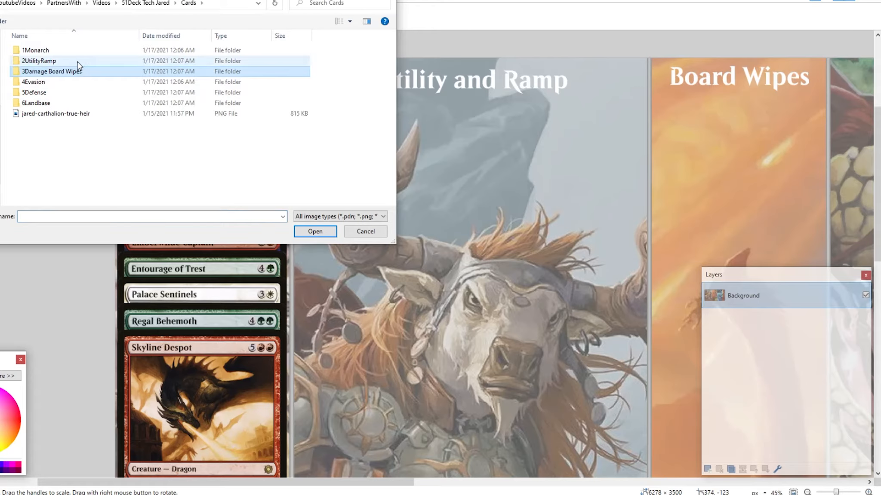
double_click(77, 61)
left_click_drag(369, 196, 4, 30)
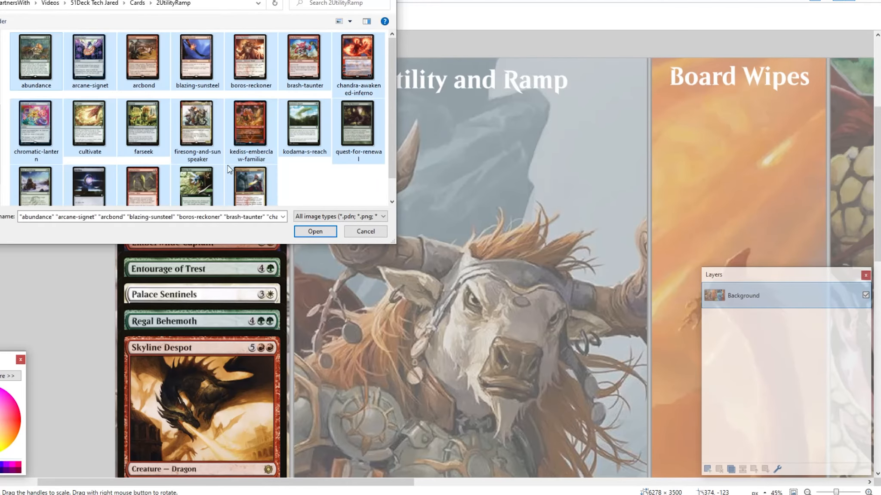
left_click(298, 232)
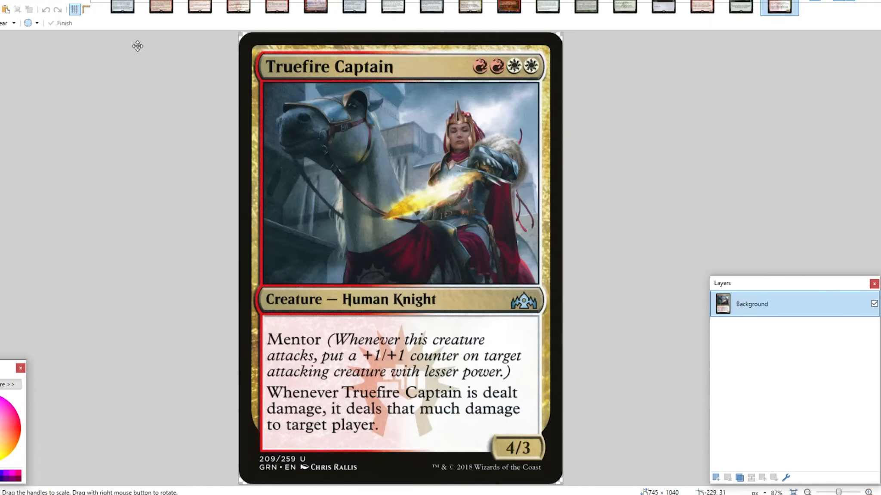
Step: Copy Abundance, close its image, paste it onto a new template layer and place it below the Utility and Ramp title, beside the Monarchy panel
left_click(167, 9)
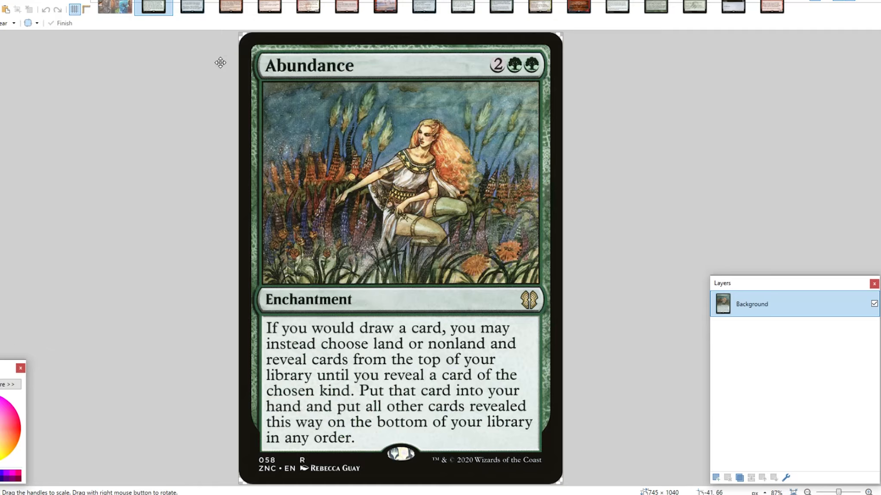
left_click(113, 6)
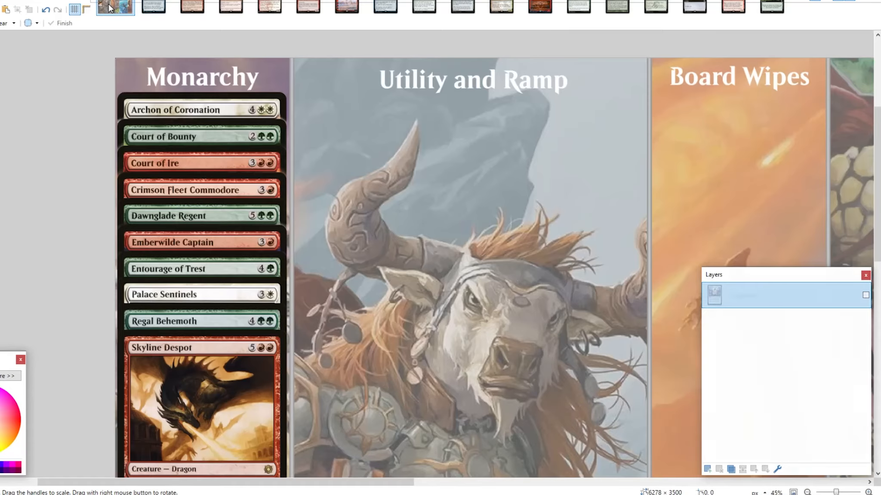
key("ctrl+shift+v")
left_click_drag(256, 129, 406, 164)
scroll(344, 112, "up", 5)
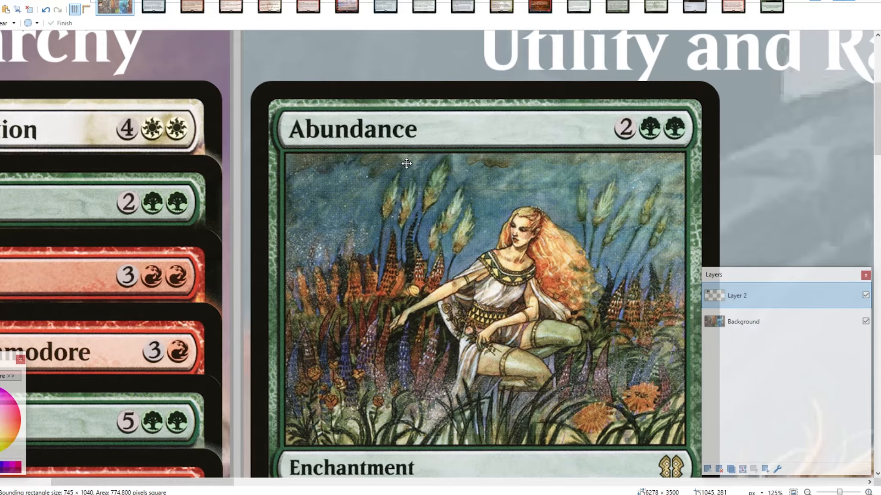
Step: Copy Arcane Signet, close its image, paste it onto a new template layer and align it just below Abundance's title
left_click(154, 2)
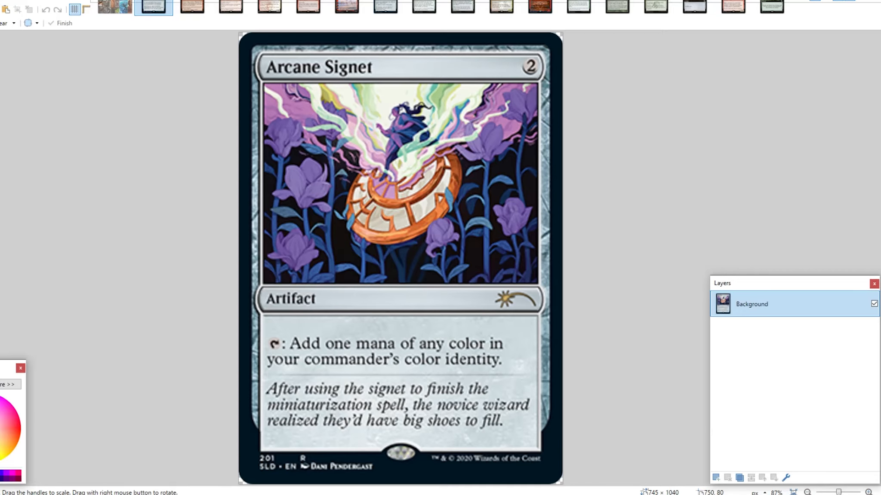
key("ctrl+w")
left_click(115, 6)
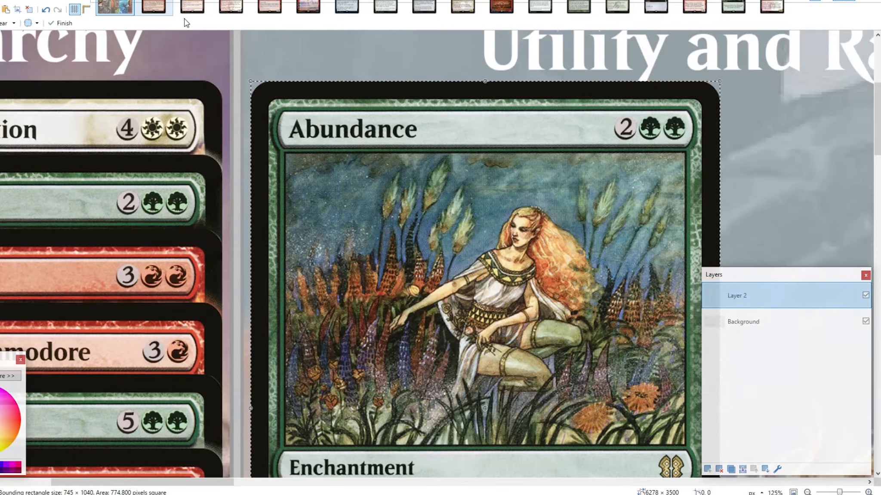
key("ctrl+shift+v")
left_click_drag(306, 84, 582, 220)
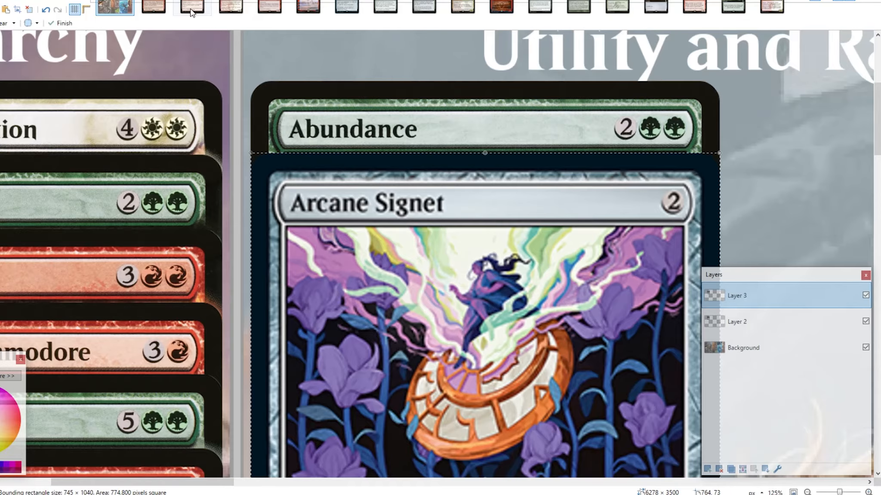
Step: Copy Arcbond, close its image, paste it onto a new template layer and align it just below Arcane Signet's title
left_click(163, 5)
left_click(169, 1)
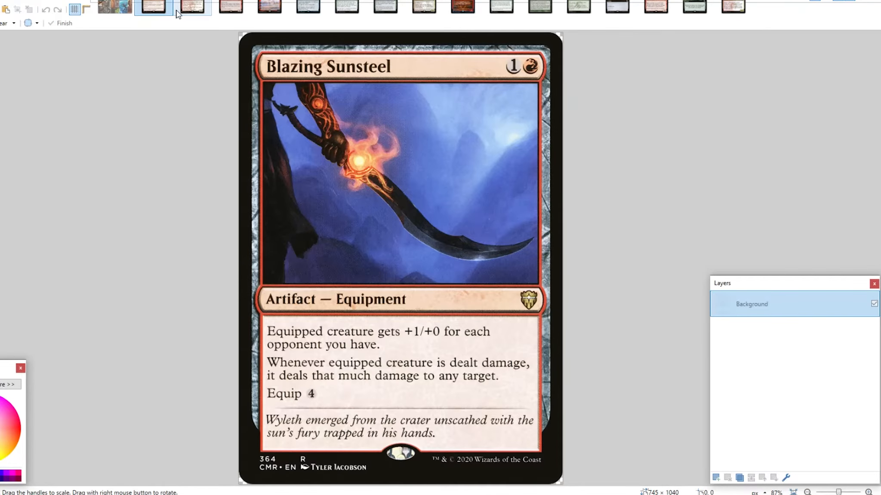
left_click(123, 7)
key("ctrl+shift+v")
left_click_drag(282, 81, 602, 276)
Step: Copy Blazing Sunsteel, close its image, paste it onto a new template layer and align it just below Arcbond's title
left_click(169, 8)
key("ctrl+a")
key("ctrl+c")
key("ctrl+w")
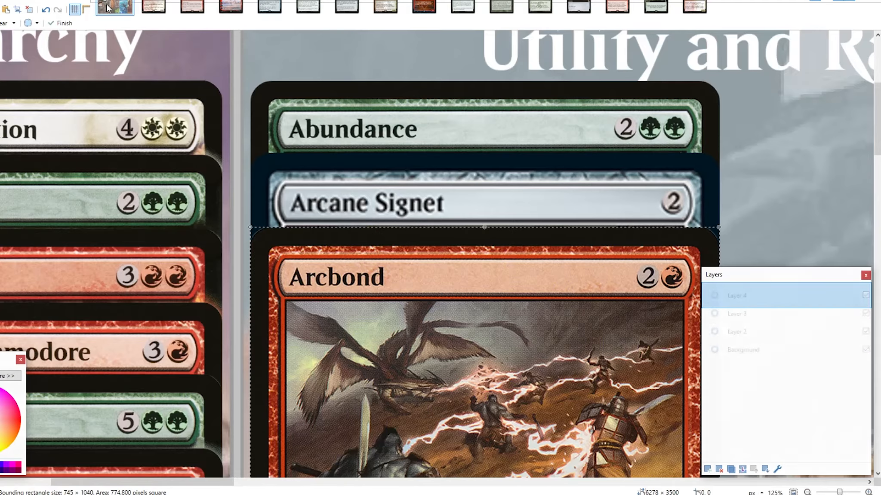
key("ctrl+shift+v")
left_click_drag(172, 73, 513, 344)
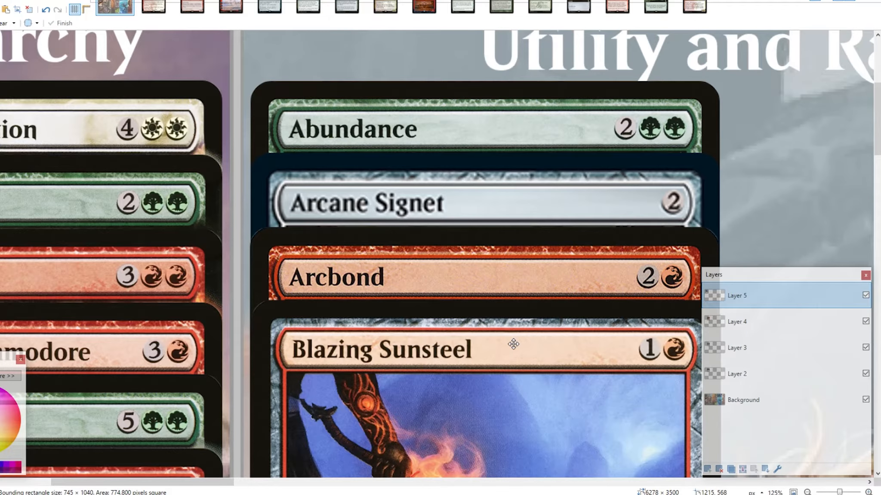
Step: Copy Boros Reckoner, close its image, paste it onto a new template layer and align it just below Blazing Sunsteel's title
scroll(492, 311, "down", 2)
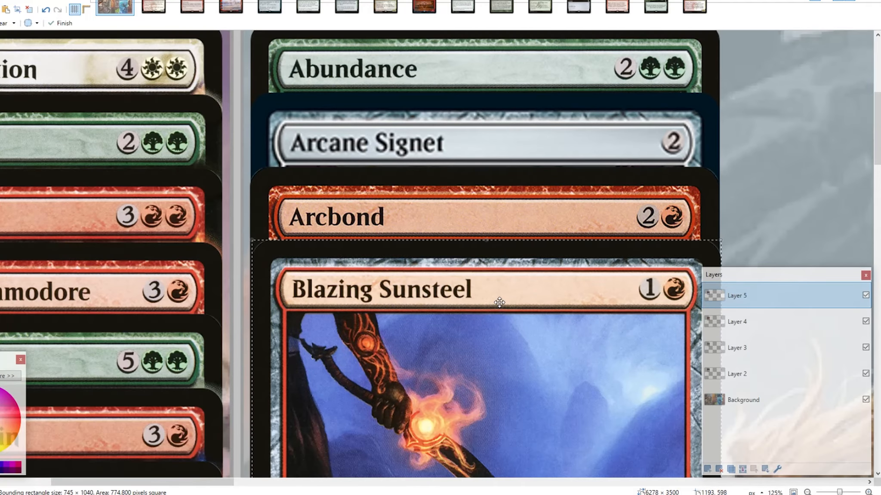
scroll(499, 302, "down", 2)
scroll(480, 296, "right", 2)
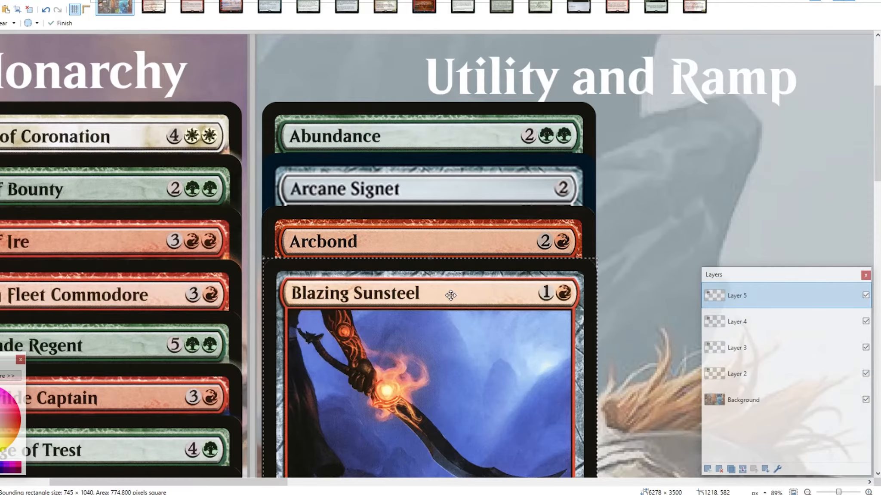
scroll(450, 295, "down", 2)
left_click(153, 7)
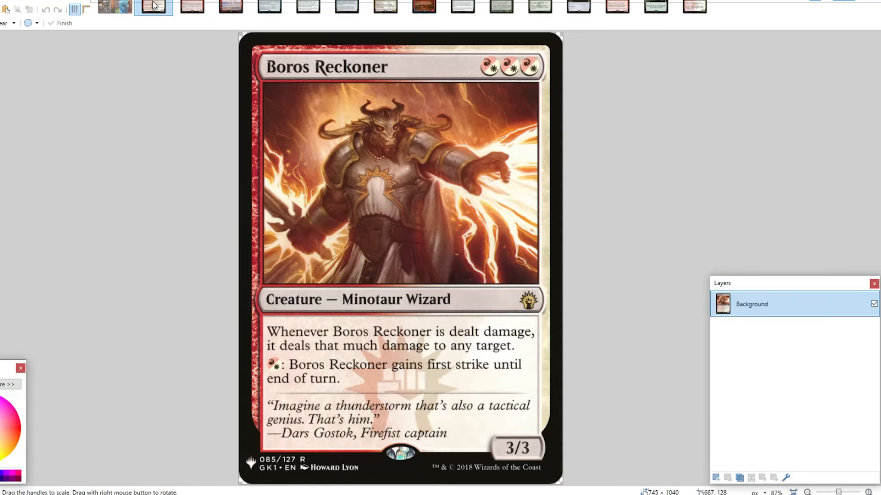
key("ctrl+c")
key("ctrl+w")
left_click(115, 7)
key("ctrl+shift+v")
left_click_drag(125, 60, 447, 270)
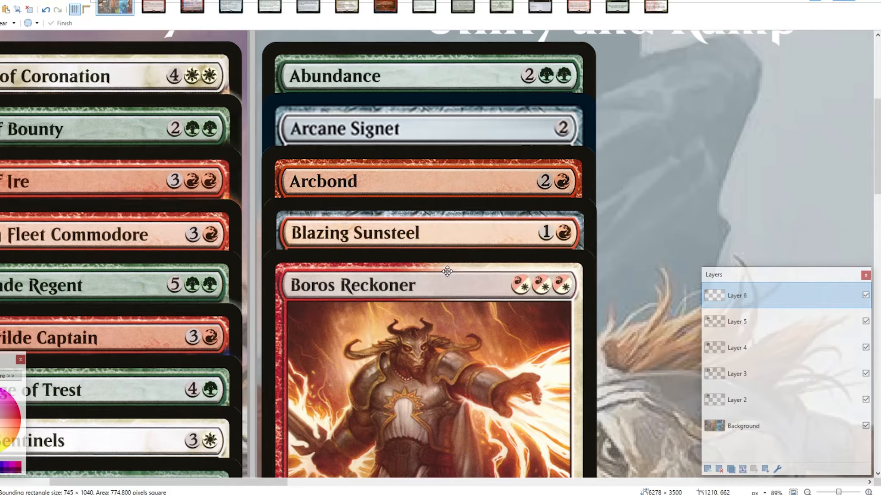
Step: Copy Brash Taunter, close its image, paste it onto a new template layer and align it just below Boros Reckoner's title
left_click(163, 4)
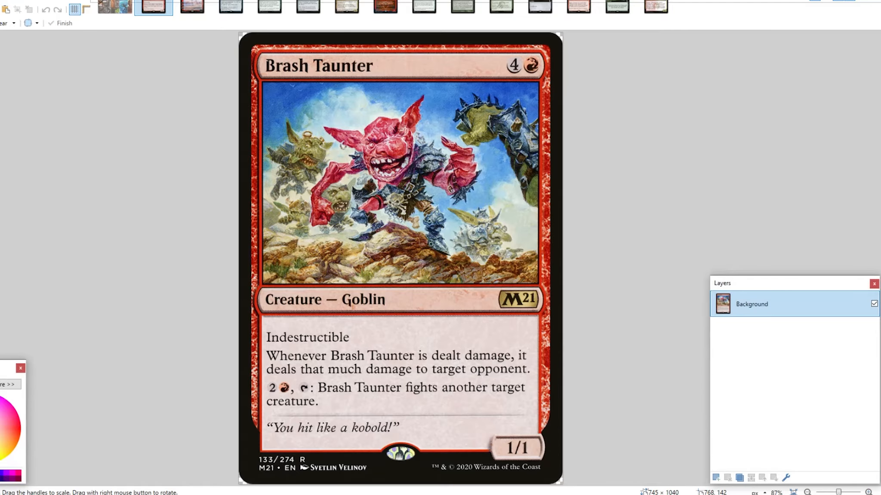
key("ctrl+w")
left_click(114, 7)
key("ctrl+shift+v")
left_click_drag(96, 65, 427, 336)
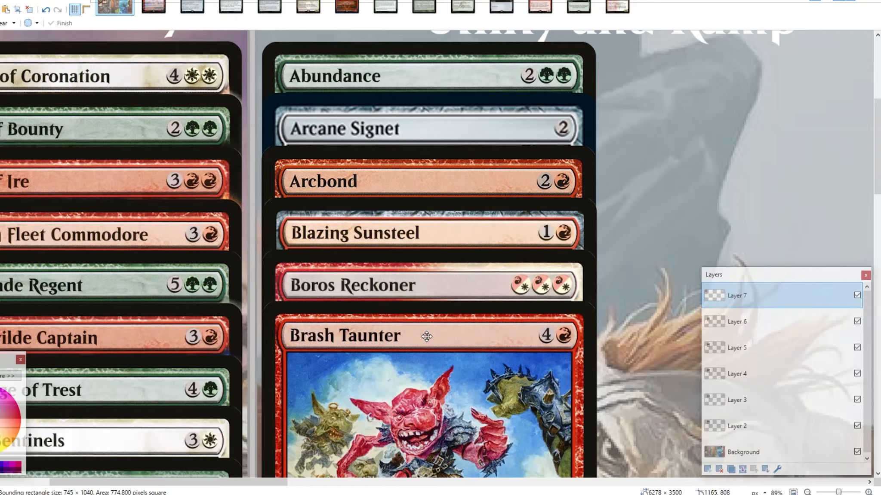
Step: Copy Chandra, Awakened Inferno, close its image, paste it onto a new template layer and align it just below Brash Taunter's title
left_click(164, 6)
key("ctrl+w")
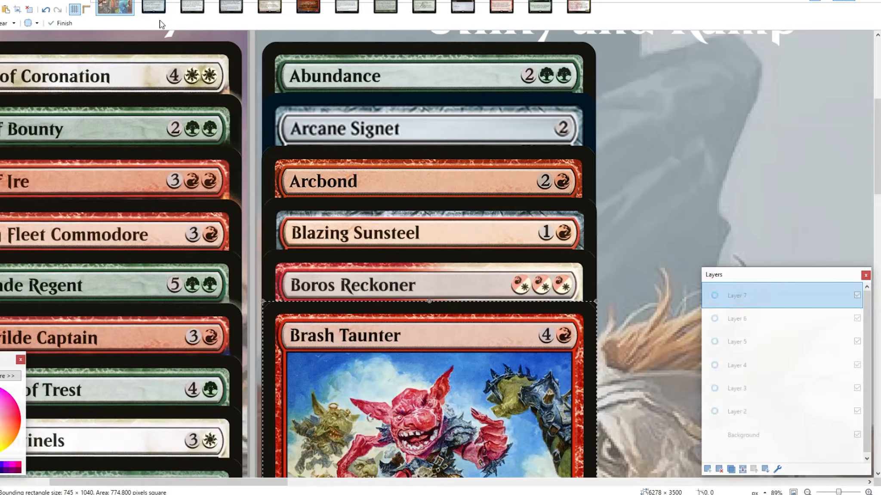
key("ctrl+shift+v")
left_click_drag(155, 131, 219, 153)
left_click_drag(457, 374, 441, 374)
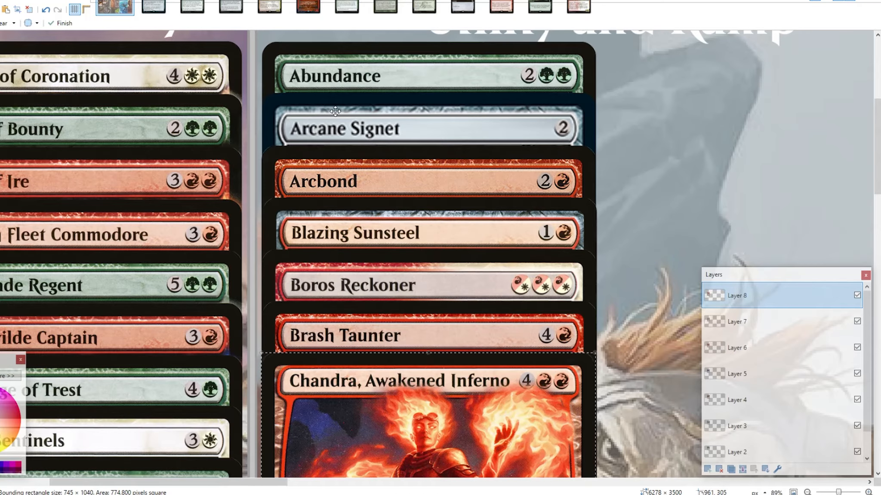
Step: Copy Chromatic Lantern, close its image, paste it onto a new template layer and align it just below Chandra, Awakened Inferno's title
scroll(368, 165, "down", 6)
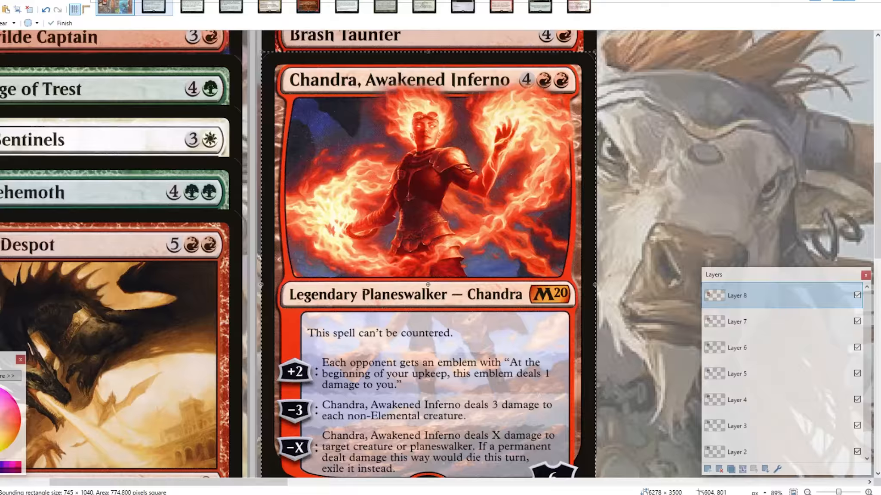
key("ctrl+Tab")
key("ctrl+c")
key("ctrl+w")
key("ctrl+shift+Tab")
key("ctrl+shift+v")
left_click_drag(161, 104, 447, 134)
Step: Copy Cultivate, close its image, paste it onto a new template layer and align it just below Chromatic Lantern's title
key("ctrl+Tab")
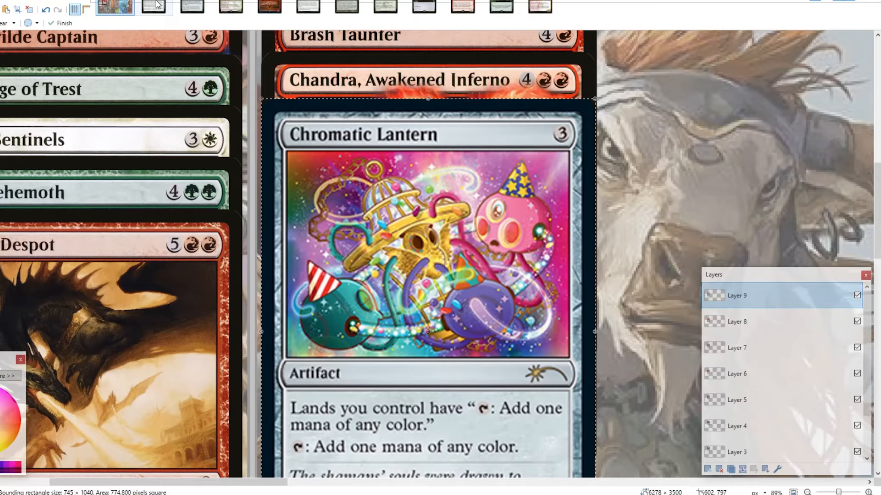
key("ctrl+c")
key("ctrl+w")
key("ctrl+shift+Tab")
key("ctrl+shift+v")
left_click_drag(111, 93, 450, 211)
Step: Copy Farseek, close its image, paste it onto a new template layer and align it just below Cultivate's title
left_click(157, 9)
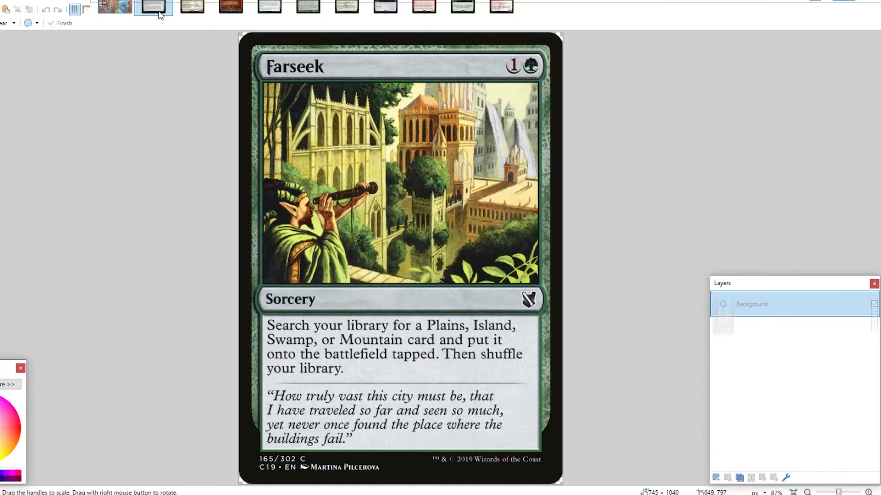
key("ctrl+c")
key("ctrl+w")
key("ctrl+shift+Tab")
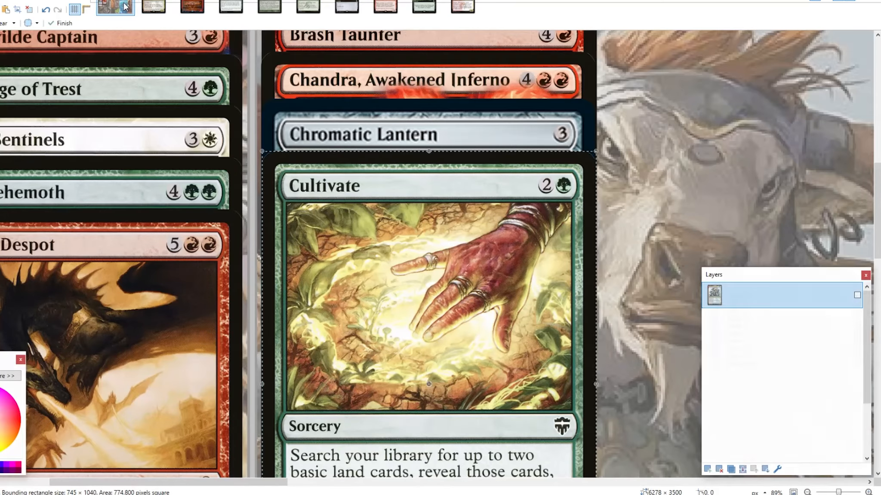
key("ctrl+shift+v")
left_click_drag(136, 137, 395, 246)
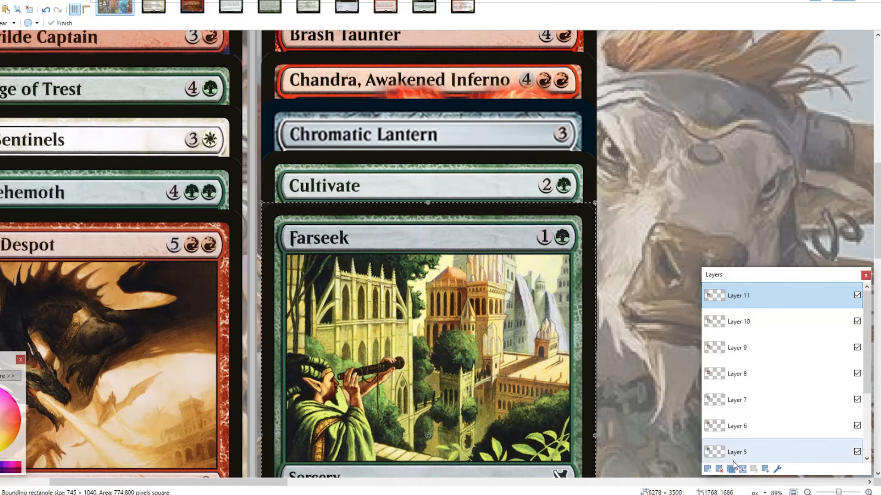
Step: Merge all the Utility and Ramp card layers down into the Background layer
left_click(746, 471)
left_click(747, 471)
left_click(747, 471)
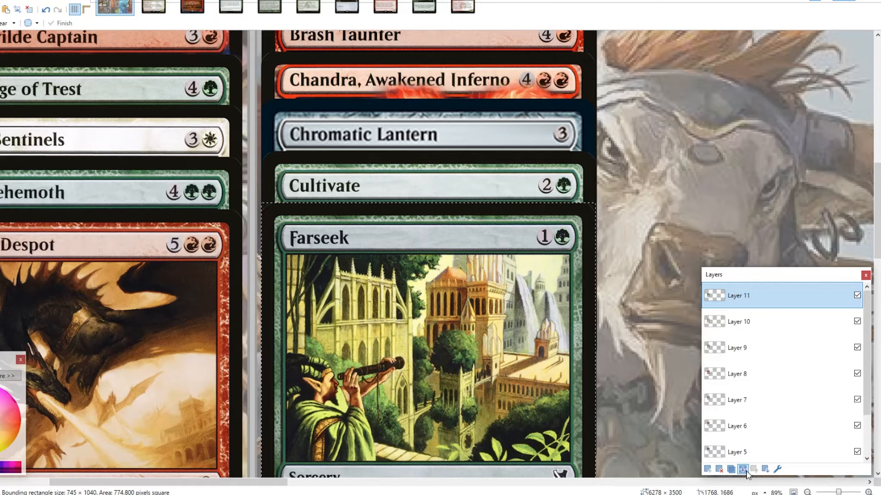
left_click(746, 472)
left_click(746, 471)
left_click(747, 471)
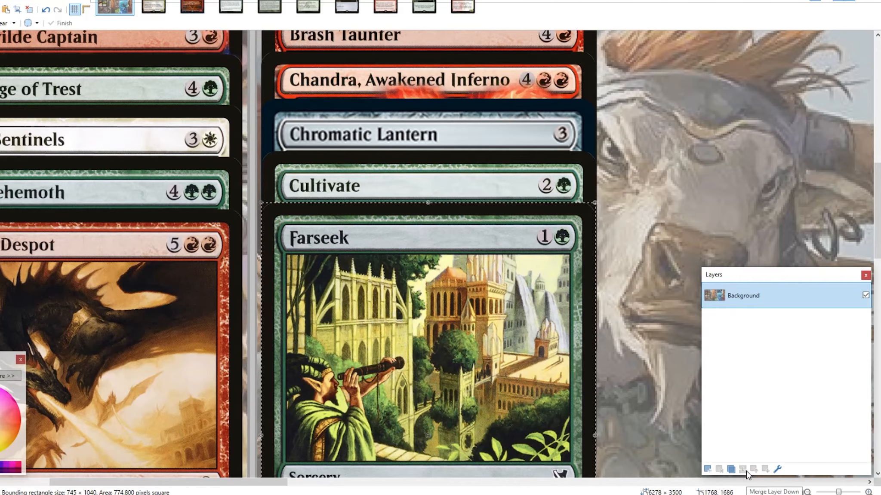
Step: Copy Firesong and Sunspeaker, close its image, paste it onto a new template layer and start a second Utility and Ramp column level with Abundance
scroll(614, 343, "right", 4)
scroll(574, 315, "up", 2)
scroll(574, 315, "up", 4)
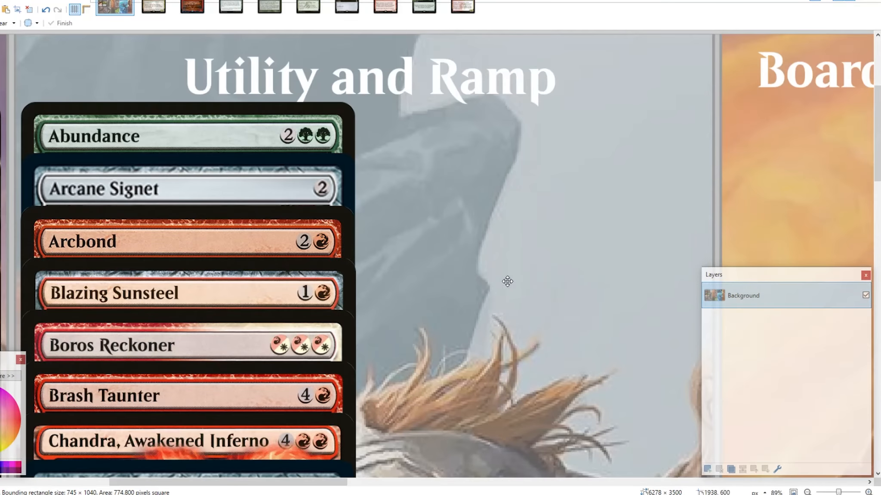
left_click(154, 7)
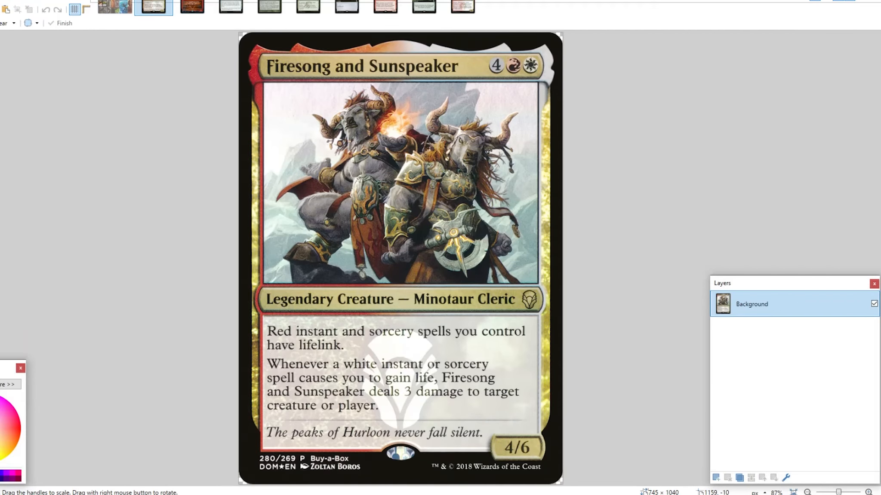
key("ctrl+w")
left_click(115, 7)
key("ctrl+shift+v")
left_click_drag(128, 82, 581, 150)
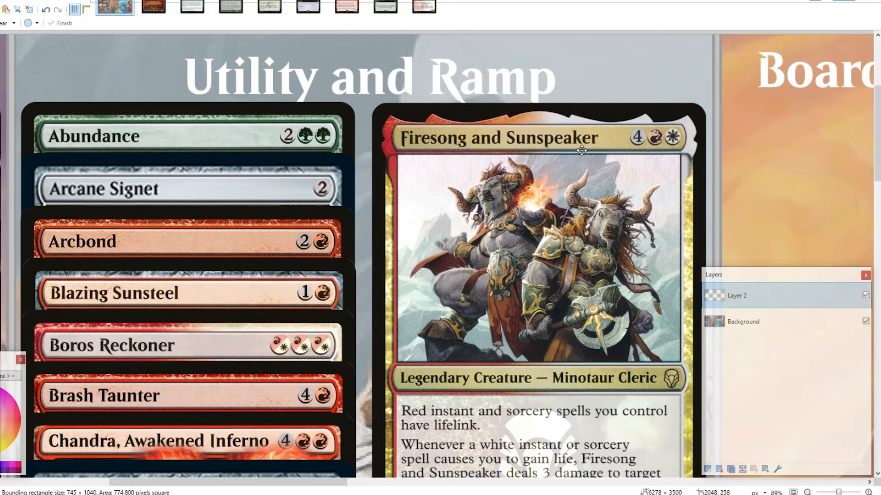
Step: Copy Kediss, Emberclaw Familiar, close its image, paste it onto a new template layer and align it just below Firesong and Sunspeaker's title
left_click(159, 3)
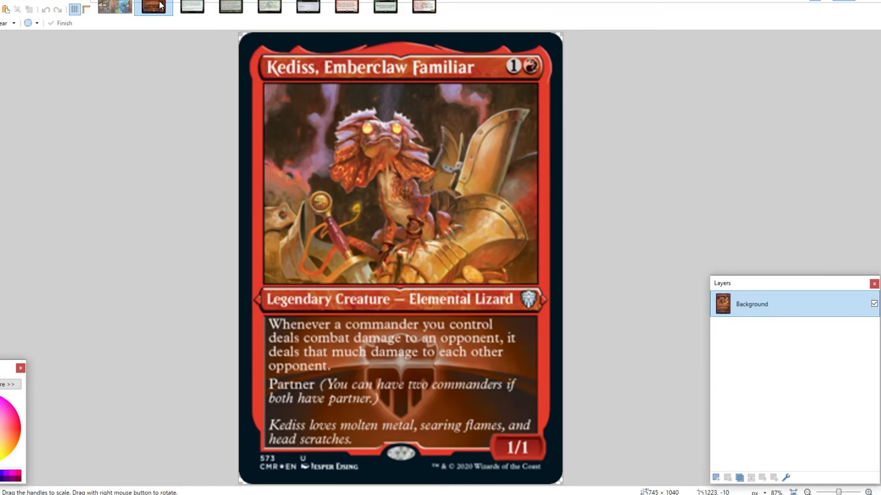
key("ctrl+w")
left_click(114, 5)
key("ctrl+shift+v")
left_click_drag(89, 57, 541, 185)
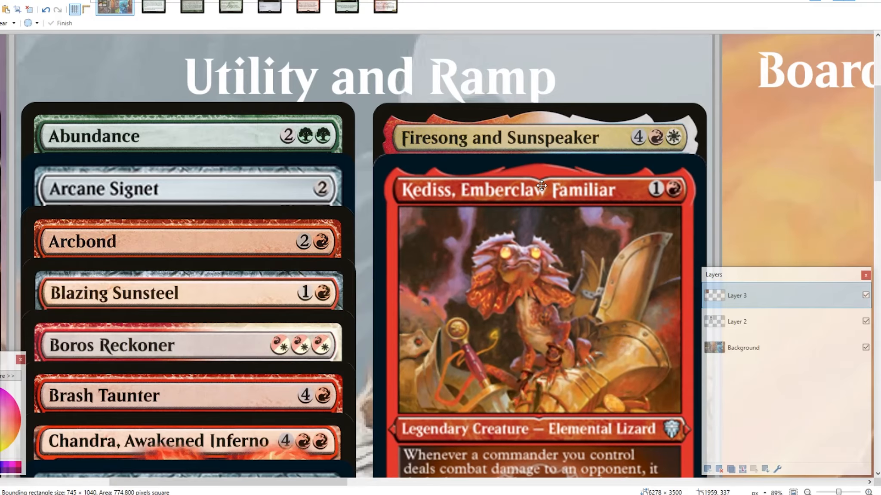
scroll(541, 186, "right", 1)
scroll(508, 172, "down", 1)
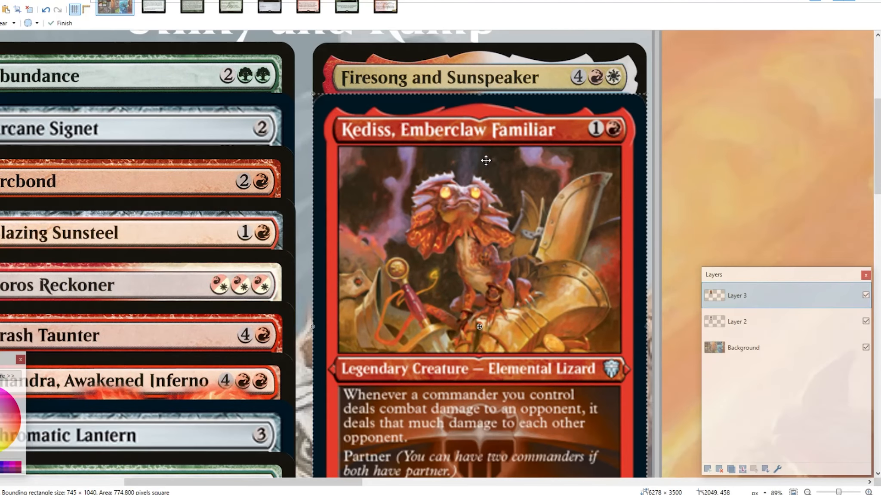
Step: Copy Kodama's Reach, close its image, paste it onto a new template layer and align it just below Kediss, Emberclaw Familiar's title
left_click(159, 2)
key("ctrl+w")
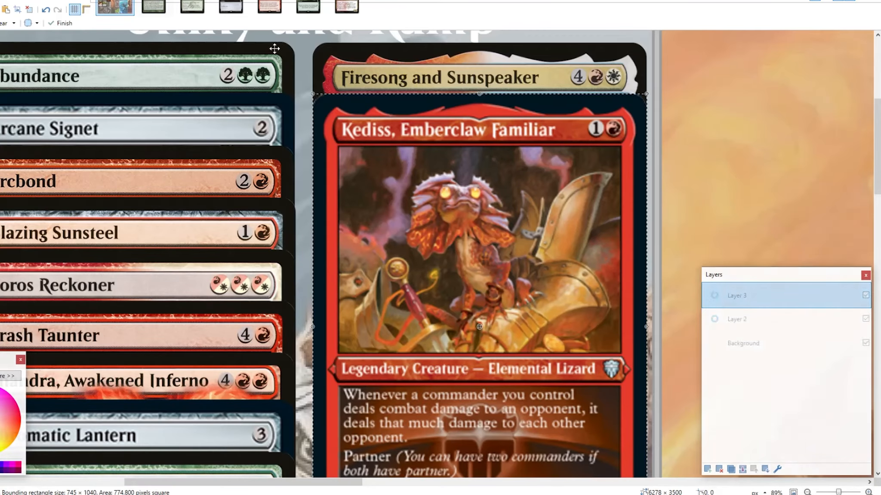
key("ctrl+shift+v")
left_click_drag(66, 69, 467, 181)
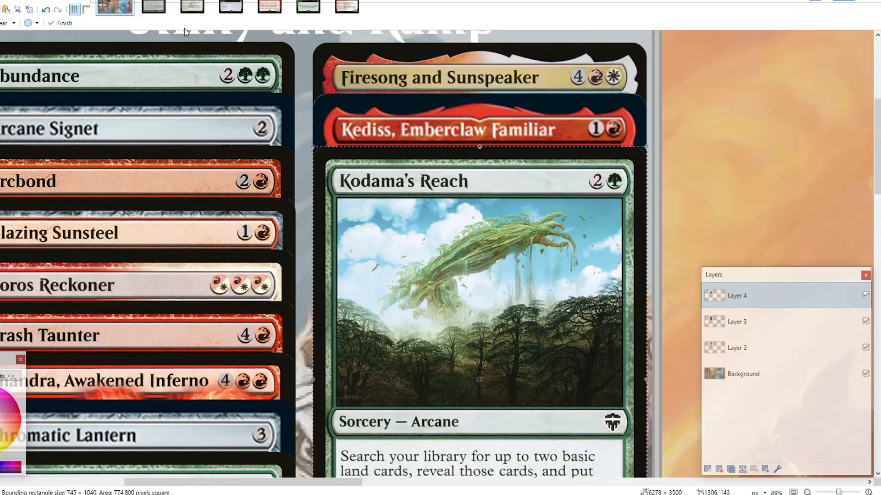
Step: Copy Quest for Renewal, close its image, paste it onto a new template layer and align it just below Kodama's Reach's title
left_click(153, 6)
key("ctrl+w")
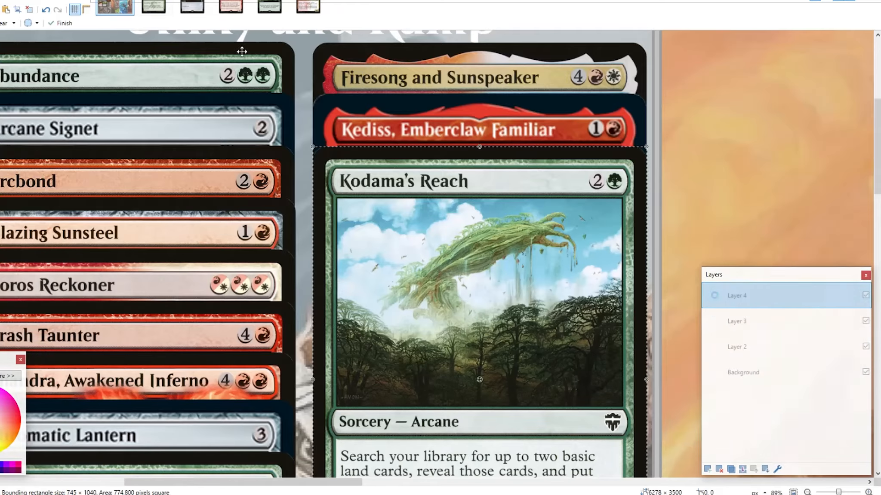
key("ctrl+shift+v")
left_click_drag(115, 81, 496, 248)
Step: Copy Roar of Challenge, close its image, paste it onto a new template layer and align it just below Quest for Renewal's title
left_click(158, 2)
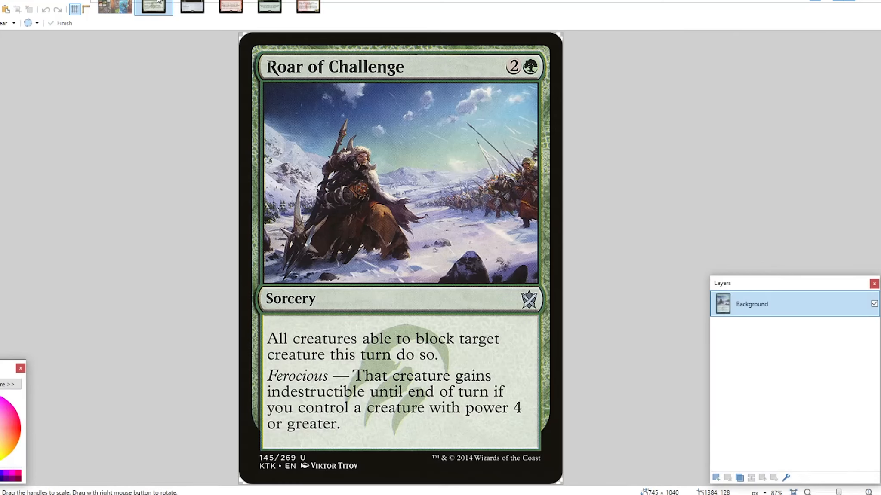
key("ctrl+c")
key("ctrl+w")
left_click(115, 5)
key("ctrl+shift+v")
left_click_drag(91, 85, 485, 308)
Step: Copy Sol Ring, close its image, paste it onto a new template layer and align it just below Roar of Challenge's title
scroll(484, 308, "down", 3)
left_click(162, 8)
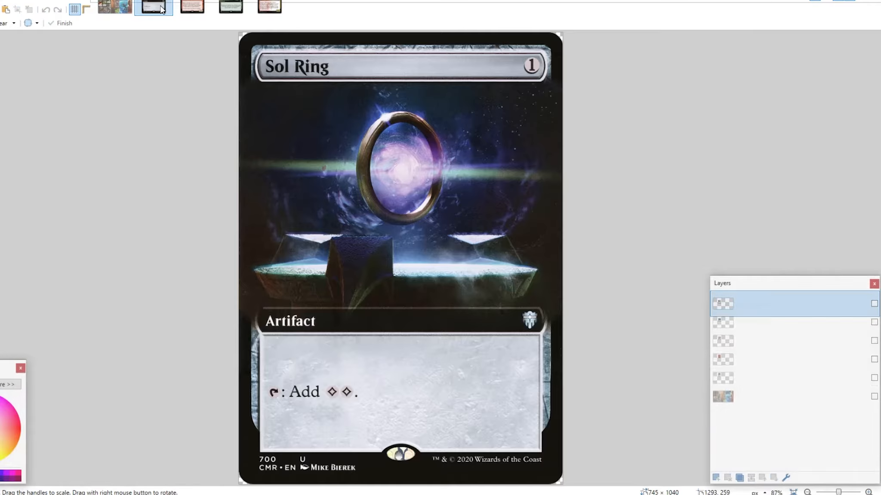
key("ctrl+c")
key("ctrl+w")
left_click(115, 5)
key("ctrl+shift+v")
left_click_drag(155, 106, 486, 288)
Step: Copy Spiteful Sliver, close its image, paste it onto a new template layer and align it just below Sol Ring's title
scroll(401, 223, "down", 3)
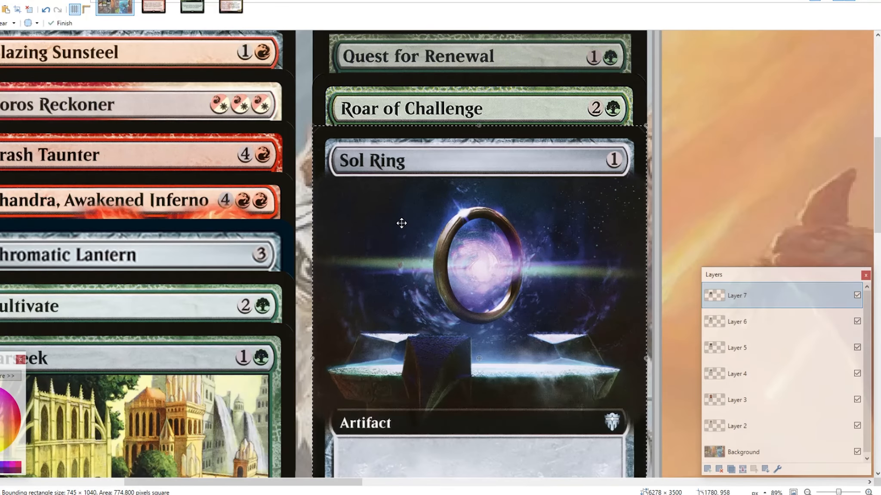
left_click(154, 9)
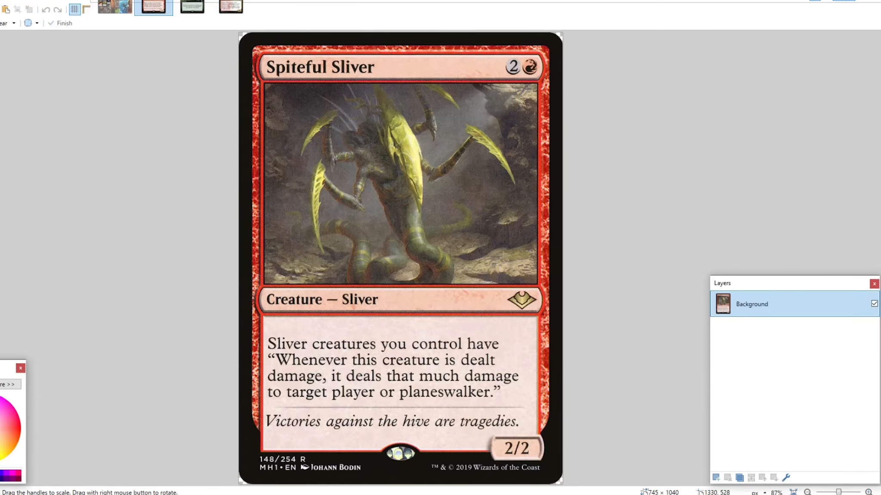
left_click(169, 1)
key("ctrl+shift+v")
left_click_drag(78, 63, 464, 202)
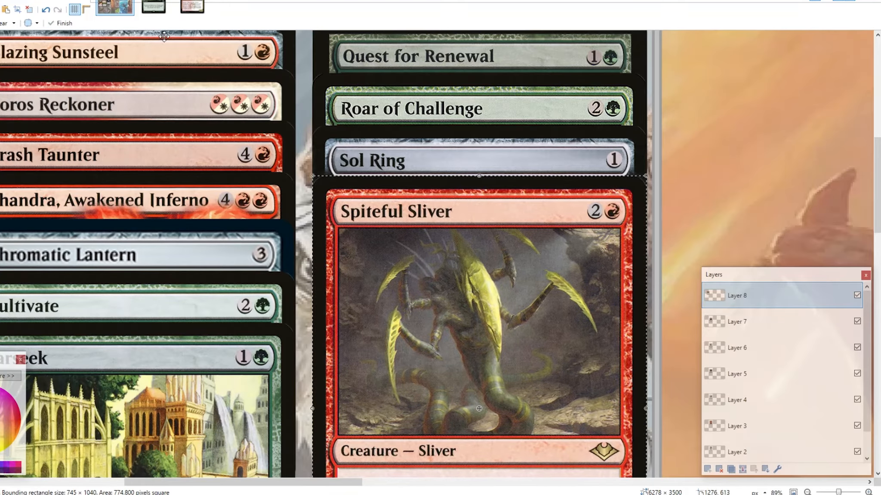
Step: Copy Three Visits, close its image, paste it onto a new template layer and align it just below Spiteful Sliver's title
left_click(154, 8)
key("ctrl+a")
key("ctrl+c")
key("ctrl+w")
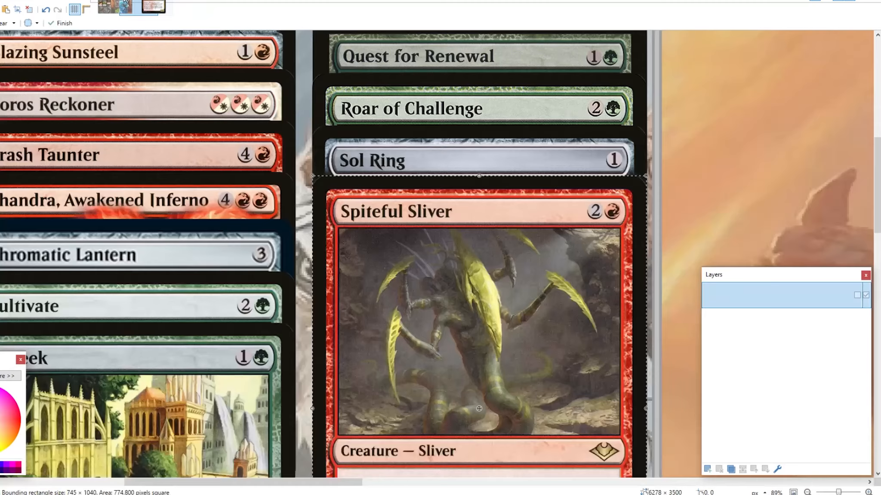
key("ctrl+shift+v")
left_click_drag(309, 265, 498, 293)
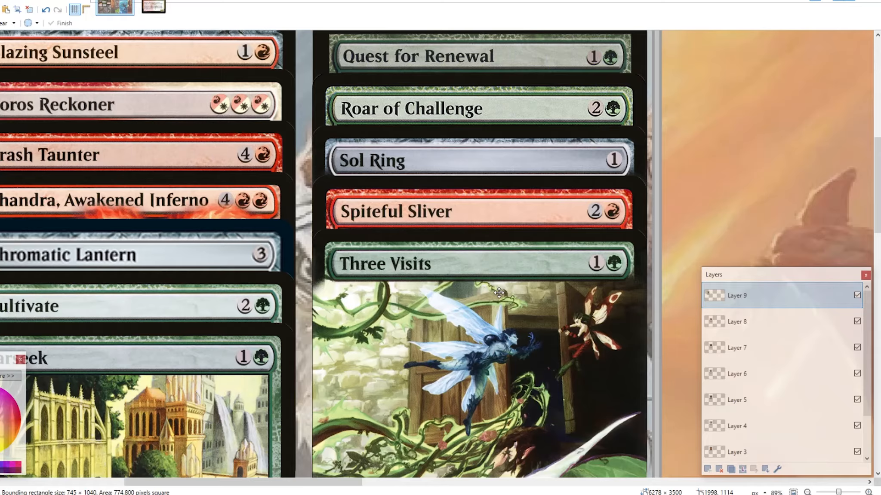
Step: Copy Truefire Captain, close its image, paste it onto a new template layer and align it just below Three Visits' title
left_click(148, 9)
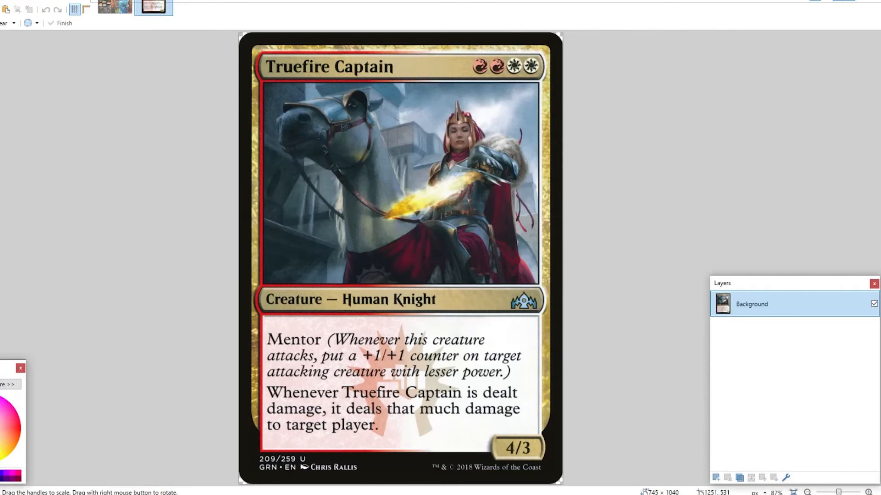
key("ctrl+w")
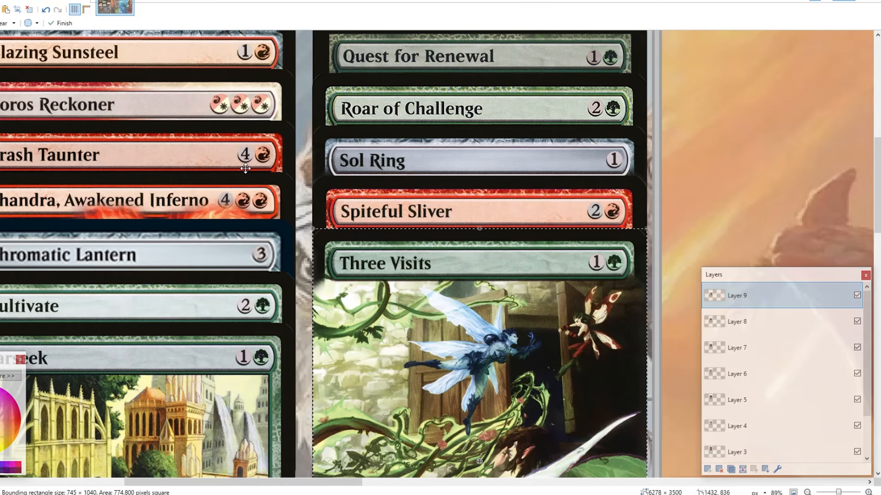
key("ctrl+shift+v")
left_click_drag(244, 169, 500, 333)
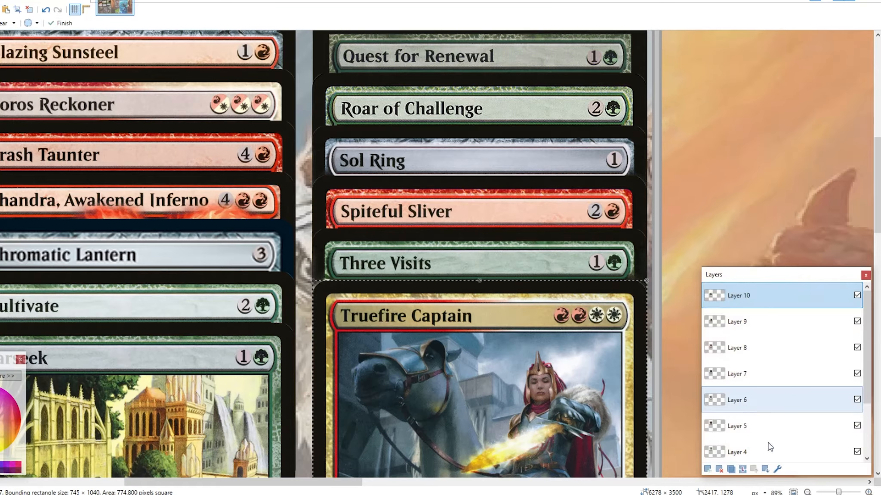
Step: Merge all the second Utility and Ramp column's card layers down into the Background layer
left_click(743, 469)
left_click(743, 469)
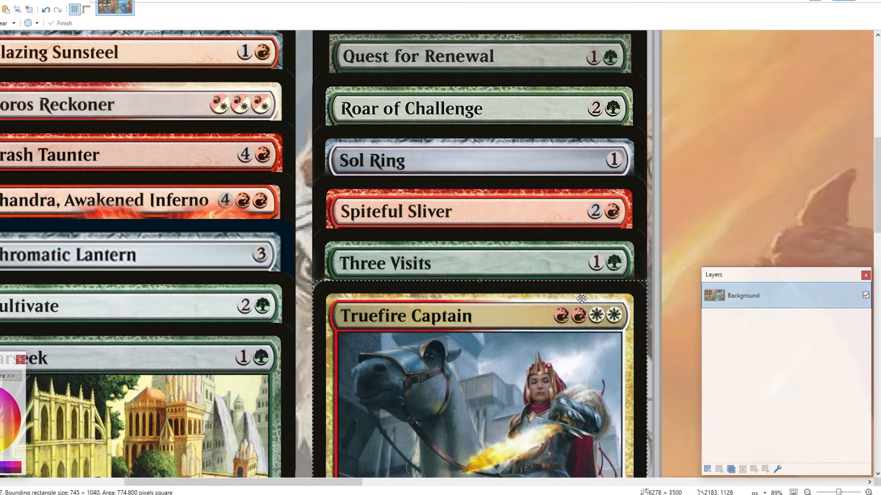
Step: Open all five card images from the 3Damage Board Wipes folder inside Cards
scroll(573, 287, "down", 1)
scroll(574, 287, "right", 5)
scroll(559, 258, "up", 7)
scroll(550, 280, "down", 2)
left_click(0, 0)
left_click(1, 21)
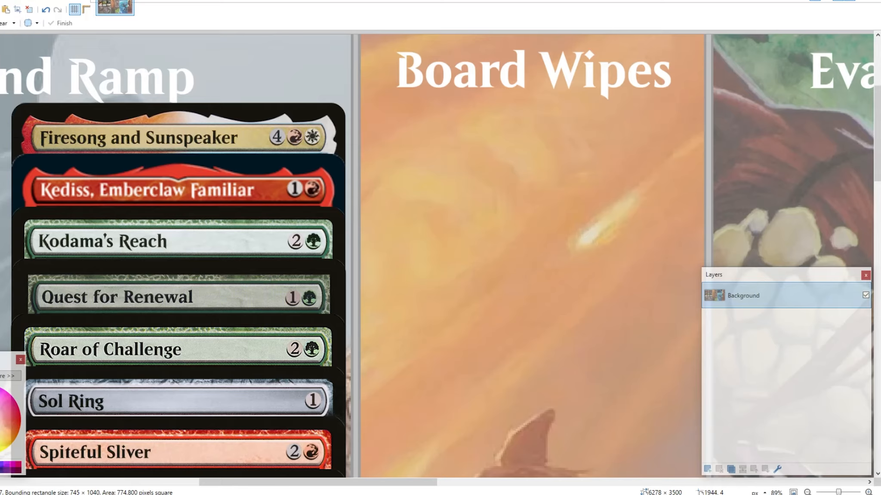
left_click(147, 6)
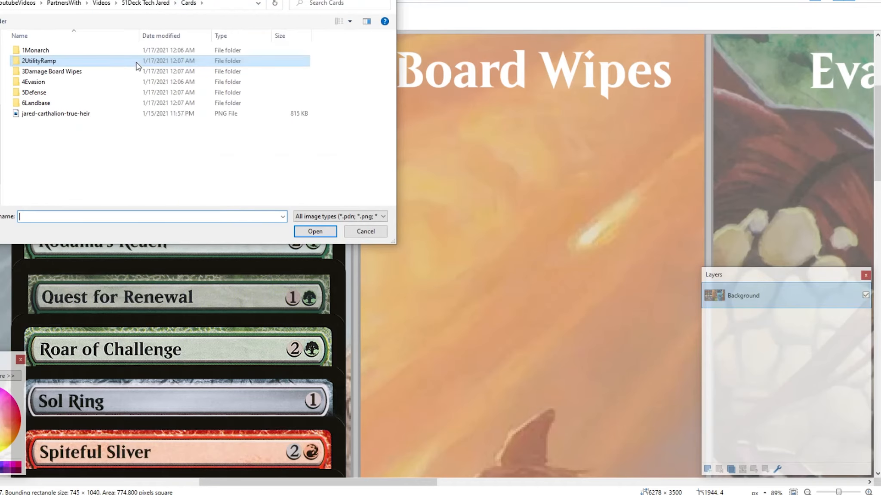
double_click(132, 73)
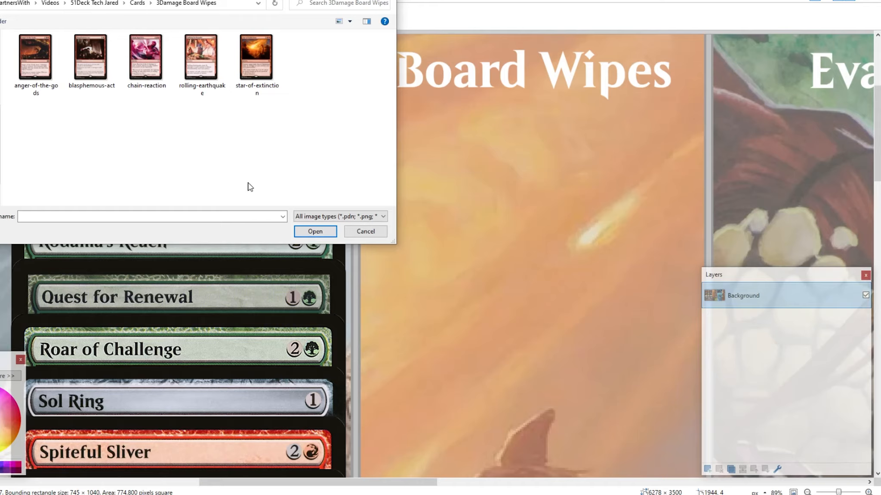
left_click_drag(296, 132, 33, 48)
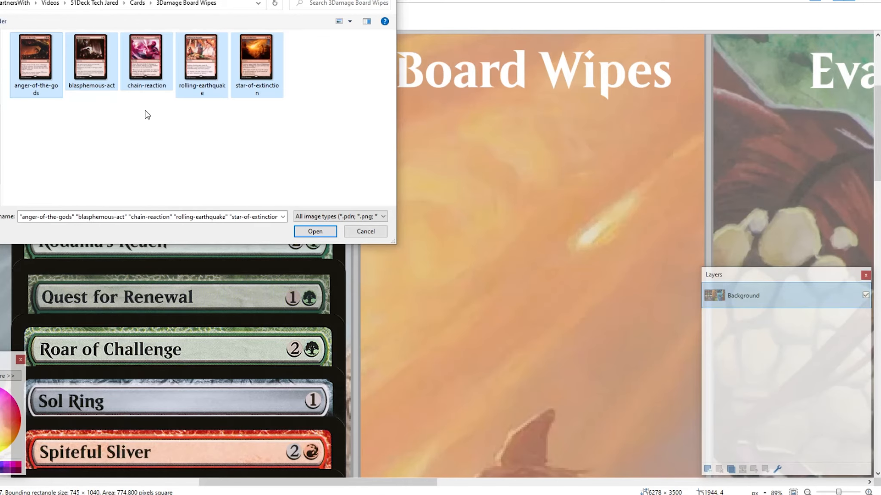
left_click(308, 231)
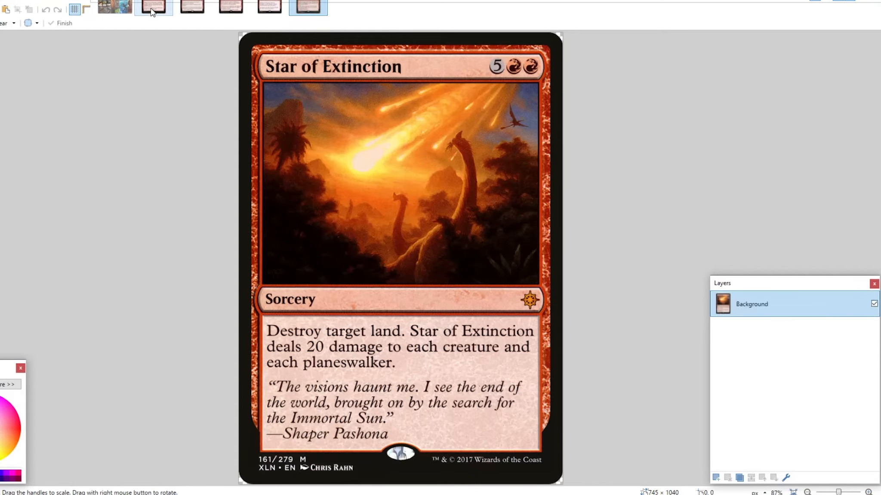
Step: Copy Anger of the Gods, paste it onto a new template layer and place it centered just below the Board Wipes title
left_click(149, 9)
left_click(129, 5)
key("ctrl+shift+v")
left_click_drag(77, 147, 519, 198)
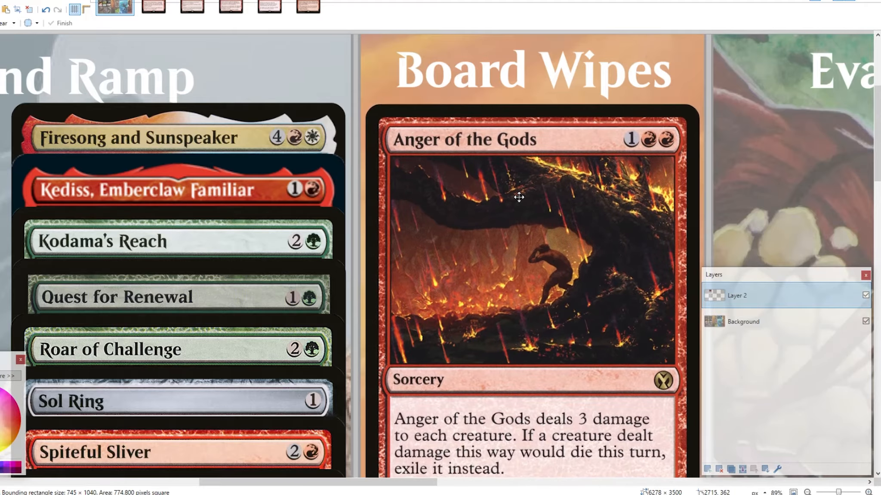
Step: Close the Anger of the Gods image, then copy and close Blasphemous Act and paste it on a new layer just below Anger of the Gods' title
left_click(167, 6)
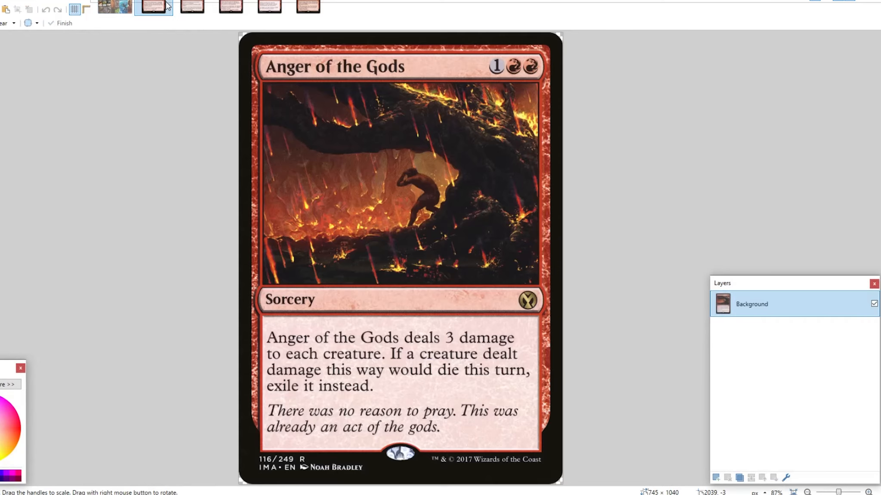
left_click(115, 5)
left_click(157, 5)
key("ctrl+w")
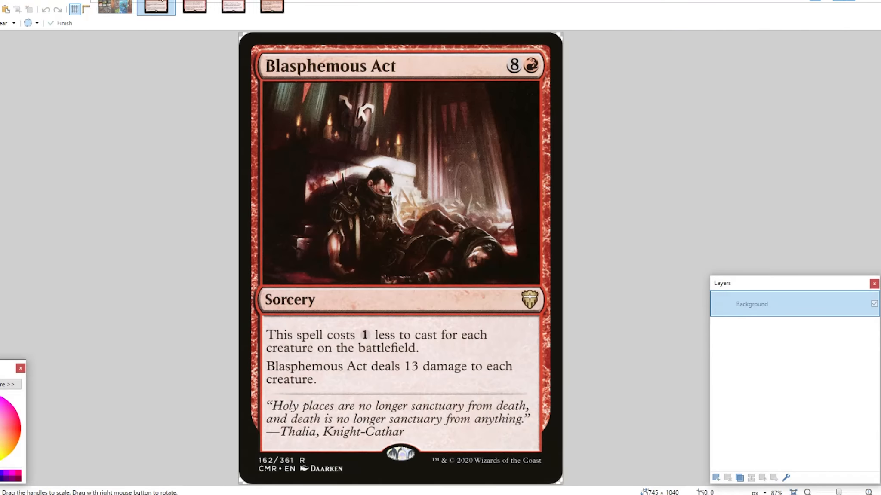
key("ctrl+w")
left_click(115, 5)
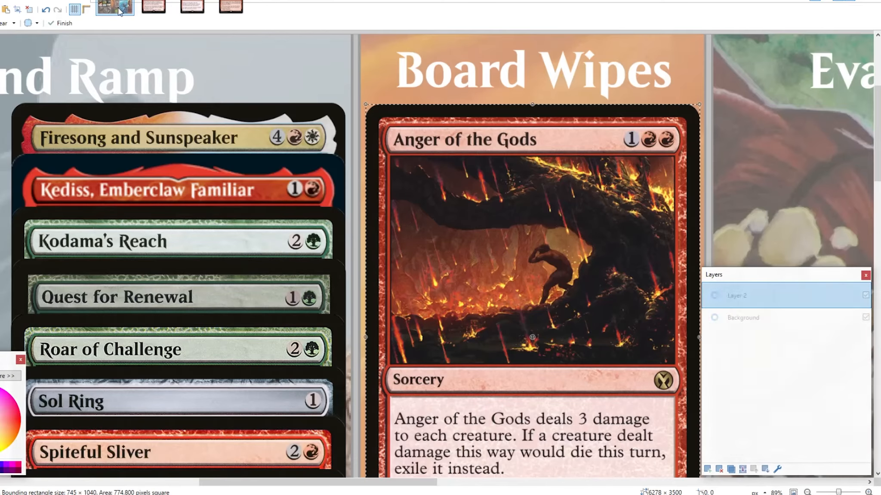
key("ctrl+shift+v")
left_click_drag(181, 126, 535, 209)
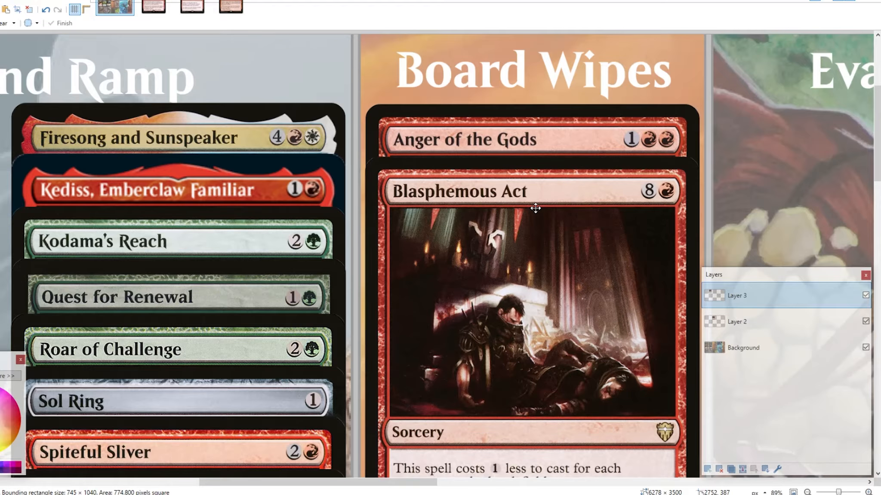
Step: Copy Chain Reaction, close its image, paste it onto a new template layer and align it just below Blasphemous Act's title
scroll(536, 209, "right", 3)
left_click(163, 12)
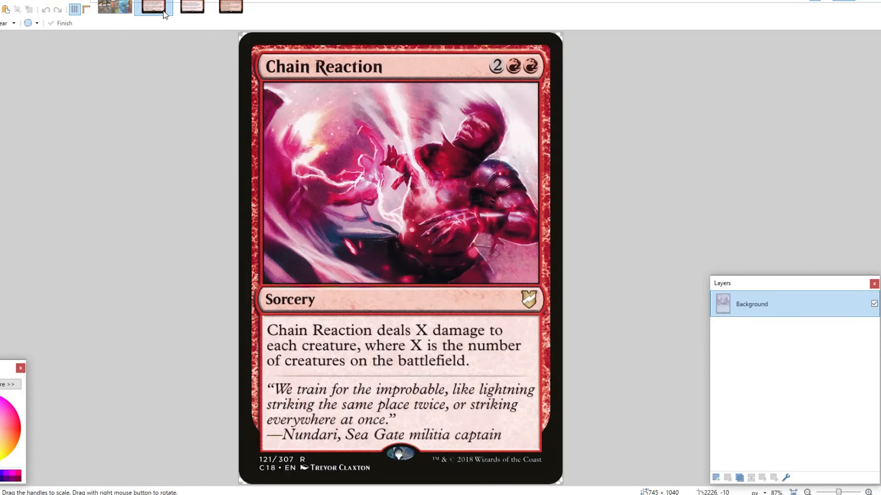
key("ctrl+w")
left_click(115, 6)
key("ctrl+shift+v")
left_click_drag(48, 72, 376, 253)
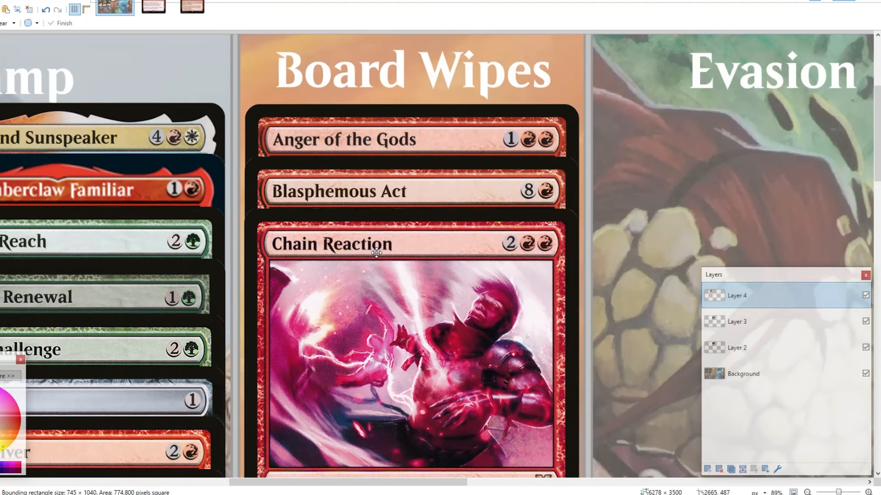
Step: Copy Rolling Earthquake, close its image, paste it onto a new template layer and align it just below Chain Reaction's title
left_click(156, 11)
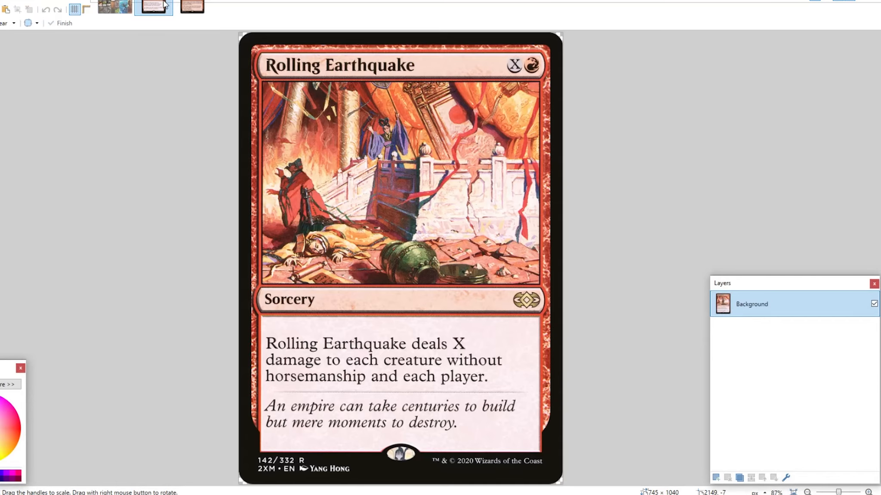
key("ctrl+w")
key("ctrl+shift+v")
left_click_drag(34, 70, 377, 301)
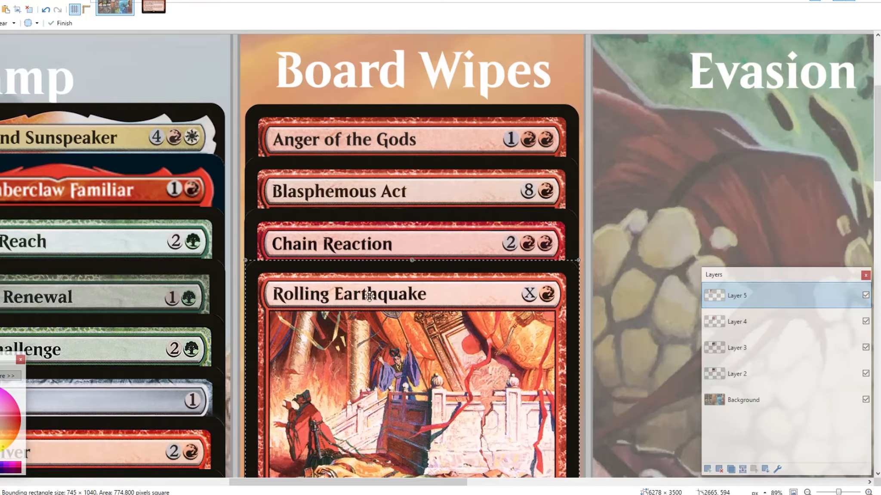
Step: Copy Star of Extinction, close its image, paste it onto a new template layer and align it just below Rolling Earthquake's title
left_click(154, 12)
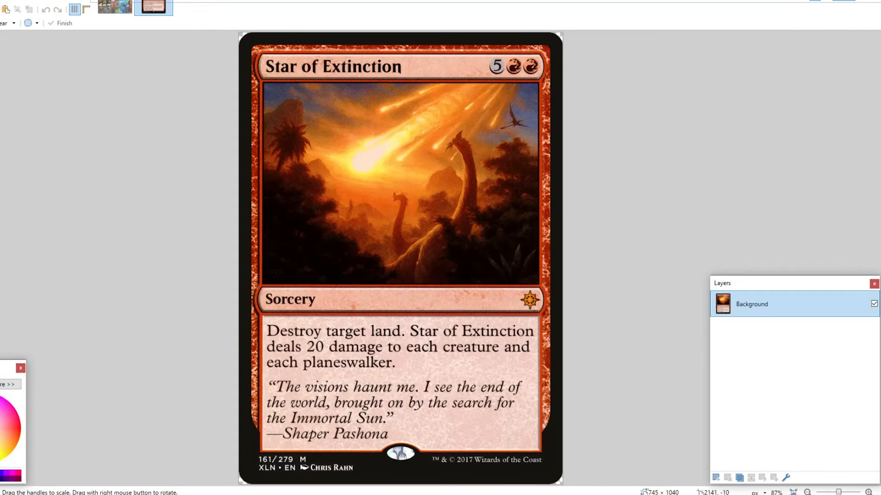
key("ctrl+w")
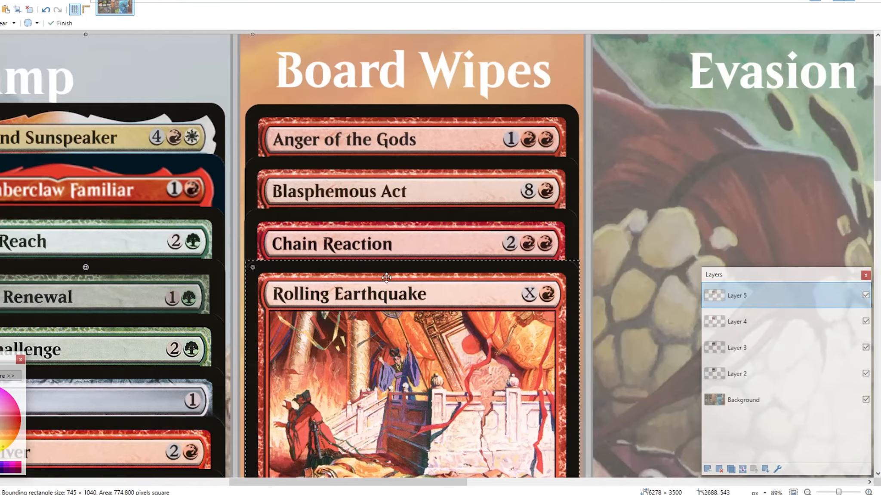
key("ctrl+shift+v")
left_click_drag(112, 104, 437, 373)
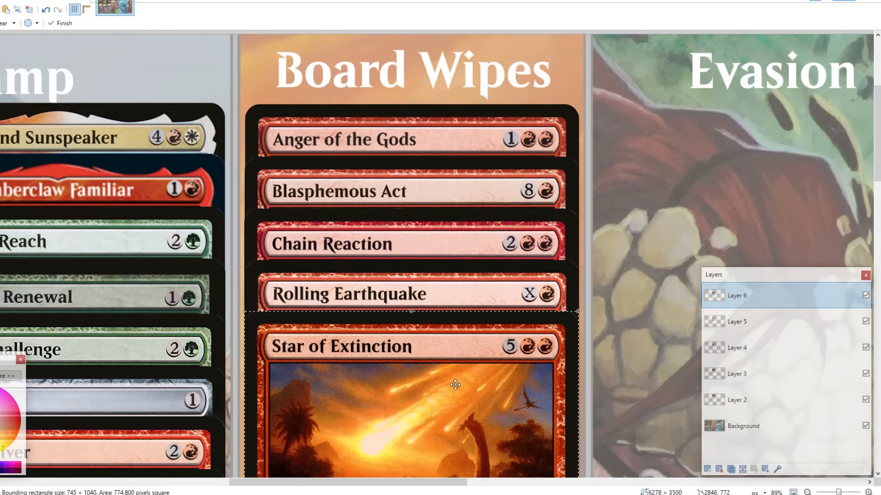
Step: Deselect the pasted card and flatten all the Board Wipes card layers into the Background layer
scroll(451, 380, "down", 3)
scroll(451, 380, "up", 3)
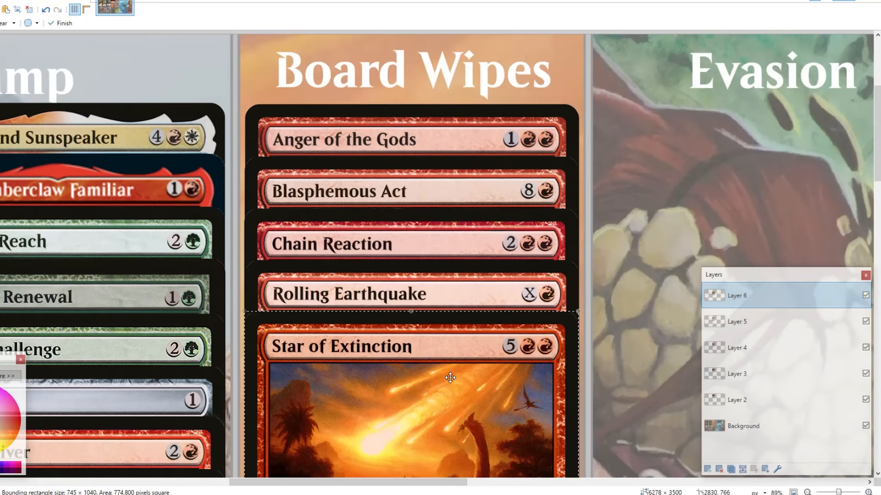
scroll(450, 379, "right", 5)
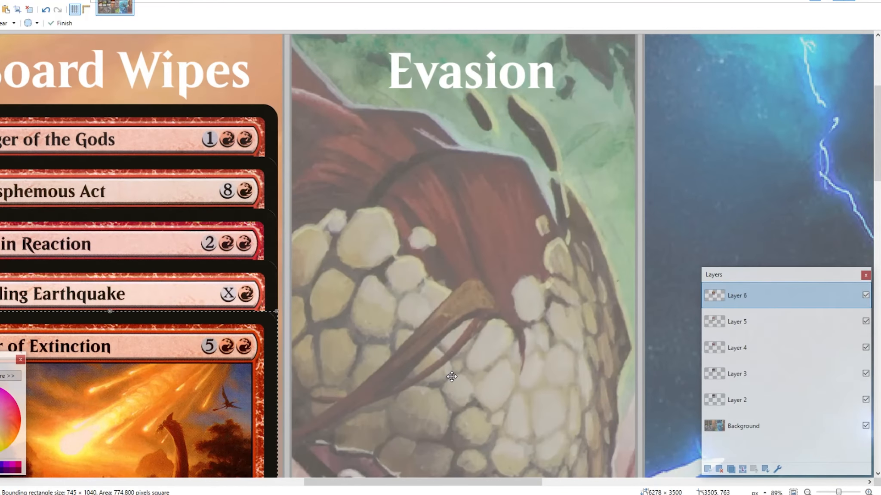
key("ctrl+d")
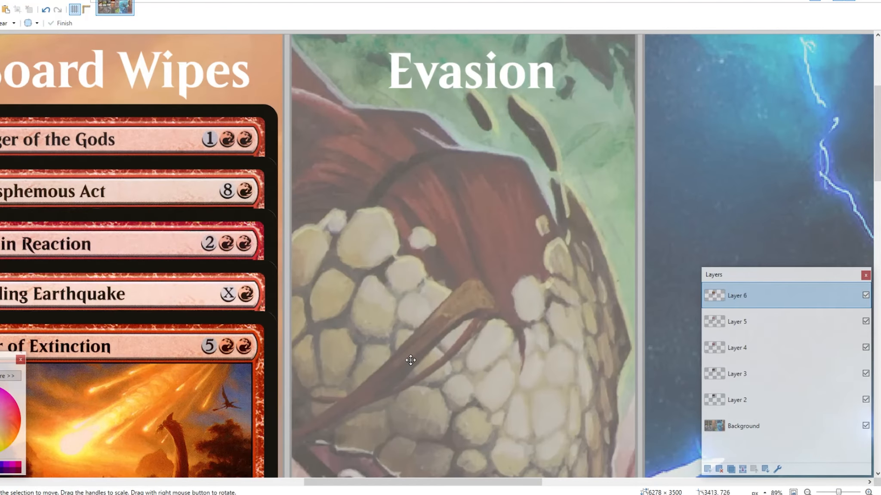
key("ctrl+shift+f")
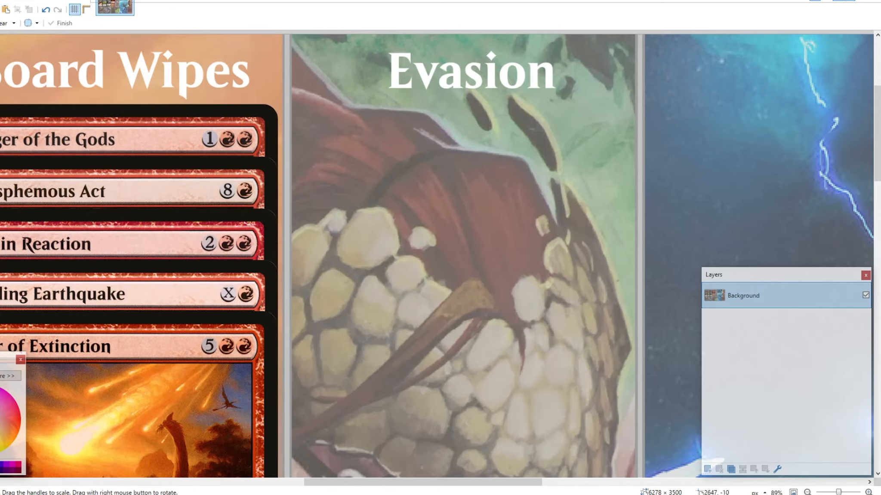
Step: Open all the card images from the 4Evasion folder
key("alt+f")
left_click(2, 22)
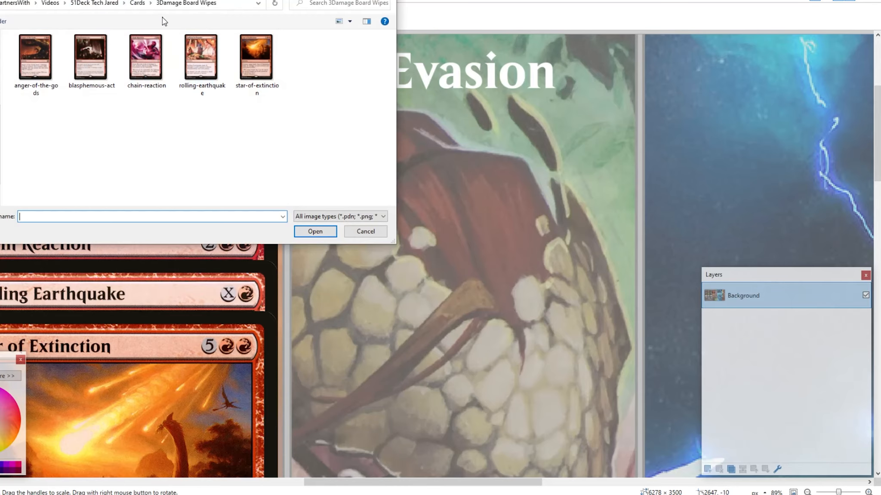
left_click(138, 6)
double_click(124, 82)
left_click_drag(379, 164, 5, 50)
left_click(305, 231)
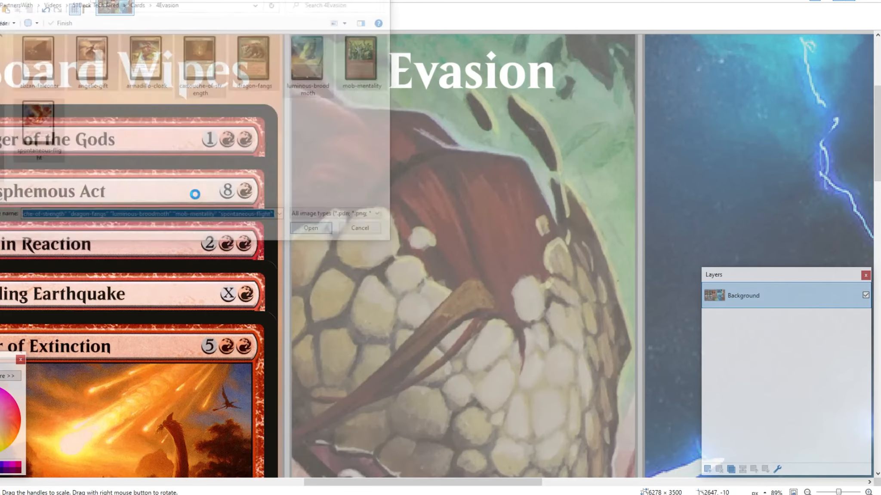
Step: Copy Abzan Falconer, close its image, paste it onto a new template layer and place it below the Evasion title
left_click(157, 13)
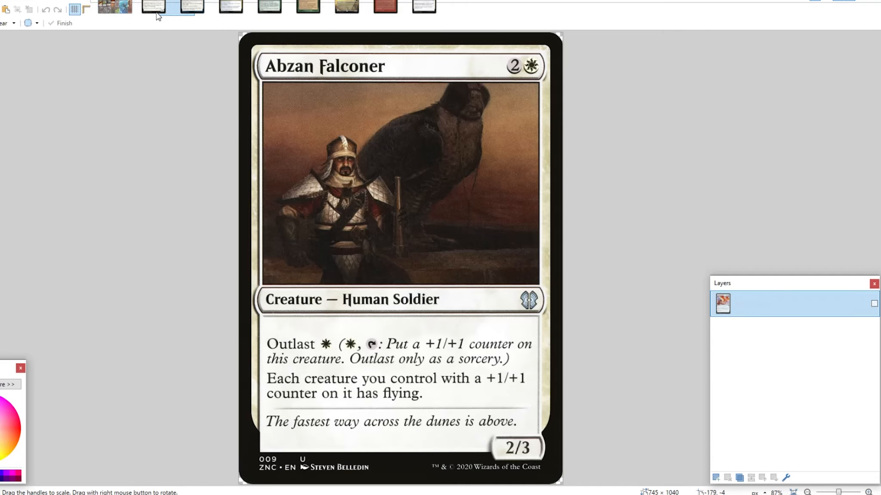
left_click(171, 1)
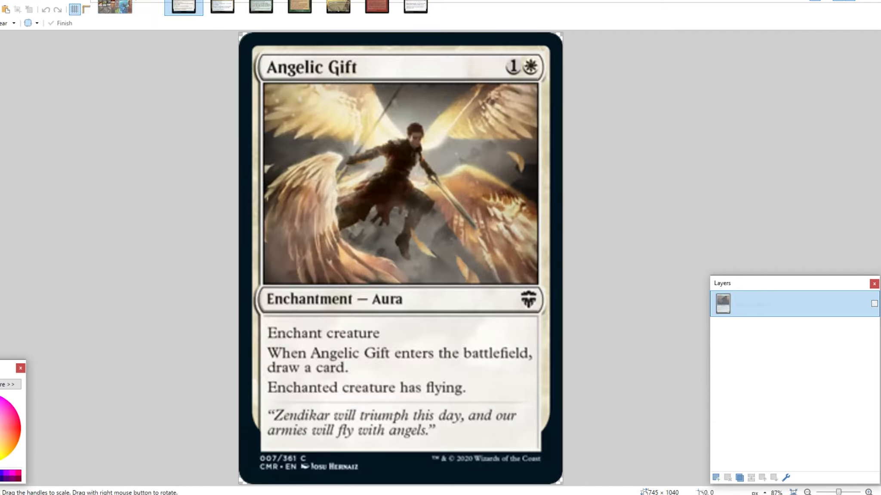
left_click(118, 7)
key("ctrl+shift+v")
left_click_drag(129, 88, 486, 163)
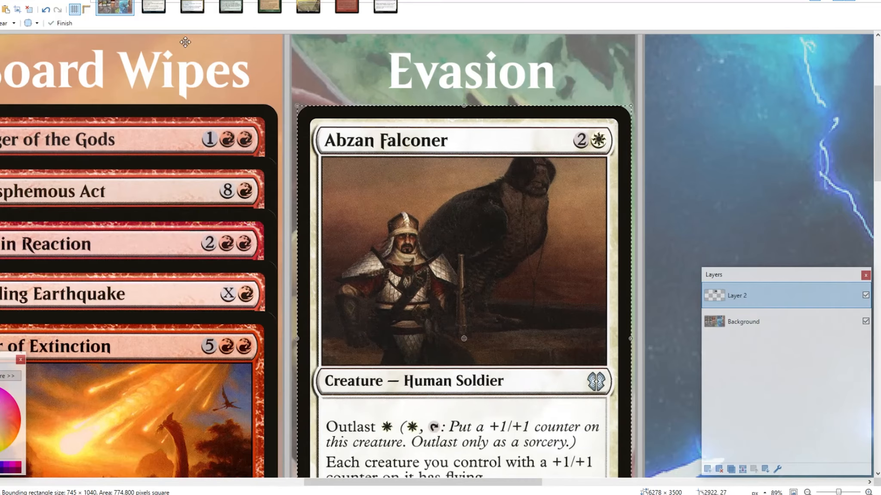
Step: Copy Angelic Gift, close its image, paste it onto a new template layer and align it just below Abzan Falconer's title
left_click(147, 8)
left_click(170, 1)
left_click(119, 7)
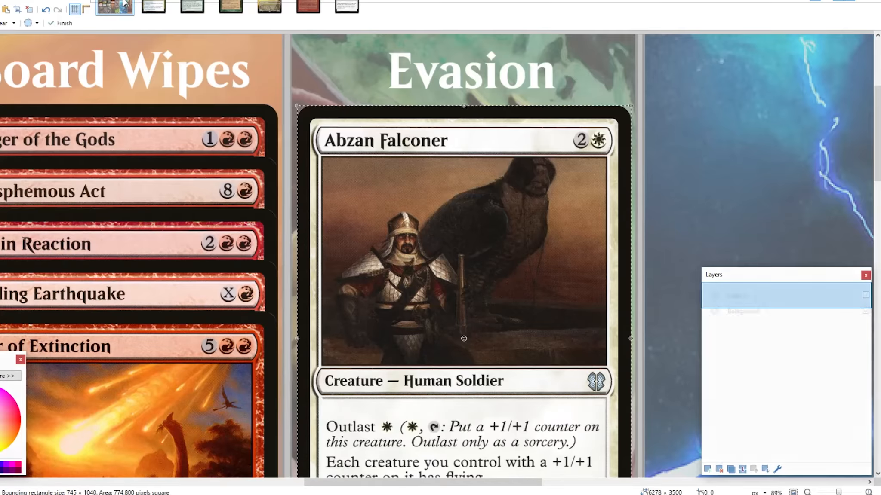
key("ctrl+shift+v")
left_click_drag(136, 99, 457, 188)
scroll(330, 123, "right", 3)
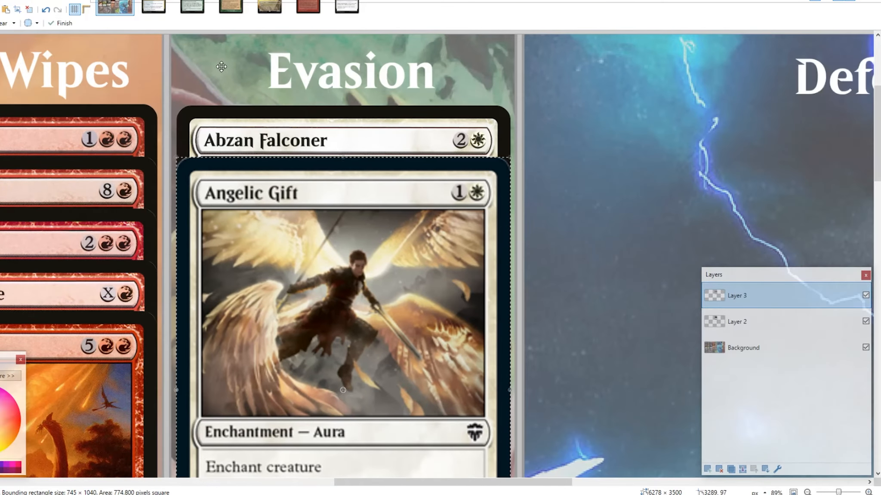
Step: Copy Armadillo Cloak, close its image, paste it onto a new template layer and align it just below Angelic Gift's title
left_click(159, 7)
left_click(160, 1)
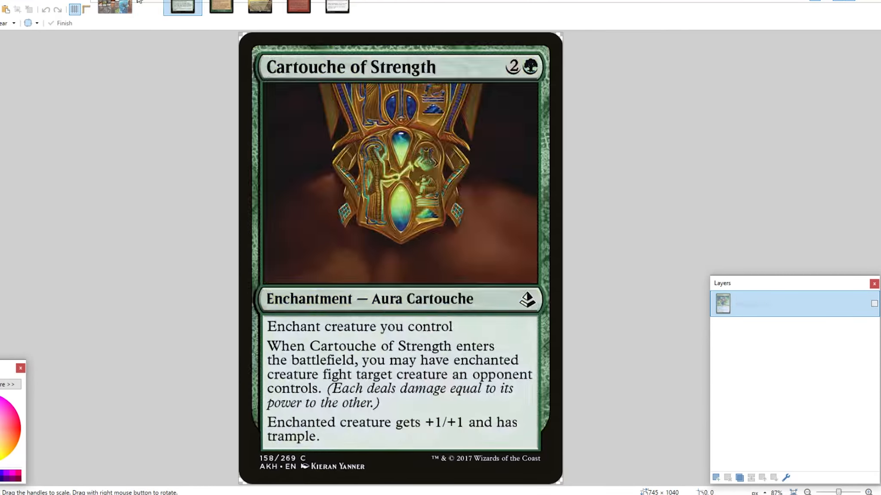
left_click(115, 7)
key("ctrl+shift+v")
left_click_drag(27, 65, 286, 238)
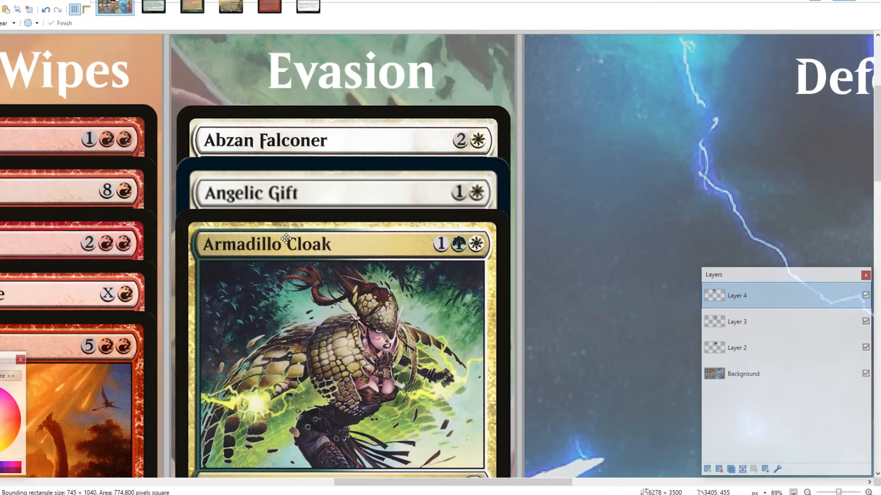
Step: Copy Cartouche of Strength, close its image, paste it onto a new template layer and align it just below Armadillo Cloak's title
left_click(150, 7)
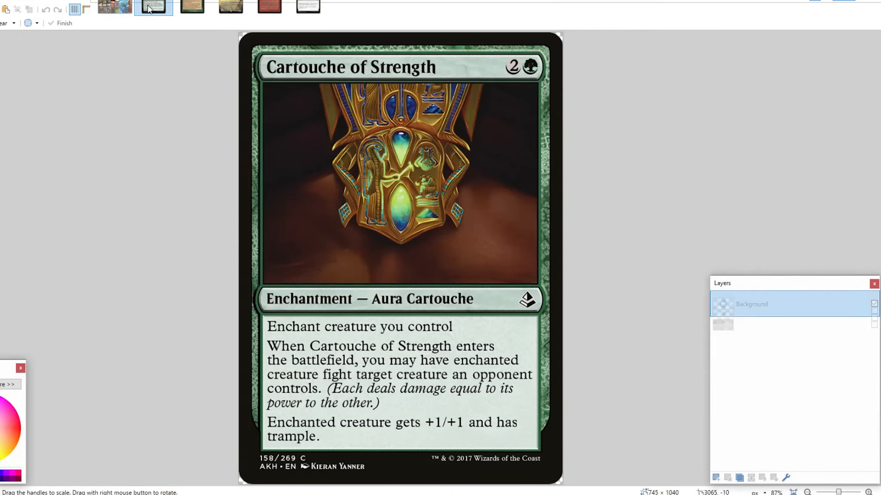
key("ctrl+w")
left_click(115, 7)
key("ctrl+shift+v")
left_click_drag(92, 89, 343, 315)
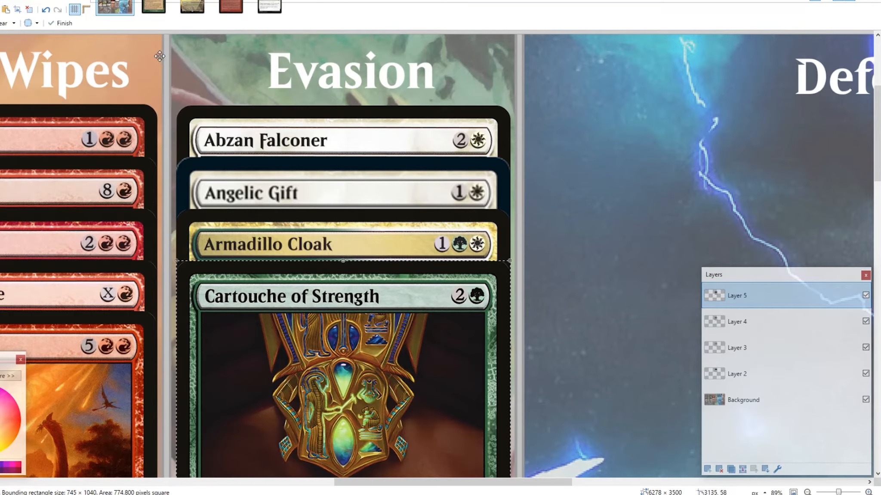
Step: Copy Dragon Fangs, close its image, paste it onto a new template layer and align it just below Cartouche of Strength's title
left_click(155, 7)
key("ctrl+w")
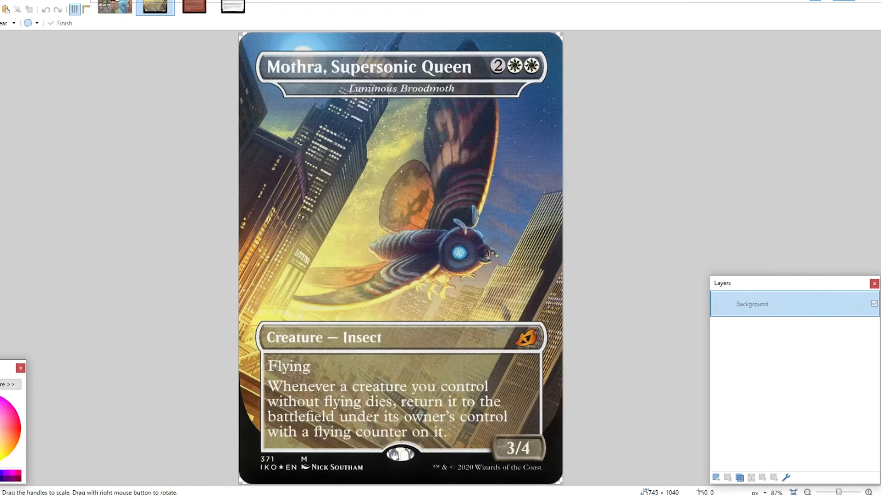
left_click(114, 6)
key("ctrl+shift+v")
left_click_drag(130, 79, 366, 358)
scroll(366, 359, "down", 4)
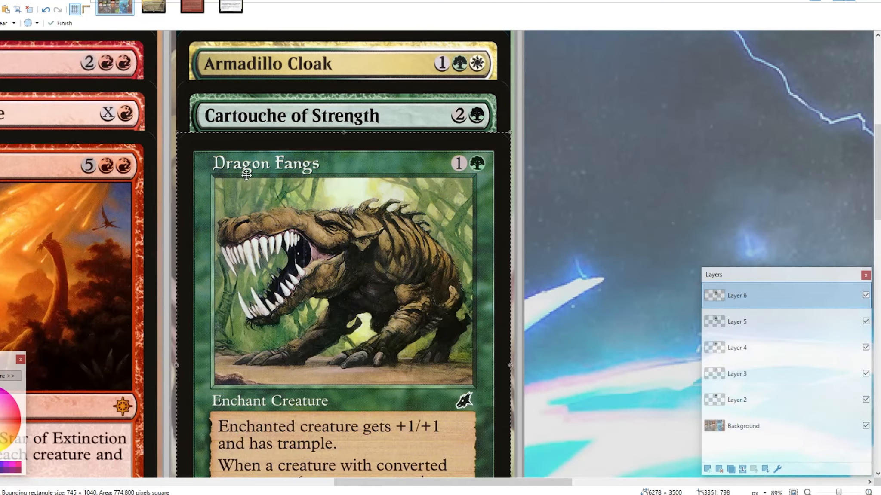
Step: Copy Mothra, Supersonic Queen, close its image, paste it onto a new template layer and align it just below Dragon Fangs' title
left_click(171, 13)
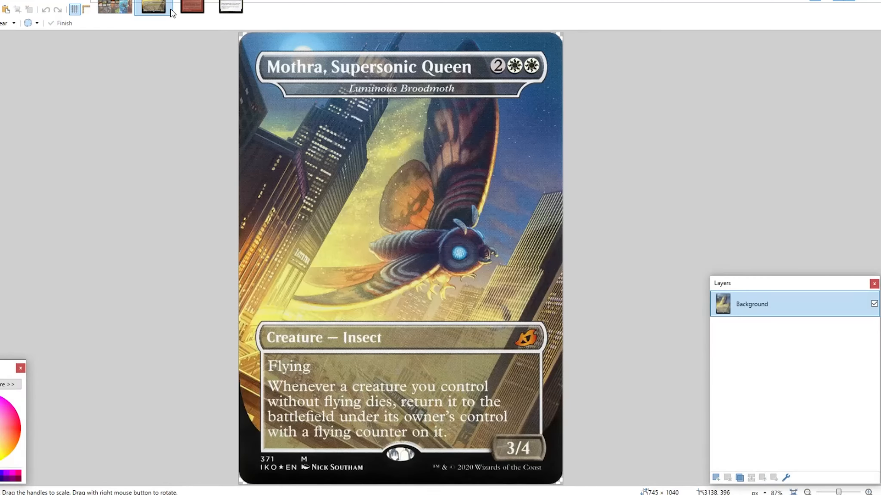
key("ctrl+c")
key("ctrl+w")
left_click(119, 10)
key("ctrl+shift+v")
left_click_drag(74, 90, 333, 236)
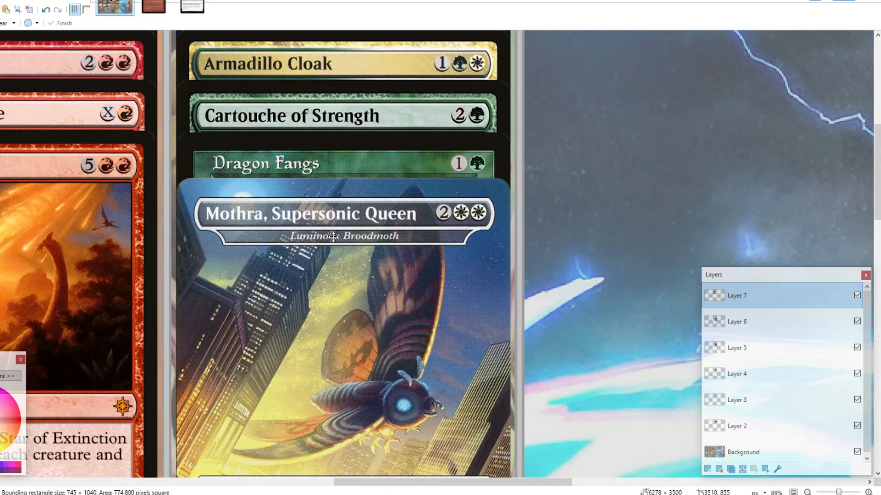
Step: Copy Mob Mentality, close its image, paste it onto a new template layer and align it just below Mothra, Supersonic Queen's title
left_click(151, 7)
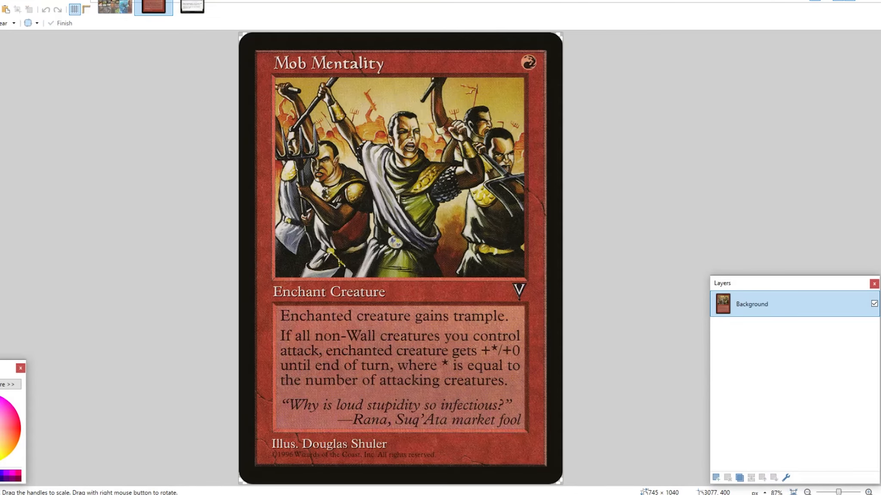
key("ctrl+w")
left_click(112, 7)
key("ctrl+shift+v")
left_click_drag(9, 63, 265, 261)
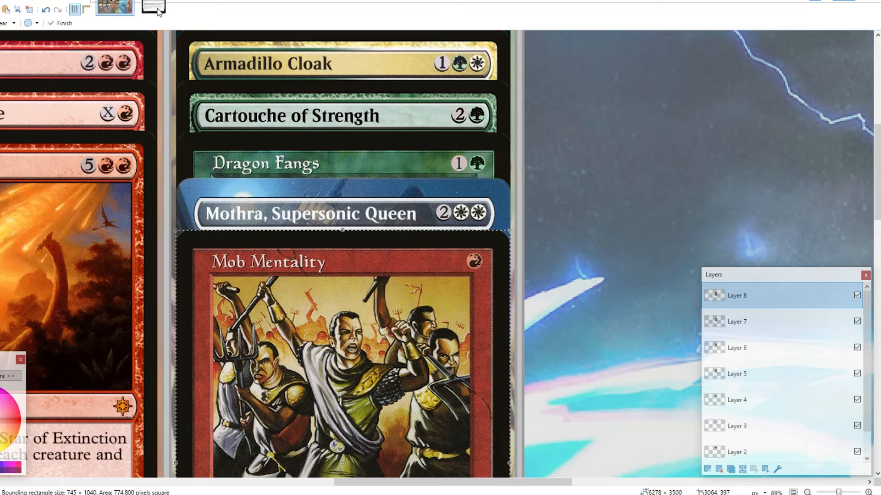
Step: Copy Spontaneous Flight, close its image, paste it onto a new template layer and align it just below Mob Mentality's title
left_click(158, 12)
left_click(169, 1)
key("ctrl+shift+v")
left_click_drag(82, 92, 331, 321)
scroll(300, 237, "down", 3)
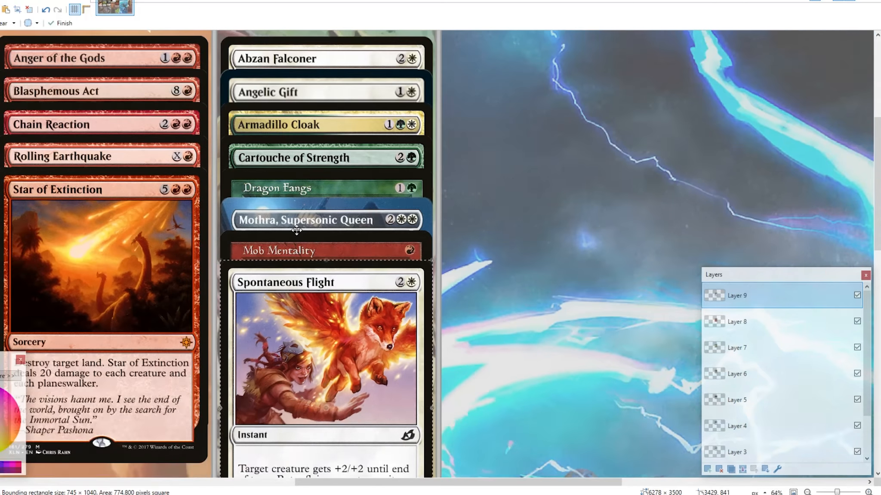
Step: Open all the card images from the 5Defense folder
scroll(300, 211, "right", 3)
left_click(0, 0)
left_click(2, 22)
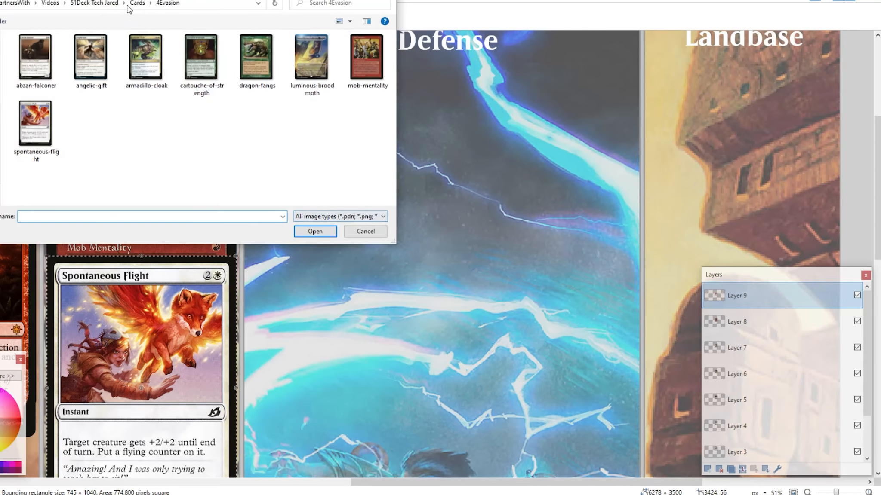
left_click(125, 4)
left_click(136, 4)
double_click(91, 93)
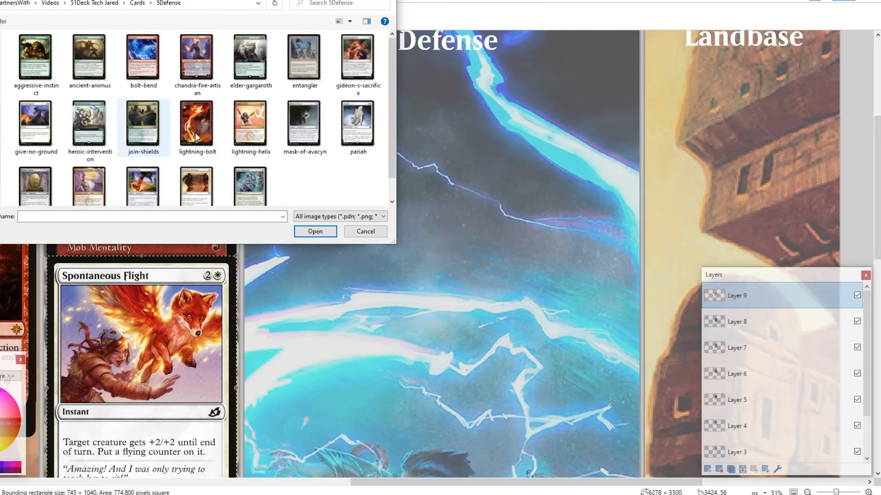
key("ctrl+a")
left_click(328, 234)
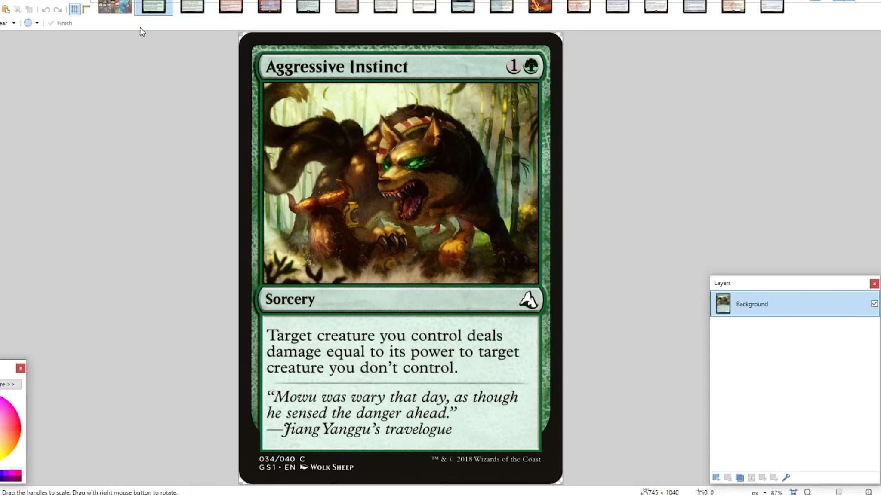
Step: Copy Aggressive Instinct, close its image, paste it onto a new template layer and place it below the Defense title
left_click(168, 2)
left_click(114, 6)
key("ctrl+shift+v")
scroll(80, 72, "up", 3)
left_click_drag(80, 72, 604, 130)
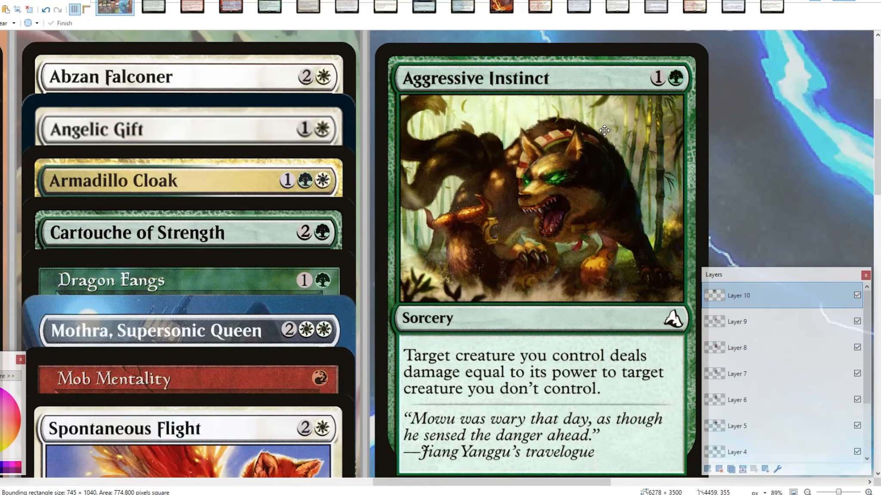
Step: Copy Ancient Animus, close its image, paste it onto a new template layer and align it just below Aggressive Instinct's title
left_click(166, 7)
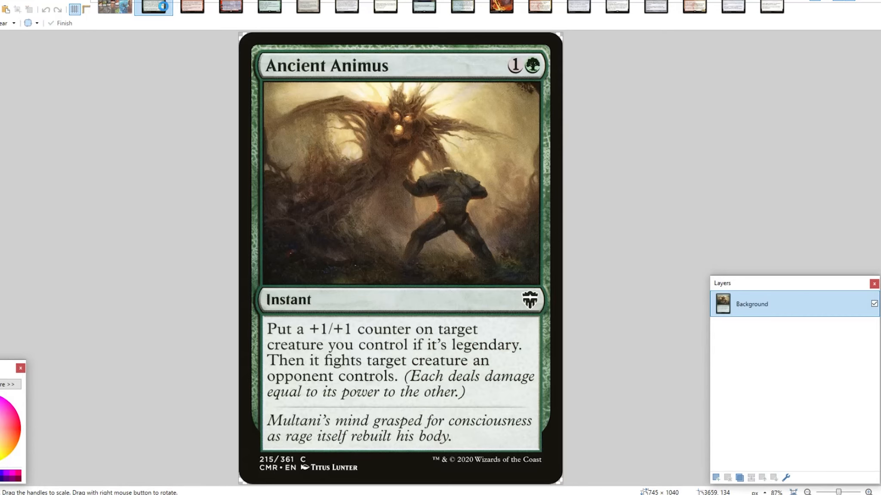
key("ctrl+w")
left_click(115, 8)
key("ctrl+shift+v")
left_click_drag(93, 55, 549, 122)
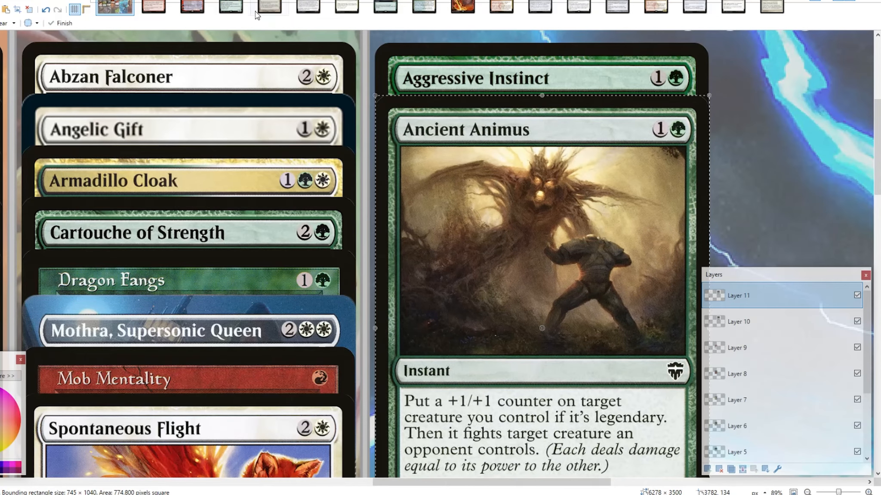
Step: Copy Bolt Bend, close its image, paste it onto a new template layer and align it just below Ancient Animus's title
left_click(170, 8)
key("ctrl+w")
left_click(115, 7)
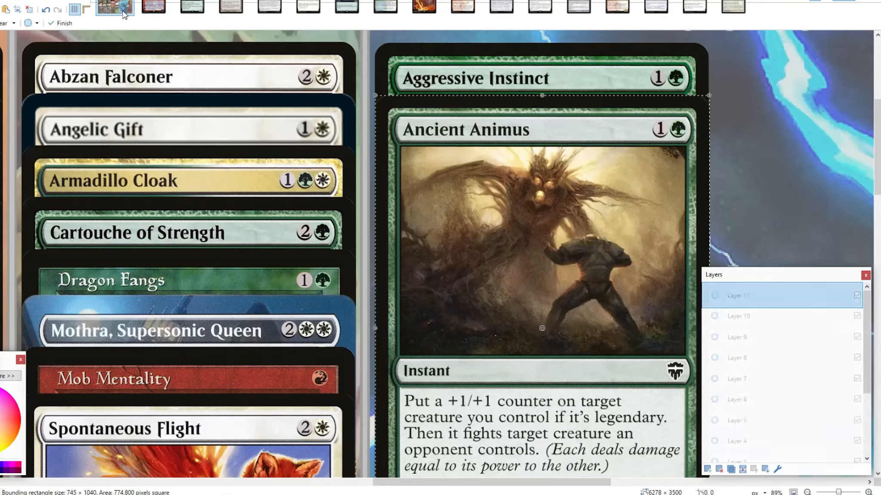
key("ctrl+shift+v")
left_click_drag(39, 73, 496, 187)
scroll(496, 187, "right", 2)
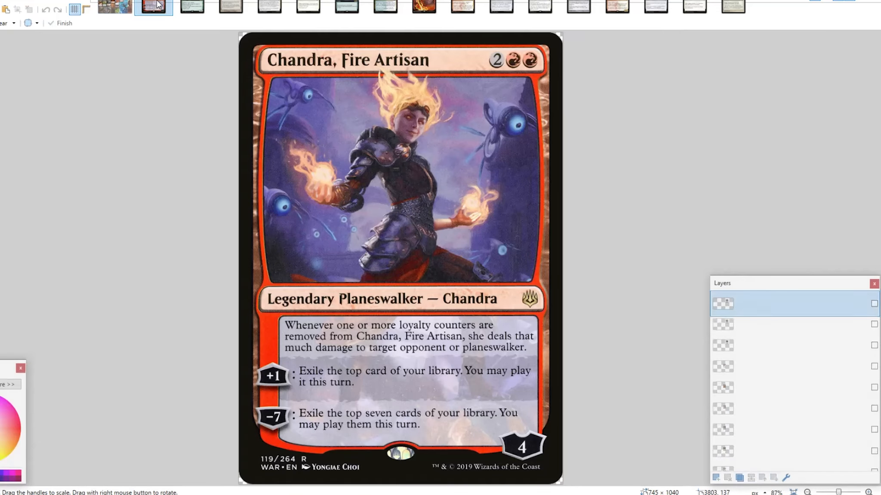
Step: Copy Chandra, Fire Artisan, close its image, paste it onto a new template layer and align it just below Bolt Bend's title
left_click(154, 6)
key("ctrl+c")
key("ctrl+w")
left_click(116, 7)
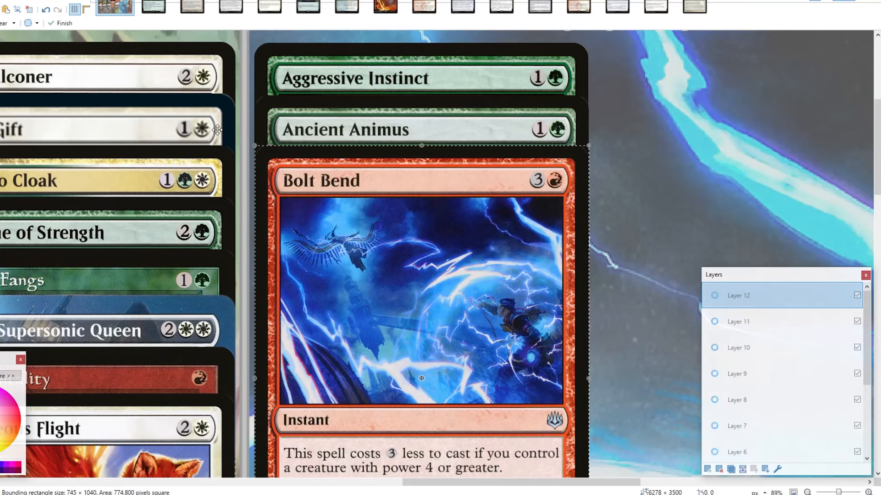
key("ctrl+shift+v")
left_click_drag(64, 69, 390, 247)
Step: Copy Elder Gargaroth, close its image, paste it onto a new template layer and align it just below Chandra, Fire Artisan's title
left_click(150, 5)
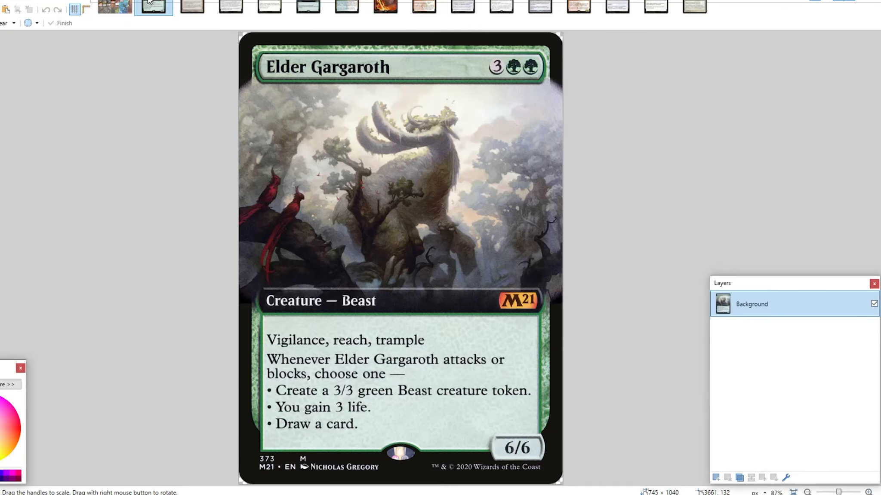
key("ctrl+c")
key("ctrl+w")
left_click(114, 6)
key("ctrl+shift+v")
left_click_drag(77, 81, 416, 299)
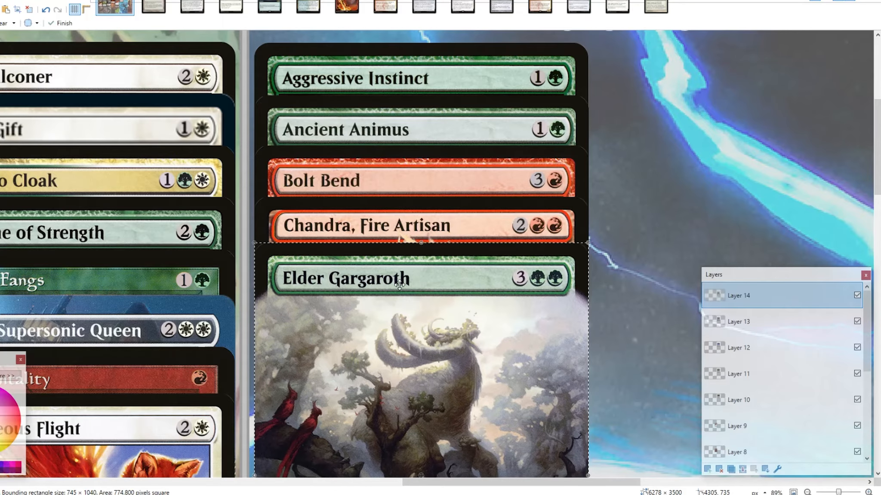
Step: Copy Entangler, close its image, paste it onto a new template layer and align it just below Elder Gargaroth's title
left_click(153, 7)
left_click(115, 7)
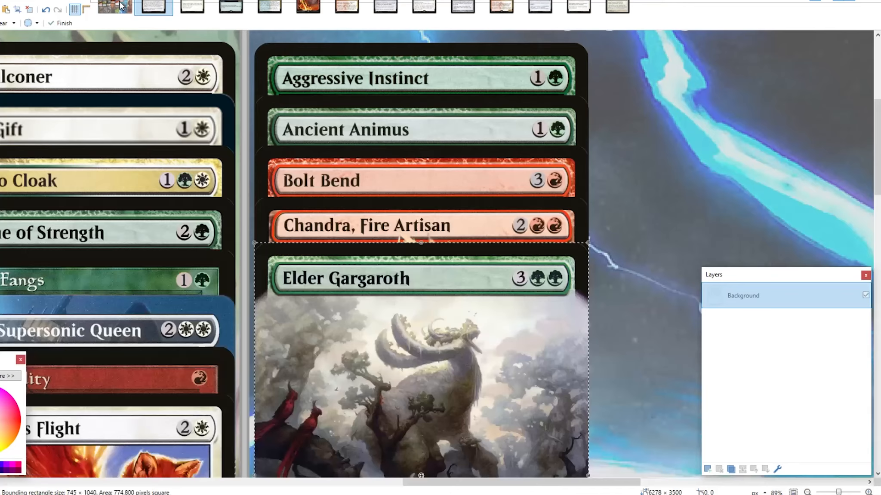
key("ctrl+v")
left_click_drag(111, 85, 373, 353)
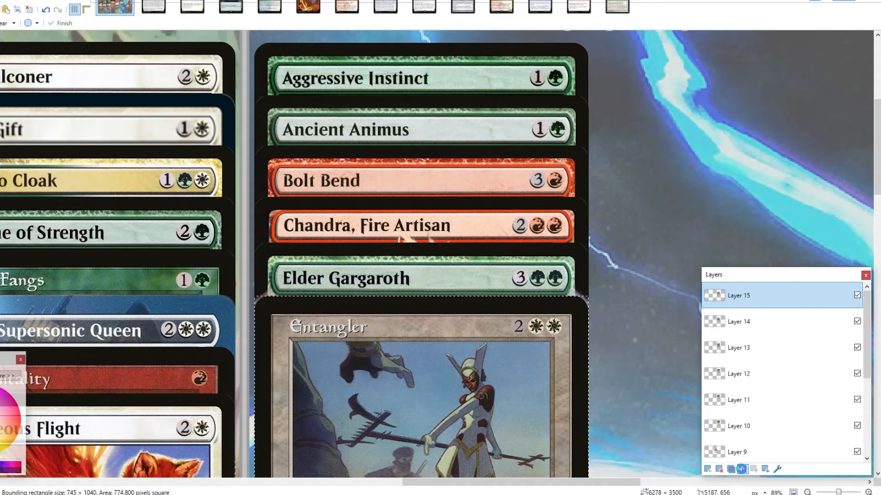
Step: Merge the stacked card layers down one after another, starting from the Entangler layer
left_click(742, 471)
left_click(742, 471)
left_click(741, 471)
left_click(742, 471)
left_click(742, 471)
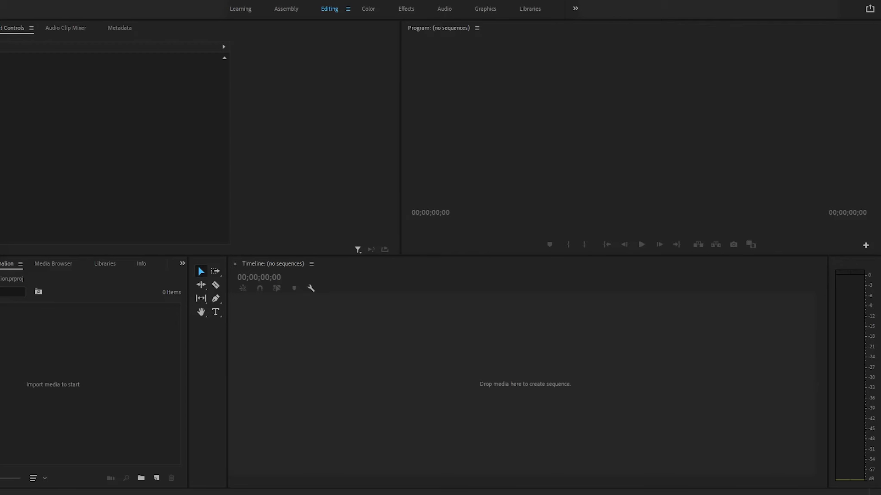
Step: Switch to Premiere Pro and create a Cards bin and a second bin named Bin in the Deck Tech Jared Carthalion project
left_click(137, 480)
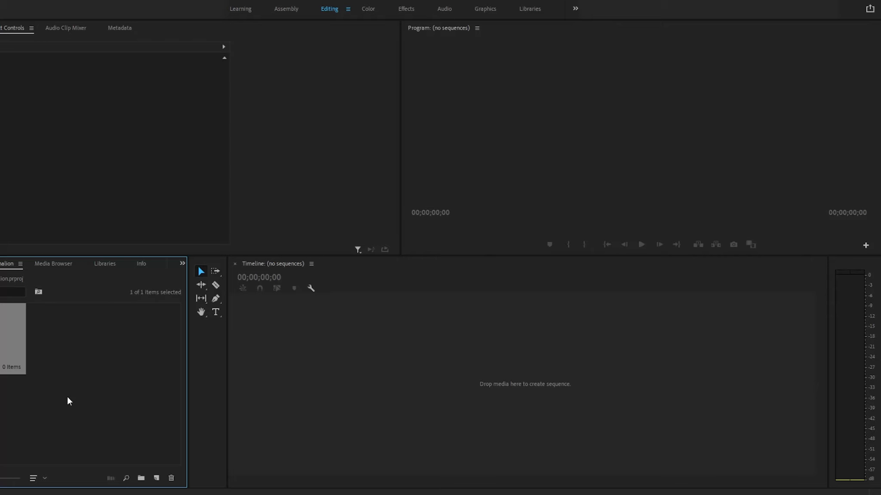
left_click(75, 392)
left_click(142, 478)
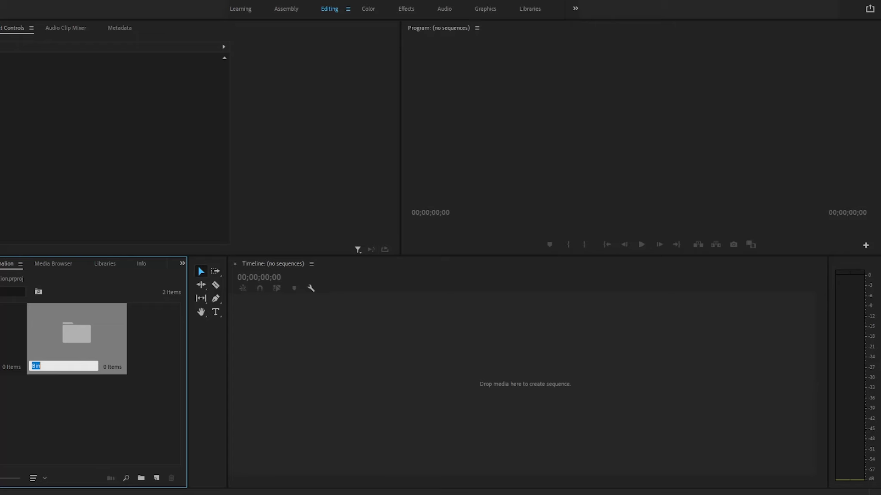
key("Return")
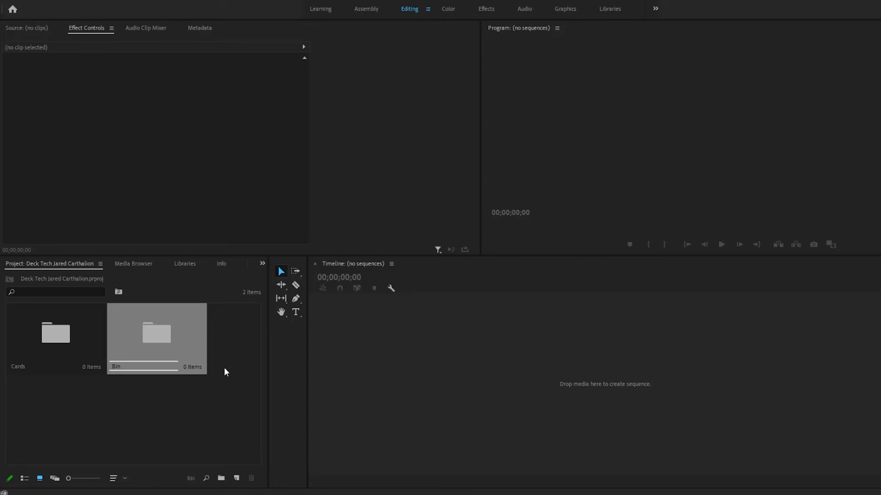
Step: Rename the second bin, Bin, as Backgrounds
right_click(177, 345)
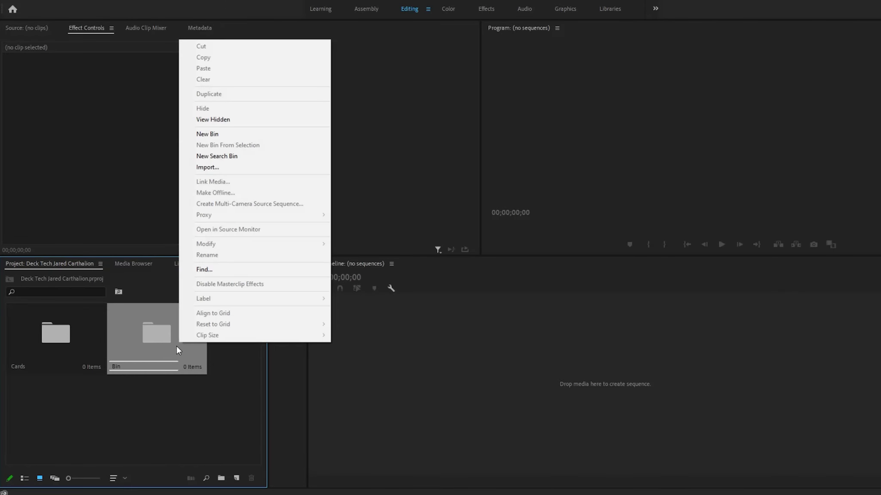
left_click(223, 168)
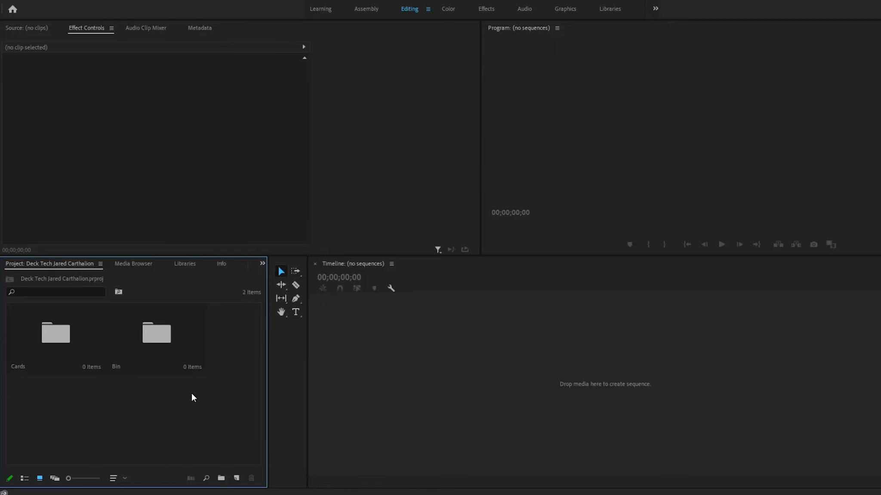
right_click(150, 340)
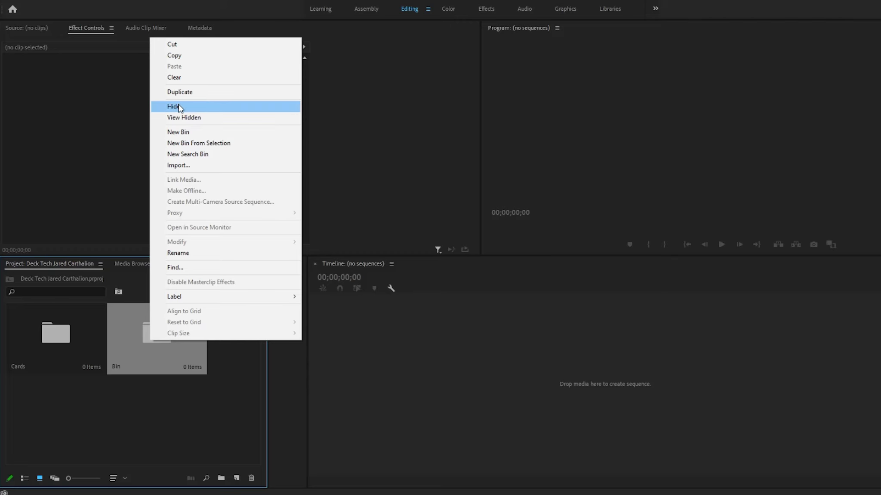
left_click(223, 254)
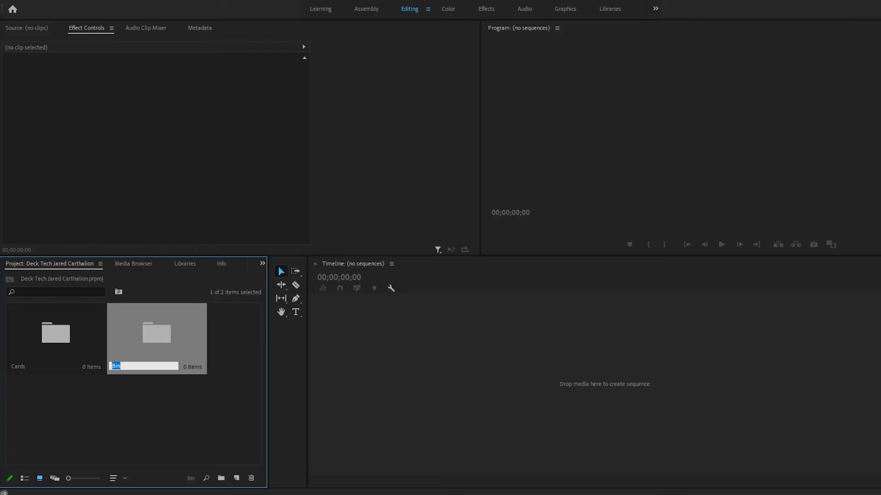
type("Backgrounds")
key("Tab")
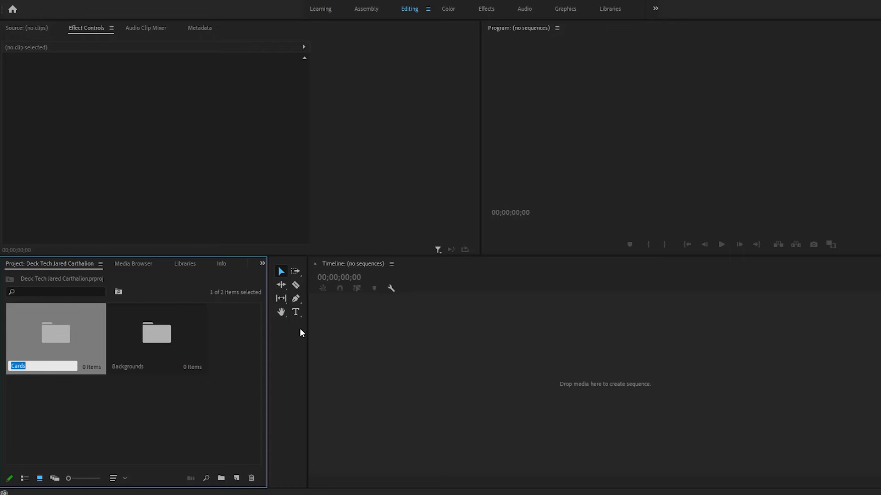
Step: Create another bin at the project's top level and name it Voice
right_click(199, 430)
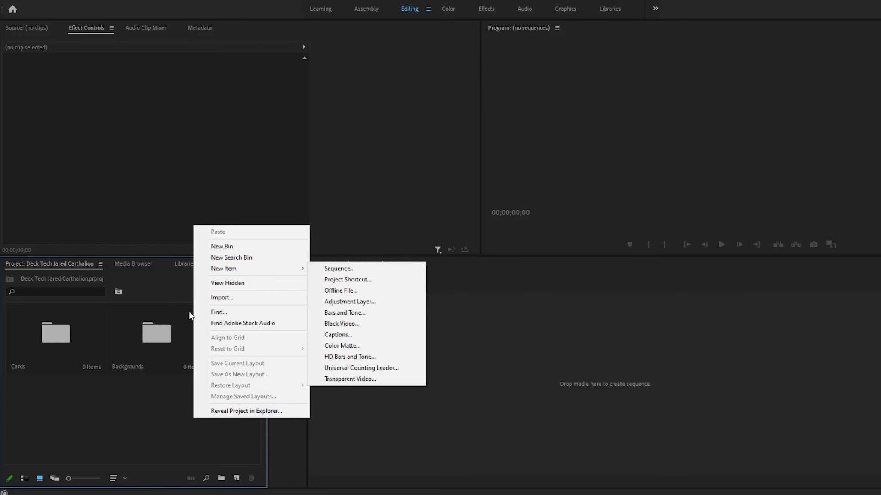
left_click(223, 476)
type("Voice")
key("Return")
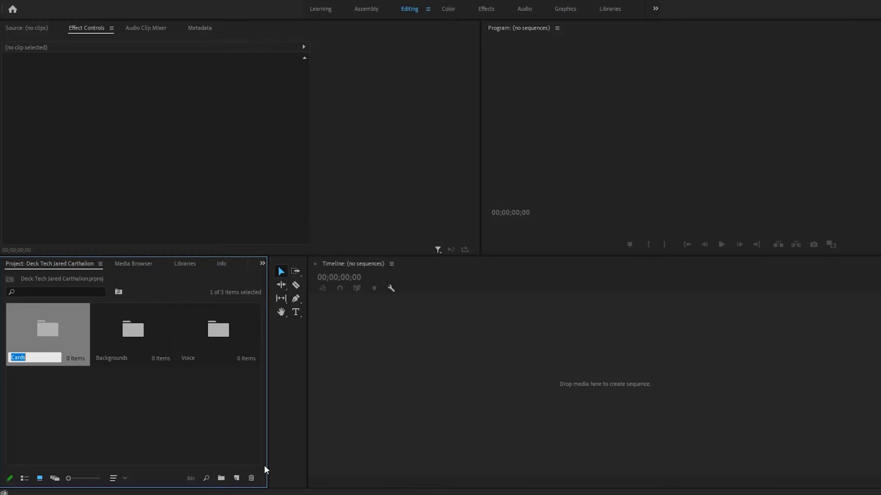
Step: Add a fourth bin to the project and name it Extras
left_click(227, 450)
left_click(223, 475)
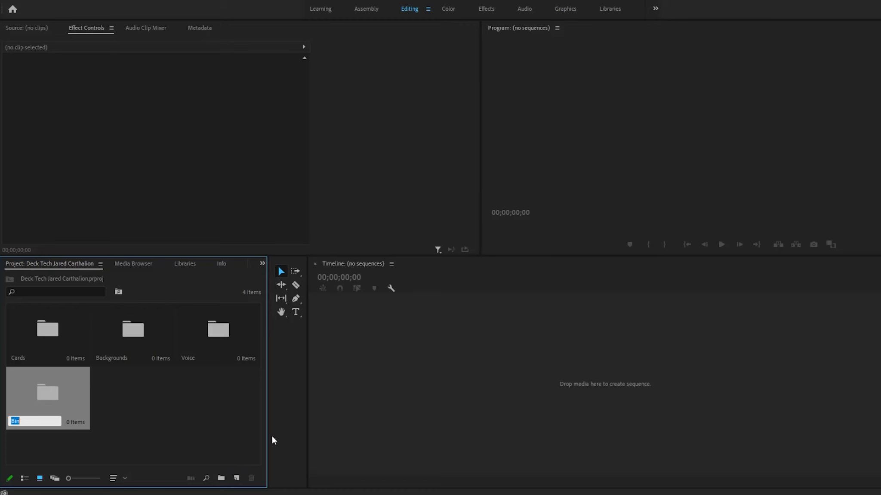
type("Extras")
key("Return")
left_click(126, 400)
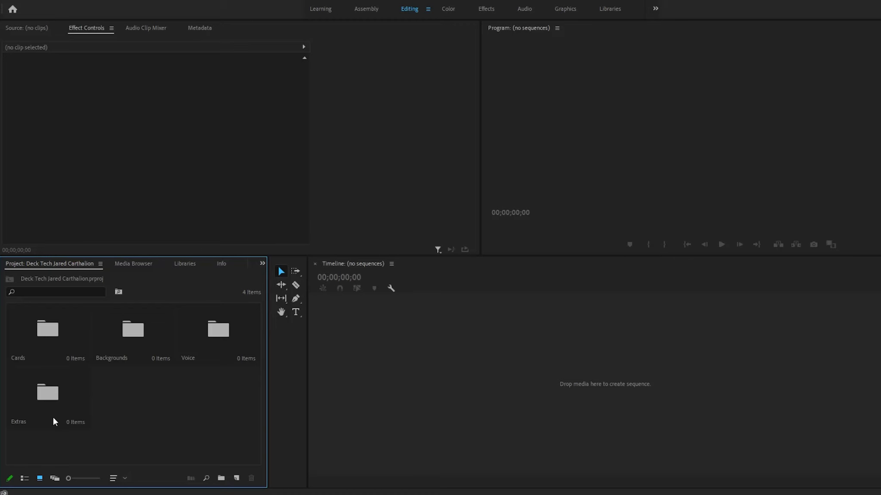
Step: Open the Backgrounds bin and import the end card PNG image into it from PartnersWith's Resources subfolder TitleCards&Thumbnails
double_click(139, 330)
left_click(436, 493)
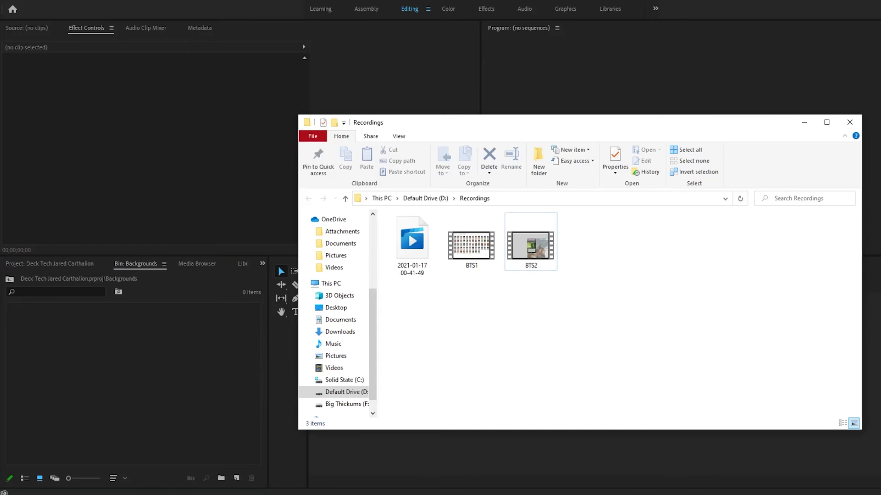
left_click(424, 199)
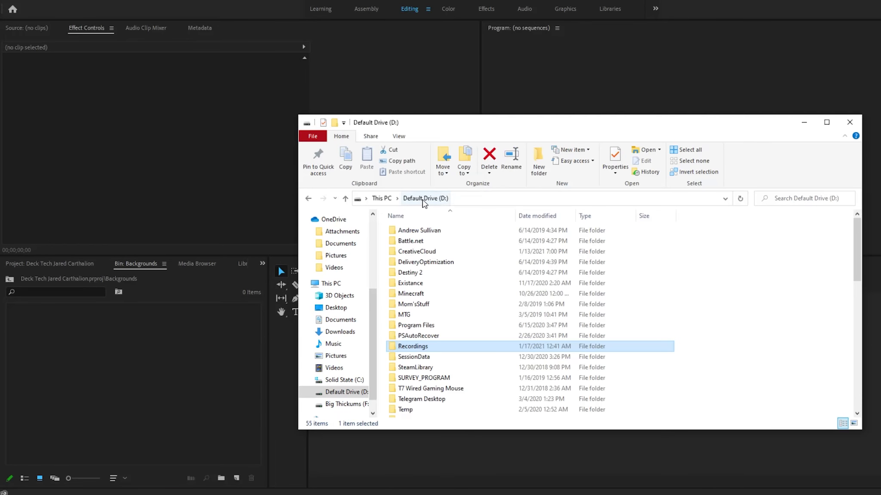
scroll(336, 276, "up", 2)
scroll(336, 275, "up", 1)
left_click(337, 258)
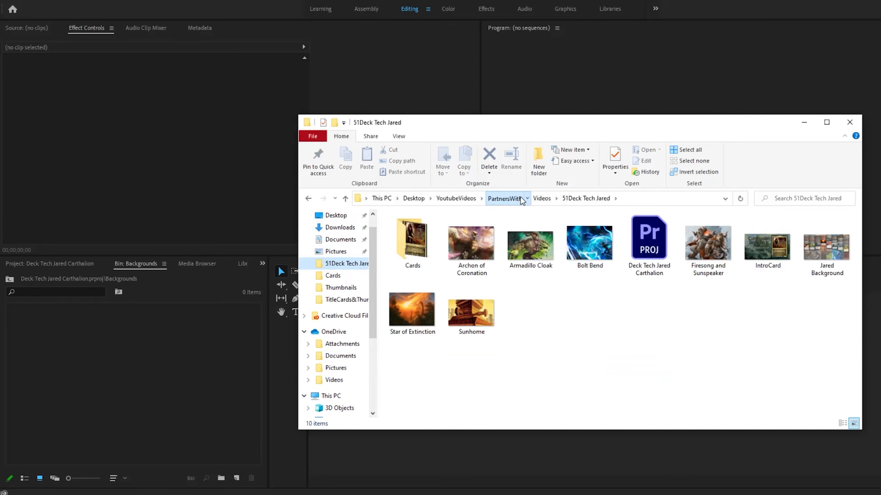
left_click(503, 198)
double_click(450, 232)
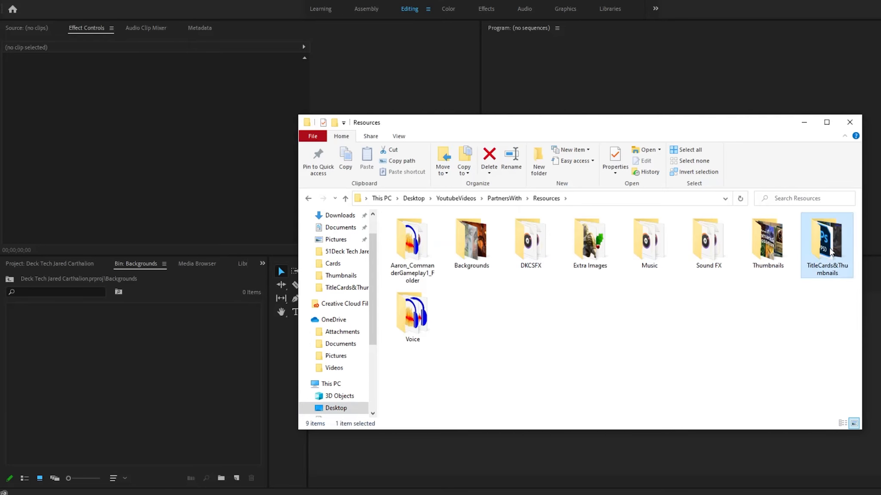
double_click(819, 236)
scroll(574, 326, "down", 3)
left_click_drag(703, 318, 153, 366)
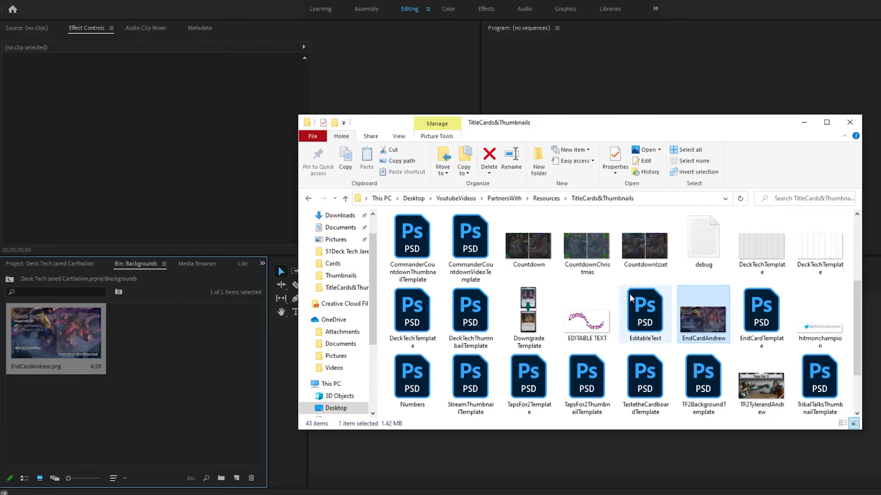